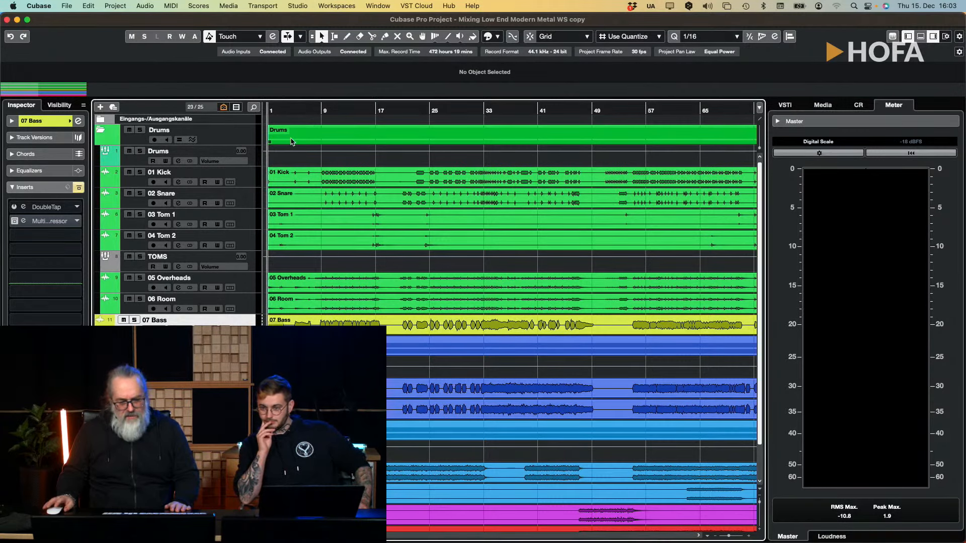
Step: Play back the full mix and look through its drum, bass, guitar and synth tracks
key("space")
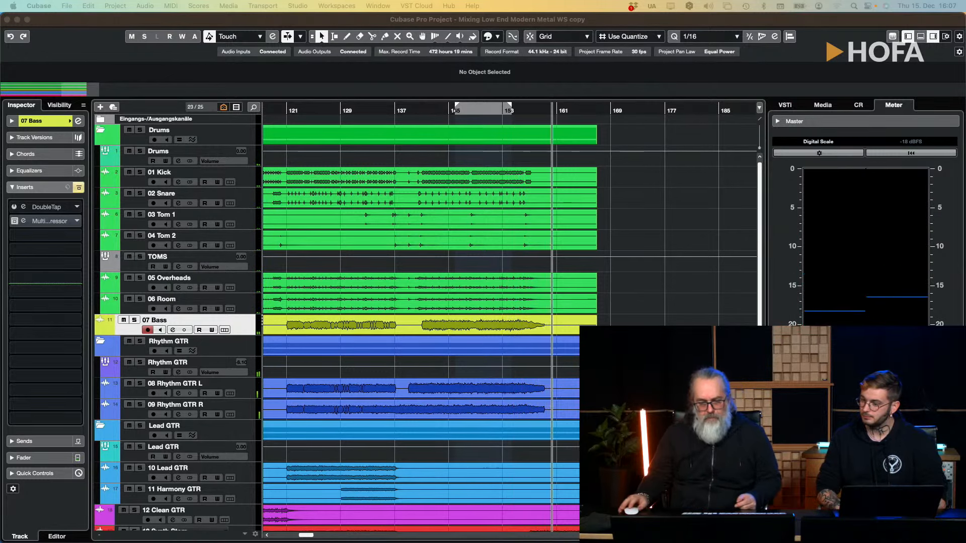
scroll(468, 352, "down", 2)
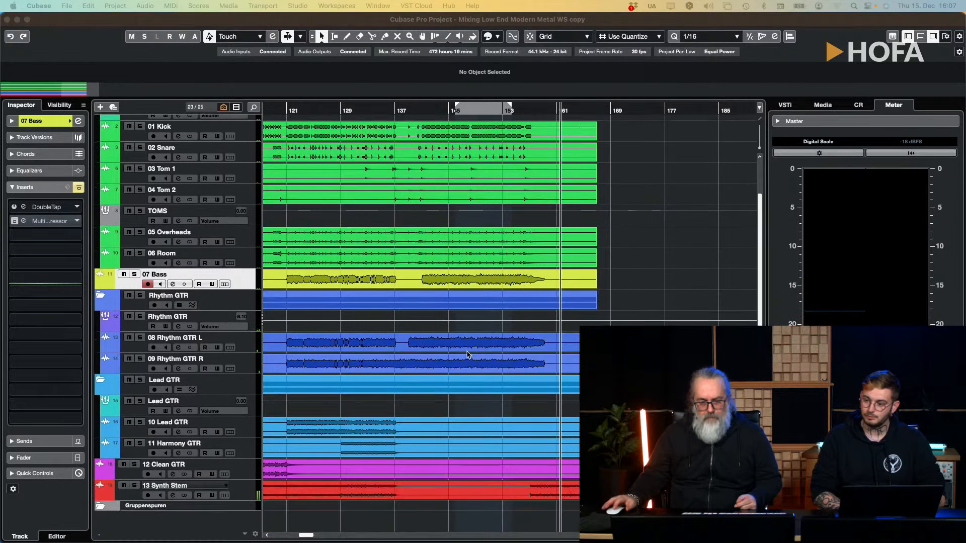
scroll(467, 354, "up", 1)
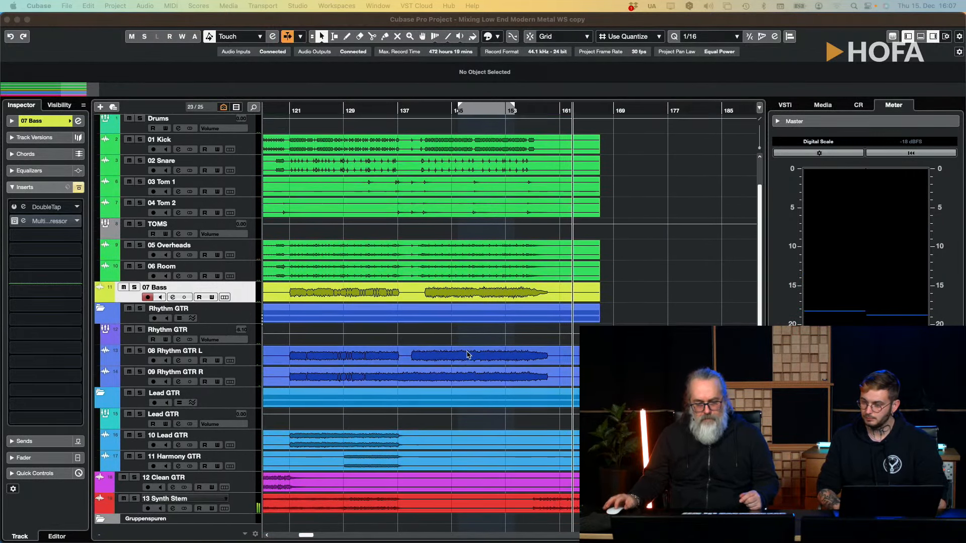
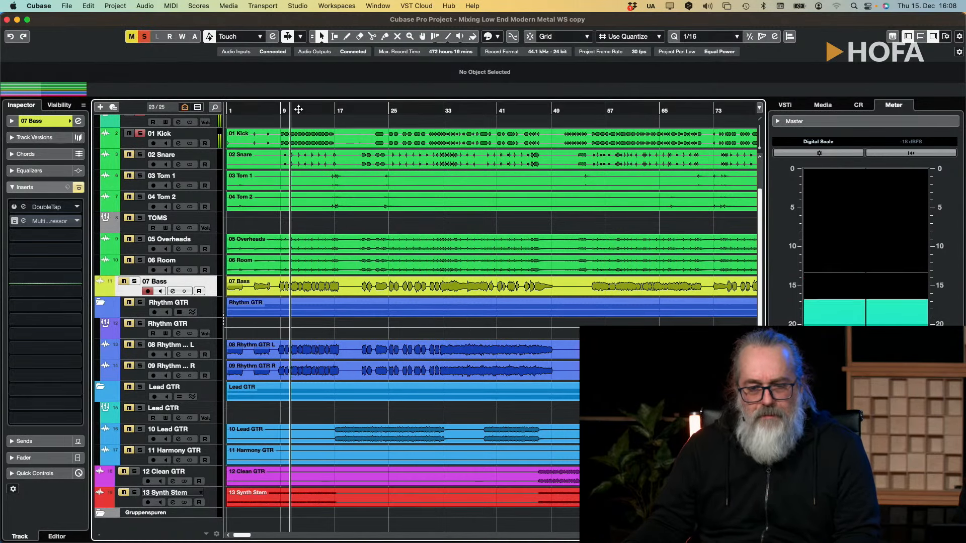
Step: Solo the 07 Bass track alongside the kick for listening and stop playback
left_click(134, 284)
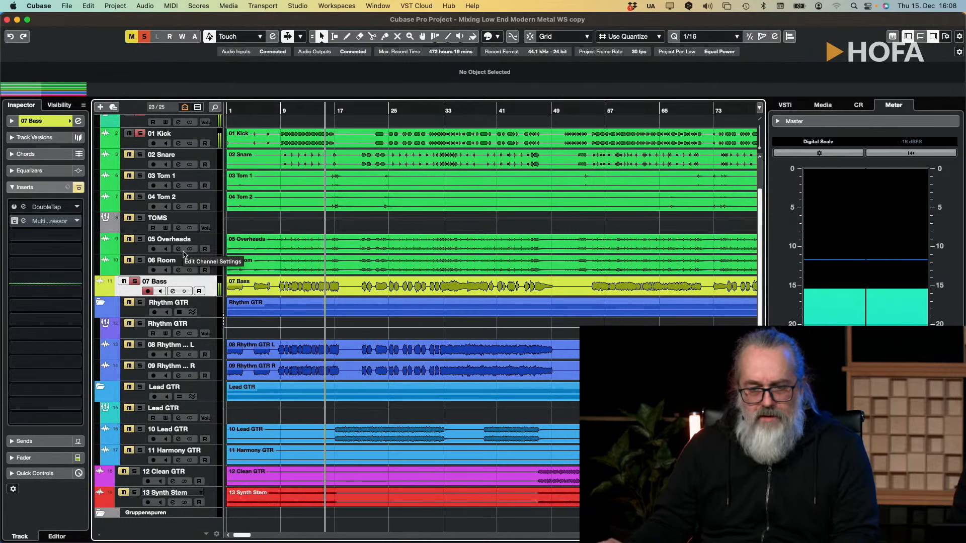
key("space")
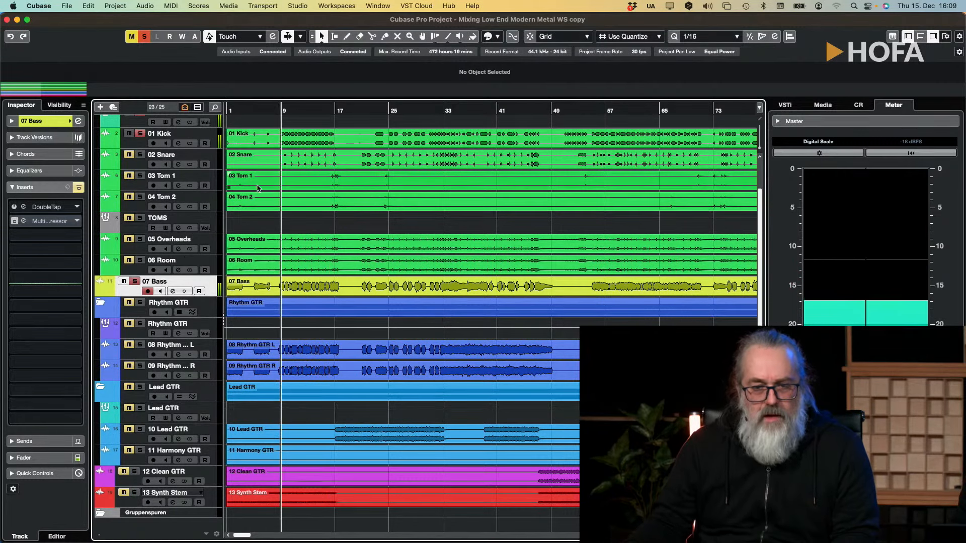
Step: Open the Pro-Q 3 insert of the 01 Kick track and move its window clear of the track list
left_click(206, 133)
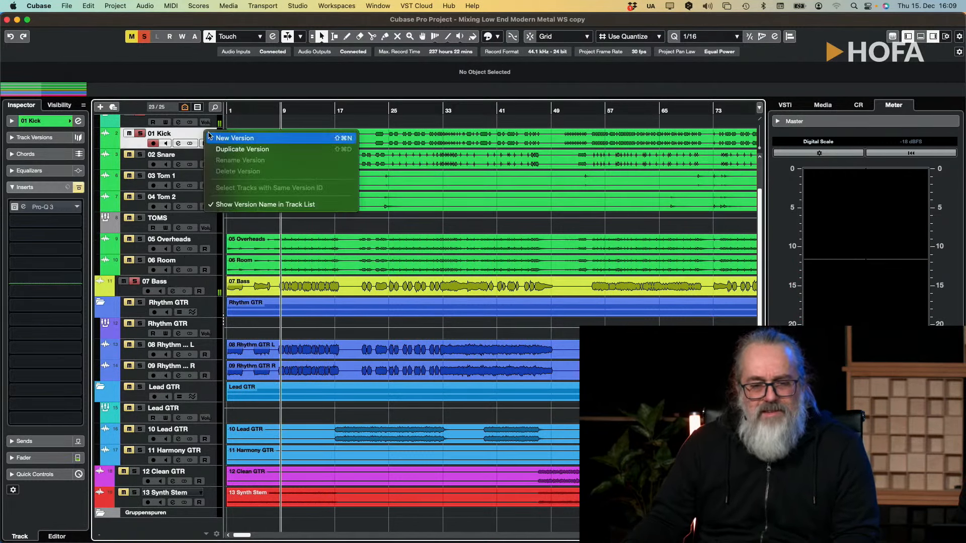
left_click(18, 210)
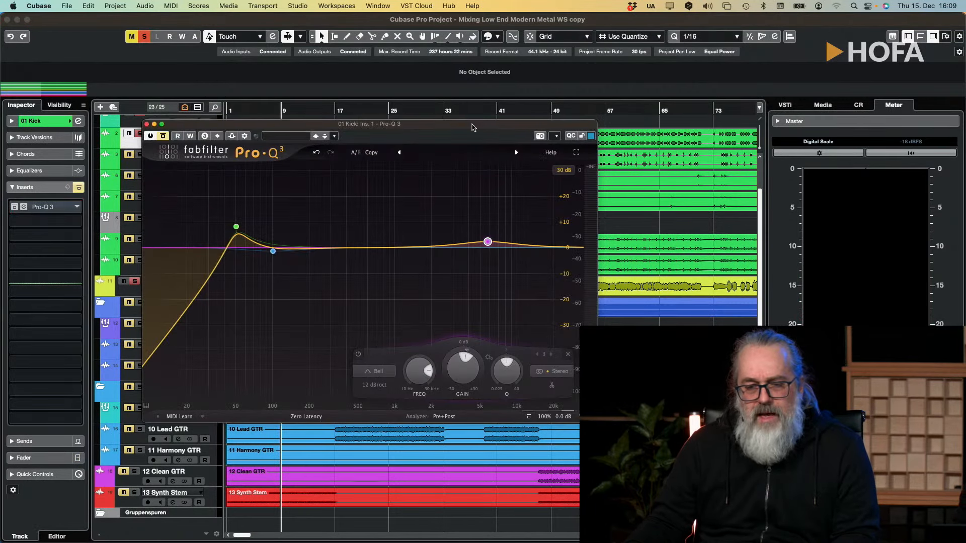
left_click_drag(443, 119, 622, 153)
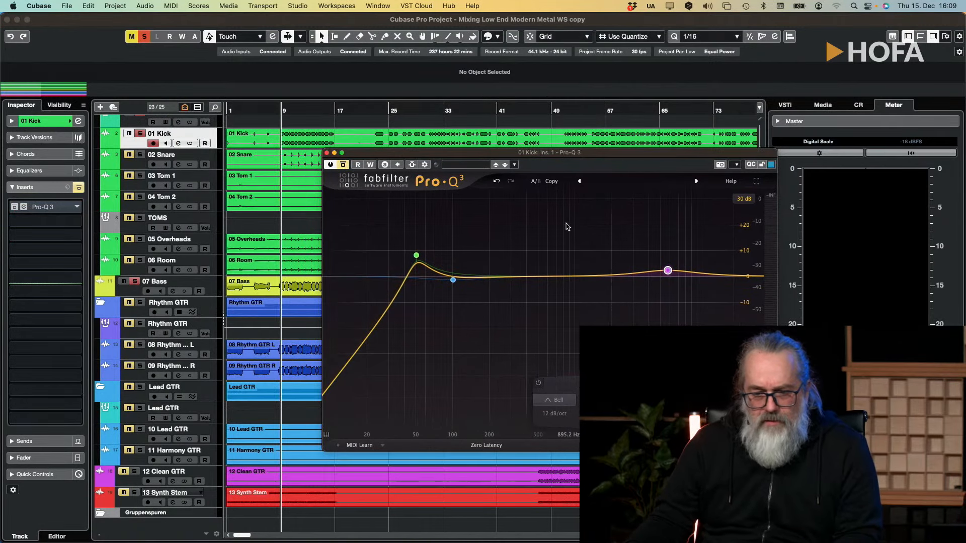
Step: In the kick's Pro-Q 3, raise the Q of the 5.7 kHz bell to 1.098 and of the 50 Hz low cut to 3.094
mouse_move(398, 298)
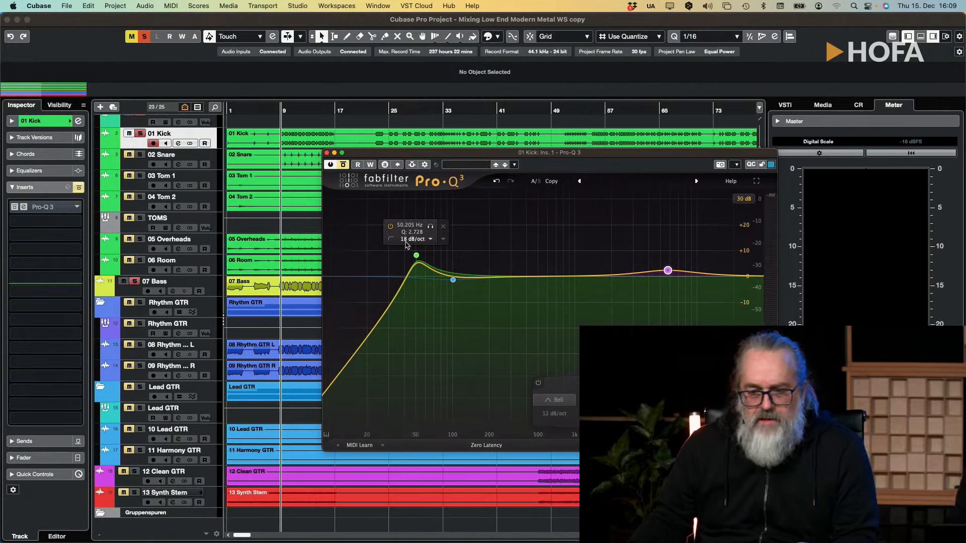
mouse_move(411, 244)
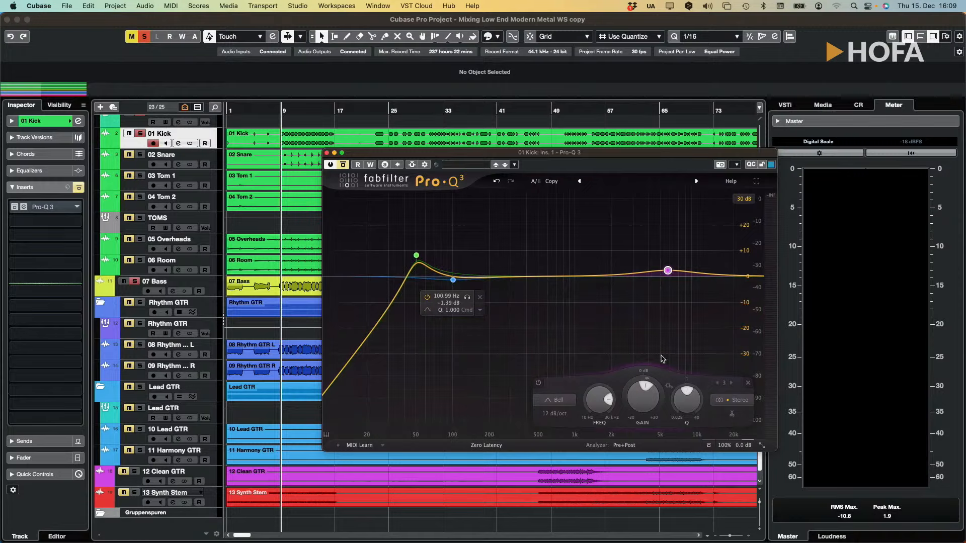
mouse_move(689, 399)
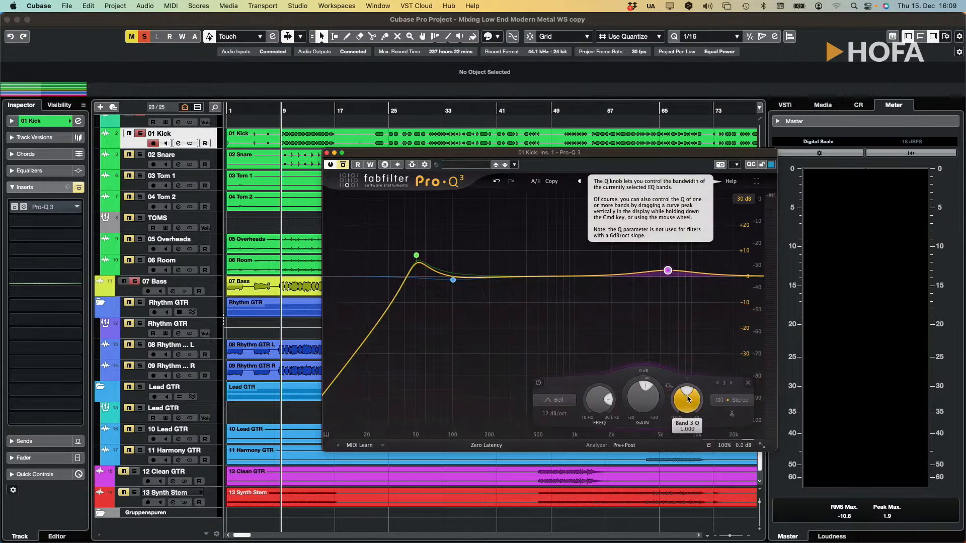
left_click_drag(685, 400, 692, 388)
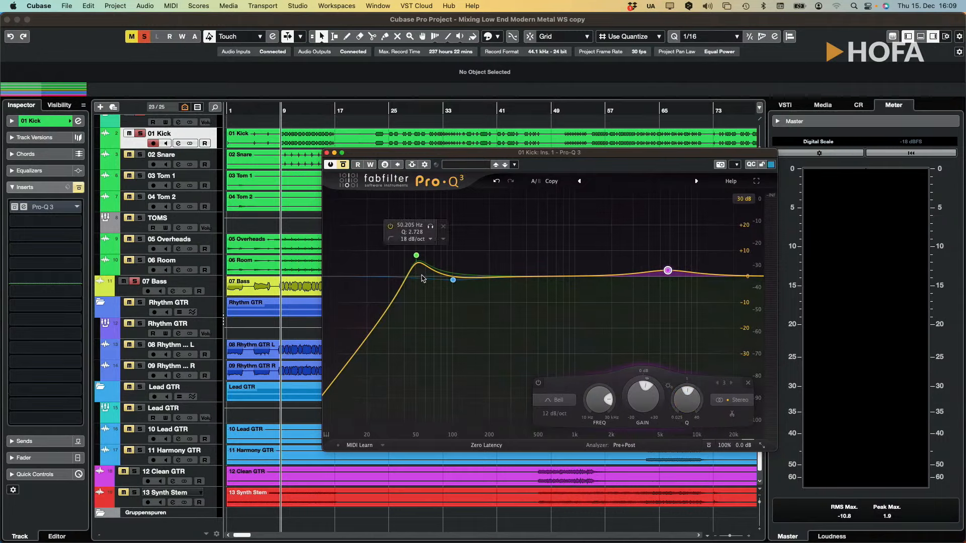
left_click(416, 255)
left_click_drag(488, 396, 488, 383)
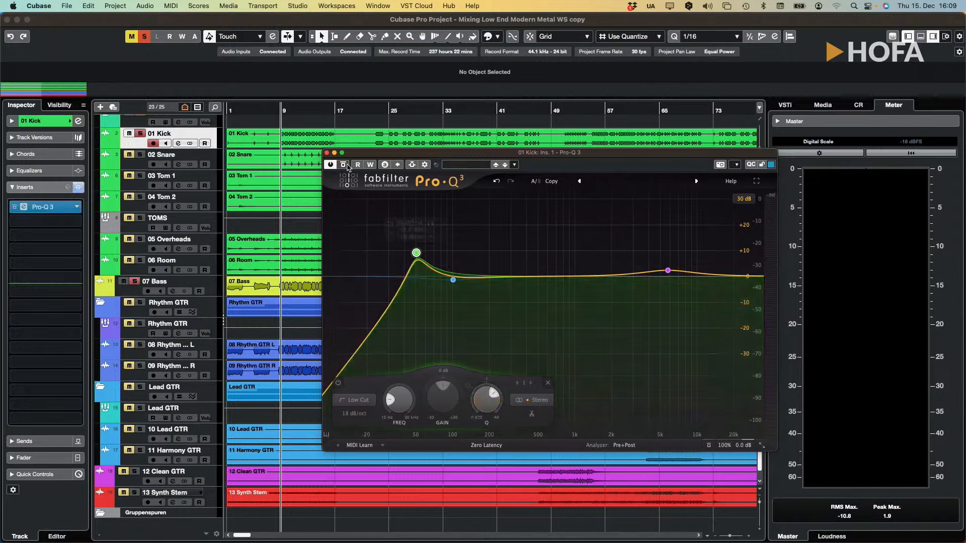
Step: Play the kick on its own and compare it with the 50 Hz low cut band disabled and enabled
left_click(338, 384)
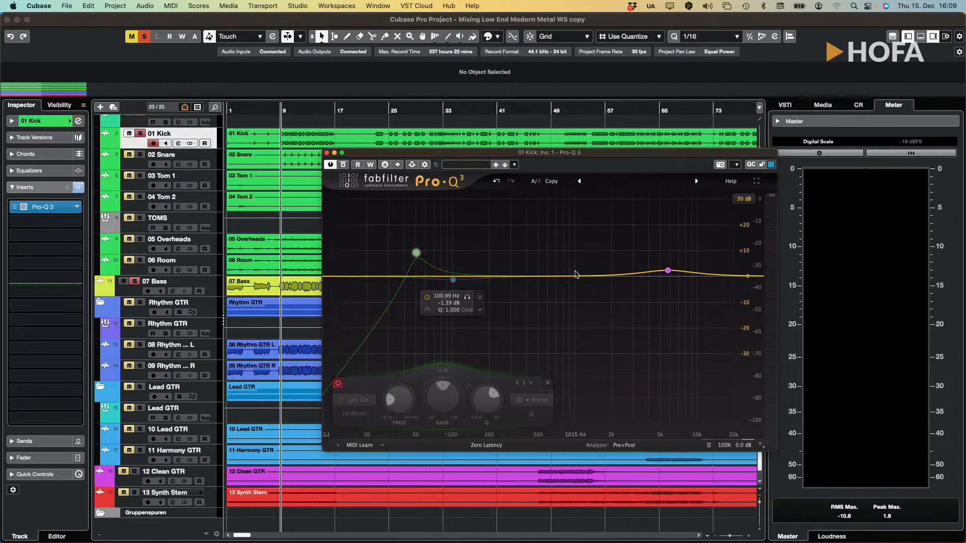
key("space")
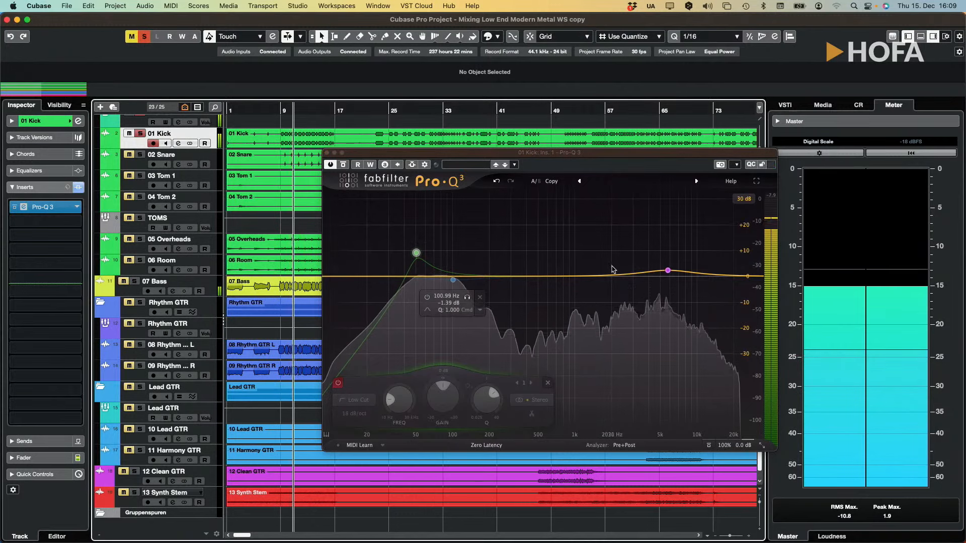
left_click(339, 384)
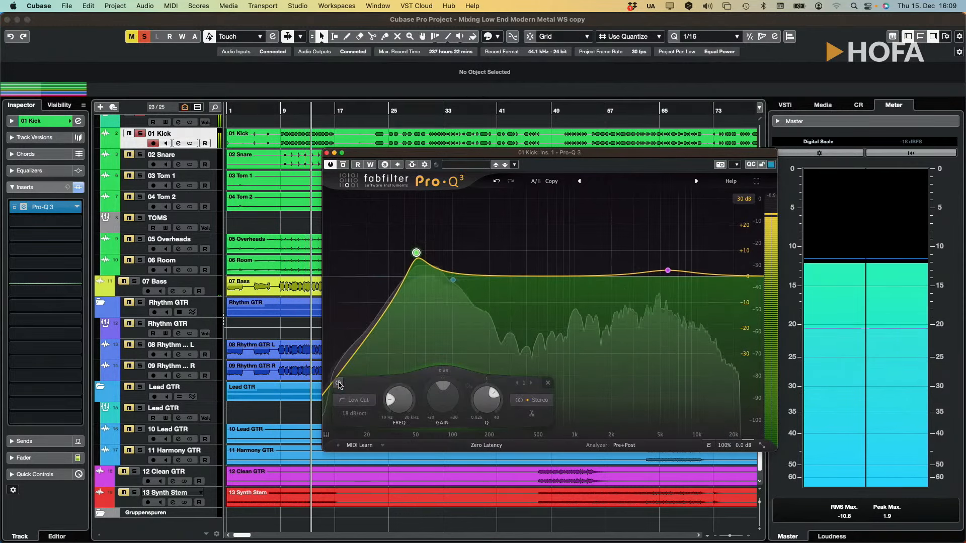
left_click(338, 383)
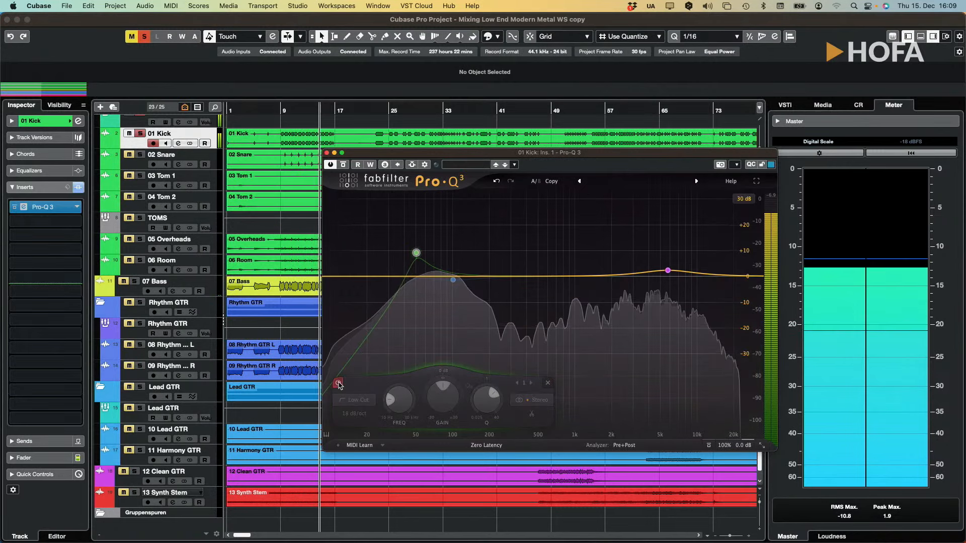
left_click(338, 384)
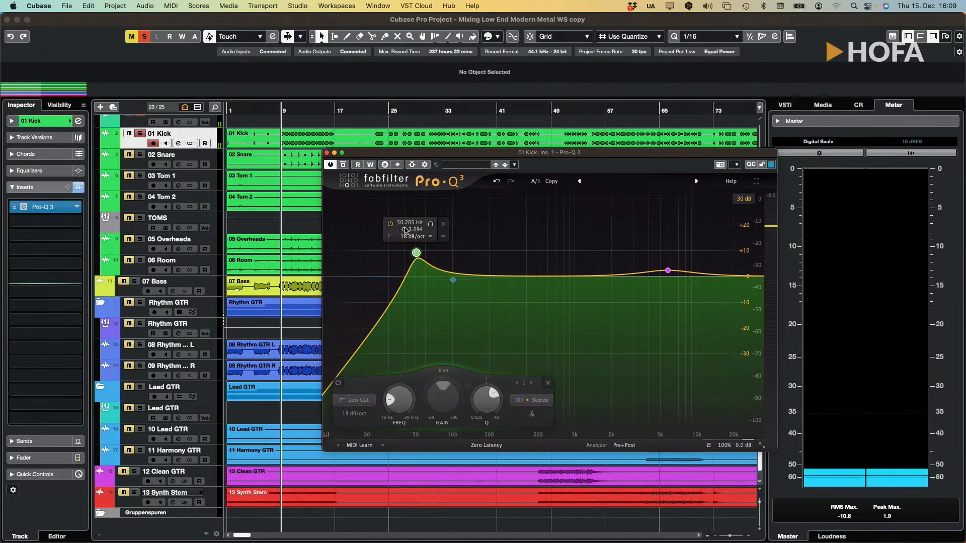
Step: Enable the kick's 100.99 Hz bell band and compare the soloed kick with Pro-Q 3 bypassed and active
left_click(452, 281)
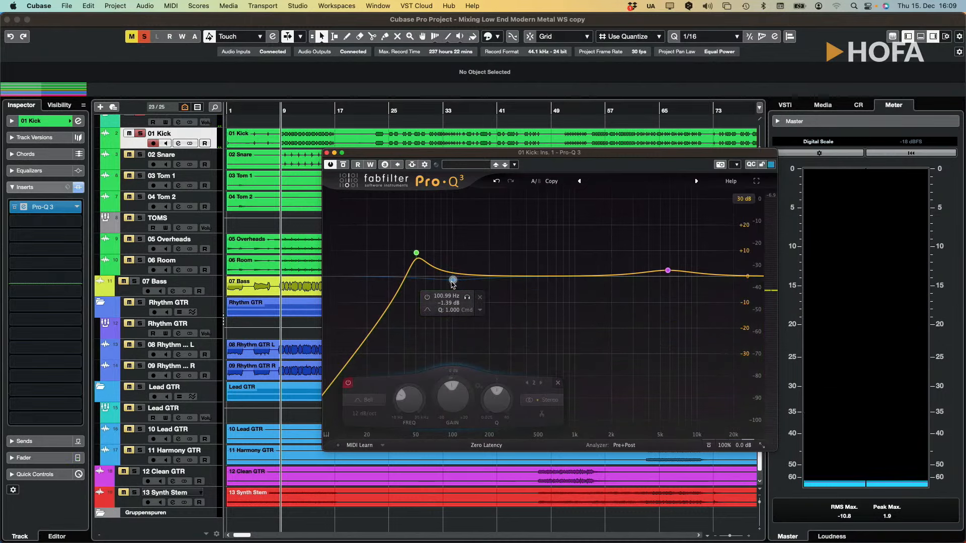
left_click(348, 385)
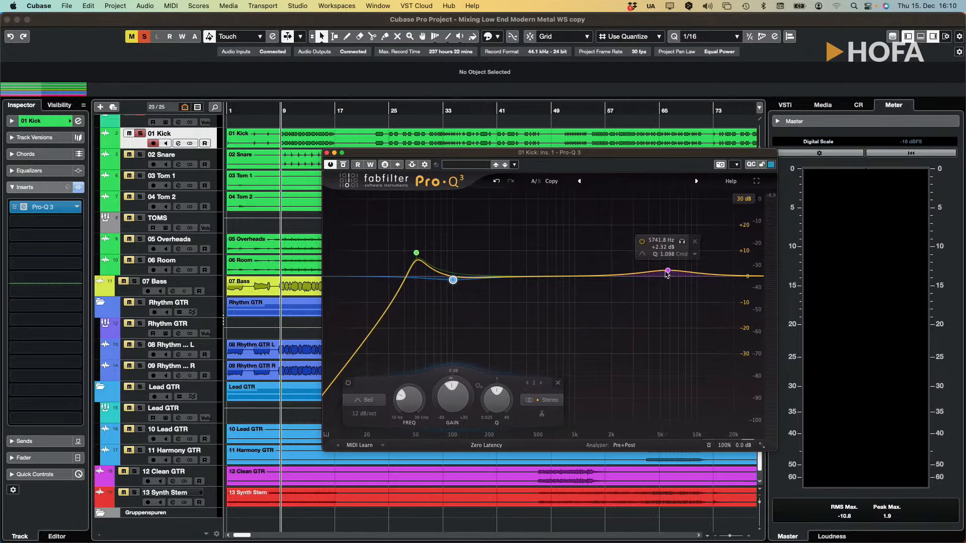
key("space")
left_click(343, 164)
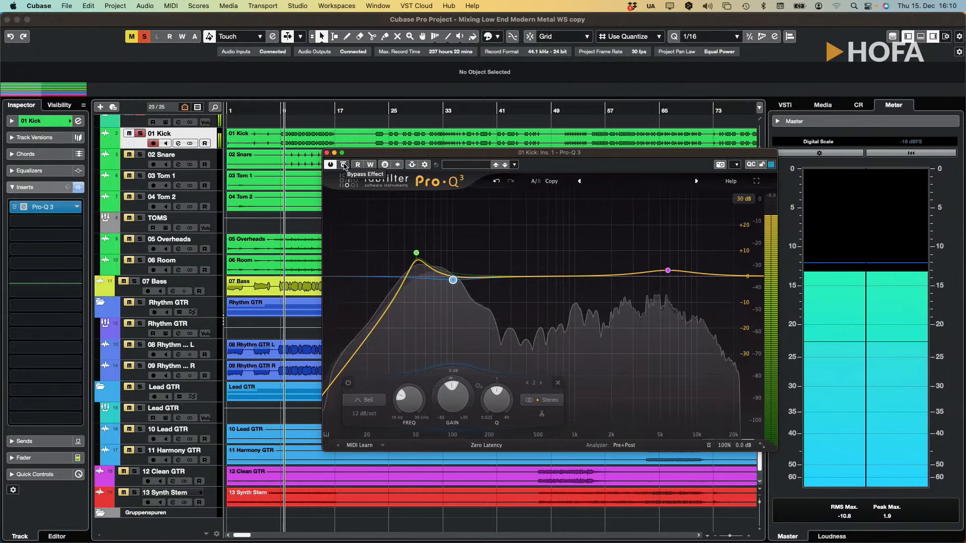
left_click(344, 165)
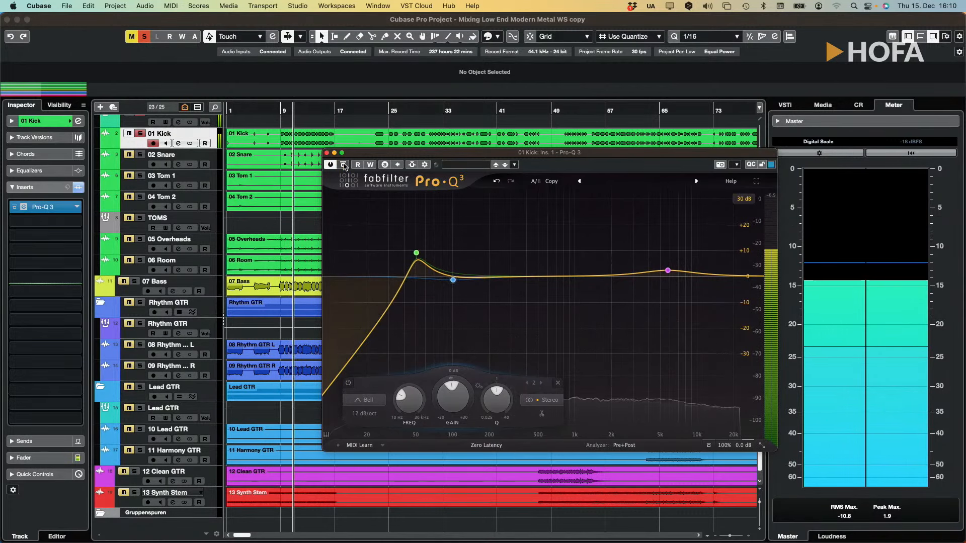
key("space")
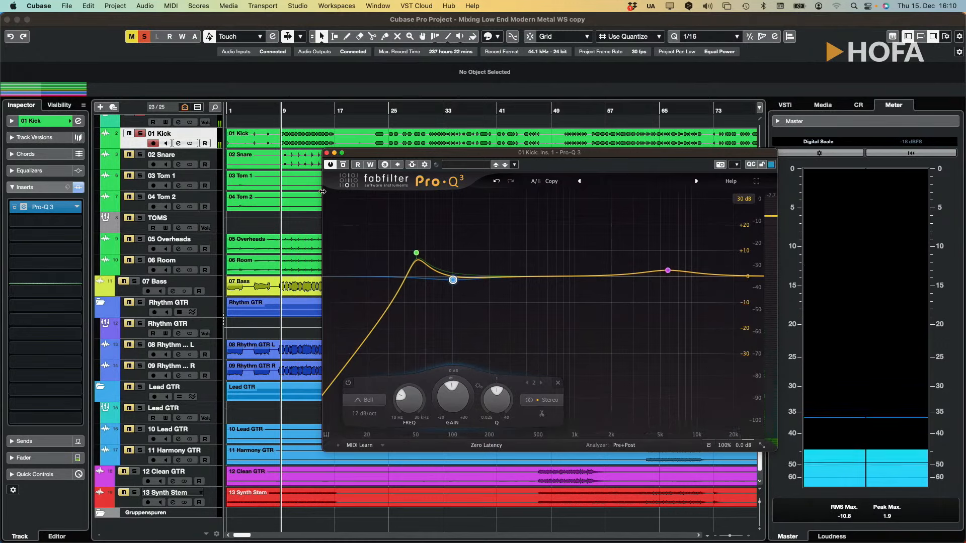
Step: Add the 07 Bass track to the solo and compare kick and bass with the kick's Pro-Q 3 bypassed and active
left_click(136, 281)
key("space")
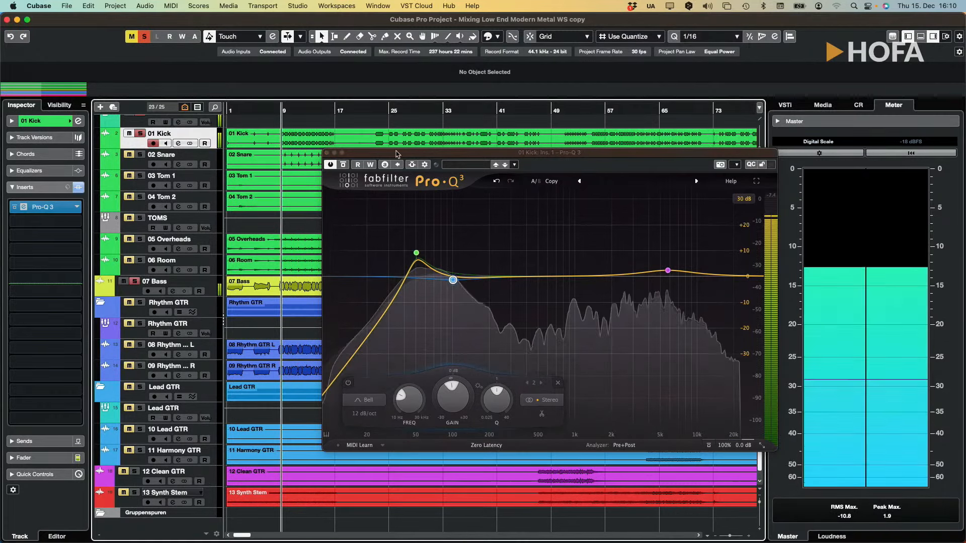
left_click(343, 165)
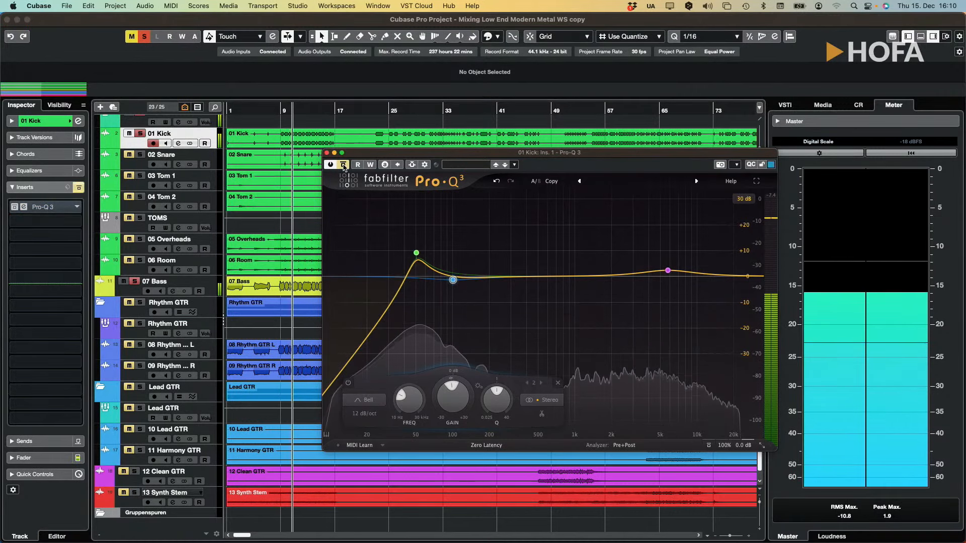
left_click(343, 165)
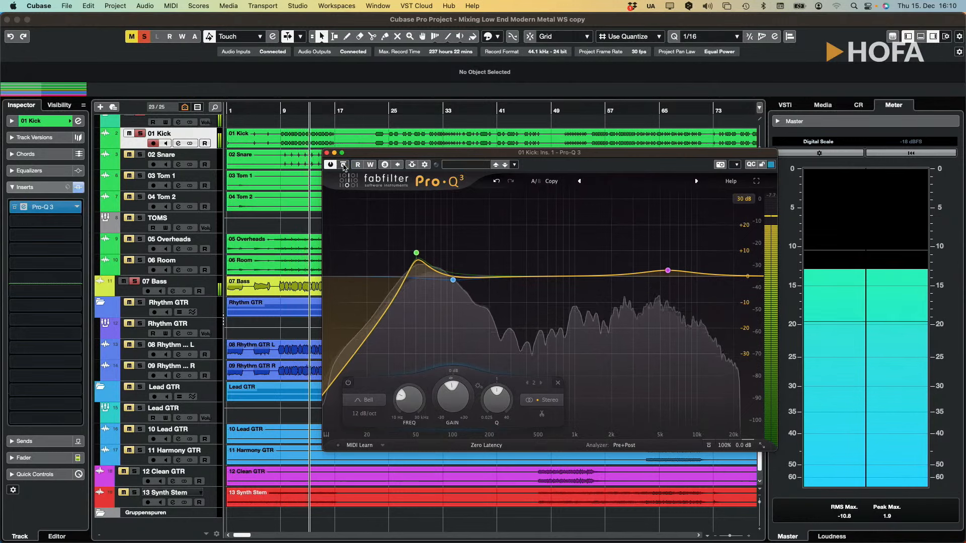
left_click(343, 165)
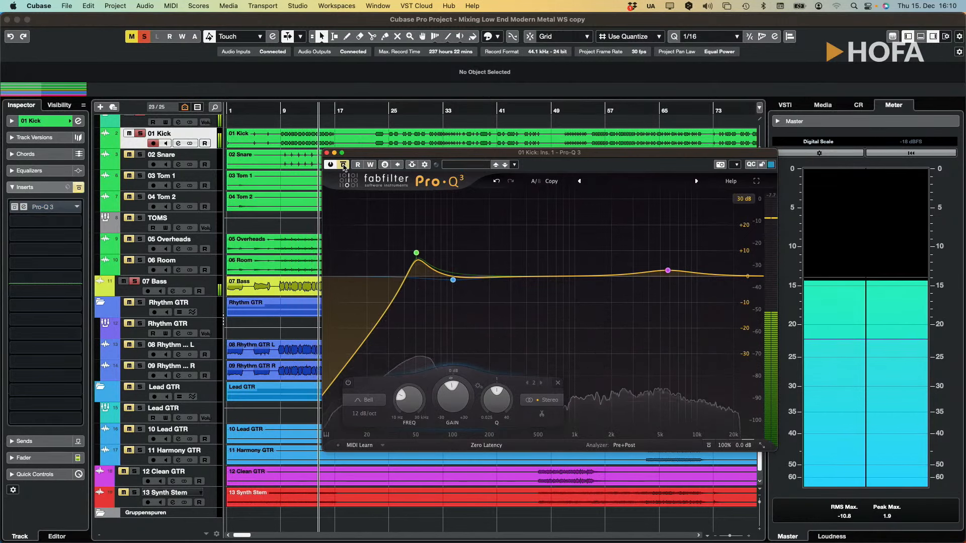
left_click(344, 164)
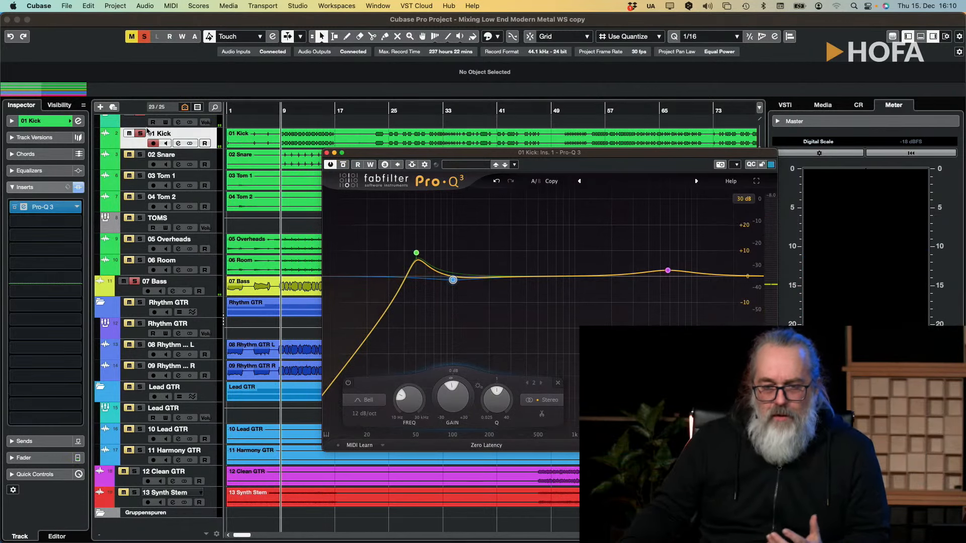
Step: Clear all solos and compare the full mix with the kick's Pro-Q 3 bypassed and active, finishing with it active
left_click(145, 37)
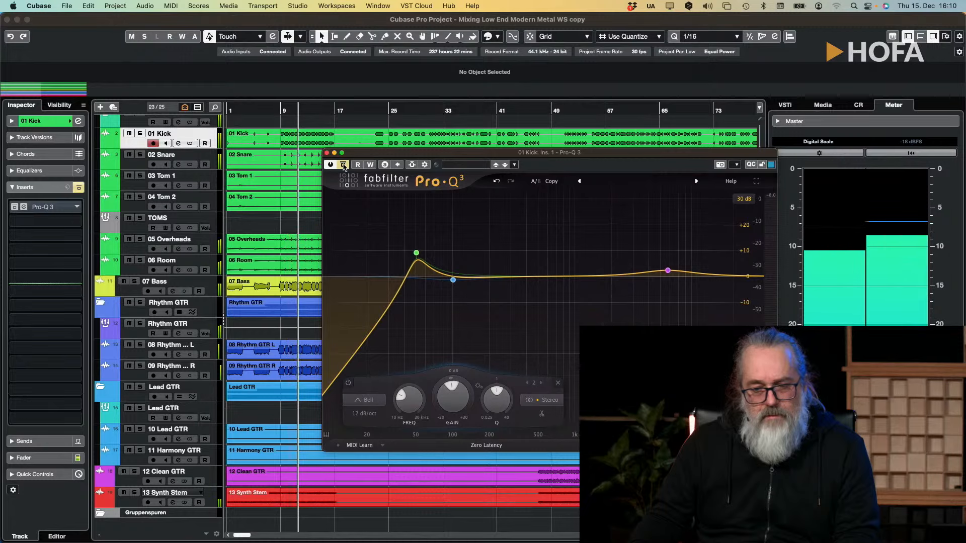
left_click(343, 165)
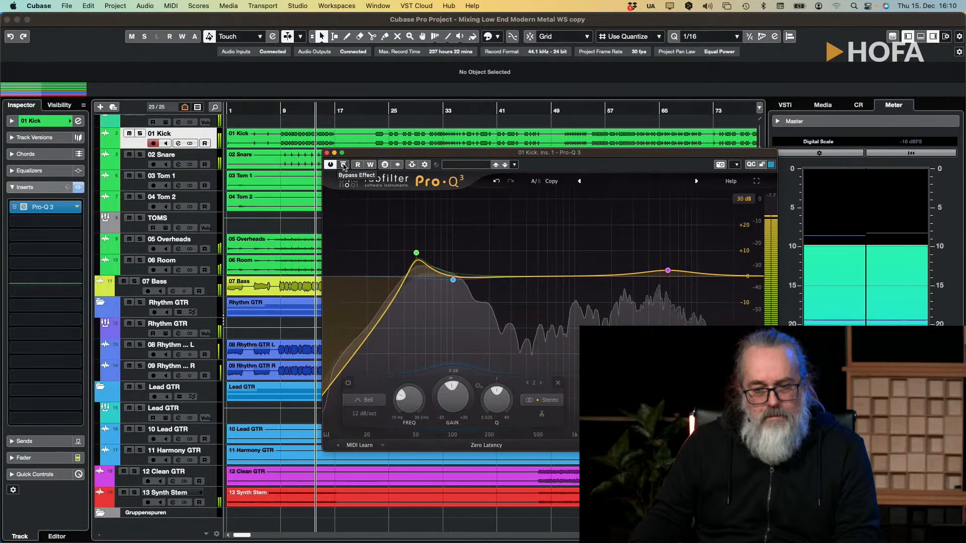
left_click(344, 165)
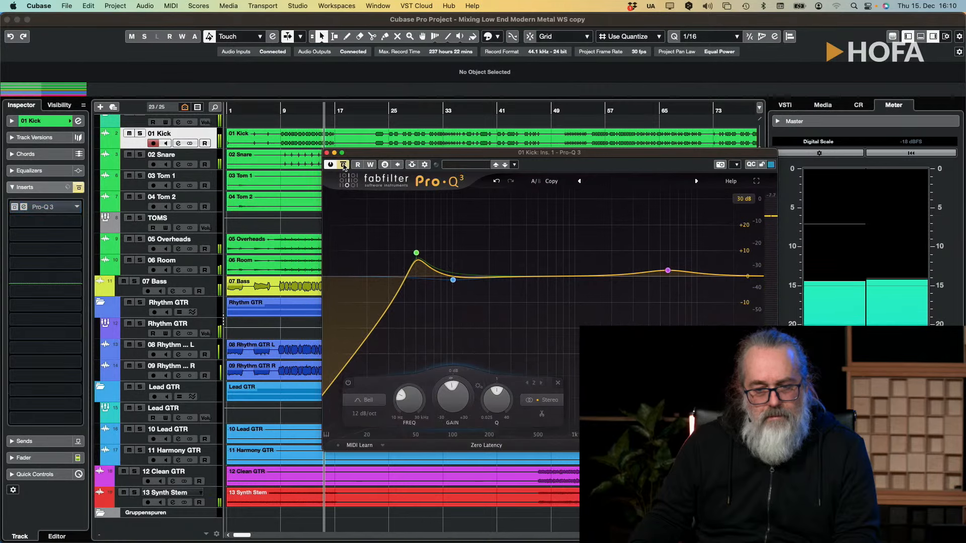
left_click(343, 165)
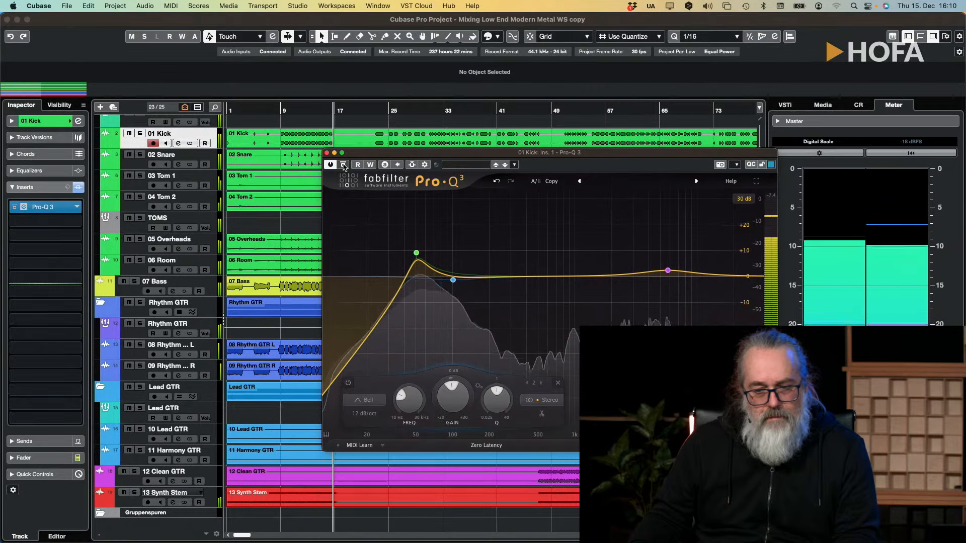
key("space")
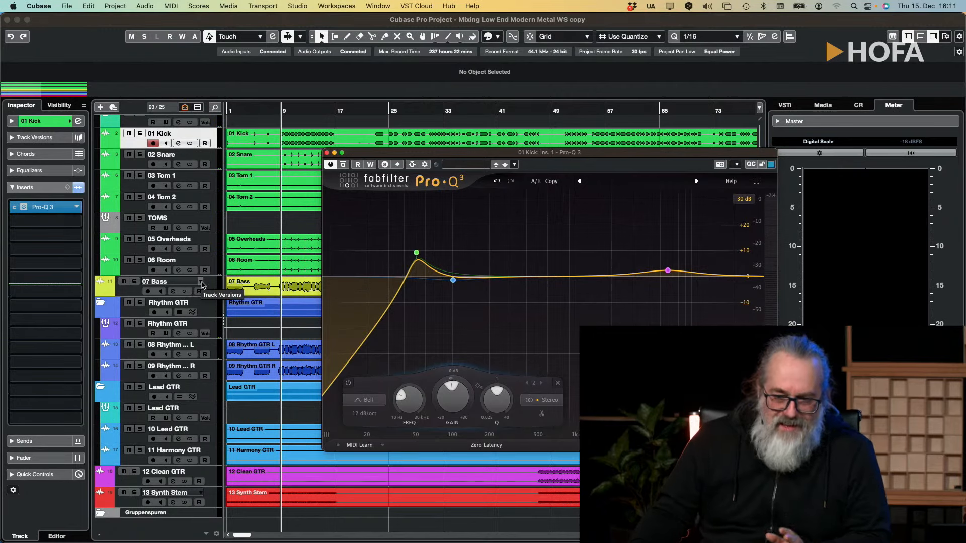
Step: Select and solo the 07 Bass track, close the kick's Pro-Q 3, and activate and open the bass's DoubleTap plug-in
left_click(206, 286)
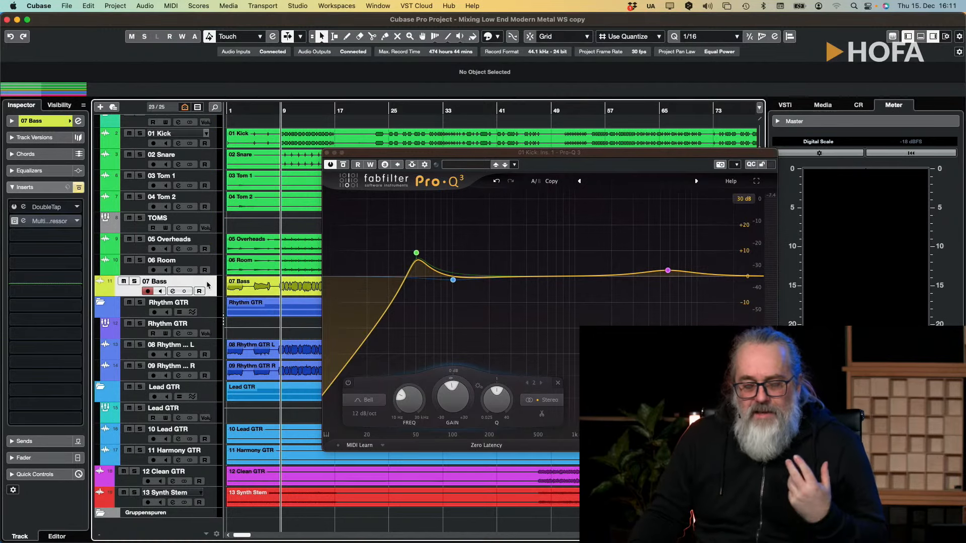
left_click(135, 282)
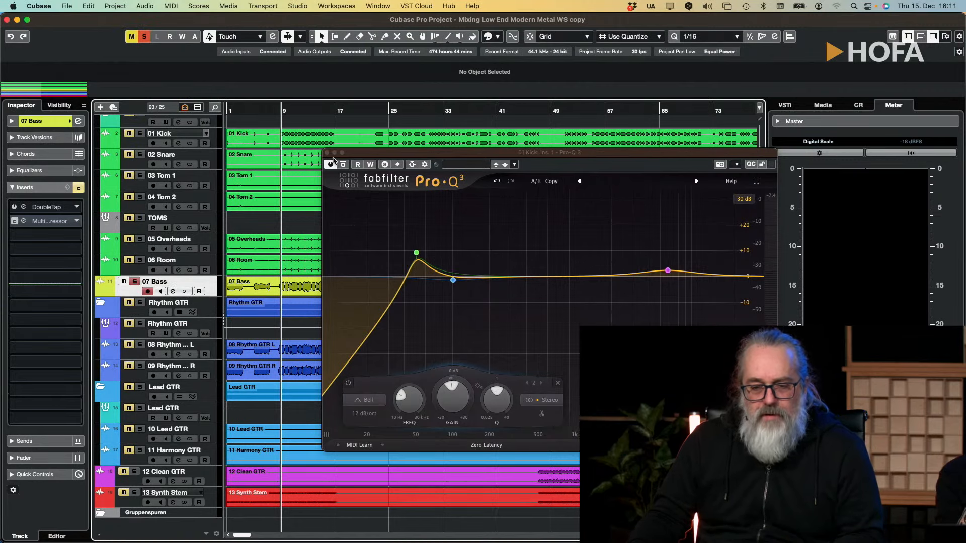
left_click(326, 153)
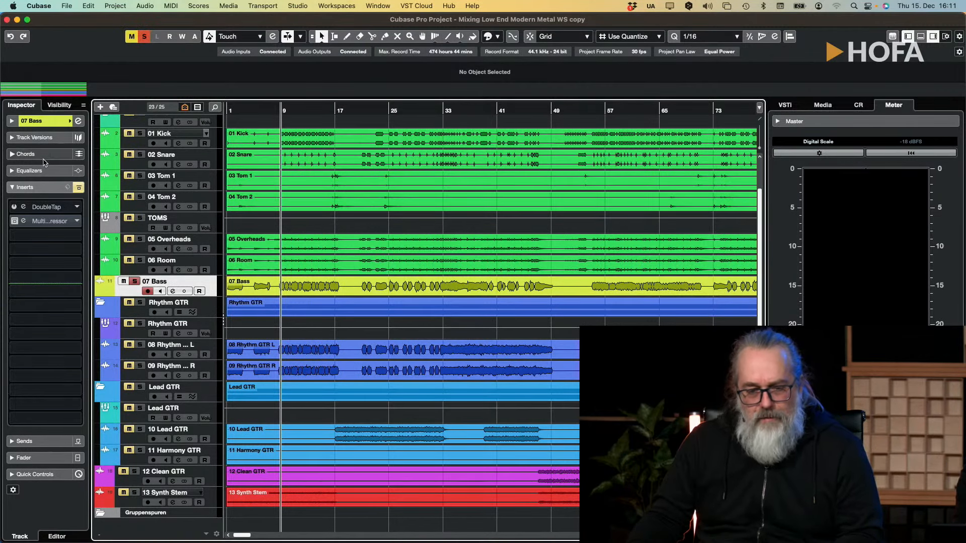
left_click(14, 207)
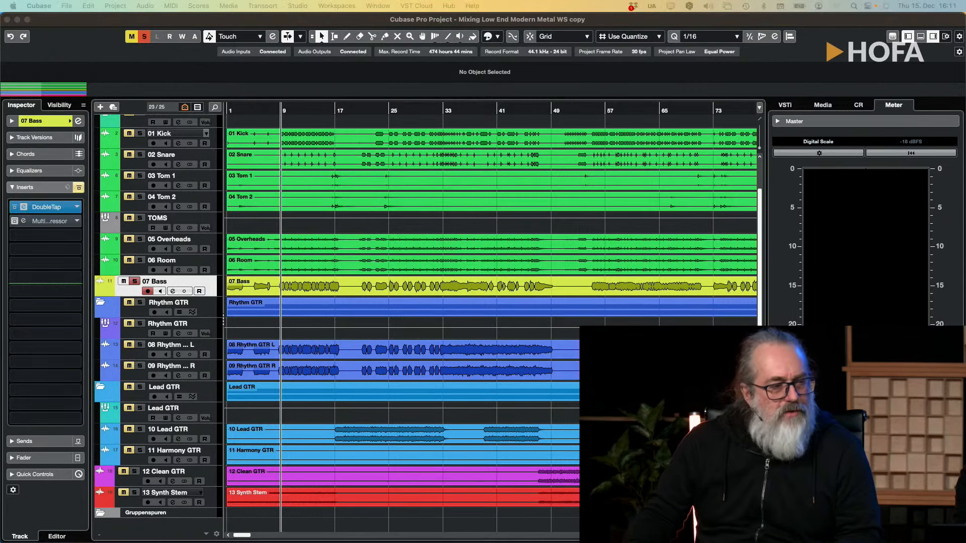
left_click_drag(0, 113, 614, 121)
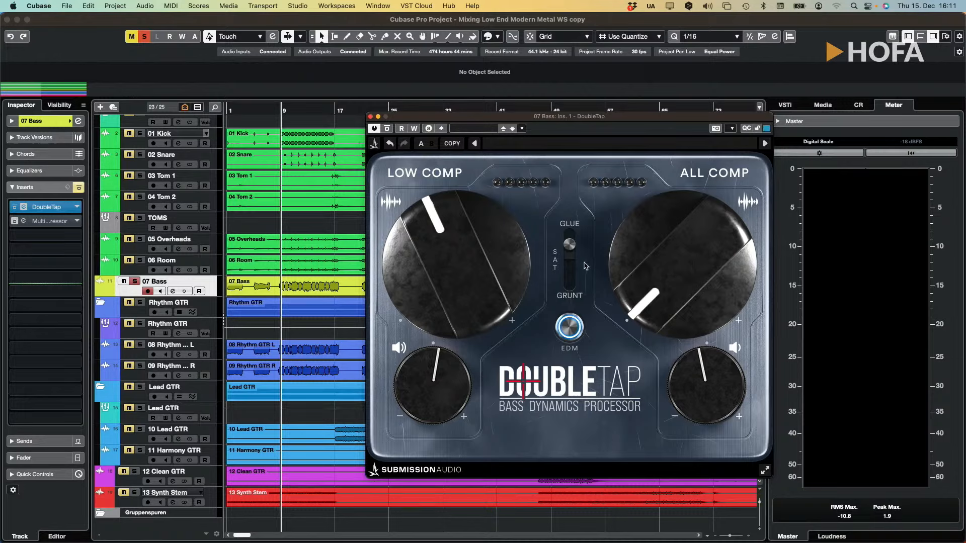
Step: Play the soloed bass and compare it with DoubleTap bypassed and active
mouse_move(568, 319)
mouse_move(568, 295)
key("space")
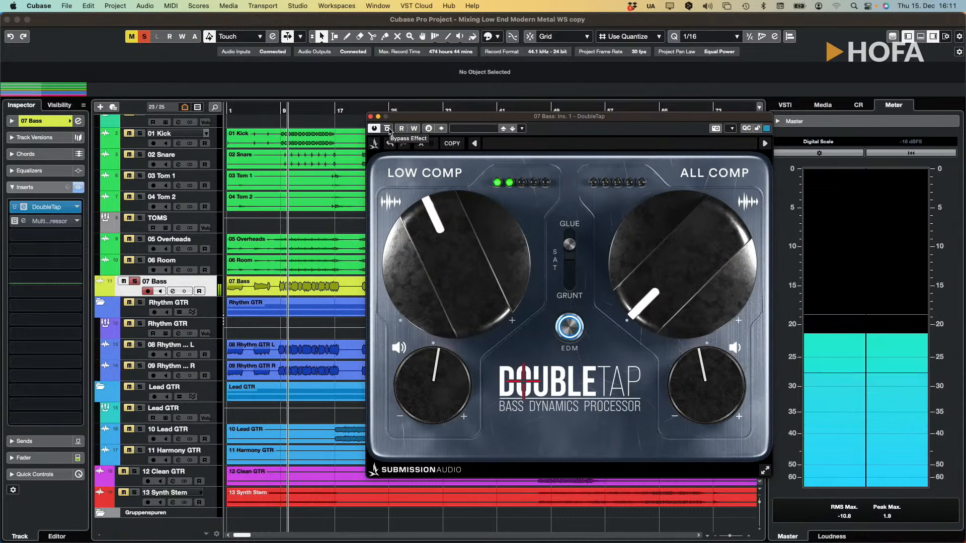
left_click(388, 129)
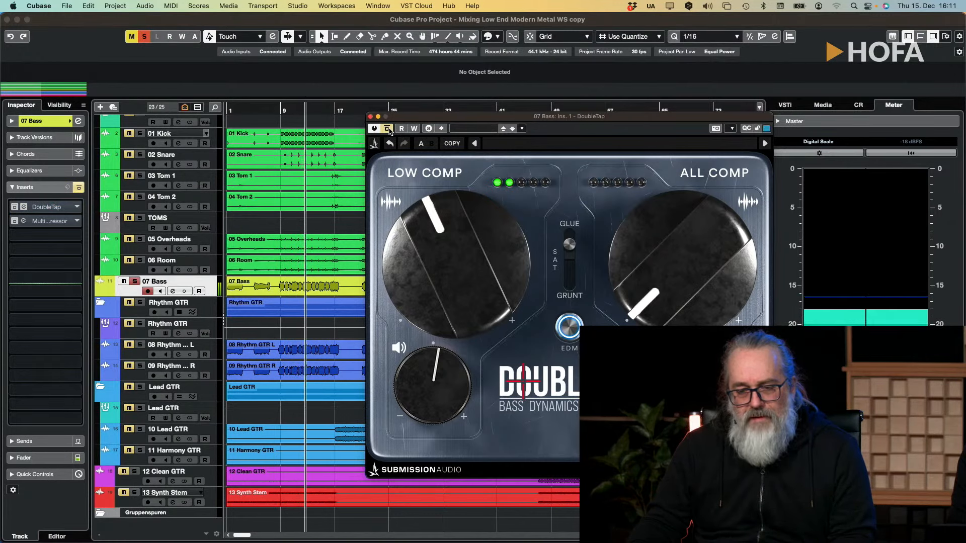
left_click(388, 129)
key("space")
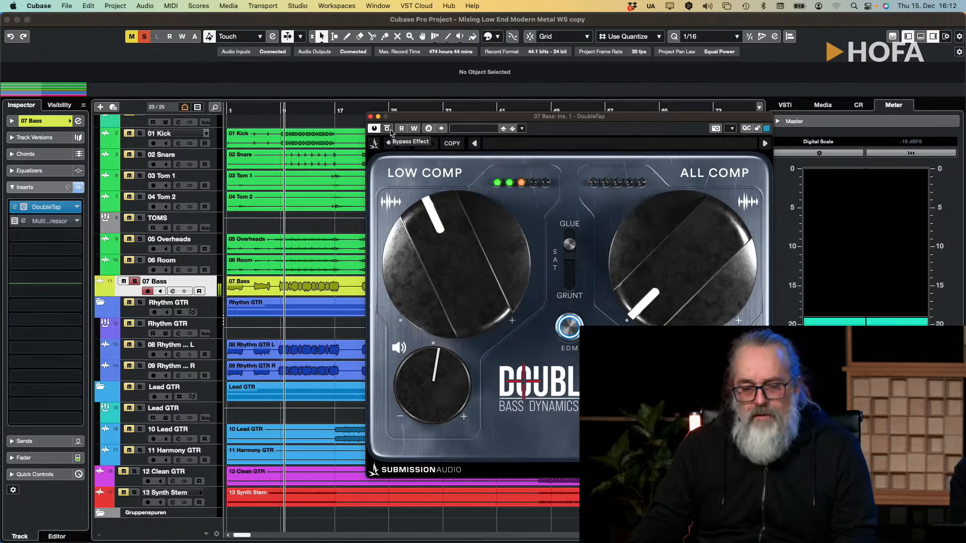
Step: Play the soloed bass while trying out DoubleTap's SAT slider, leaving it near Glue
key("space")
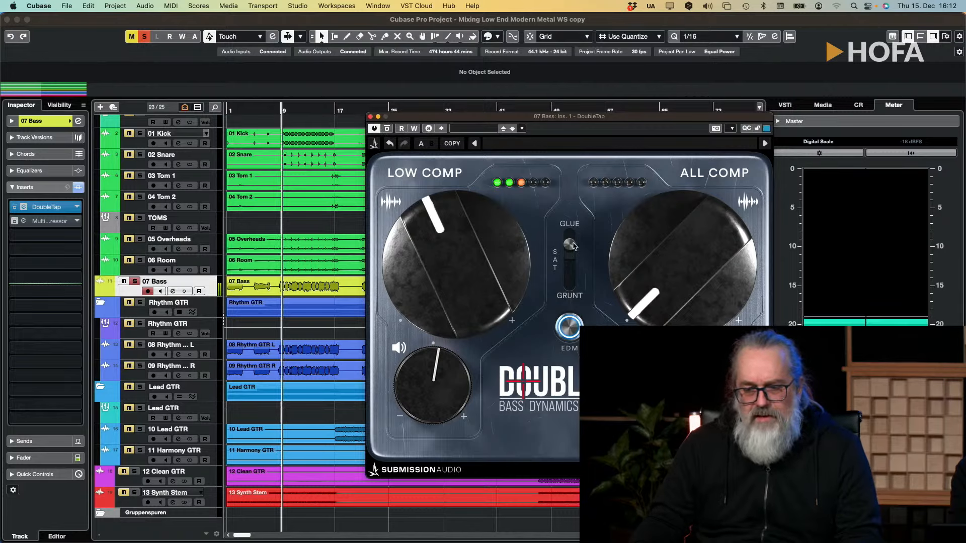
mouse_move(575, 246)
left_mouse_down()
mouse_move(571, 304)
mouse_move(576, 248)
left_mouse_up()
key("space")
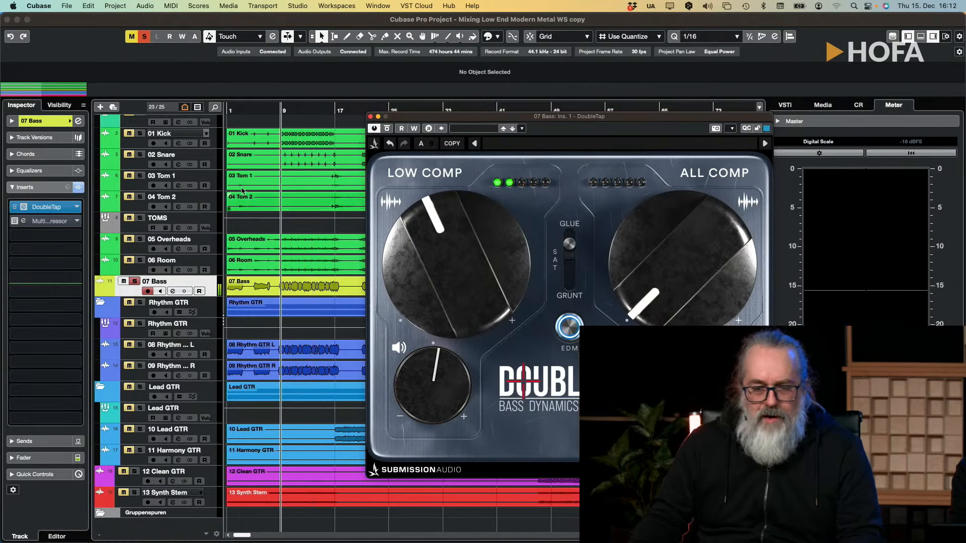
Step: Clear the bass solo and play the full mix while moving DoubleTap's SAT slider toward Grunt and back near Glue
left_click(136, 282)
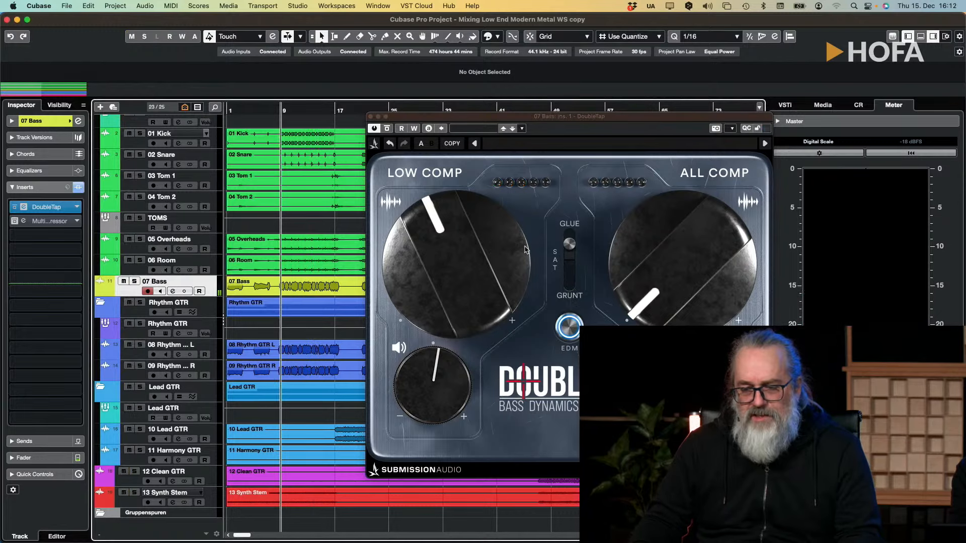
key("space")
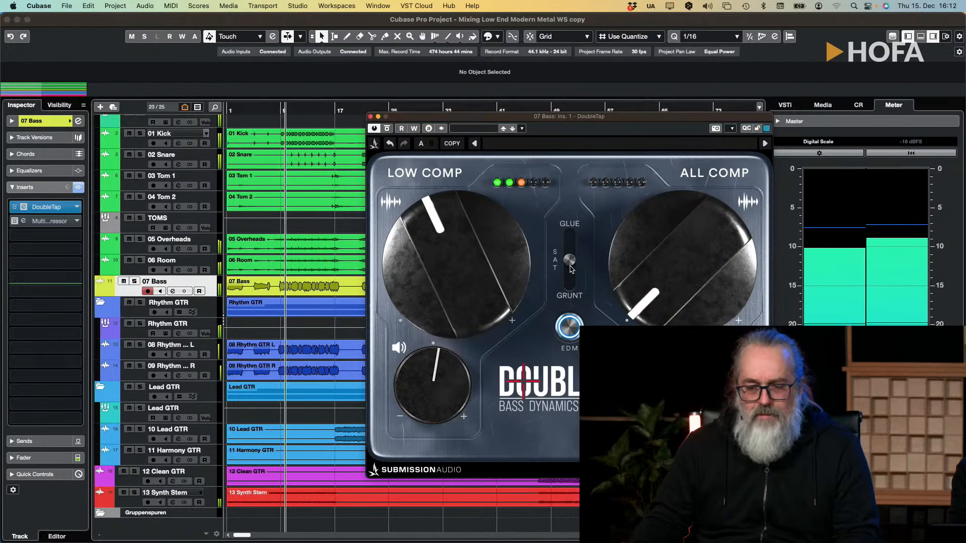
mouse_move(565, 245)
left_mouse_down()
mouse_move(570, 297)
mouse_move(572, 238)
mouse_move(571, 292)
mouse_move(573, 245)
left_mouse_up()
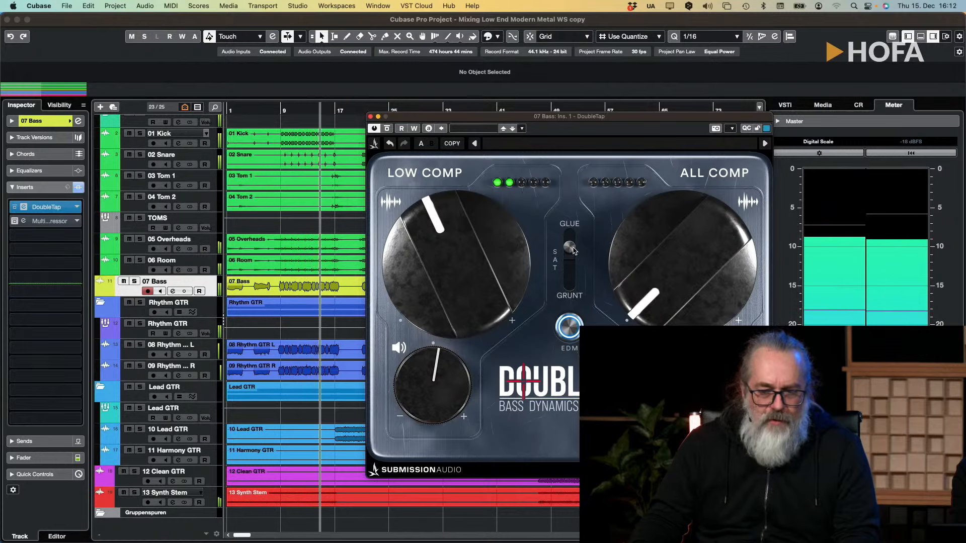
key("space")
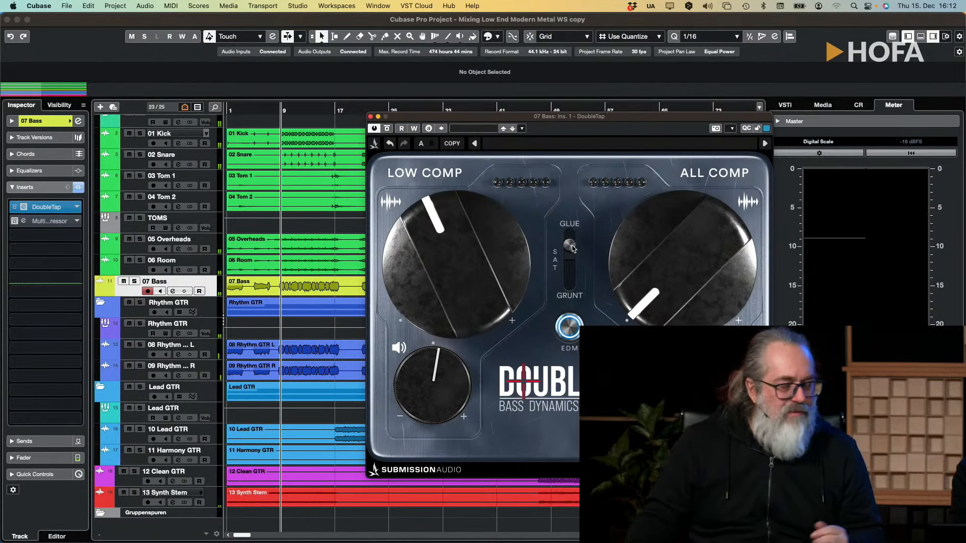
Step: Play the full mix and compare it with the bass's DoubleTap active and bypassed, finishing with it bypassed
mouse_move(572, 249)
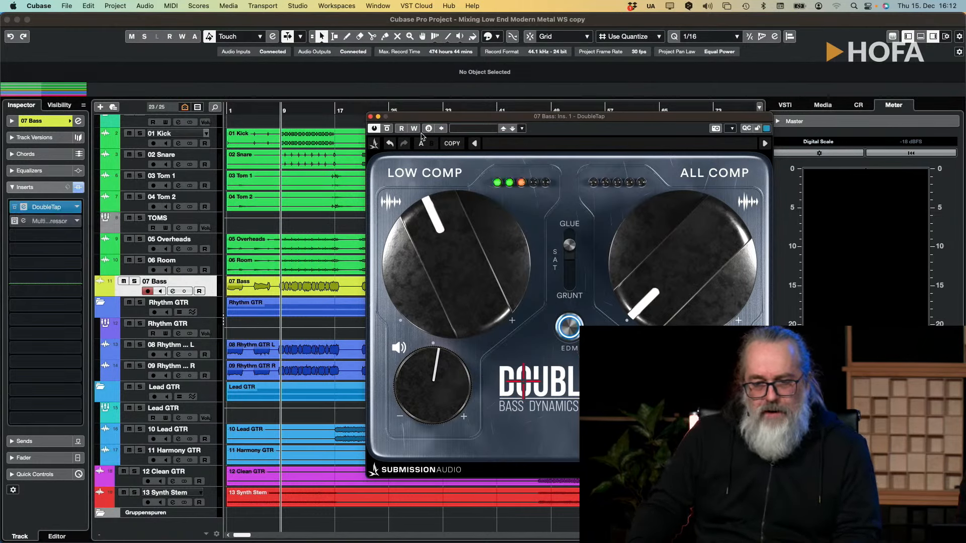
left_click(387, 129)
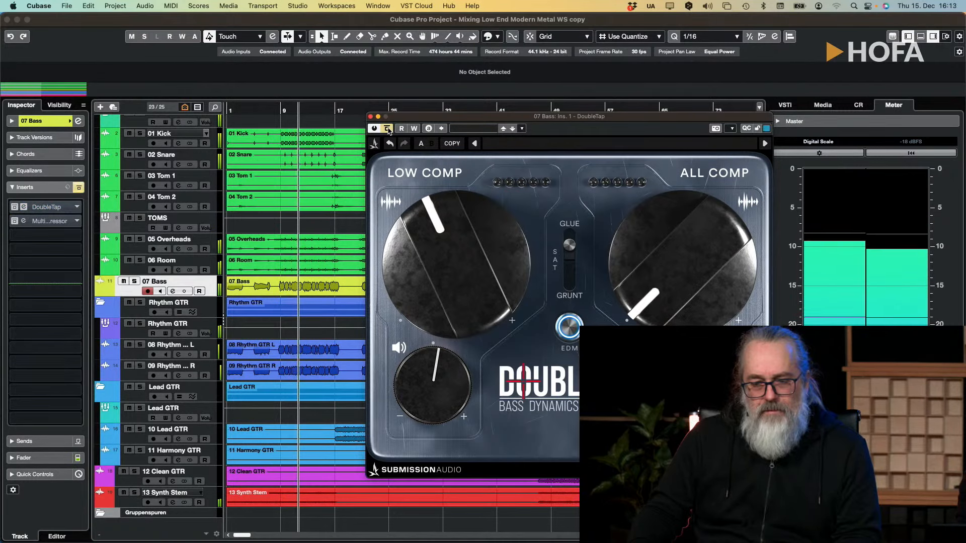
left_click(387, 129)
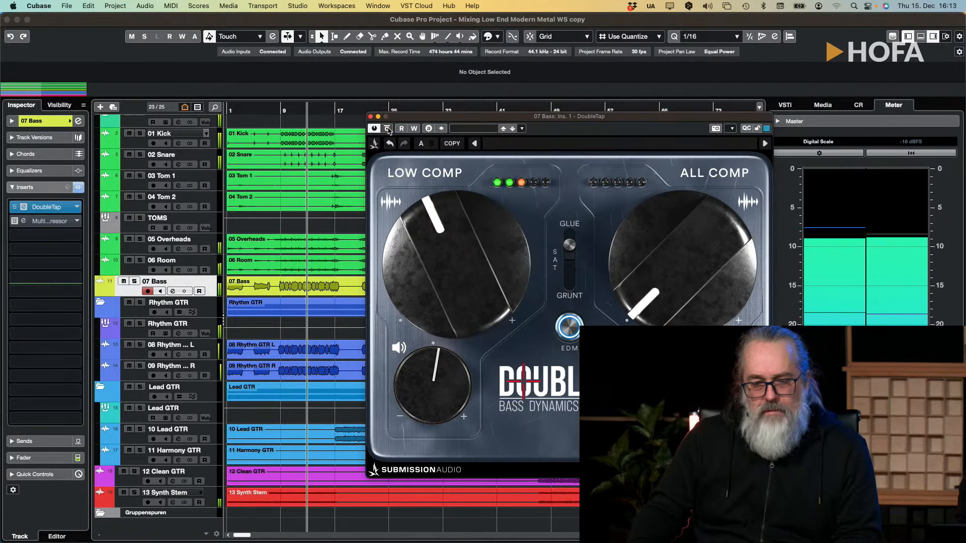
left_click(388, 129)
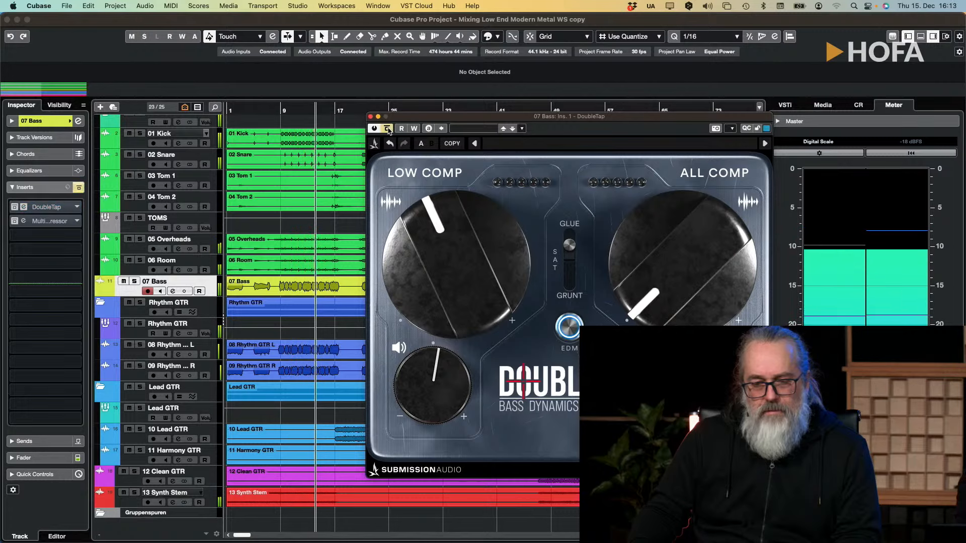
left_click(387, 129)
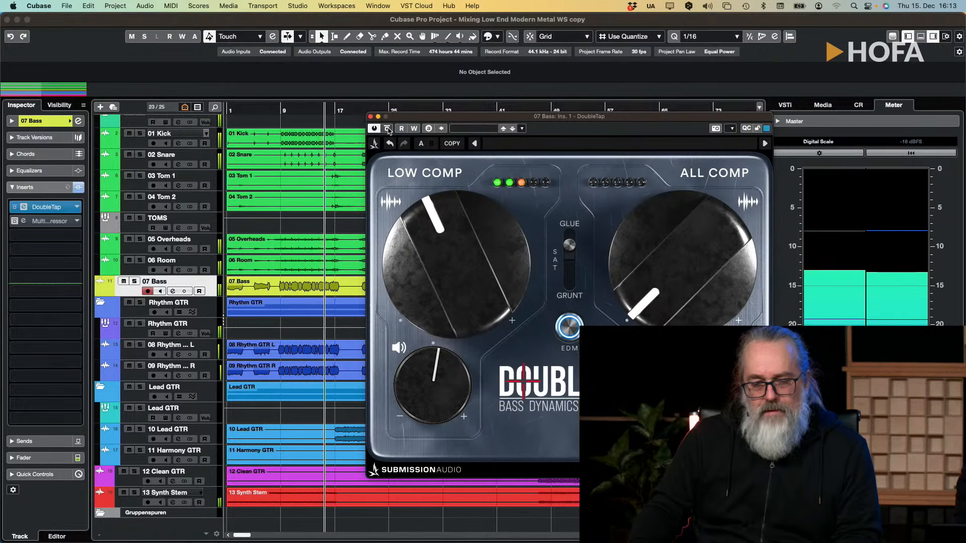
left_click(387, 128)
key("space")
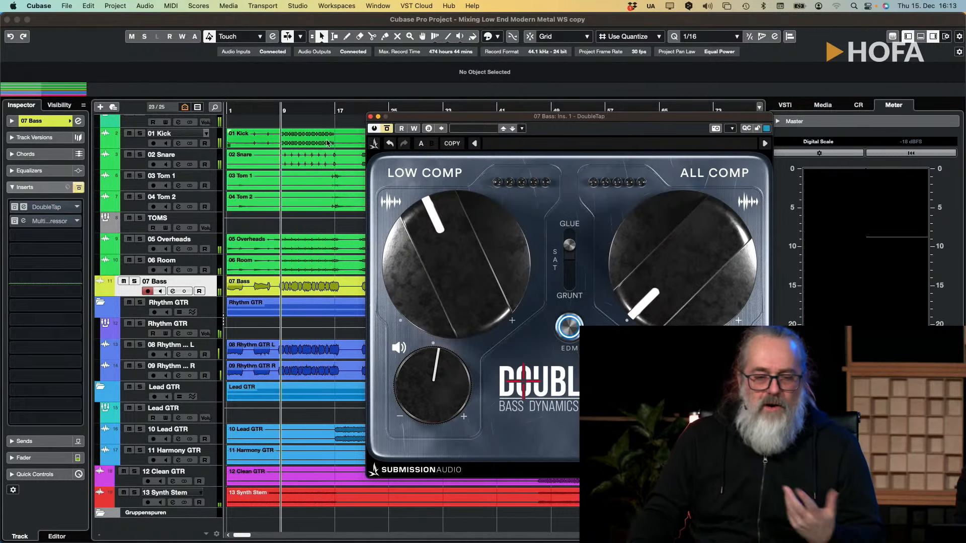
Step: Activate the bass's MultibandCompressor to view its bands, close both plug-in windows and bypass the compressor again
left_click(12, 224)
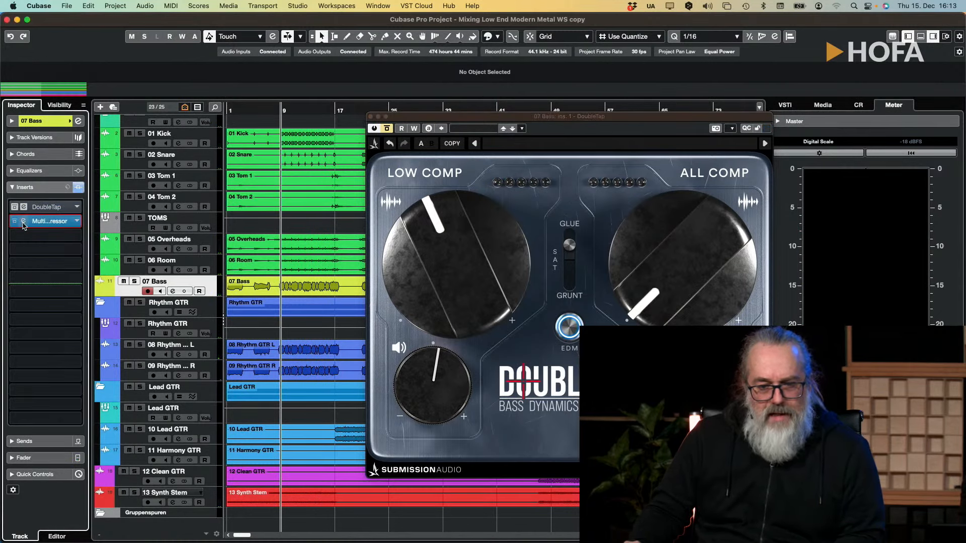
left_click(23, 221)
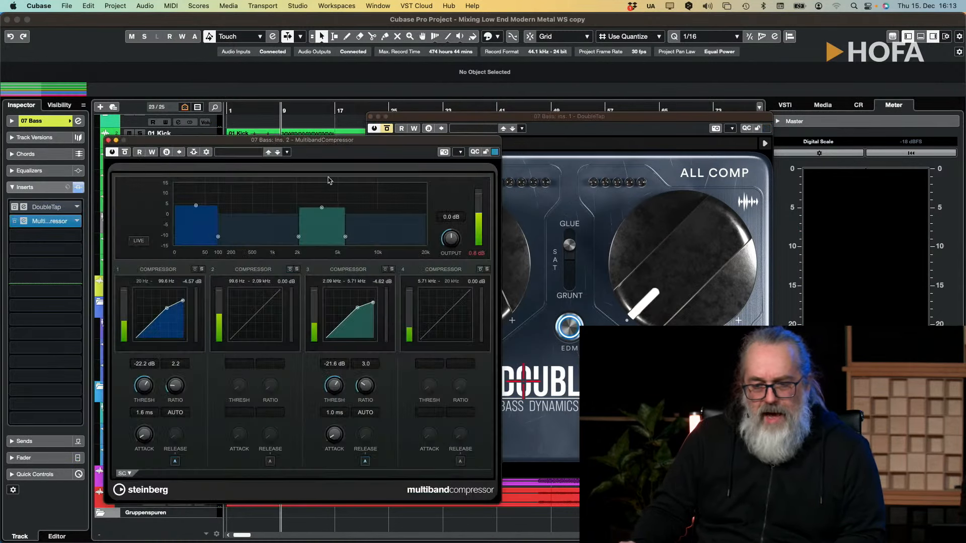
left_click(370, 118)
left_click_drag(107, 142, 236, 101)
left_click(237, 99)
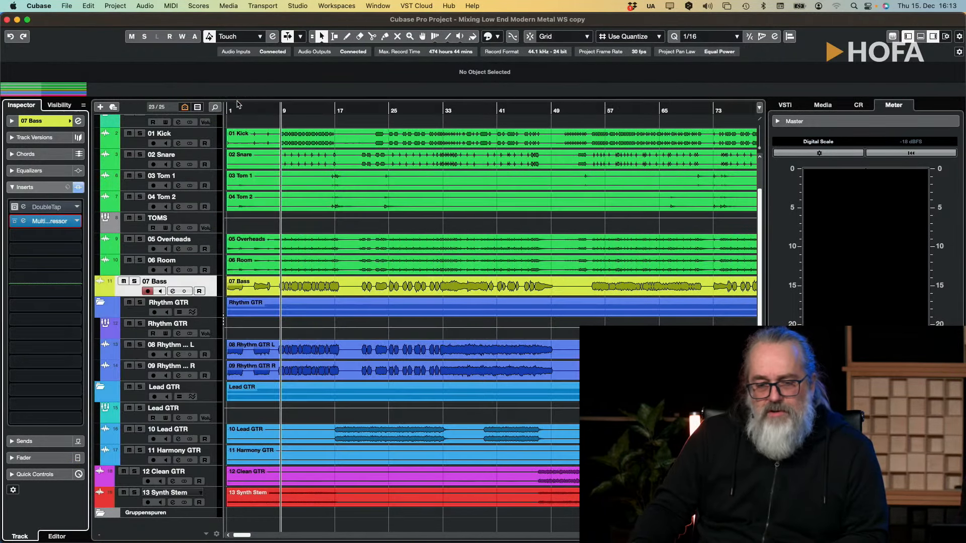
left_click(14, 221)
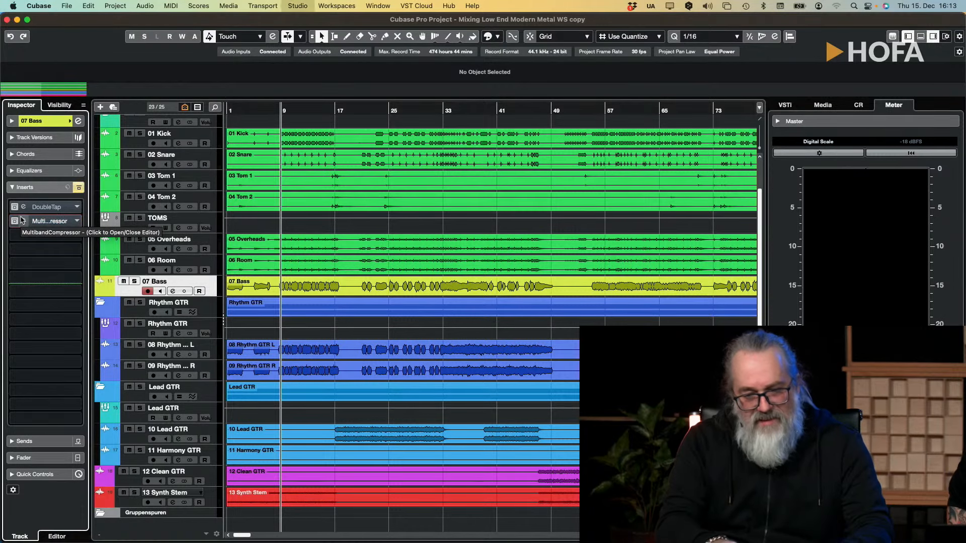
Step: Insert the HOFA IQ-Analyser in the first insert slot of Stereo Out and move its window clear of the track list
key("F3")
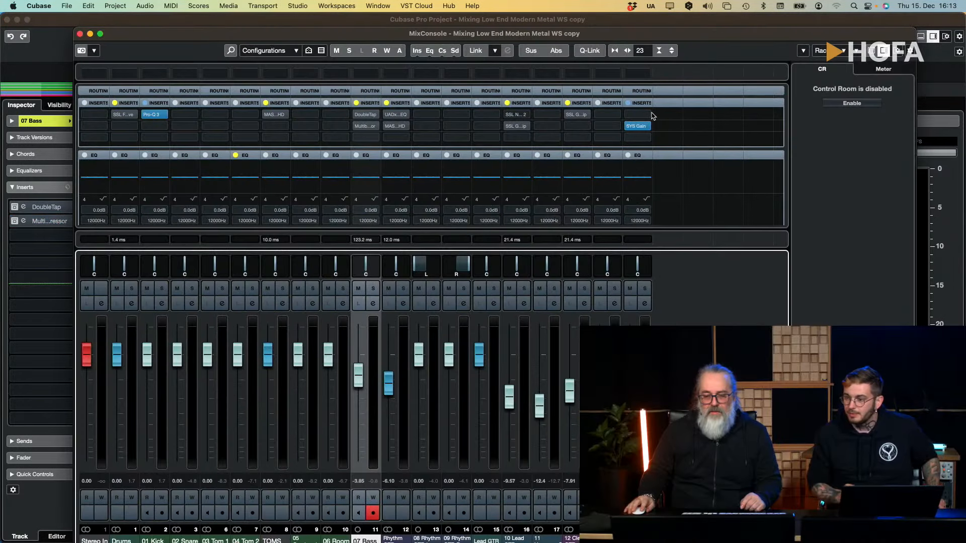
left_click(646, 115)
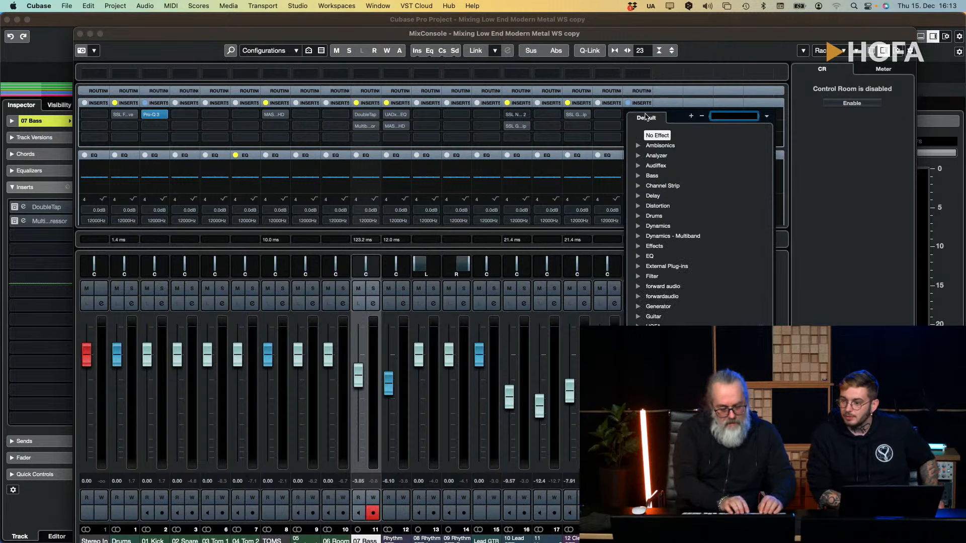
type("analy")
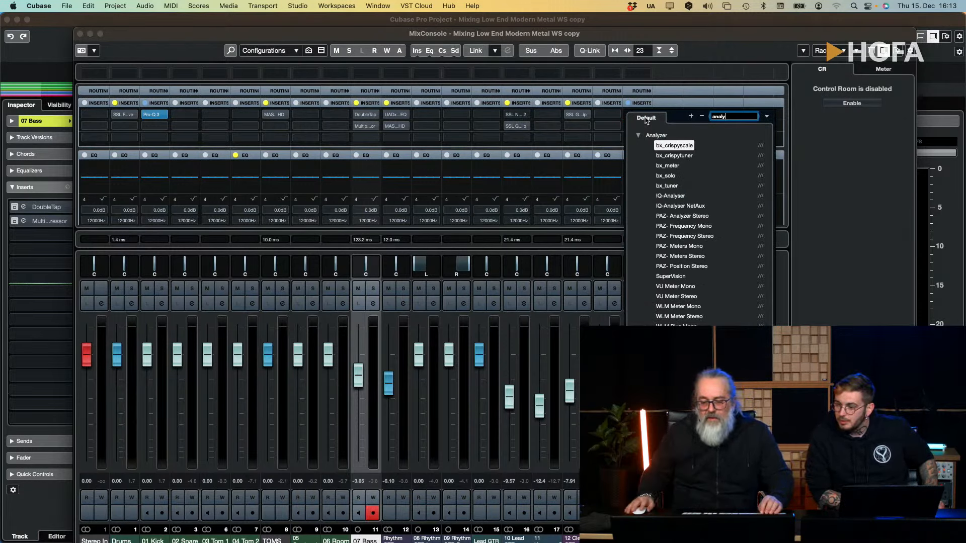
double_click(670, 196)
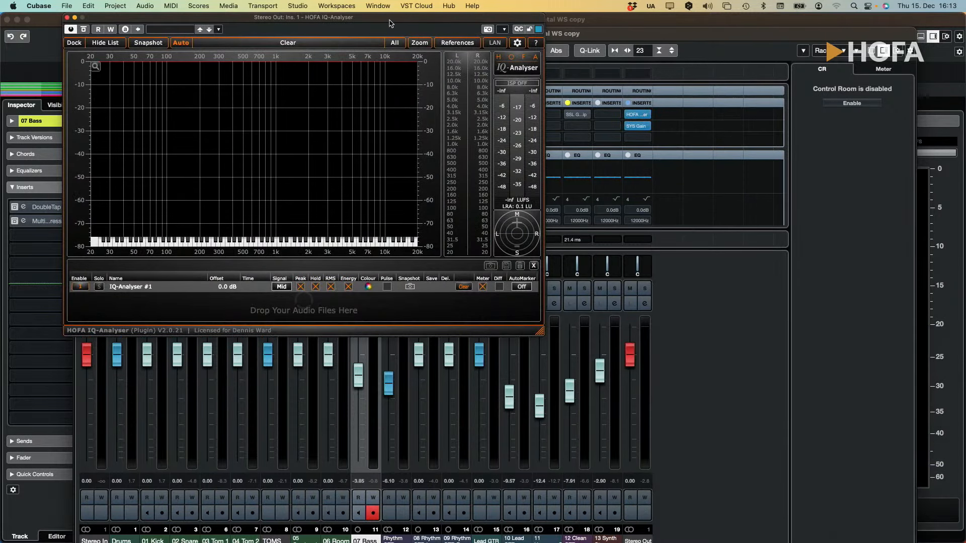
left_click_drag(392, 17, 500, 45)
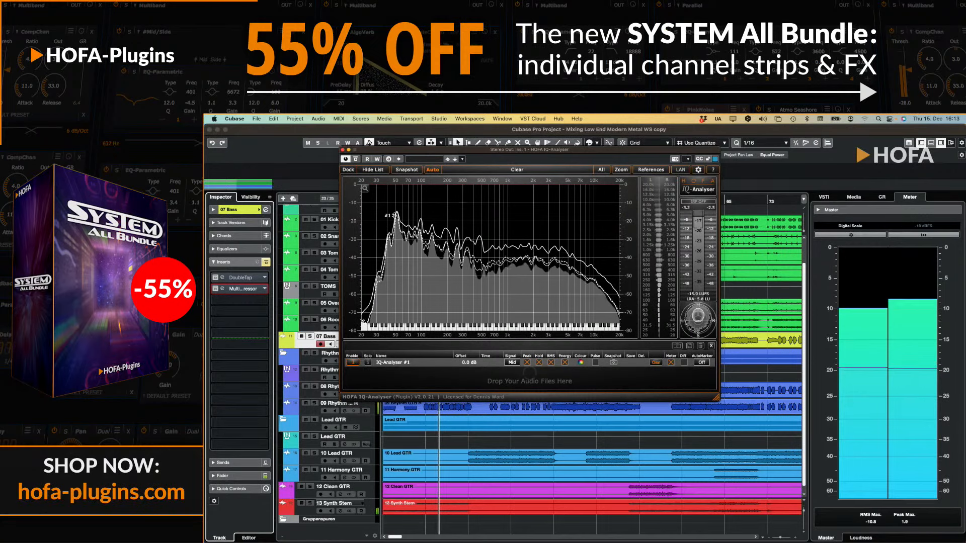
left_click_drag(447, 150, 537, 161)
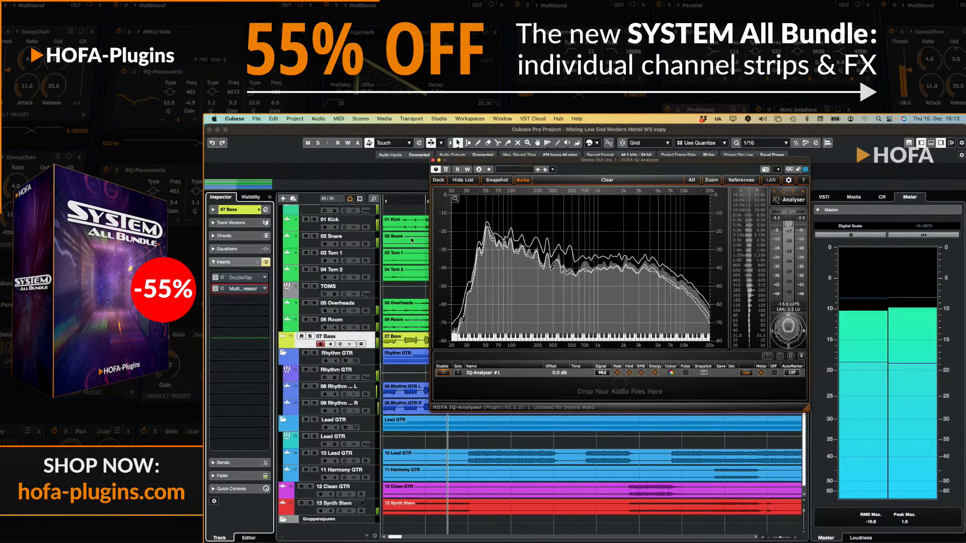
Step: Compare the full mix's spectrum in IQ-Analyser with the bass's DoubleTap active and bypassed, finishing with it active
left_click(217, 280)
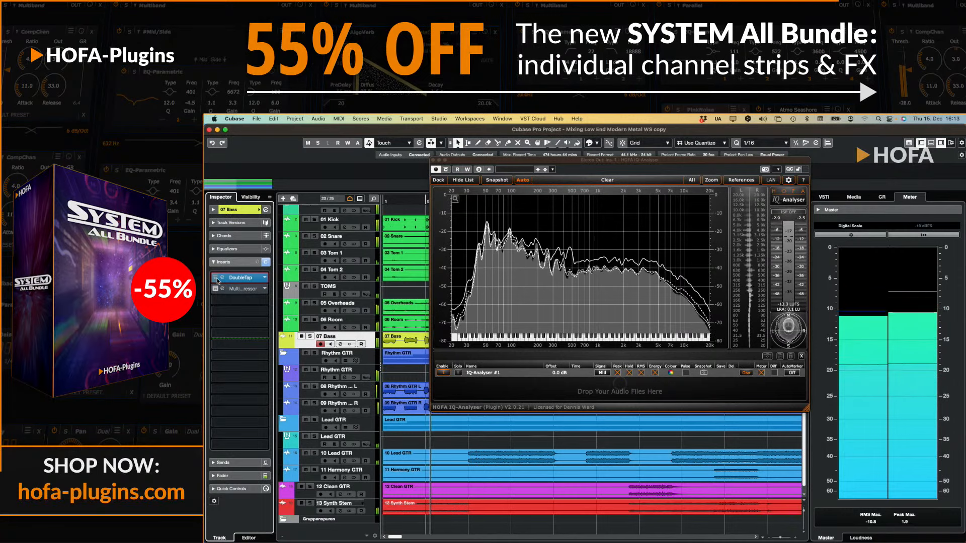
left_click(217, 280)
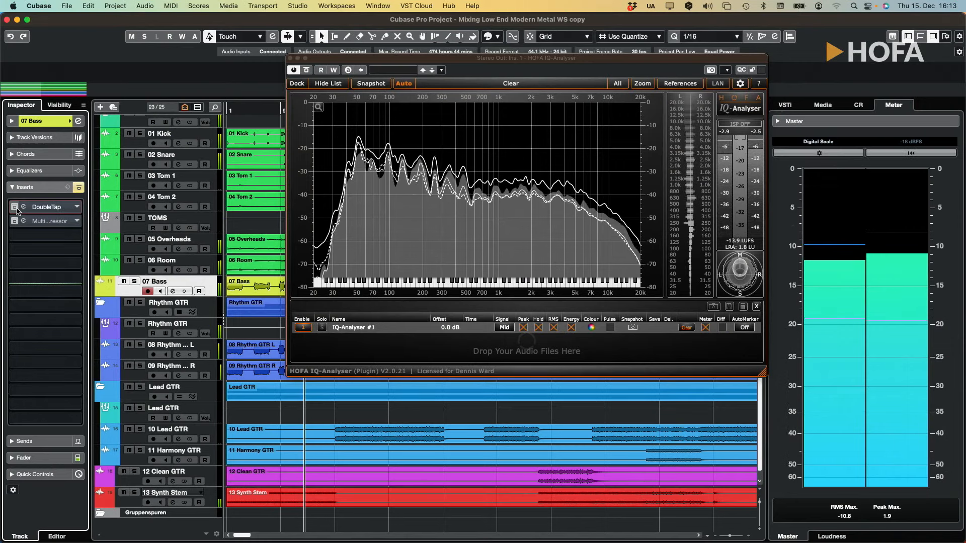
left_click(16, 210)
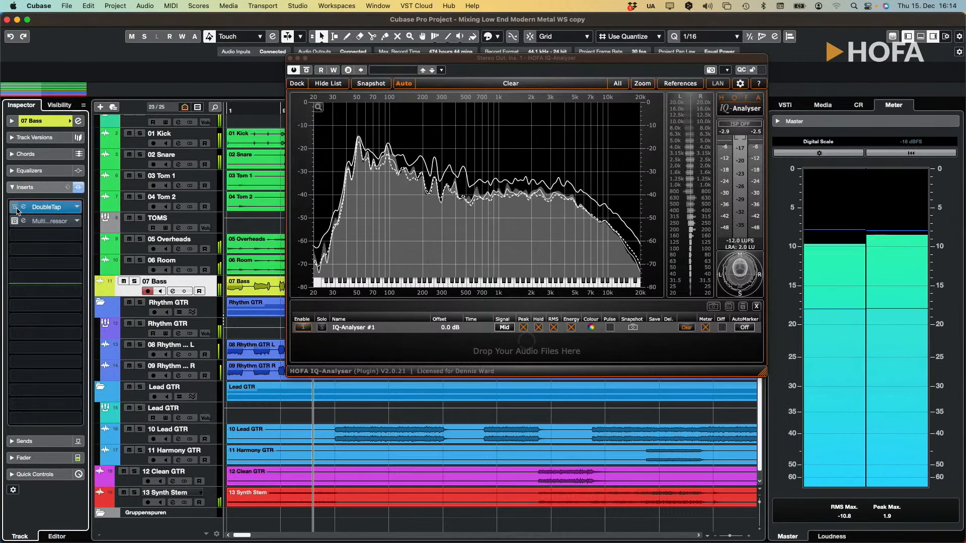
key("space")
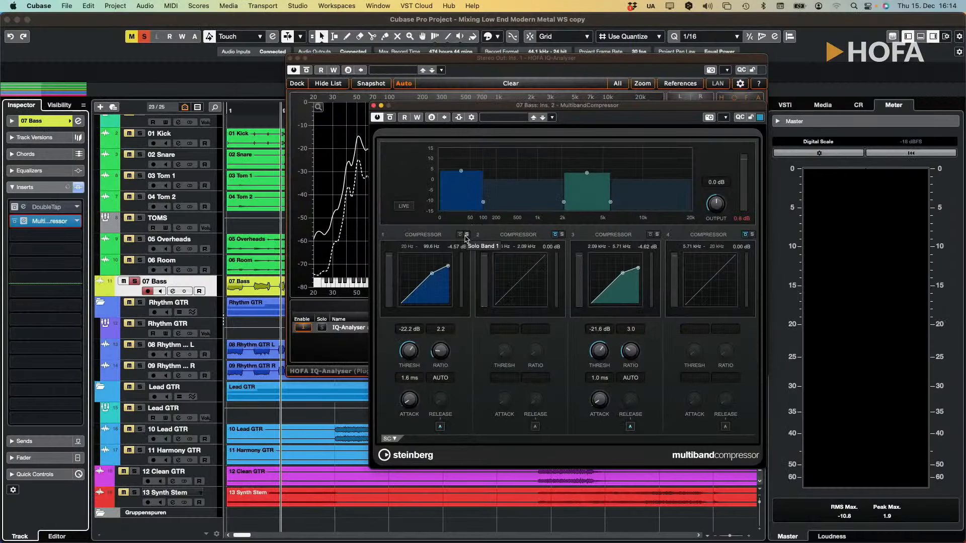
Step: Bypass bands 1 and 3 of the bass's MultibandCompressor and play the soloed bass to hear it uncompressed
left_click(460, 235)
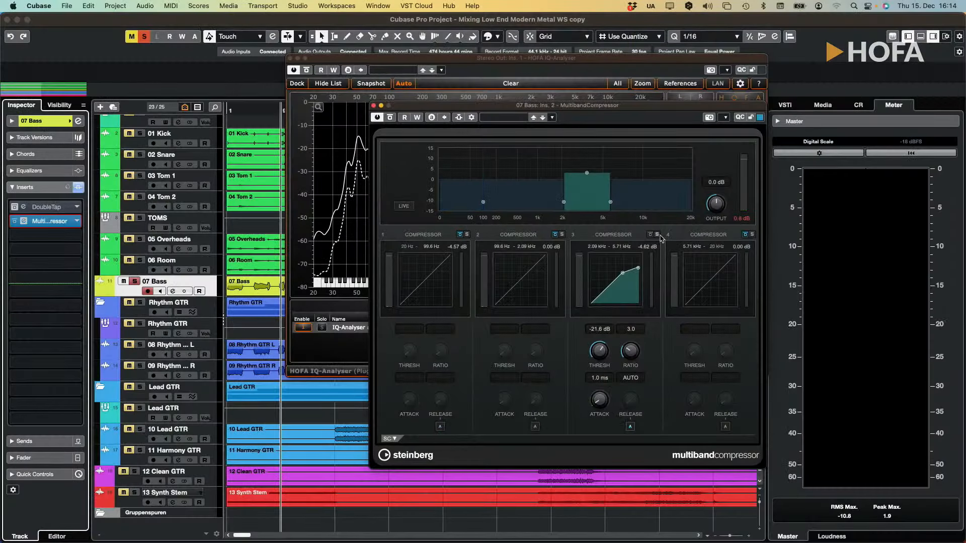
left_click(649, 234)
key("space")
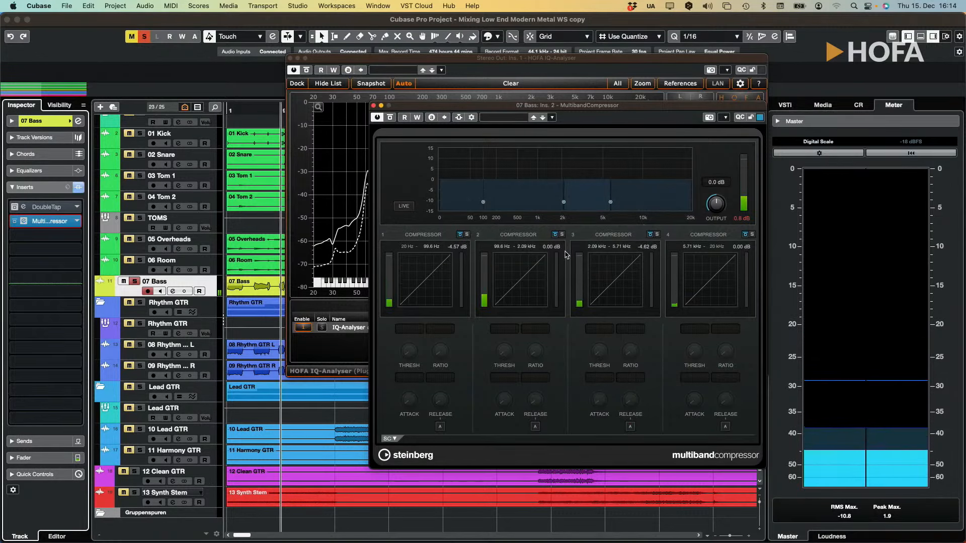
Step: Compare the soloed bass with MultibandCompressor band 1 active and bypassed, finishing with the band active
left_click(459, 235)
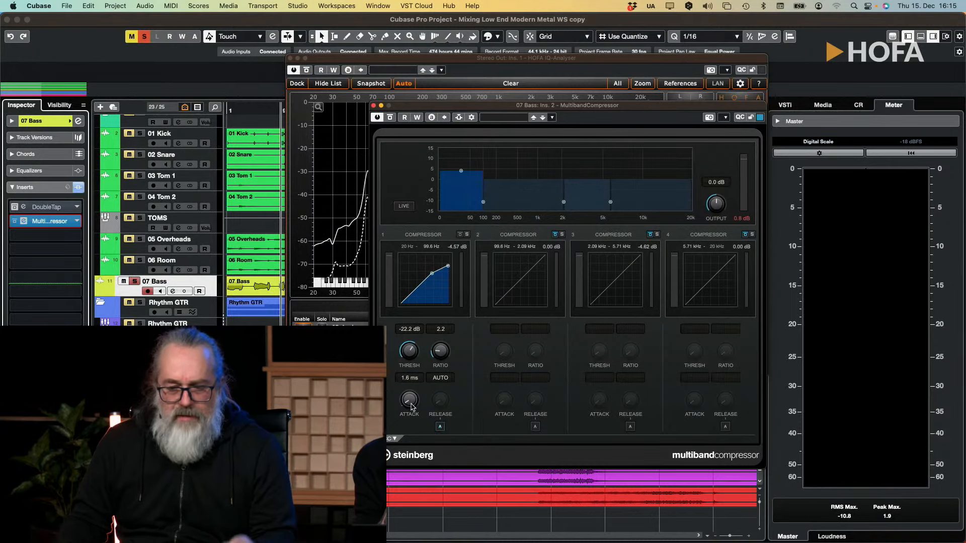
key("space")
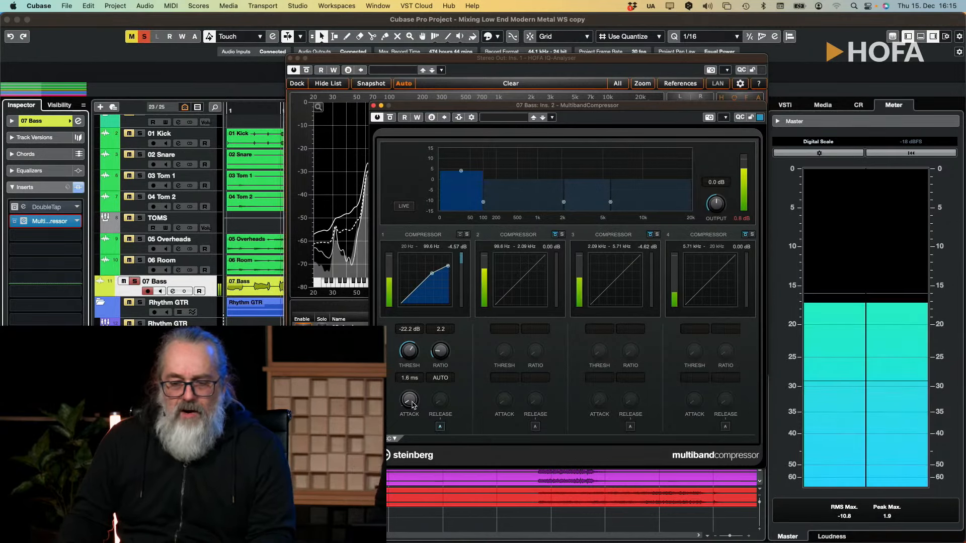
left_click(460, 235)
left_click(461, 235)
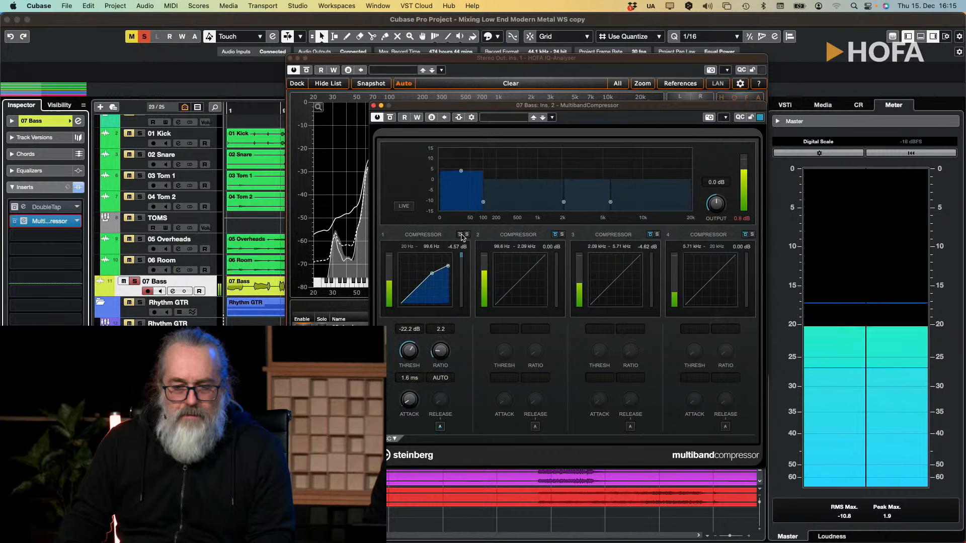
left_click(461, 234)
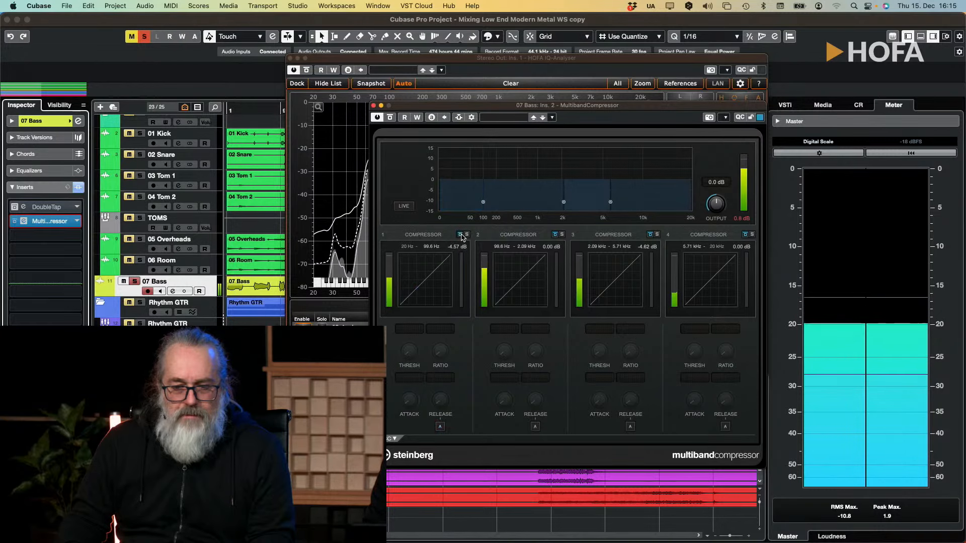
left_click(461, 235)
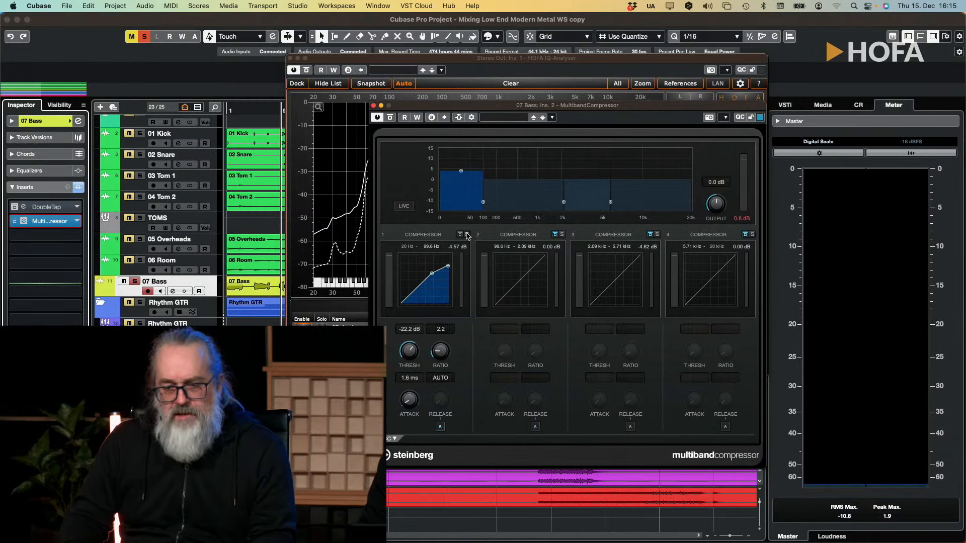
Step: Set band 1's gain to 0.0 dB and compare the playing bass with the band active and bypassed
mouse_move(462, 172)
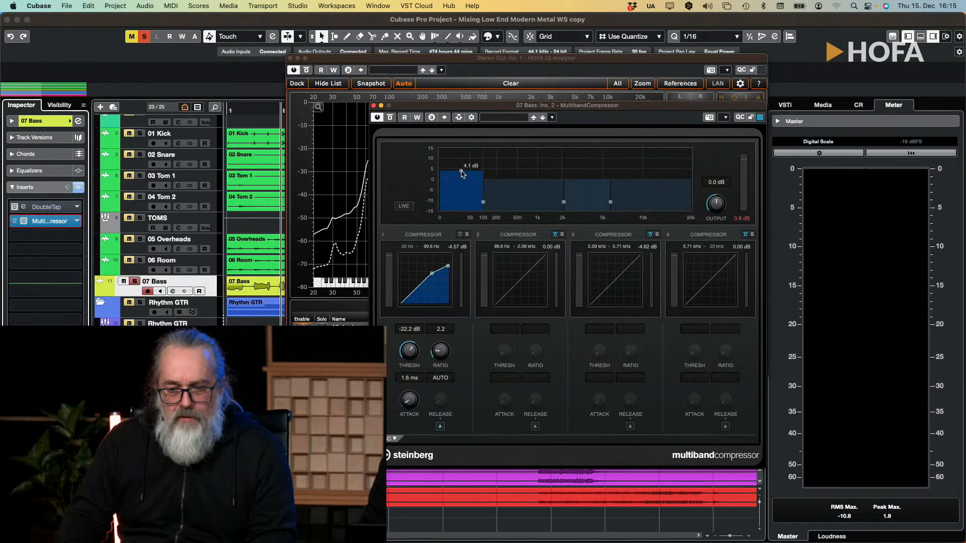
key("space")
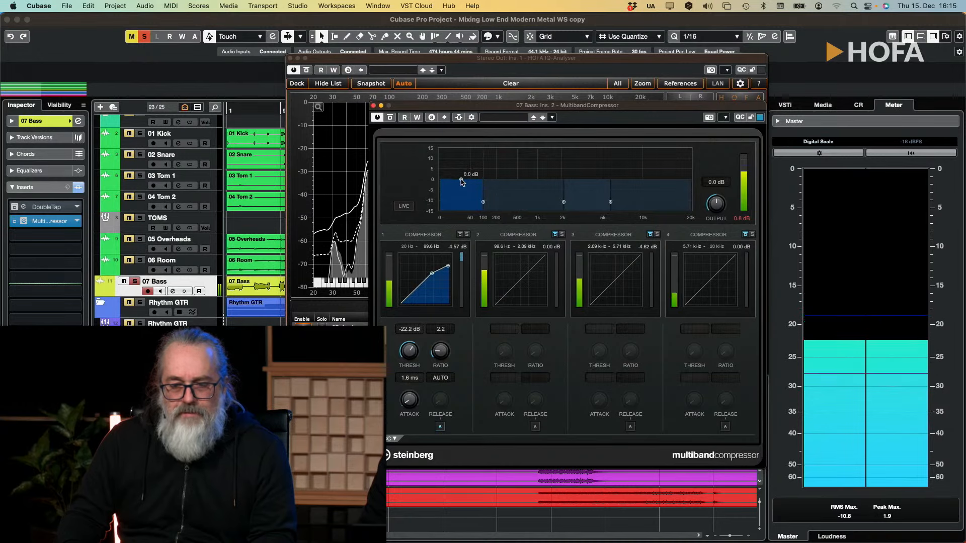
left_click(461, 235)
left_click(460, 235)
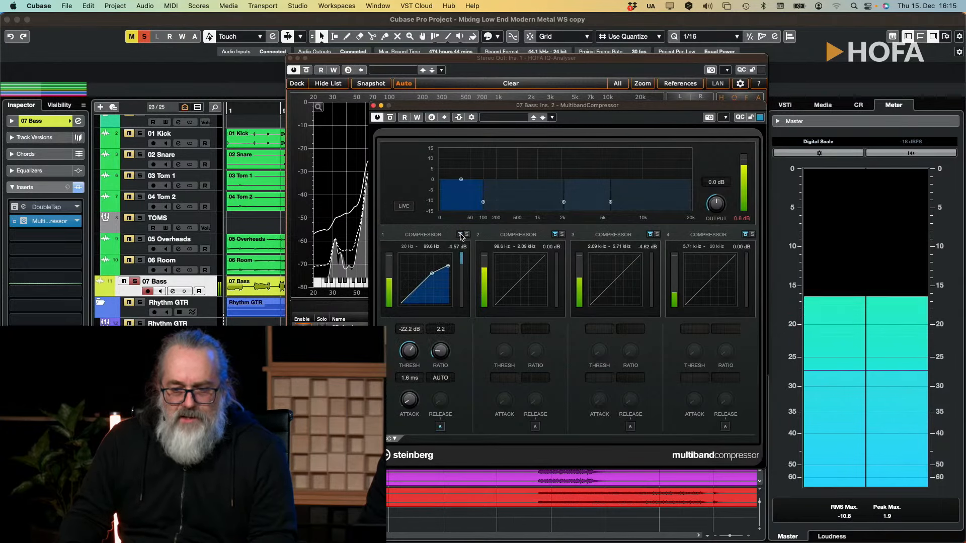
Step: Set band 1's ratio to 2.1 and raise its gain slightly above 4.1 dB while the soloed bass plays
left_click_drag(437, 361, 437, 372)
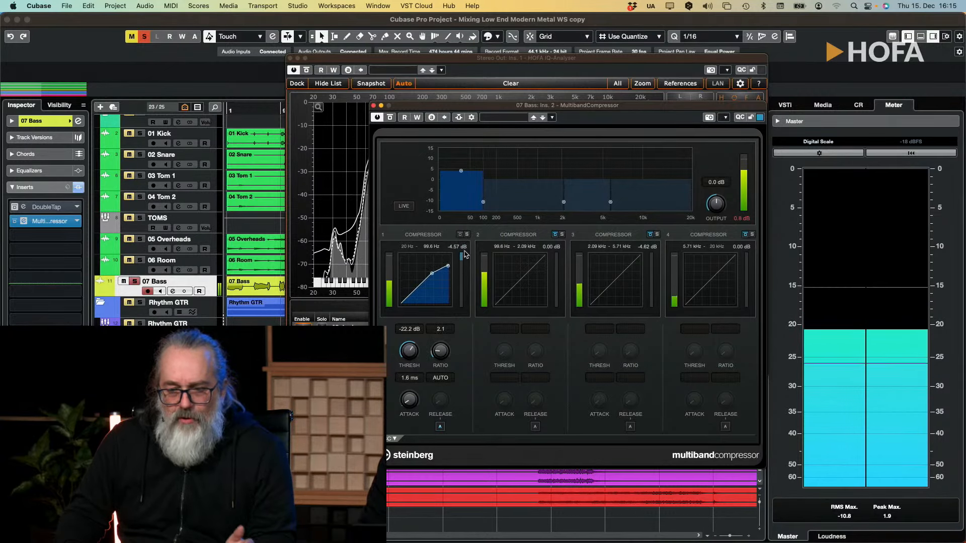
key("space")
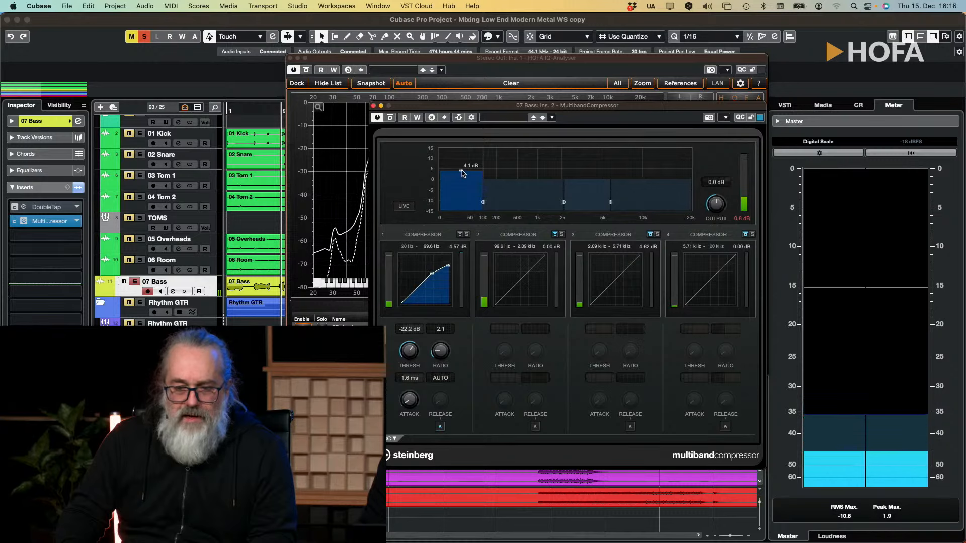
key("space")
mouse_move(462, 172)
left_mouse_down()
mouse_move(465, 150)
mouse_move(461, 170)
left_mouse_up()
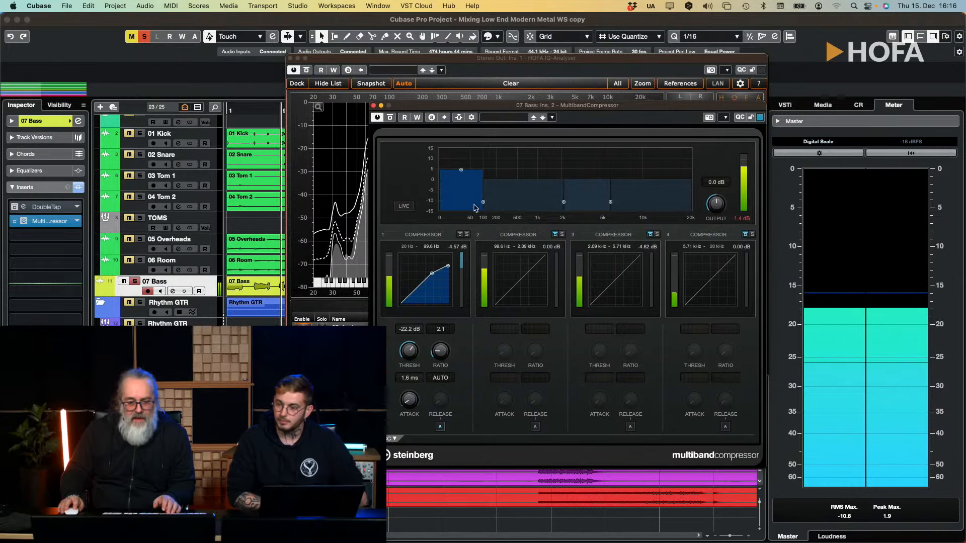
Step: Unsolo the bass and compare the full mix with its MultibandCompressor bypassed and active, finishing with it active
key("space")
left_click(135, 281)
key("space")
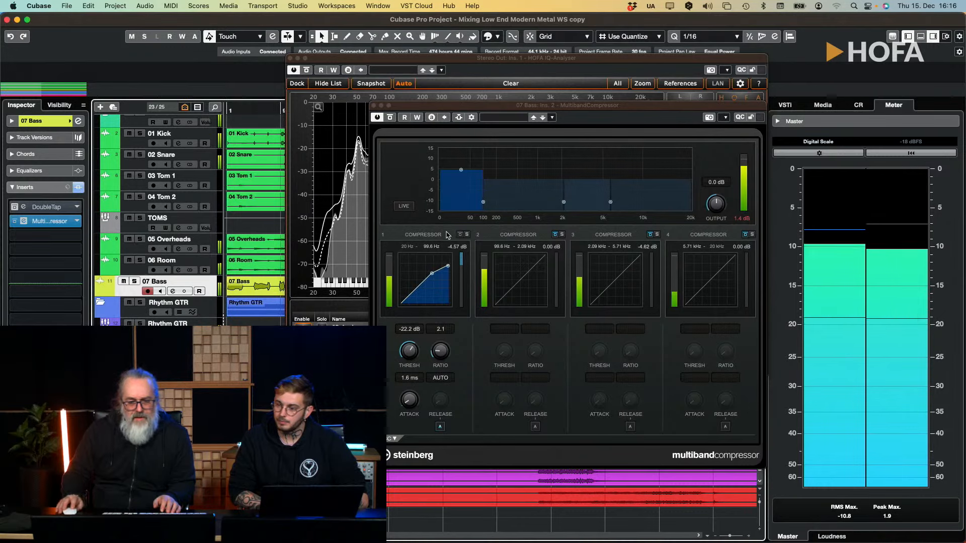
left_click(392, 119)
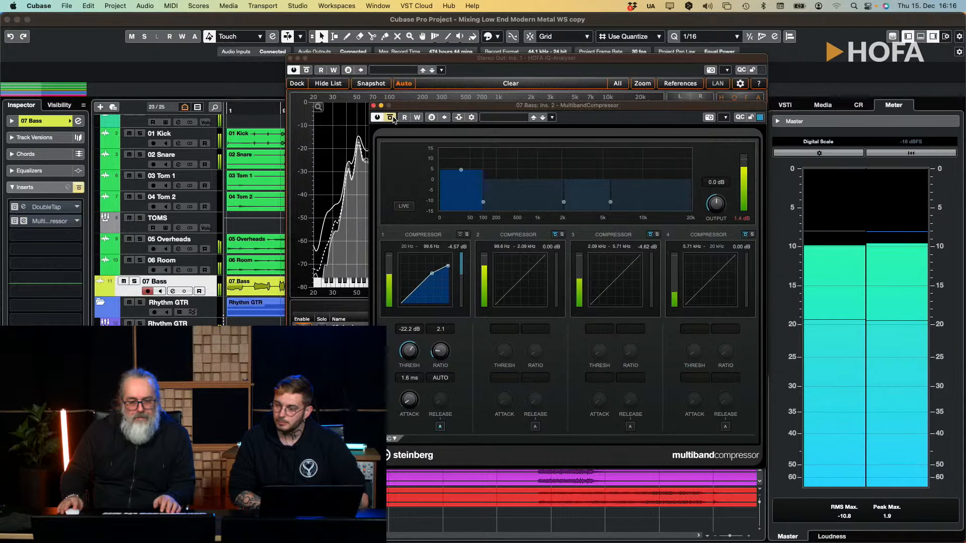
left_click(393, 119)
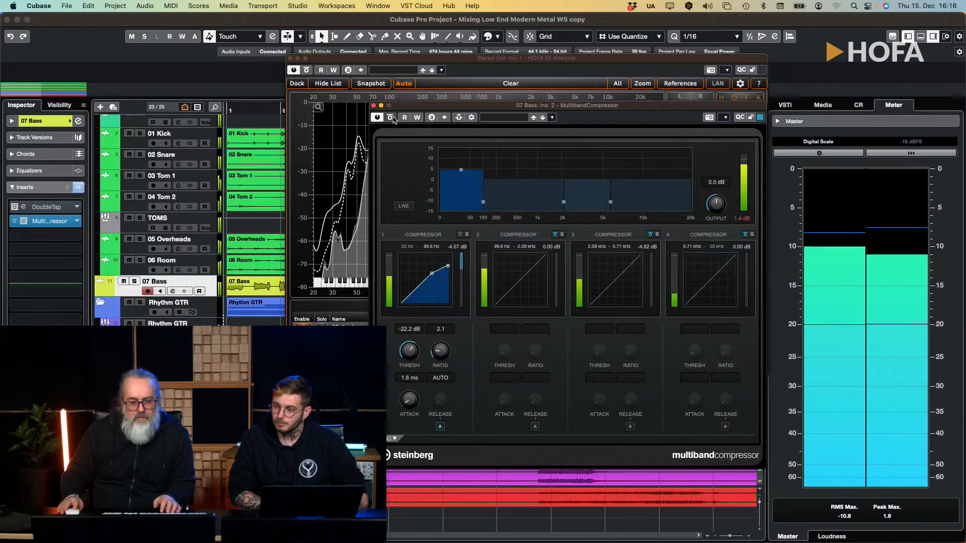
key("space")
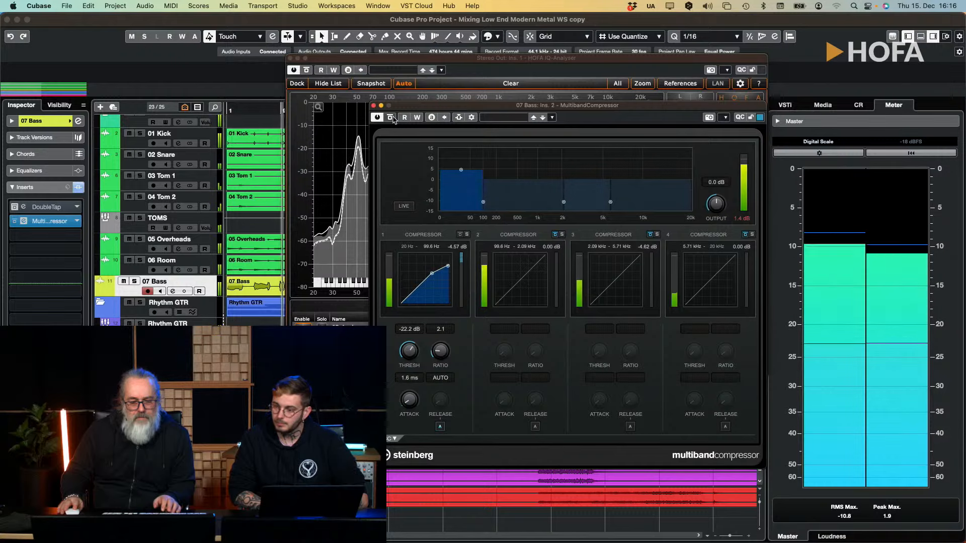
left_click(393, 118)
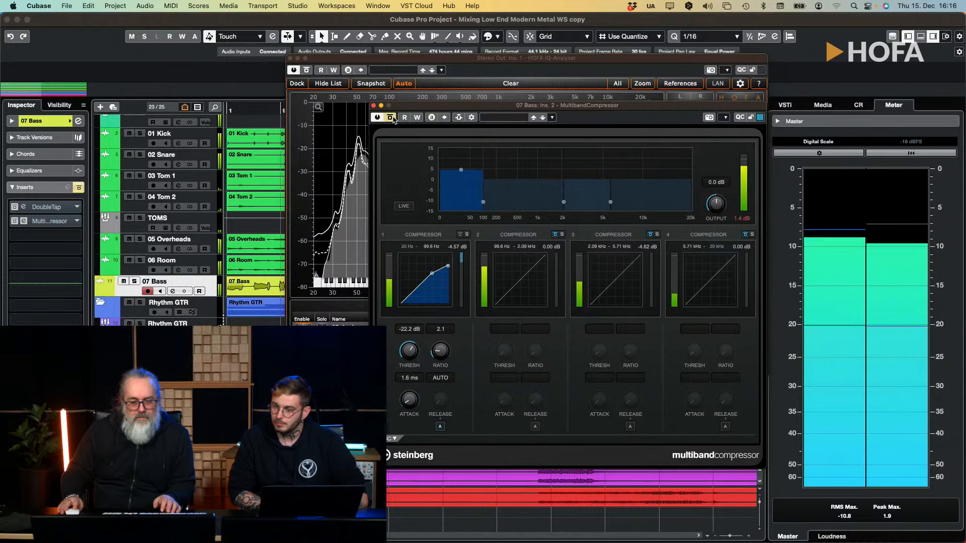
left_click(393, 118)
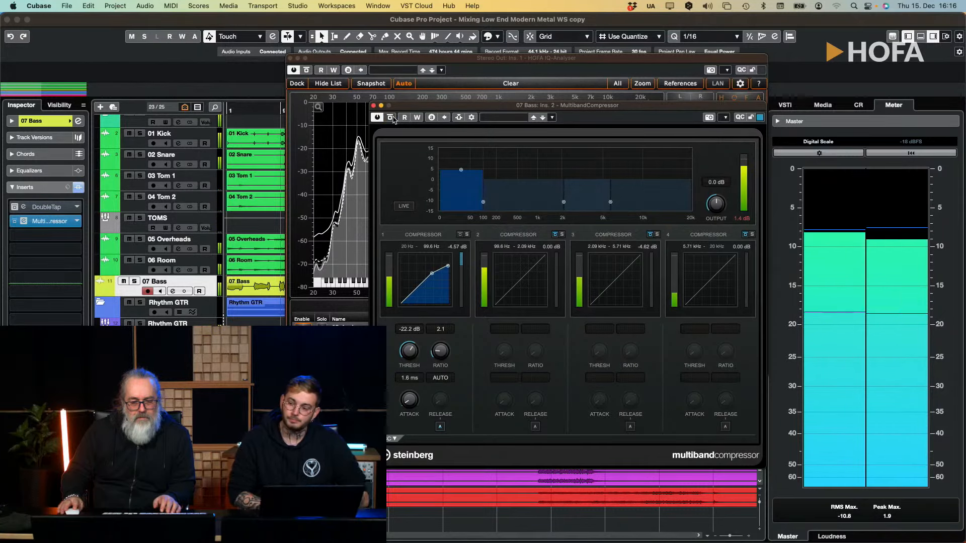
left_click(393, 118)
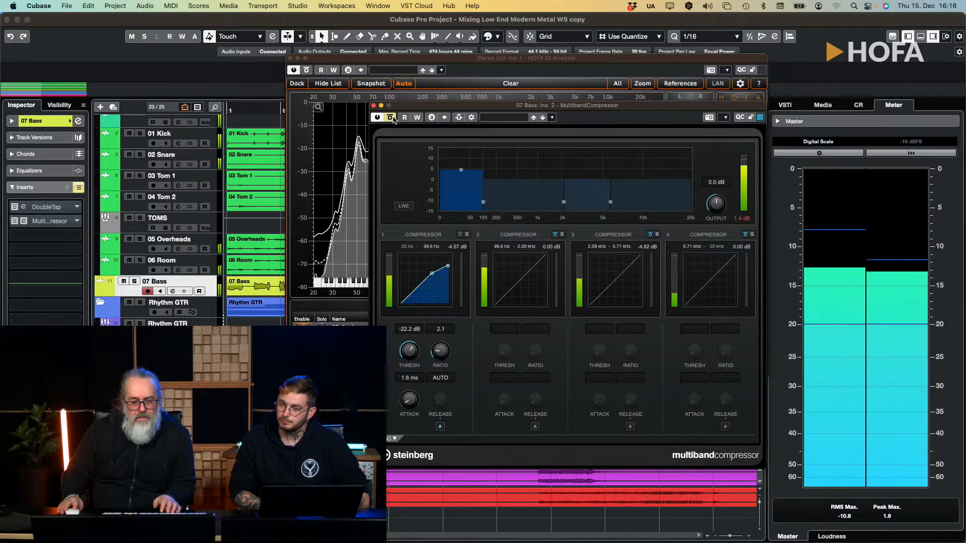
left_click(392, 118)
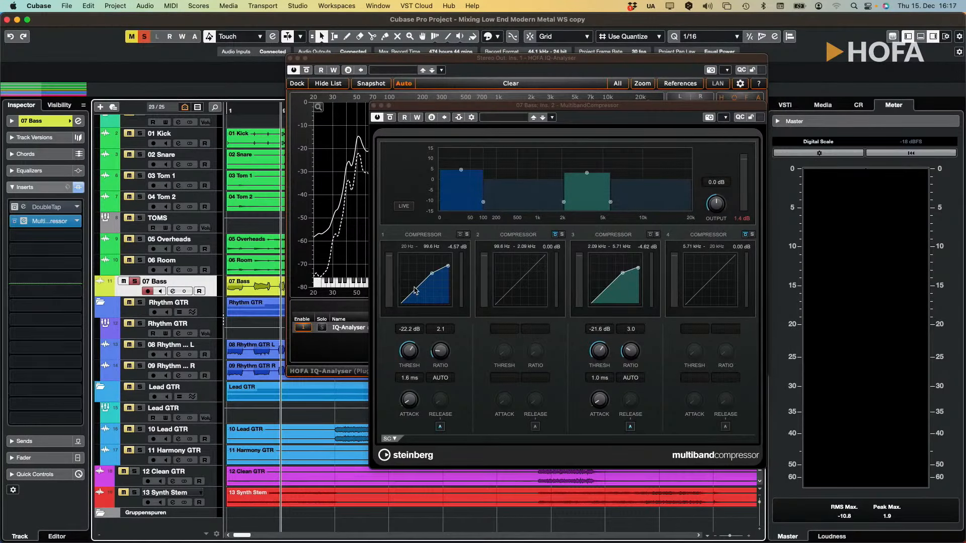
Step: Play the soloed bass with compressor band 3 soloed to examine its frequency range and gain
key("space")
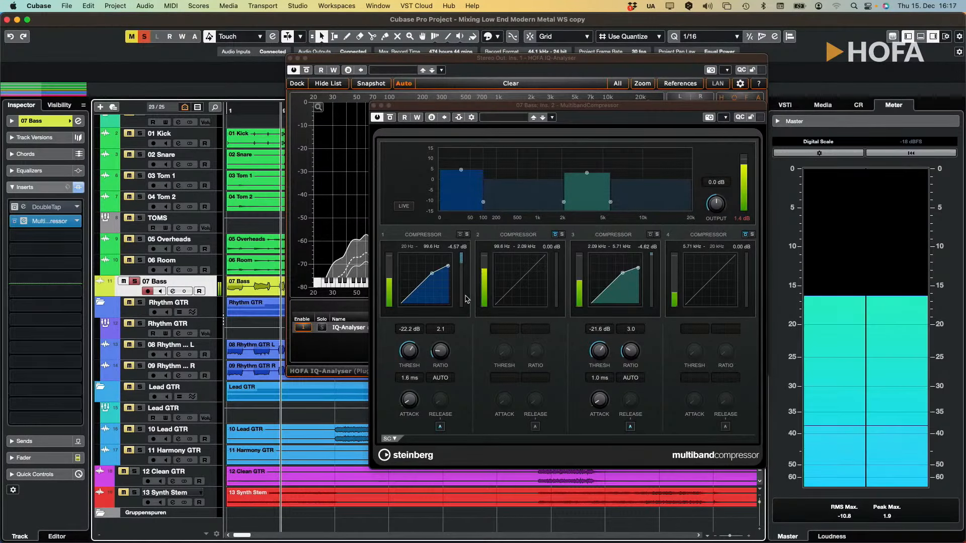
left_click(652, 238)
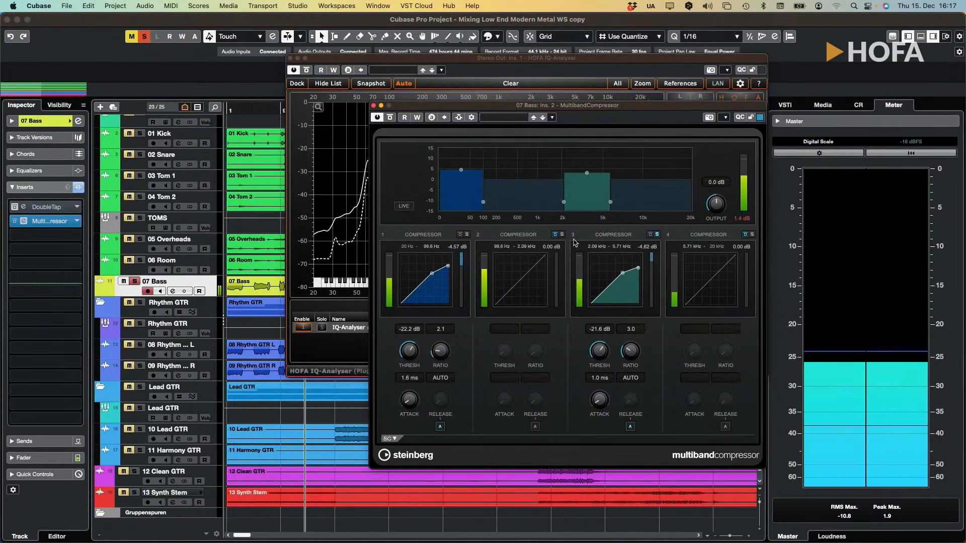
mouse_move(613, 206)
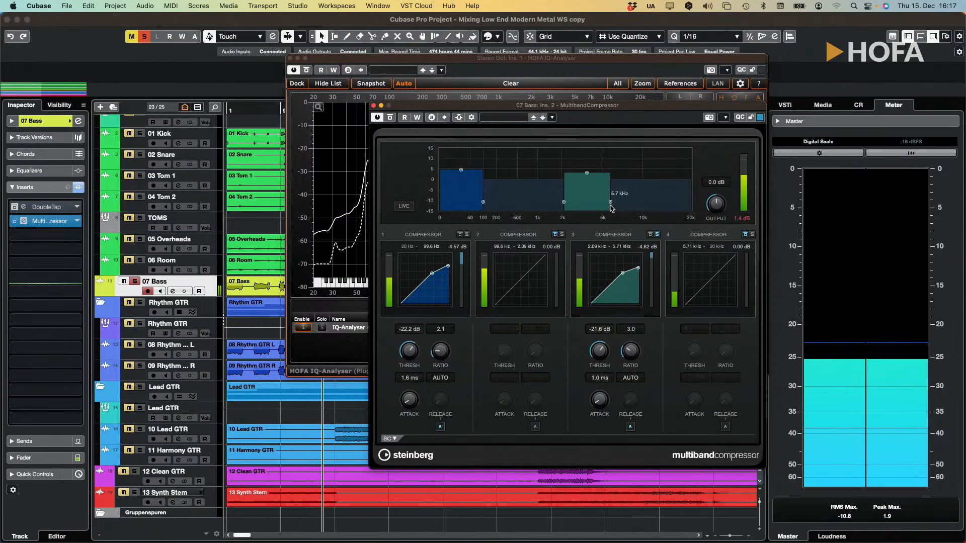
mouse_move(587, 175)
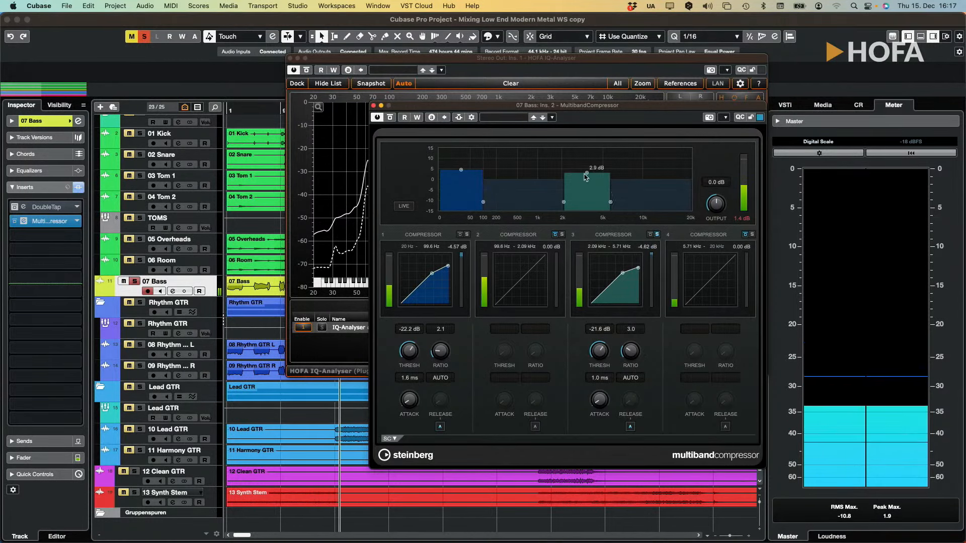
key("space")
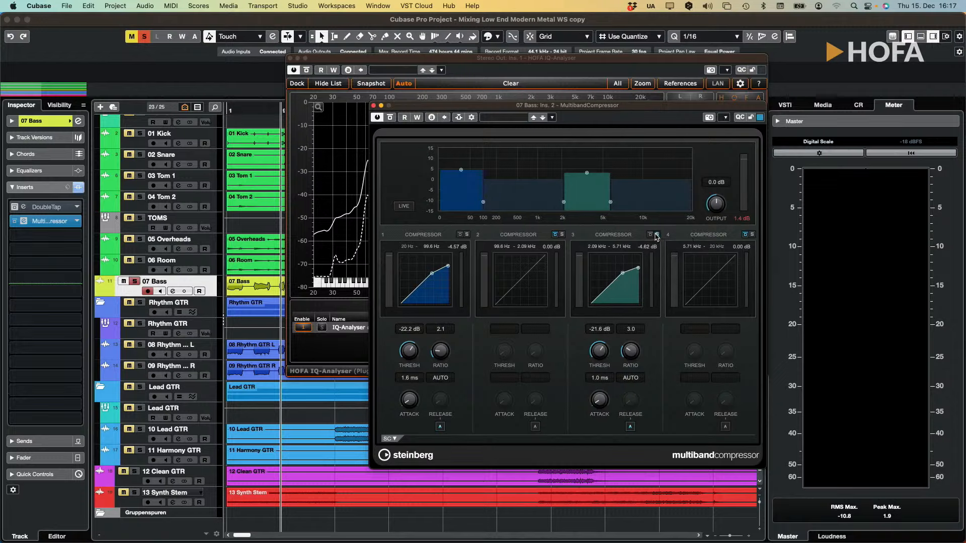
Step: Compare the soloed bass with the whole MultibandCompressor bypassed and active, finishing with it active
key("space")
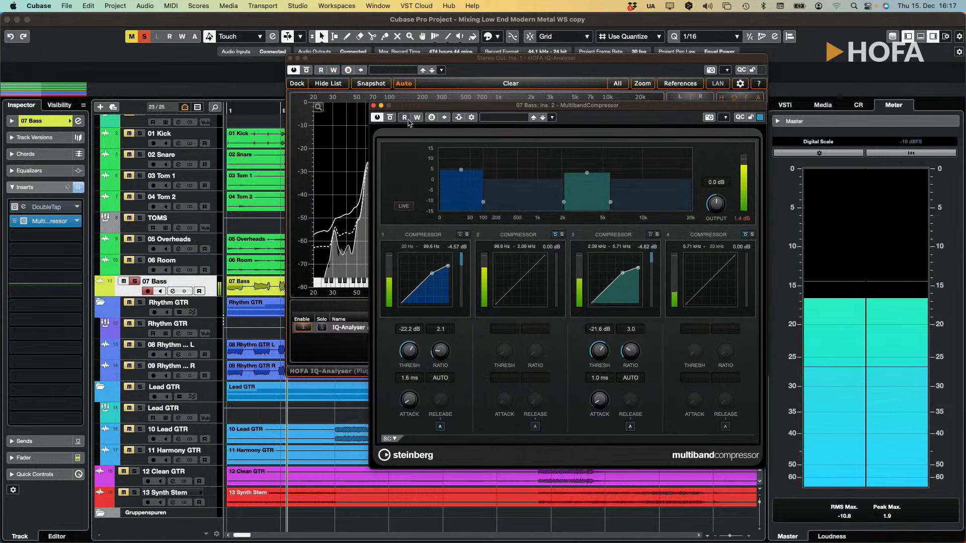
left_click(391, 117)
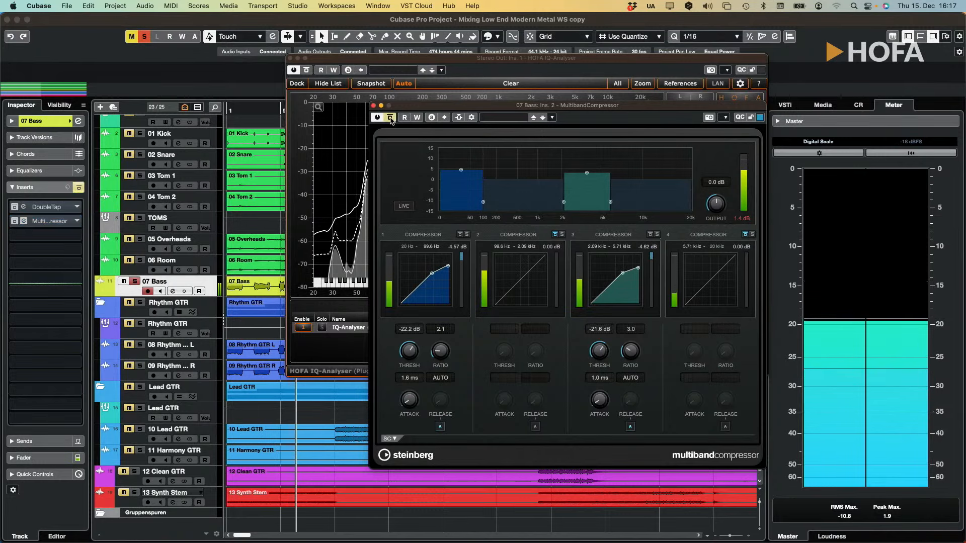
left_click(390, 118)
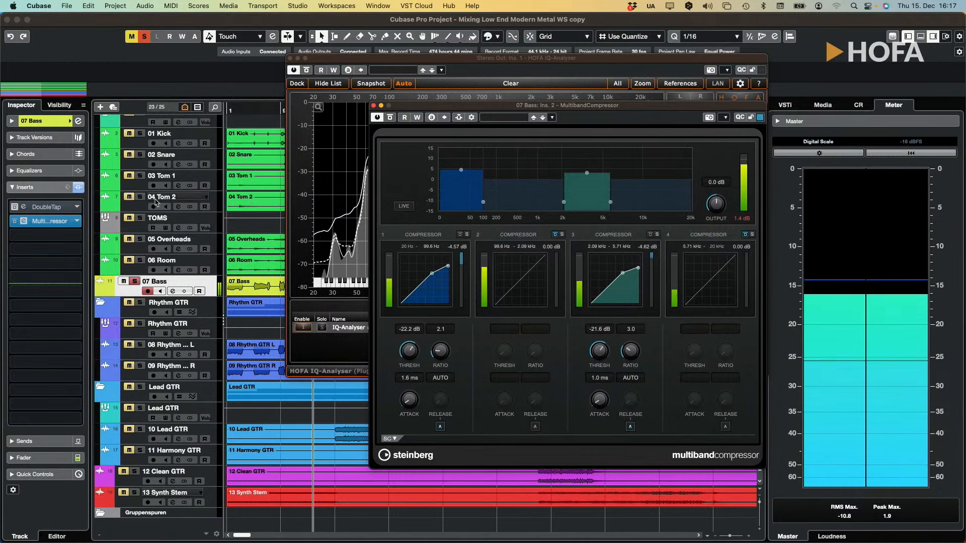
Step: Unsolo the bass during playback and close the IQ-Analyser and MultibandCompressor windows
left_click(134, 281)
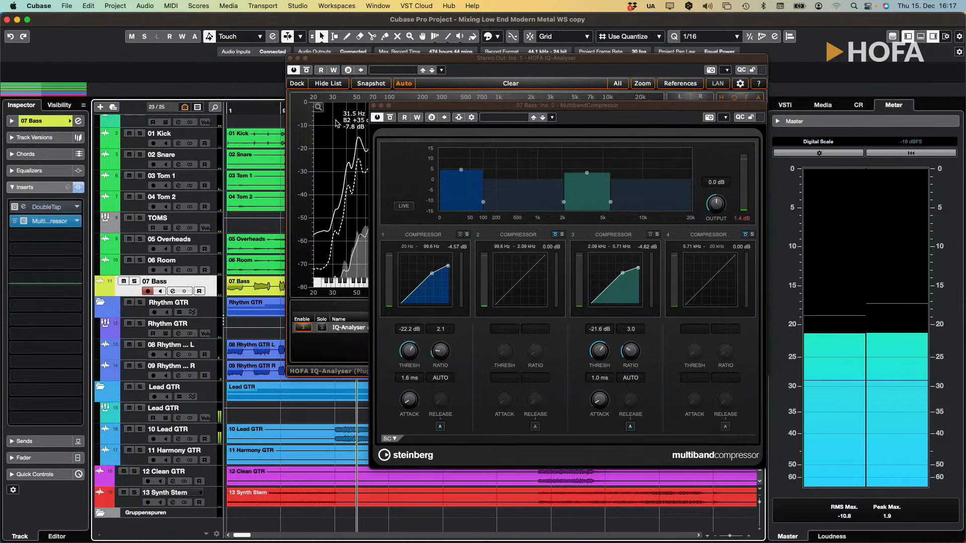
left_click_drag(256, 112, 317, 113)
left_click(290, 58)
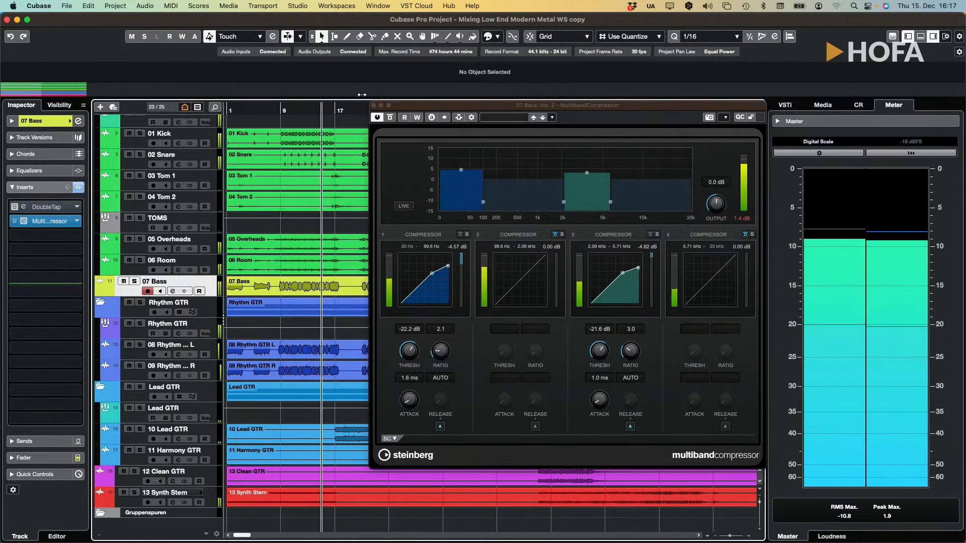
left_click(373, 105)
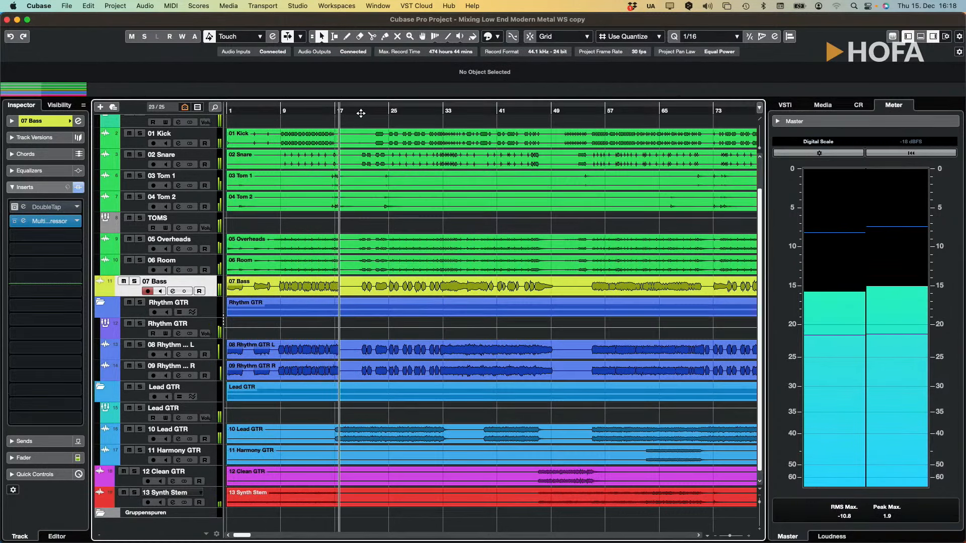
Step: Play the full mix from about bar 25 and compare it with the bass's MultibandCompressor bypassed and active, finishing with it active
left_click(391, 113)
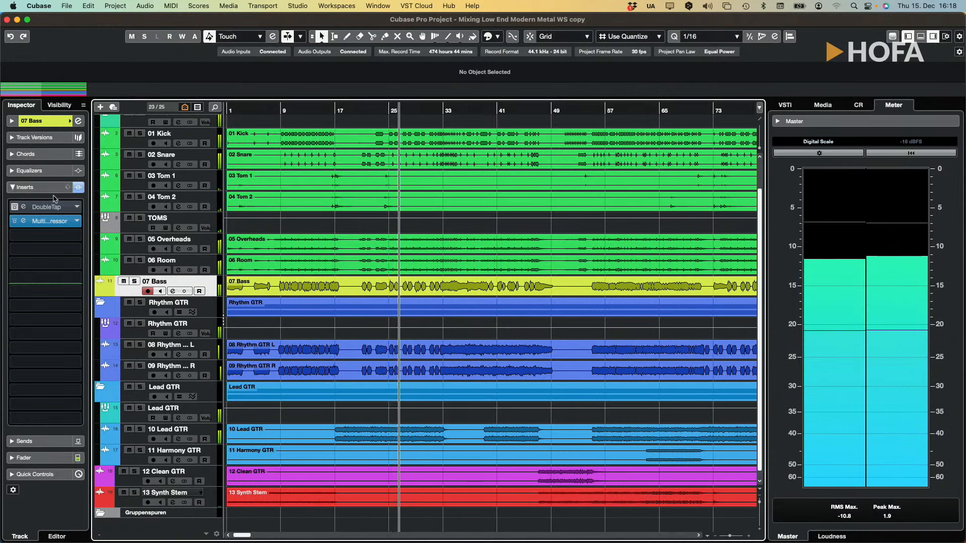
left_click(15, 222)
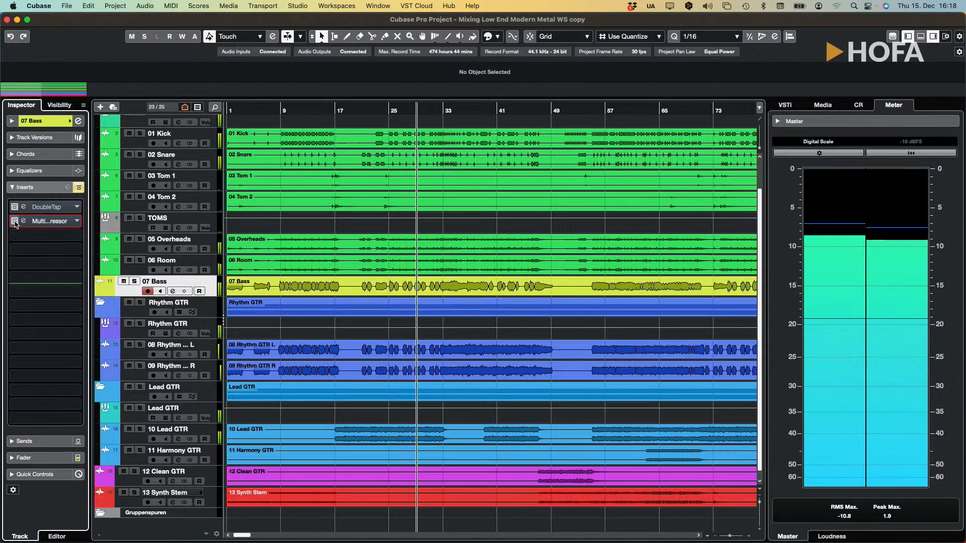
left_click(15, 222)
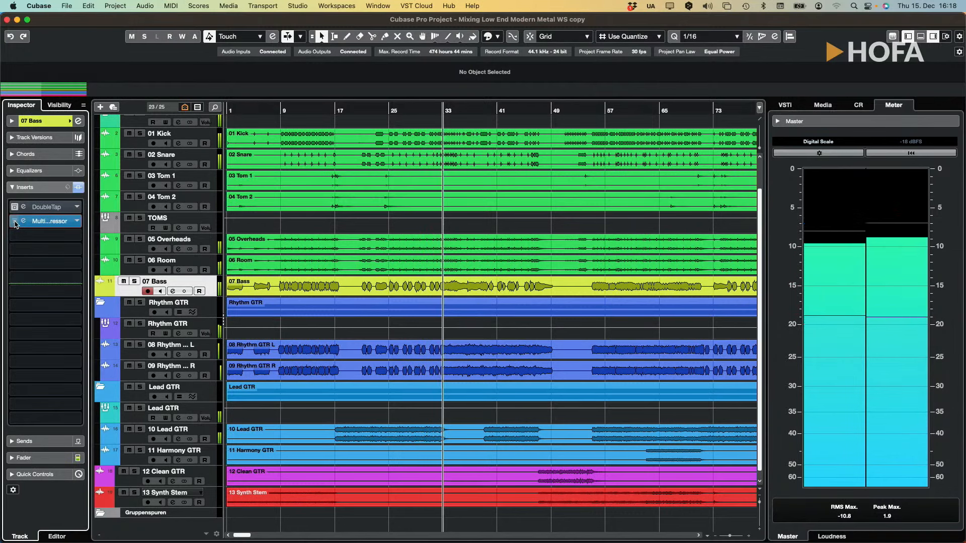
Step: Stop the mix and set the locators around the tom passage from just before bar 73 to just after bar 75
key("space")
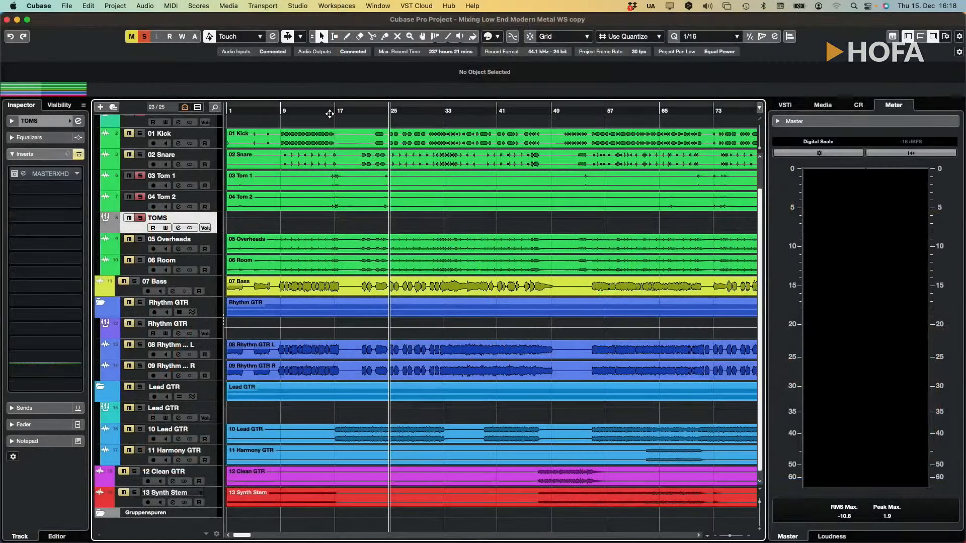
left_click(330, 113)
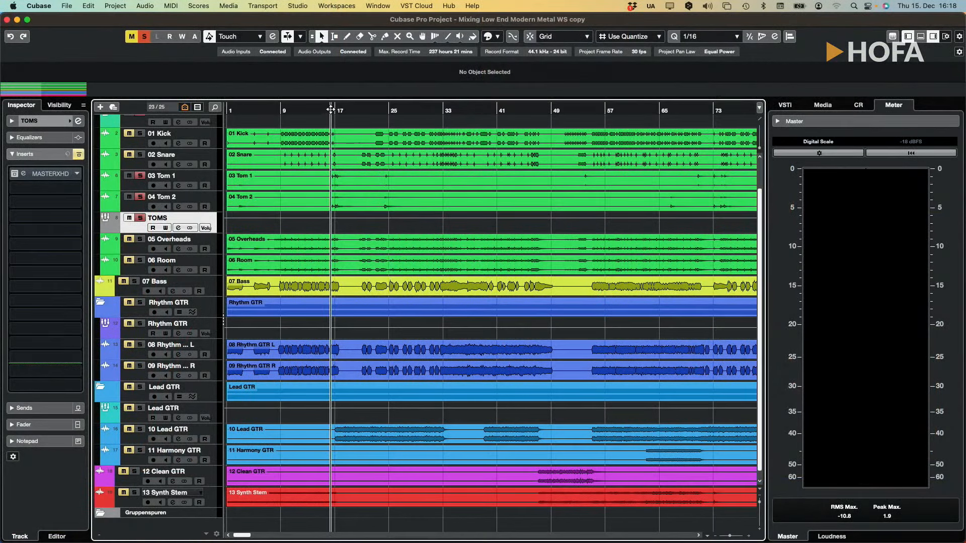
left_click_drag(331, 109, 613, 130)
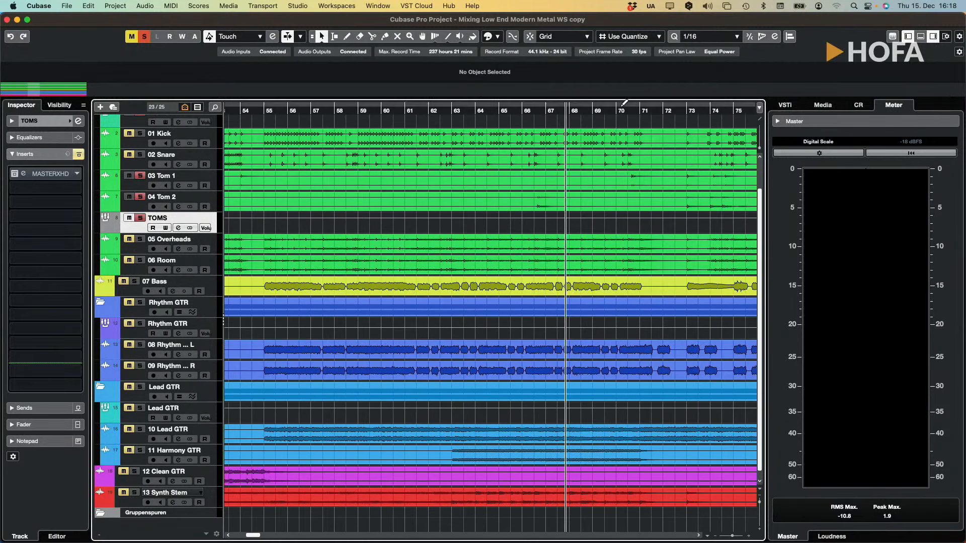
right_click(621, 103)
left_click(619, 108)
left_click(619, 107, "super")
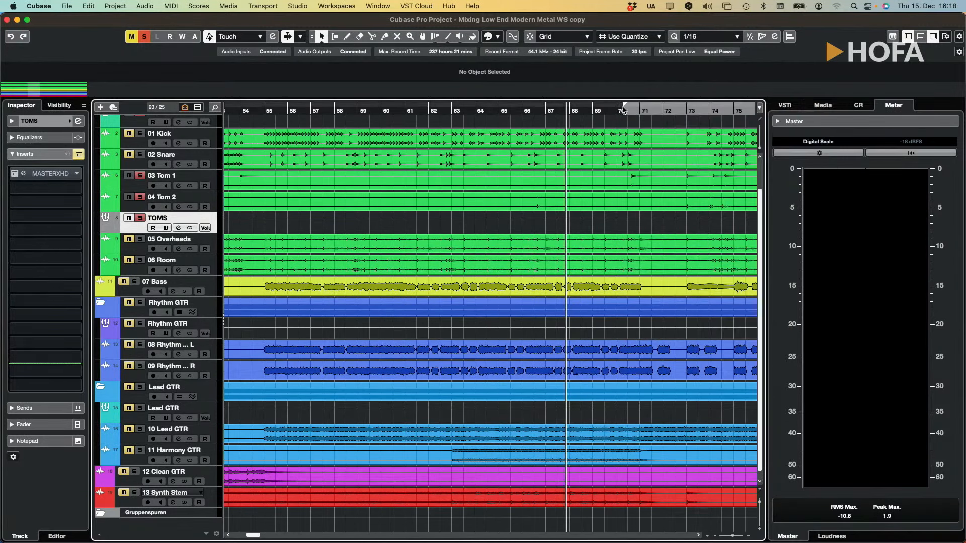
left_click(674, 108, "super")
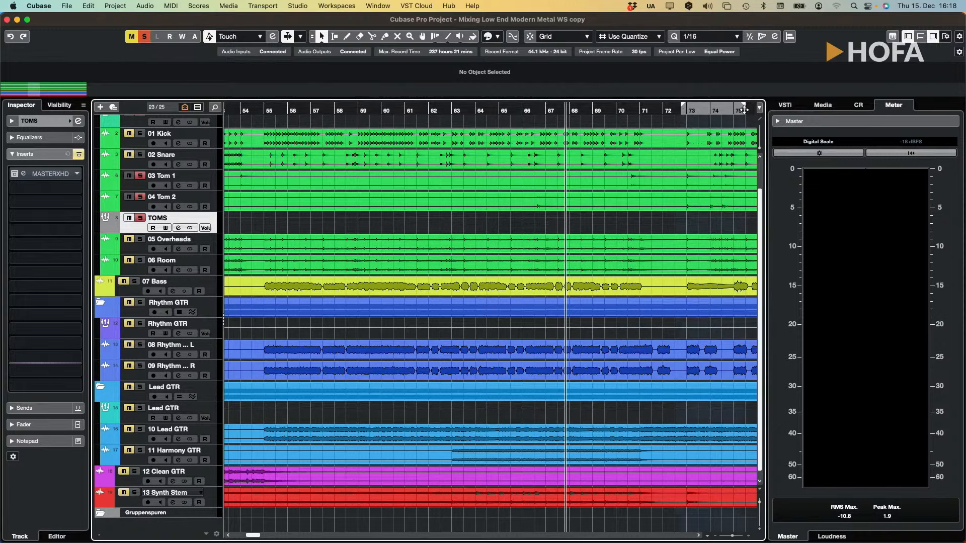
Step: Play the soloed TOMS group from the left locator and turn on cycle mode to loop the marked range
key("KP_1")
key("space")
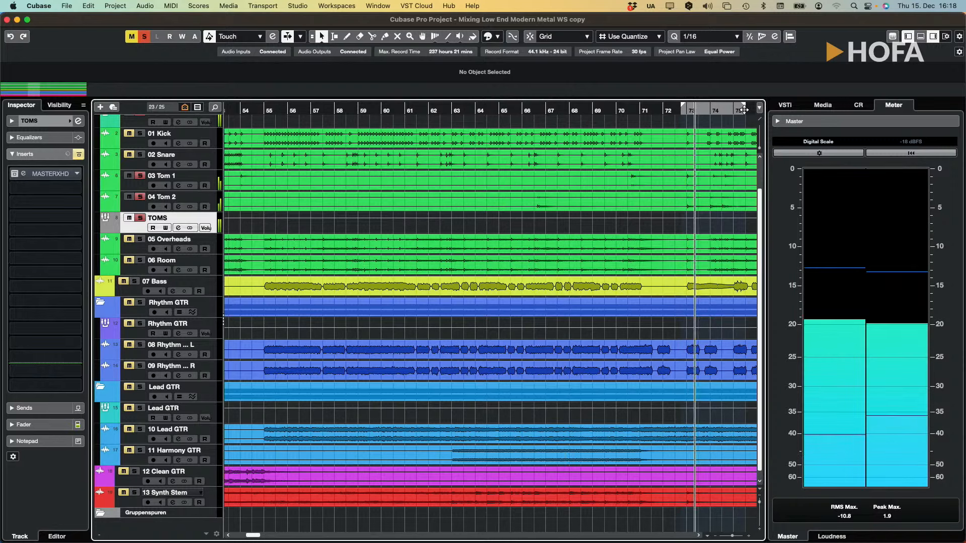
key("slash")
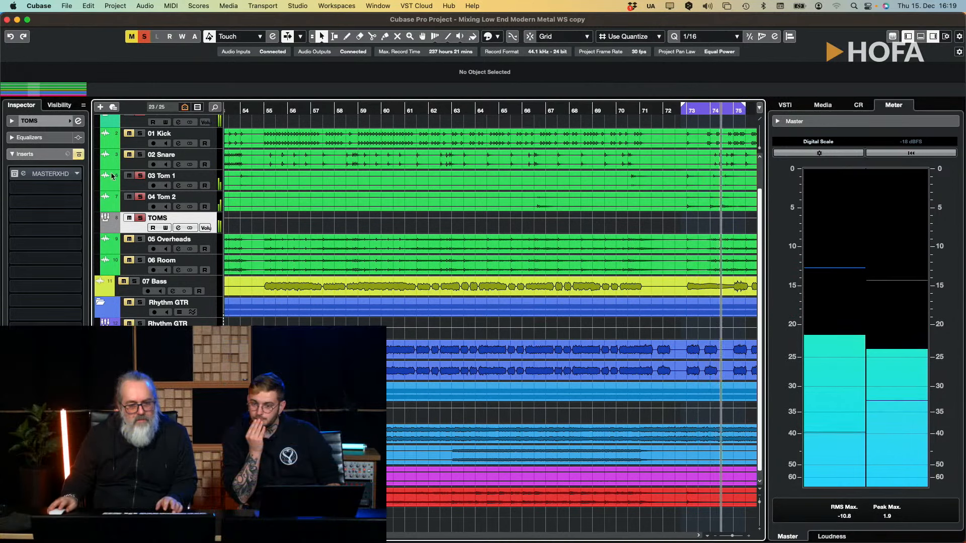
Step: Open the MASTER X HD insert of the TOMS group and activate it while the soloed toms play
left_click(41, 174)
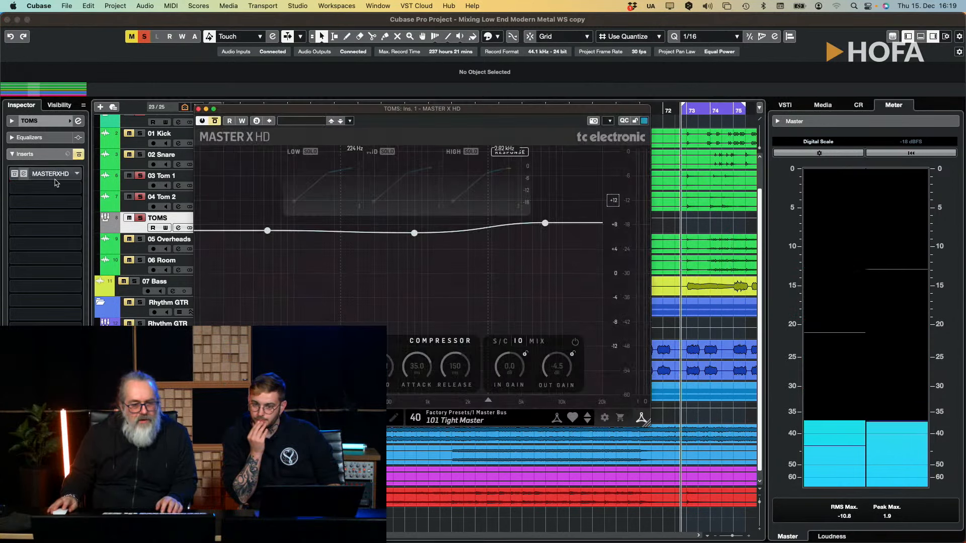
left_click_drag(378, 121, 464, 121)
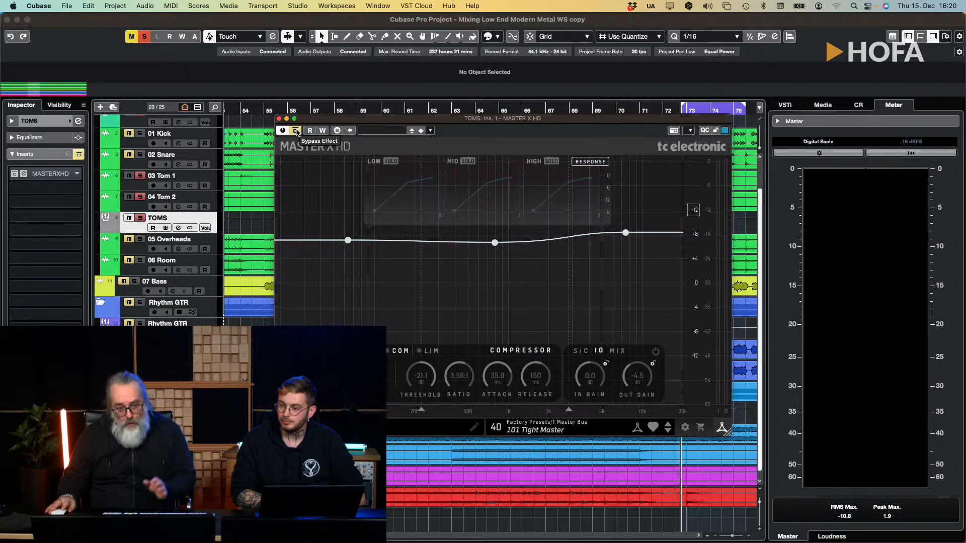
key("space")
left_click_drag(360, 115, 383, 129)
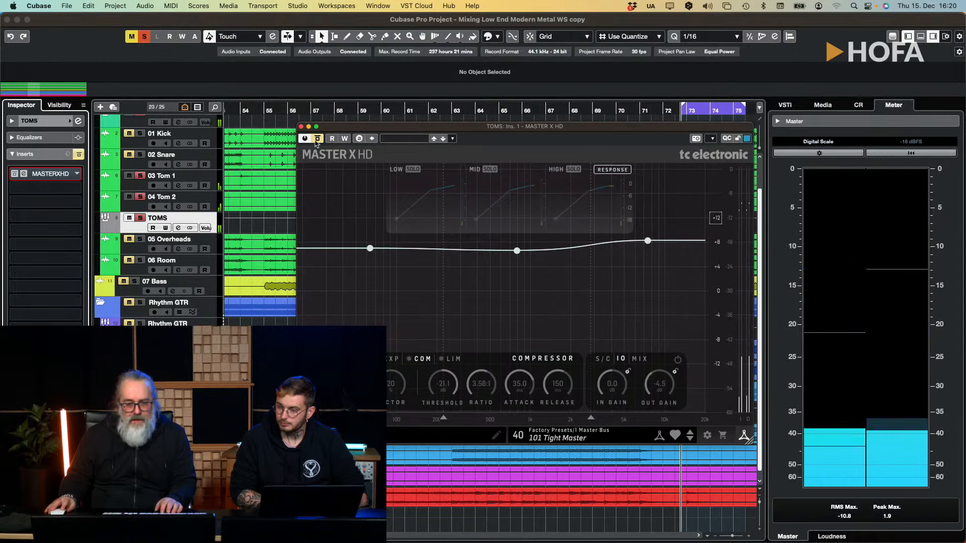
left_click(318, 139)
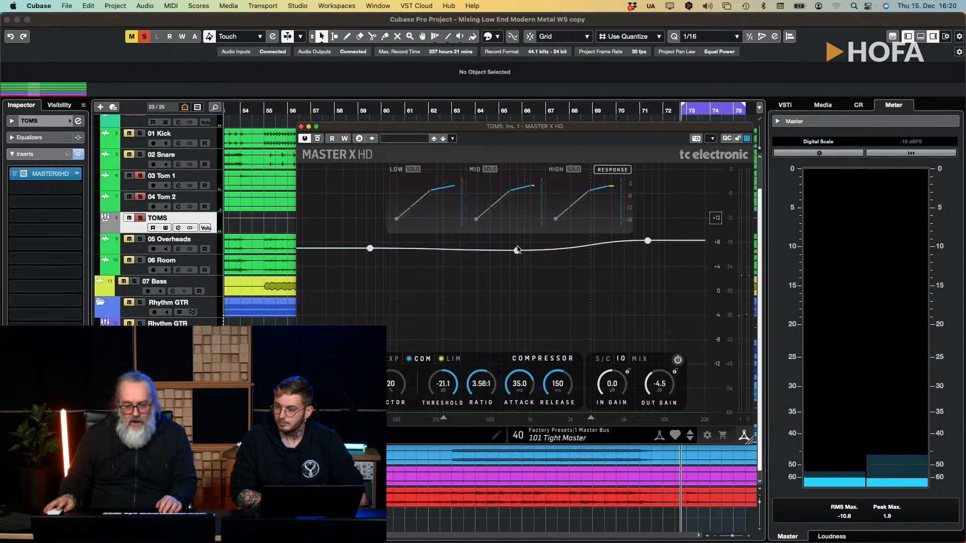
Step: Examine MASTER X HD's bands and compare the looped soloed toms with it bypassed and active, finishing with it active
mouse_move(516, 251)
mouse_move(371, 249)
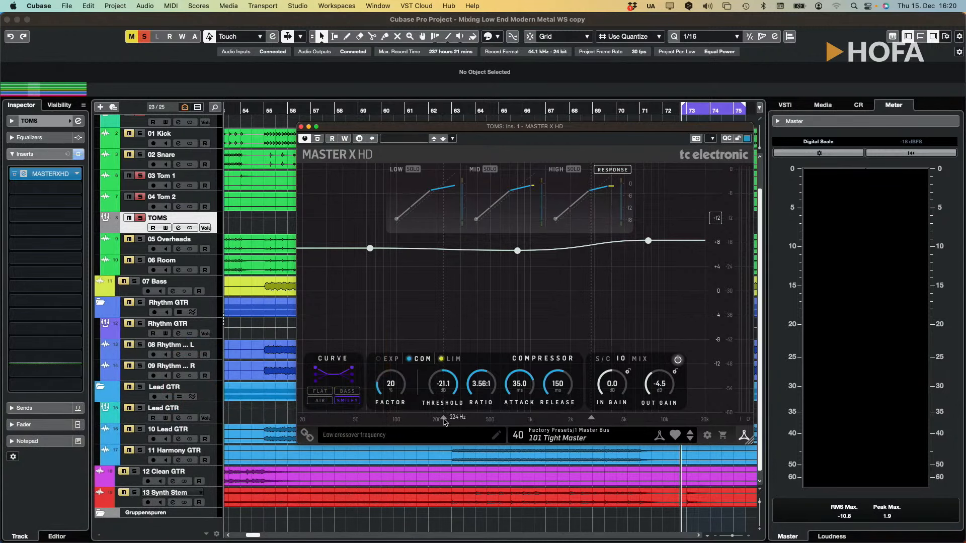
mouse_move(318, 371)
key("space")
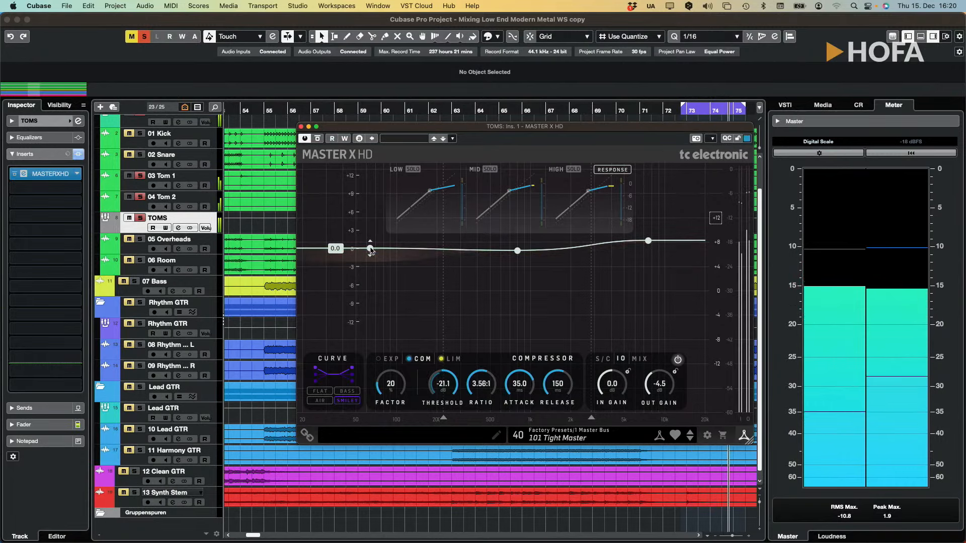
left_click(318, 139)
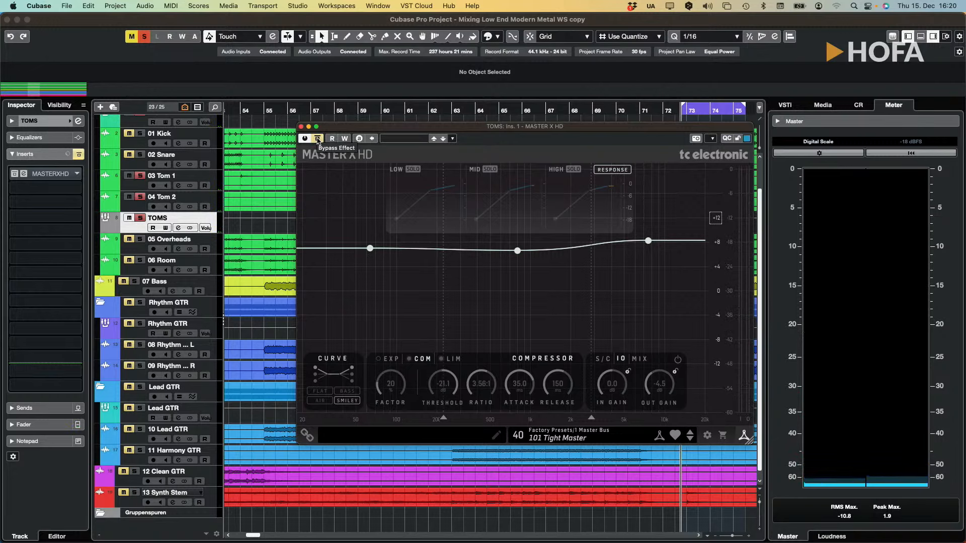
left_click(317, 139)
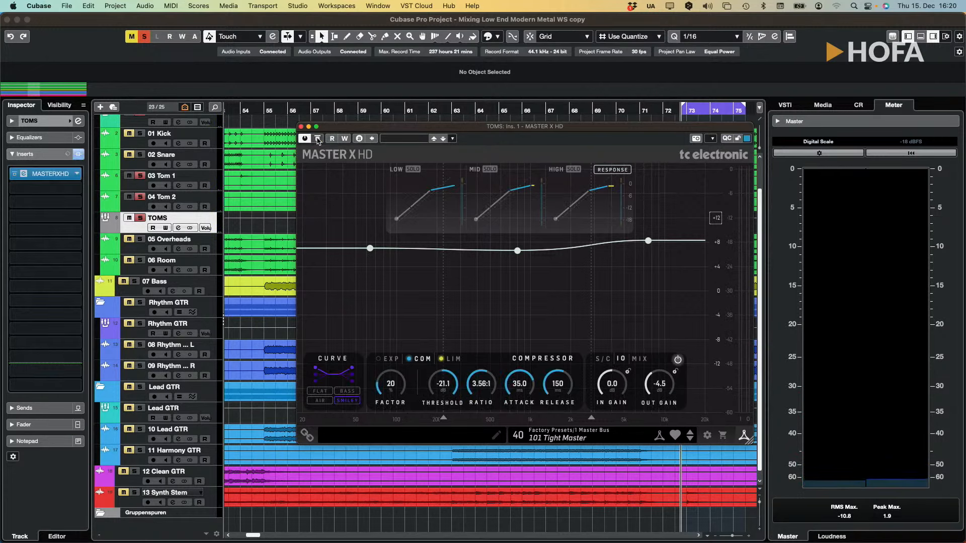
mouse_move(648, 242)
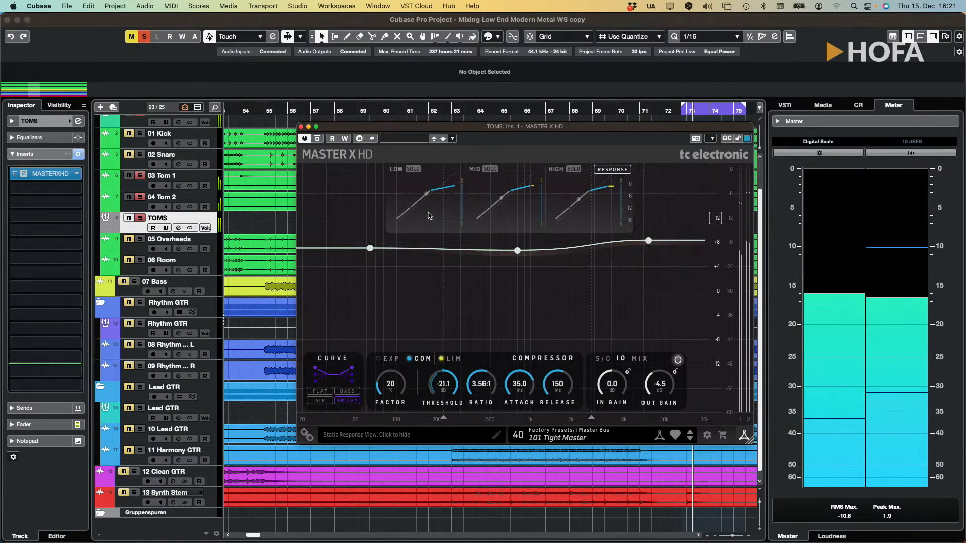
left_click(318, 139)
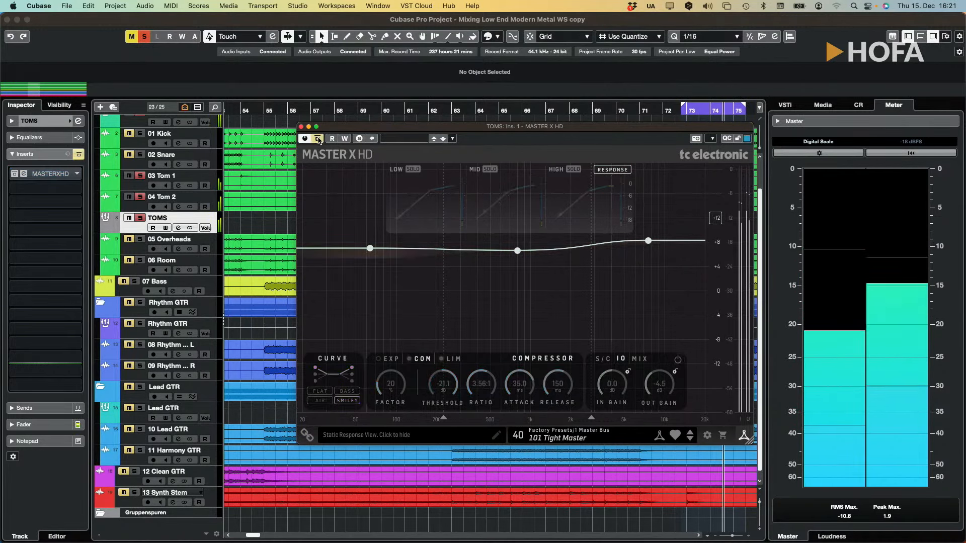
left_click(318, 139)
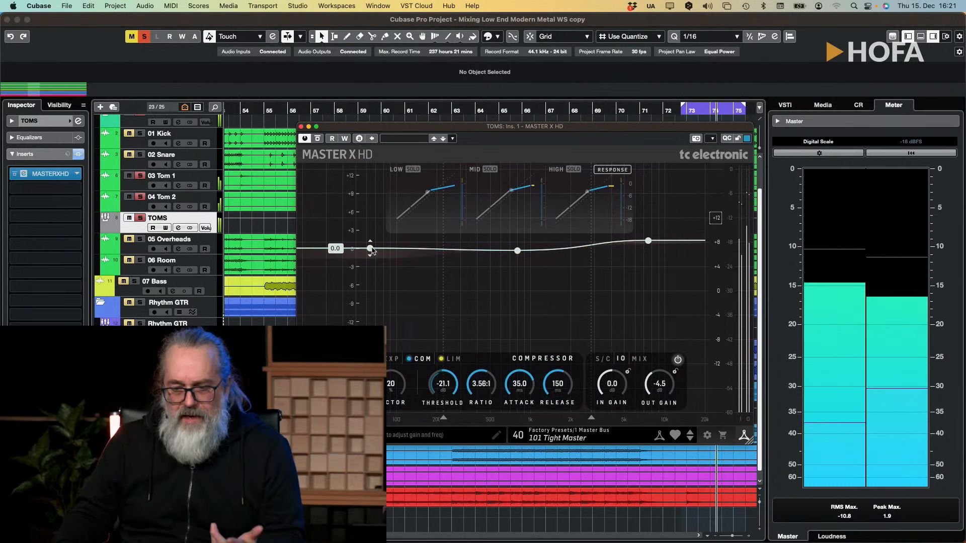
mouse_move(517, 252)
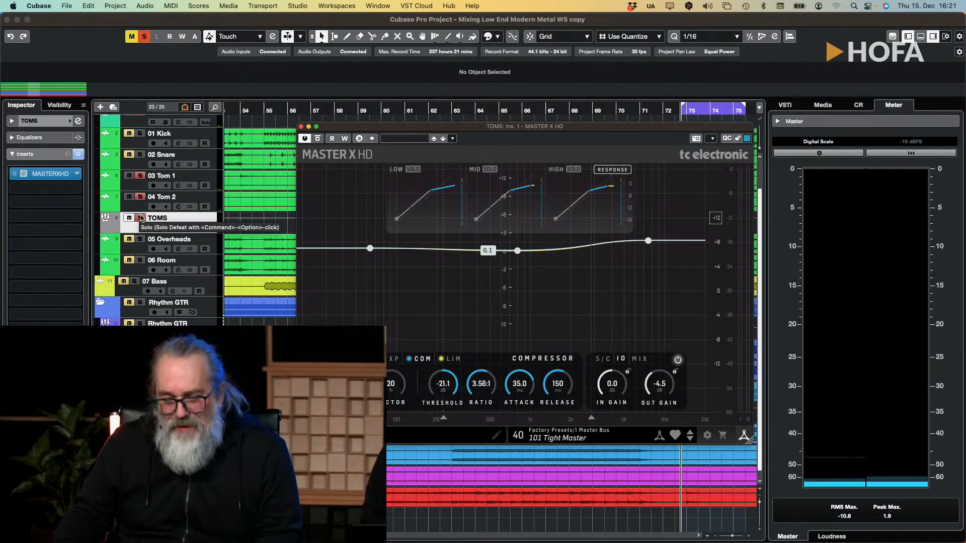
Step: Unsolo the TOMS group and compare the looped full mix with MASTER X HD bypassed and active, finishing with it active
left_click(141, 218)
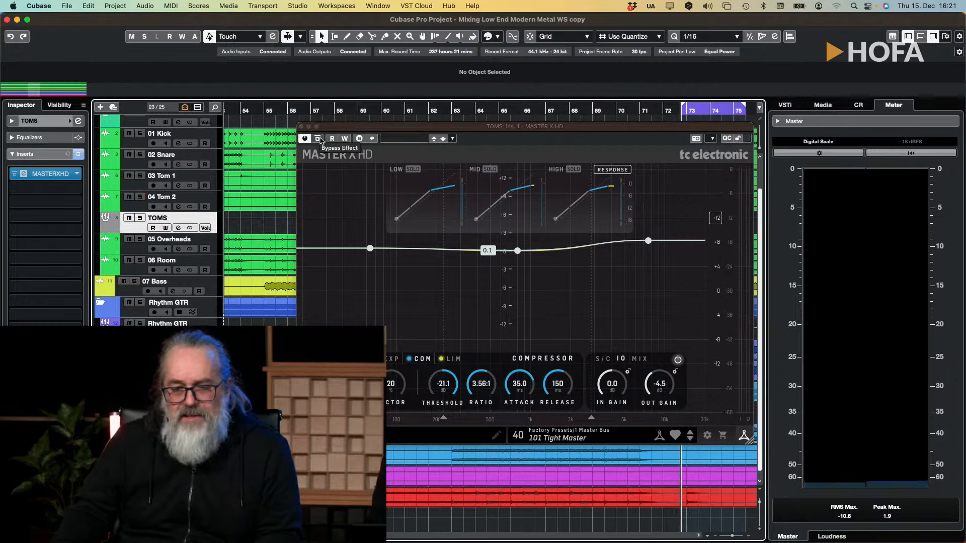
key("space")
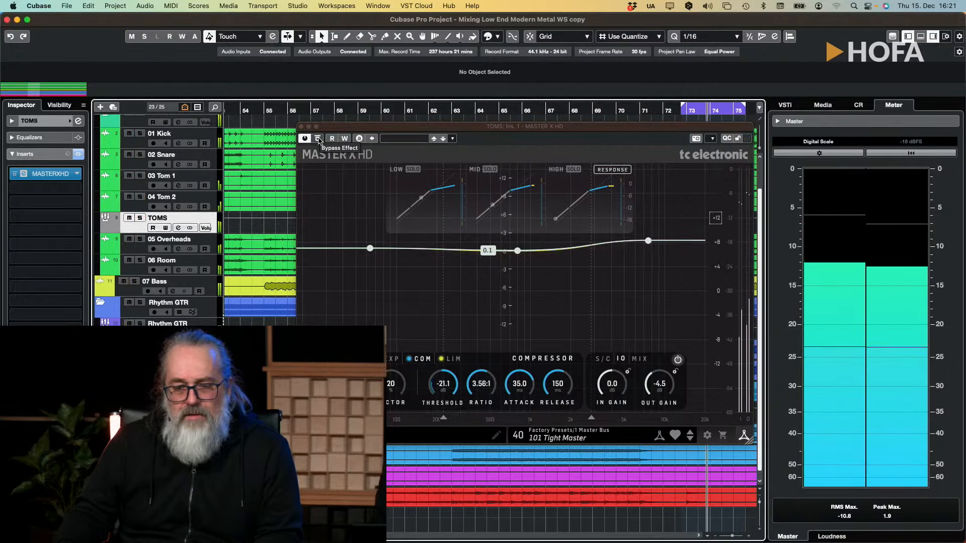
left_click(318, 139)
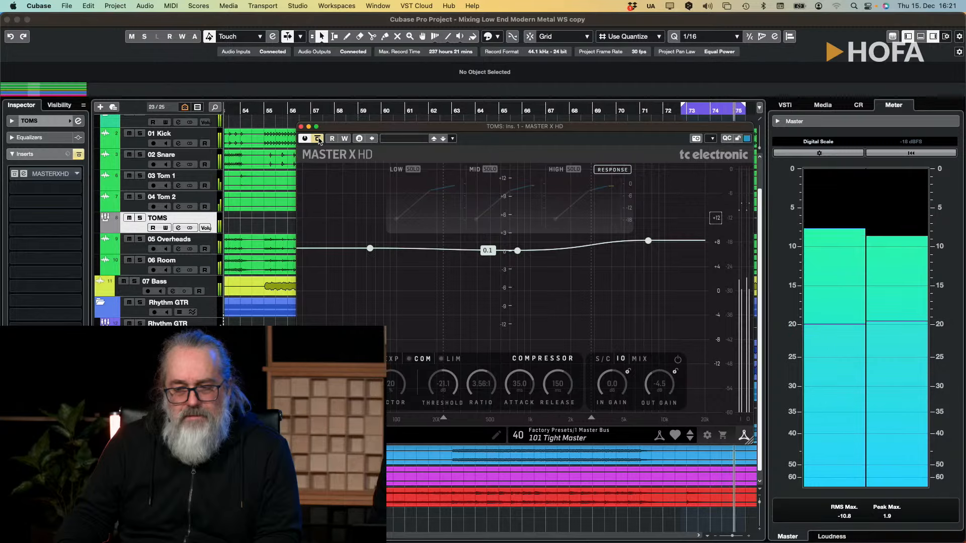
left_click(318, 139)
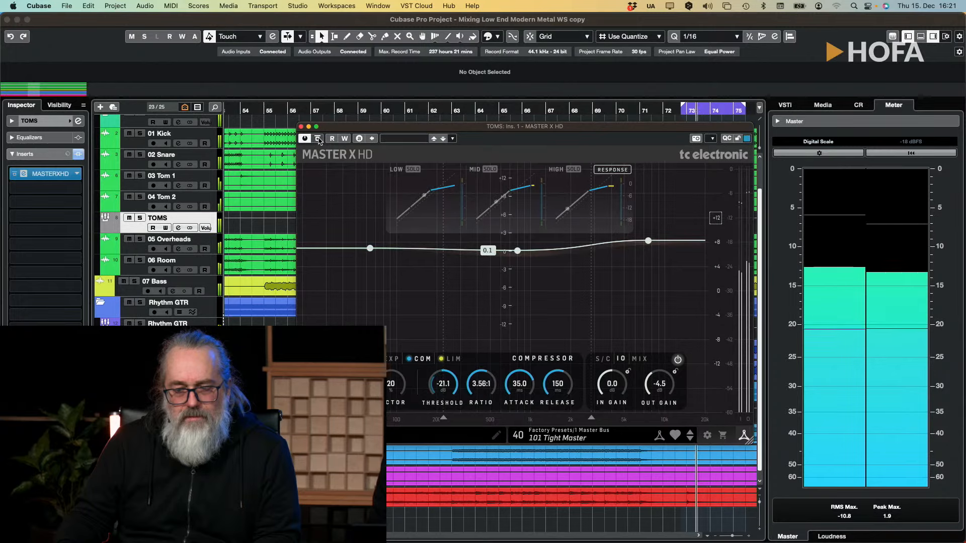
left_click(318, 139)
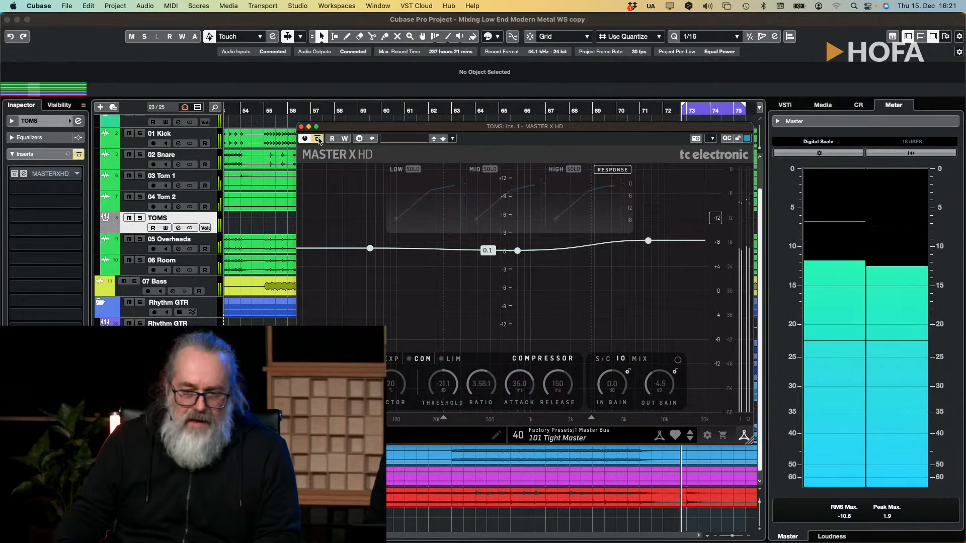
left_click(318, 139)
key("space")
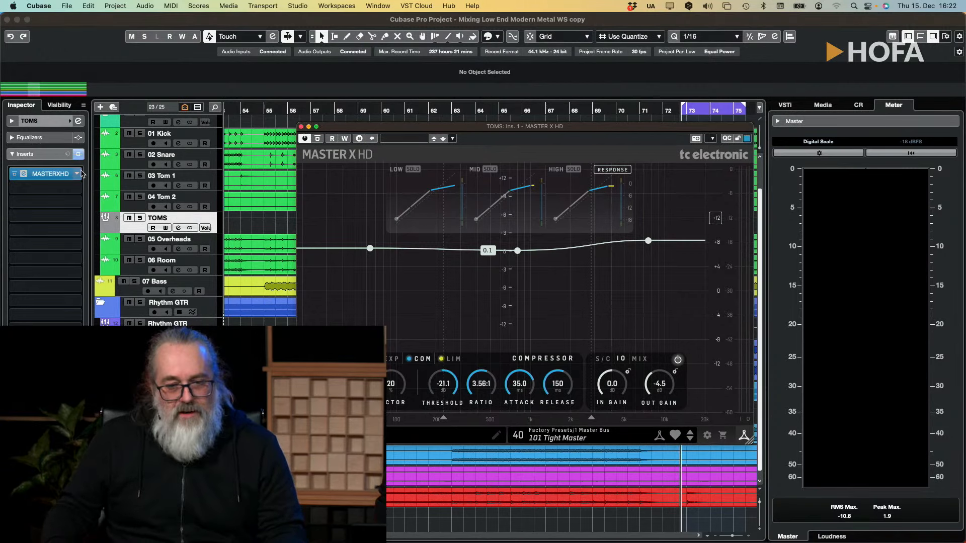
Step: Bypass MASTER X HD on the TOMS group and load MultibandCompressor into the second insert slot
left_click(15, 174)
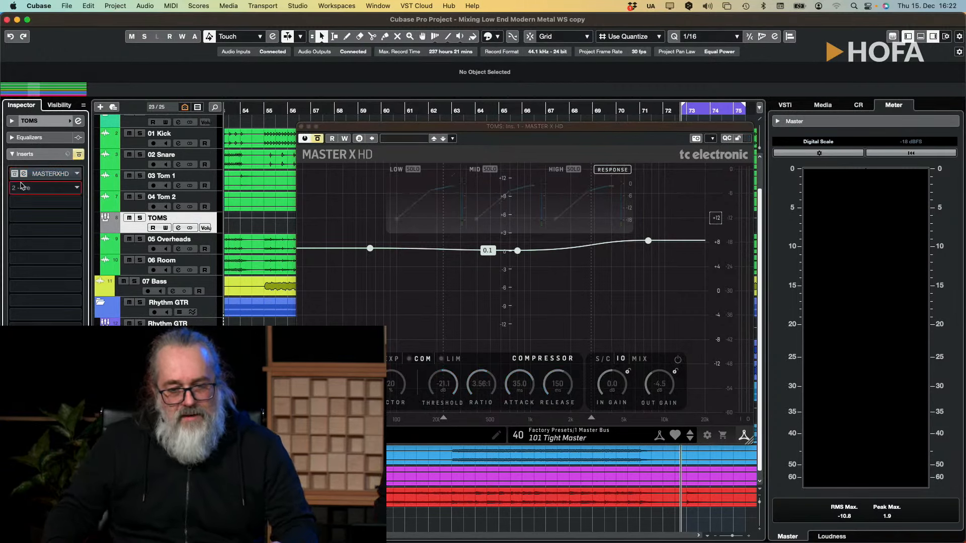
left_click(21, 187)
type("multi")
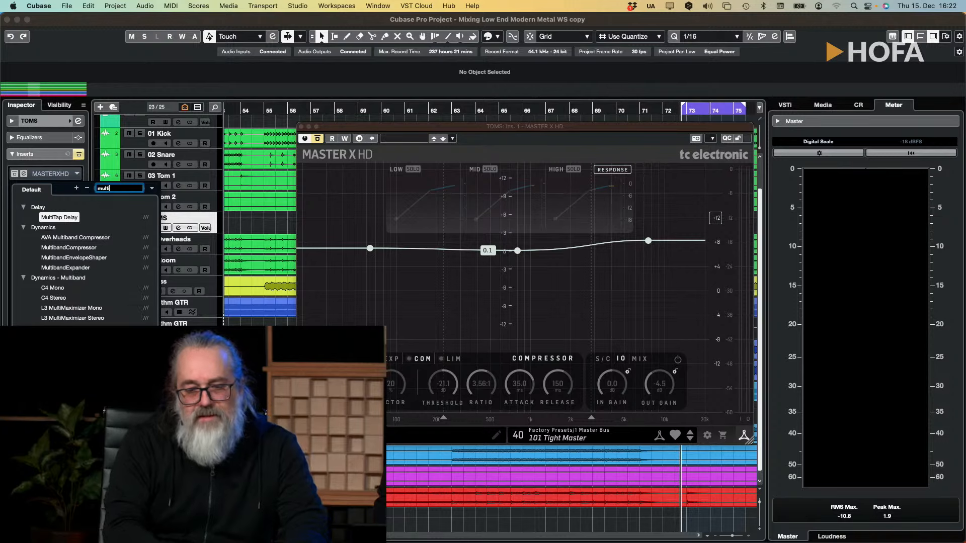
type("b")
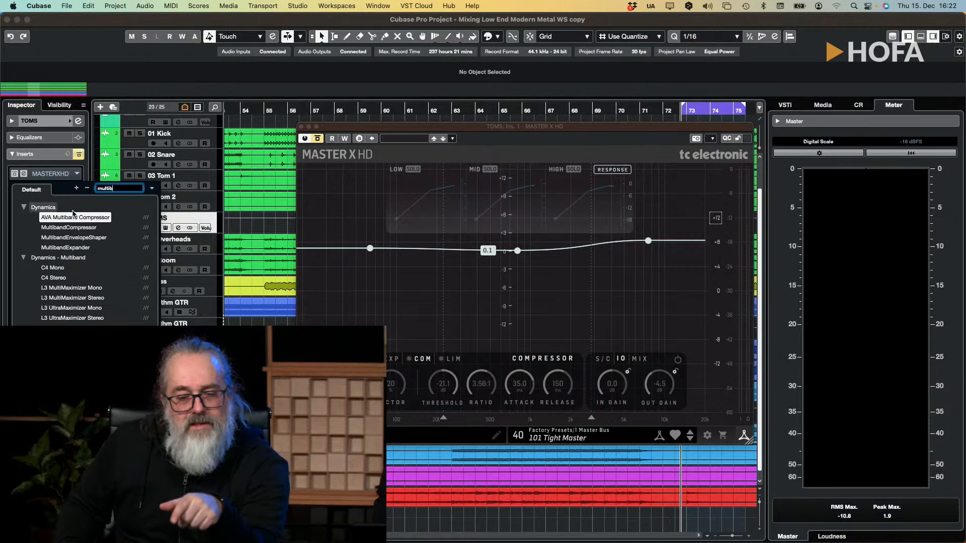
left_click(73, 227)
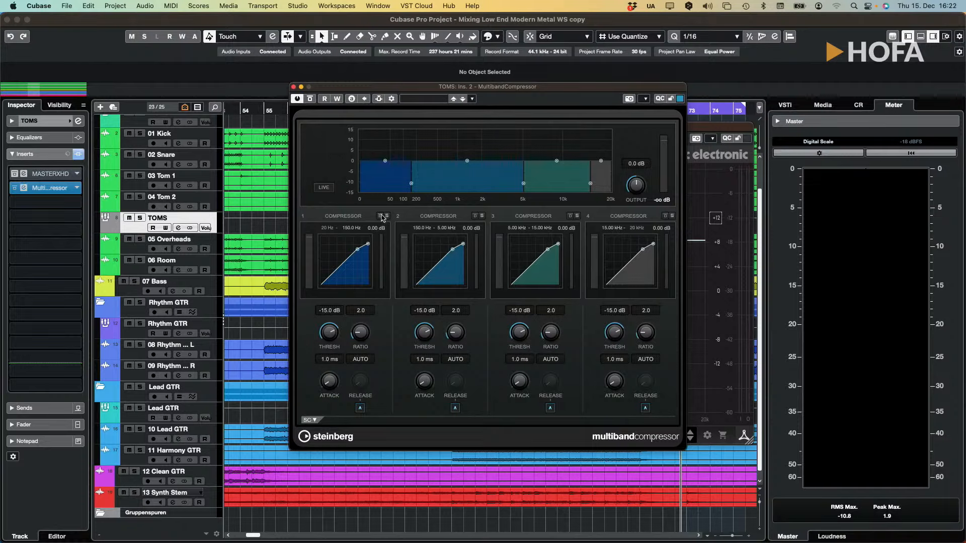
Step: Bypass bands 2, 3 and 4 of the toms' MultibandCompressor, keeping only the low band active
left_click(475, 216)
left_click(571, 216)
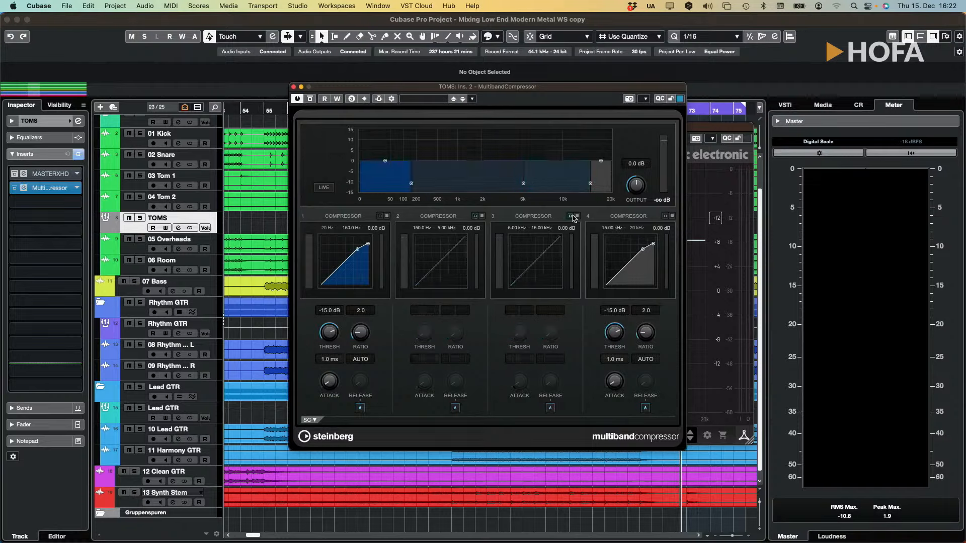
left_click(663, 216)
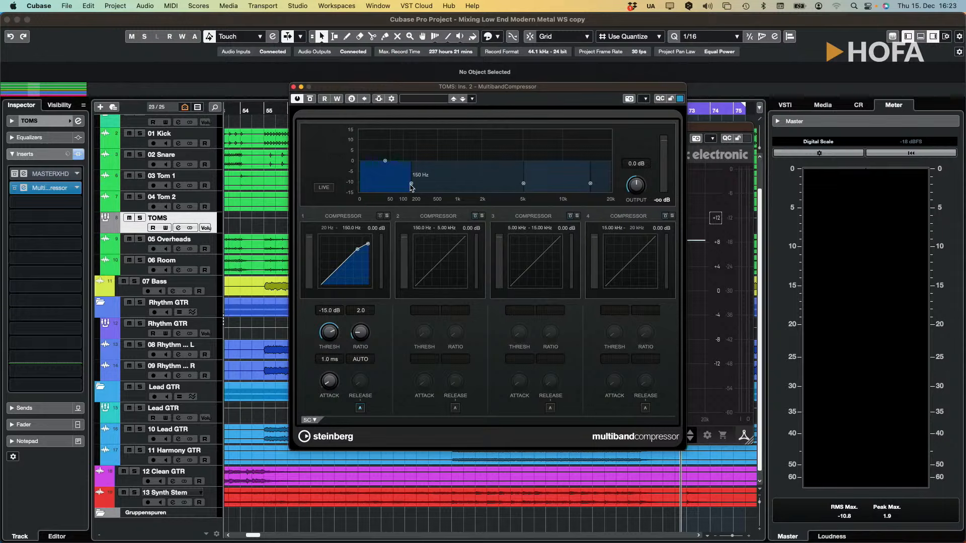
Step: Solo and play the TOMS group, then switch off auto release for compressor band 1 and set its attack to 2.0 ms
key("s")
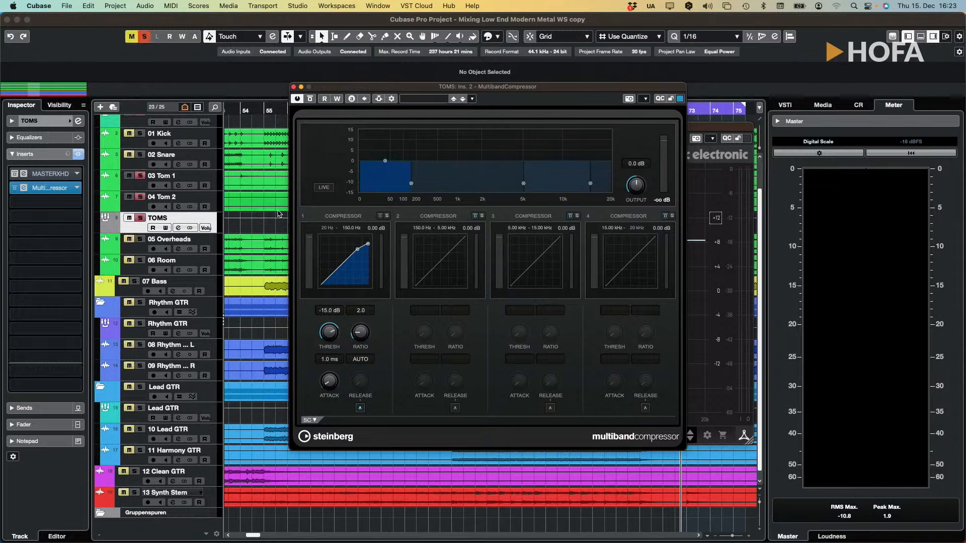
key("space")
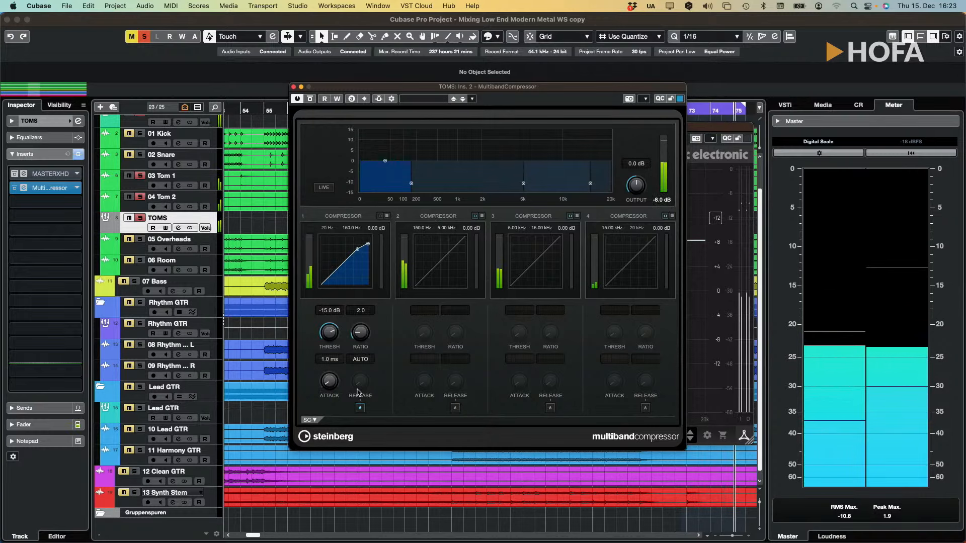
left_click(359, 408)
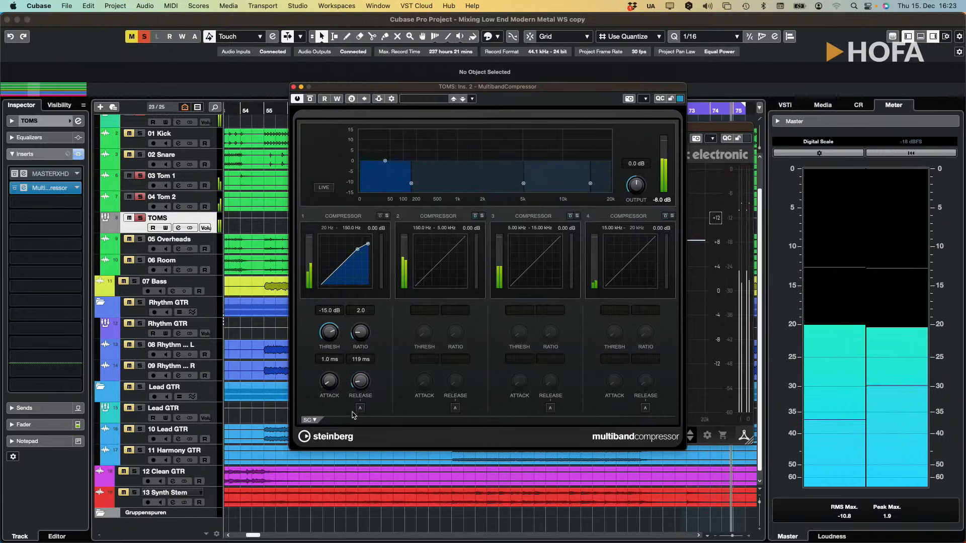
left_click_drag(328, 387, 328, 385)
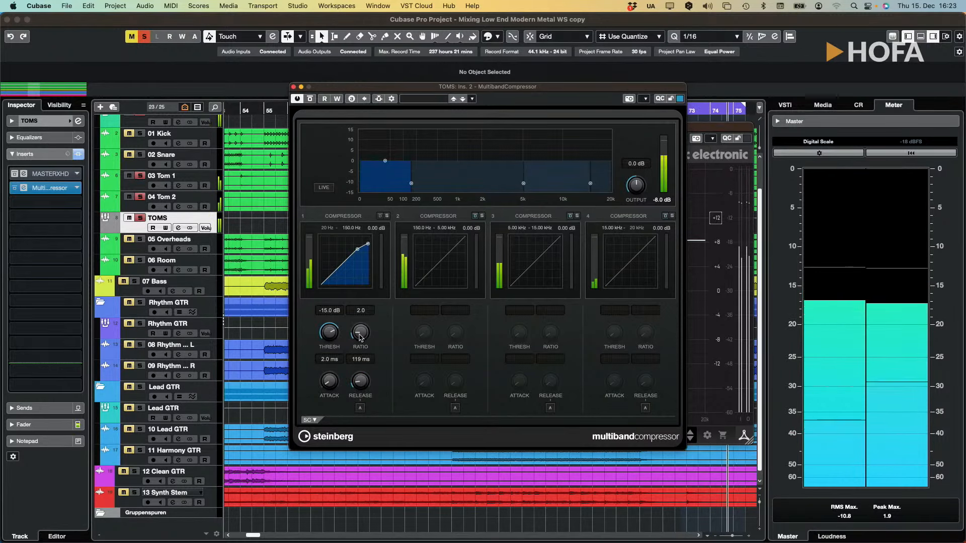
Step: Set compressor band 1 on the toms to ratio 3.2 and threshold -28.8 dB, and compare MultibandCompressor bypassed and active
left_click_drag(360, 331, 327, 351)
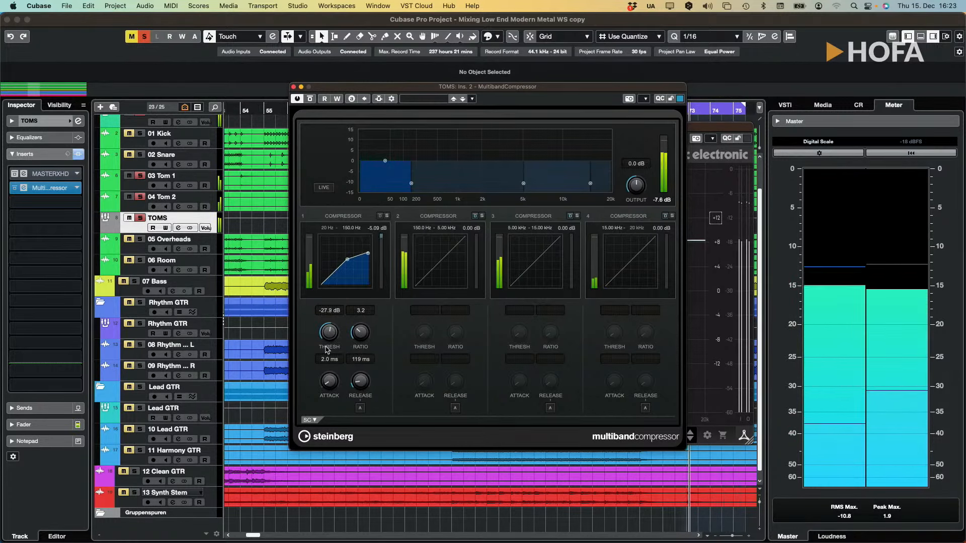
left_click_drag(320, 326, 326, 336)
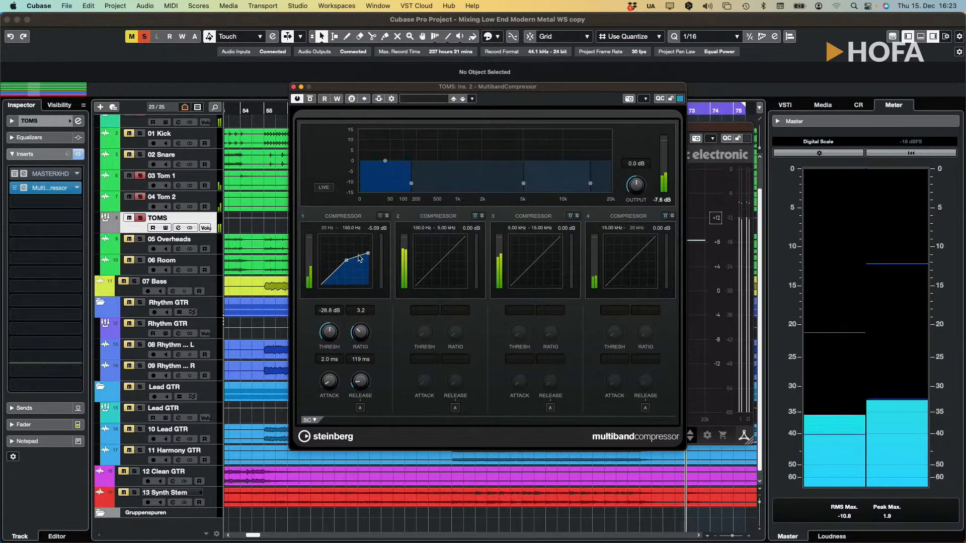
left_click(310, 98)
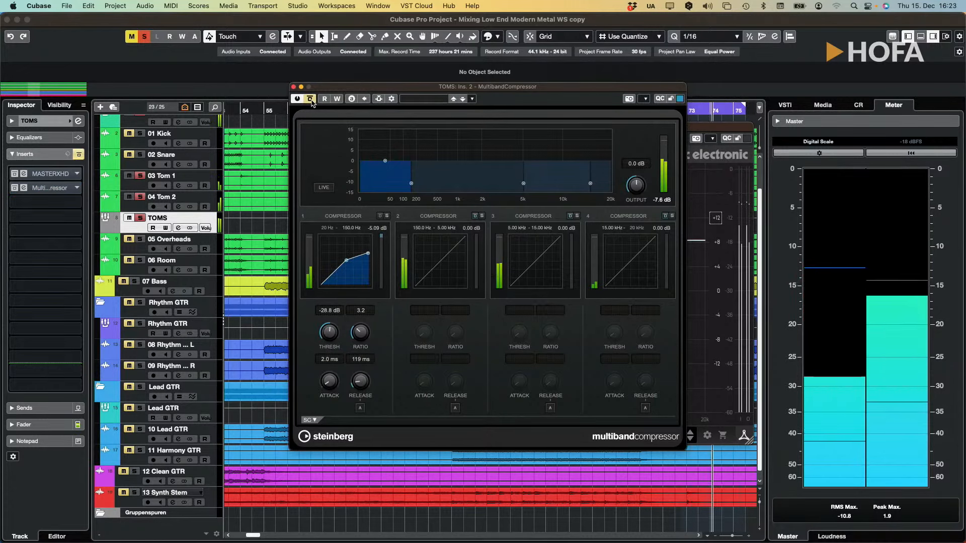
left_click(310, 99)
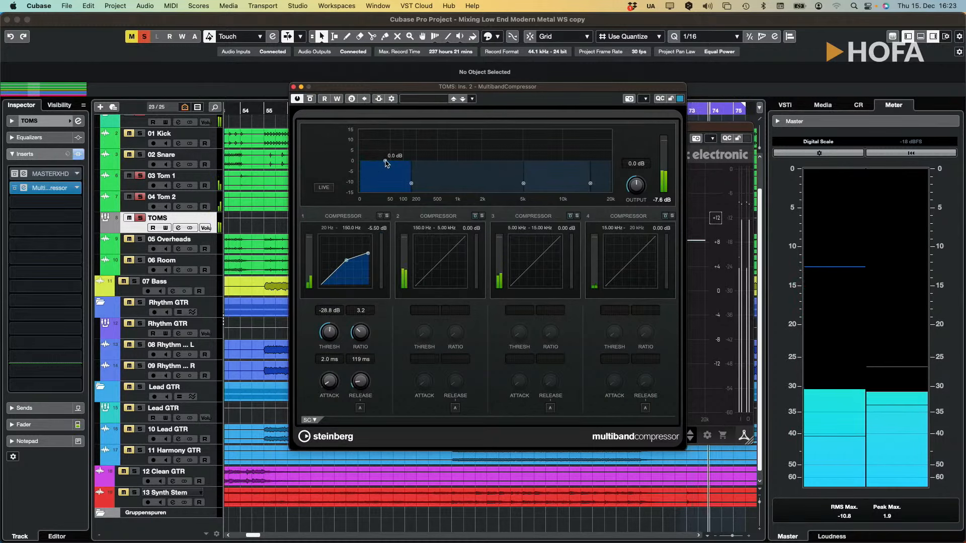
Step: Try about 7.5 dB of output gain on compressor band 1, and lower it to just above 0 dB
left_click_drag(386, 161, 387, 148)
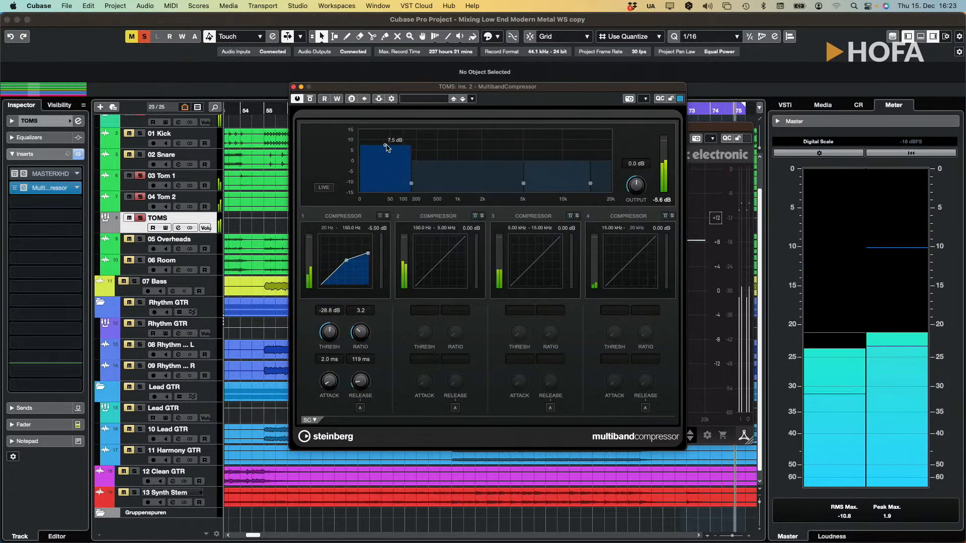
left_click_drag(387, 147, 386, 161)
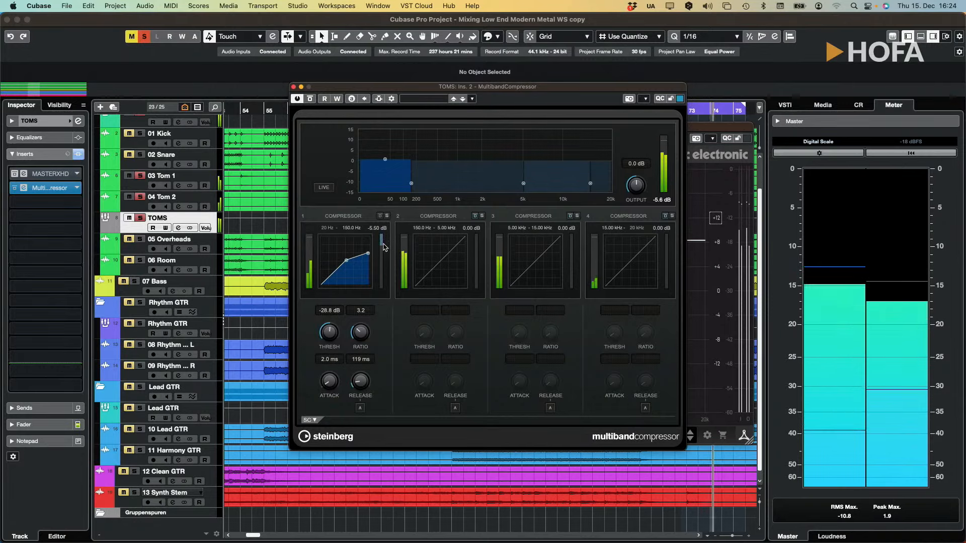
Step: Unsolo the TOMS group and compare the full mix with MultibandCompressor bypassed and active
left_click(141, 218)
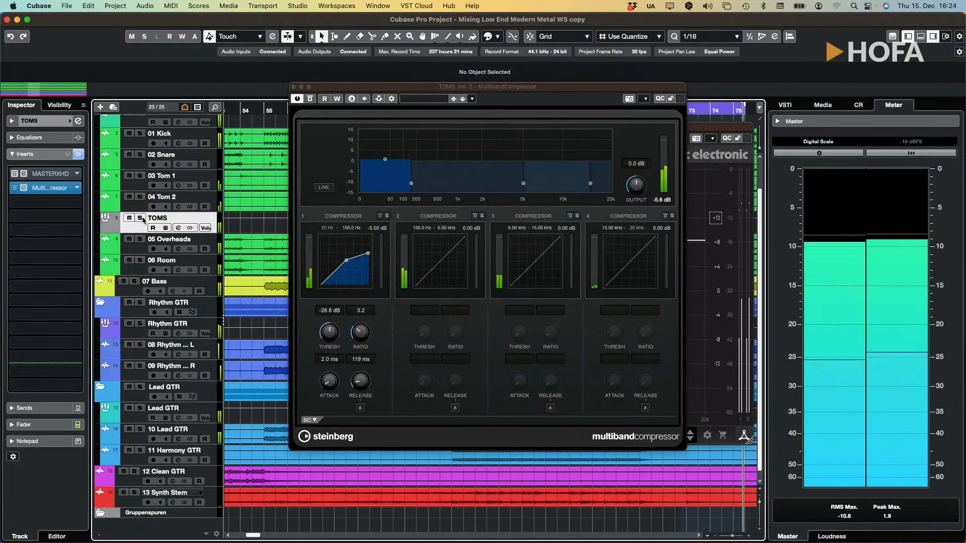
left_click(311, 100)
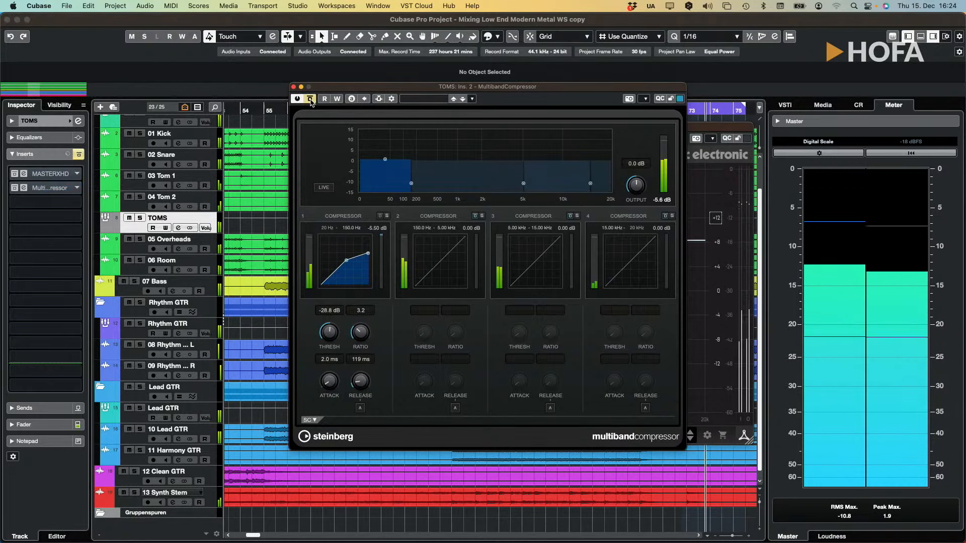
left_click(310, 99)
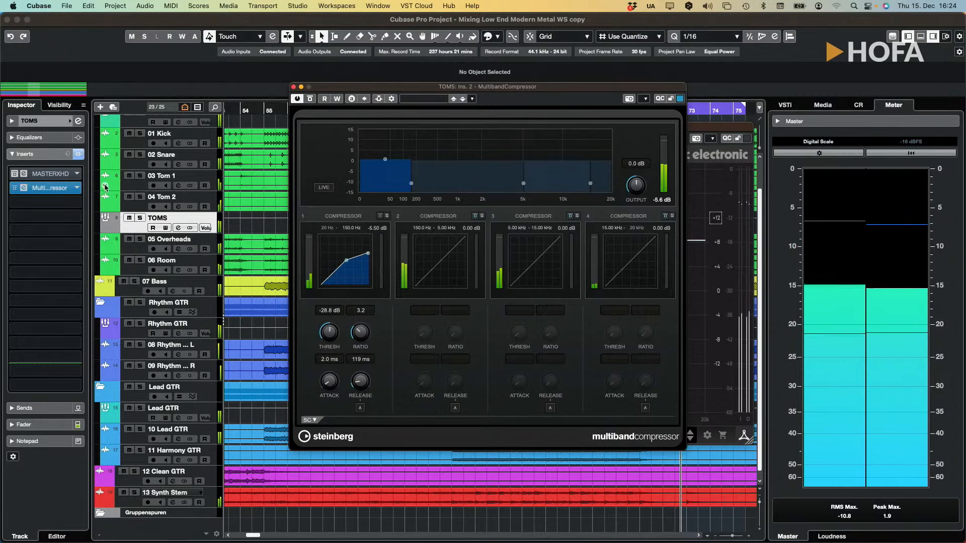
Step: Swap MultibandCompressor for MASTER X HD on the TOMS group and compare MASTER X HD bypassed and active, finishing with it active
left_click(14, 188)
left_click(14, 174)
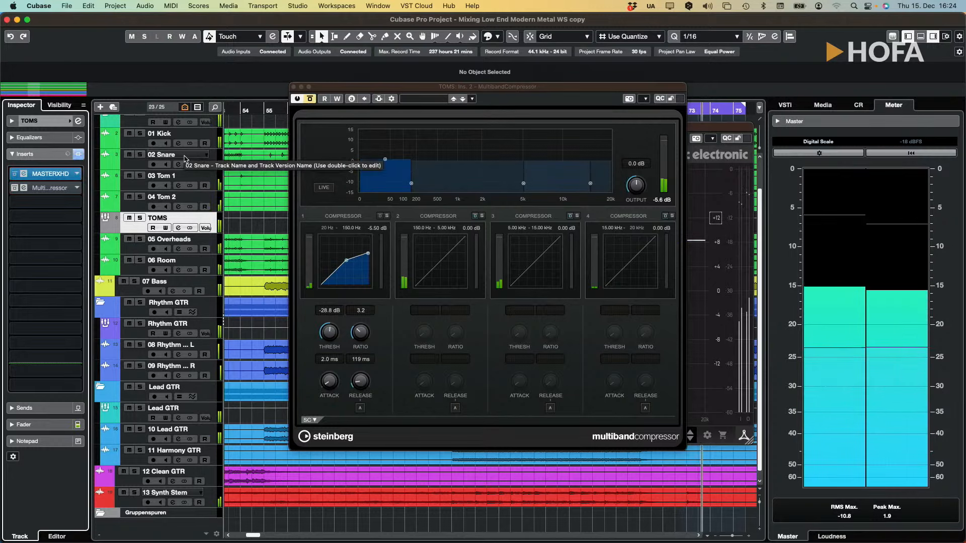
left_click(17, 174)
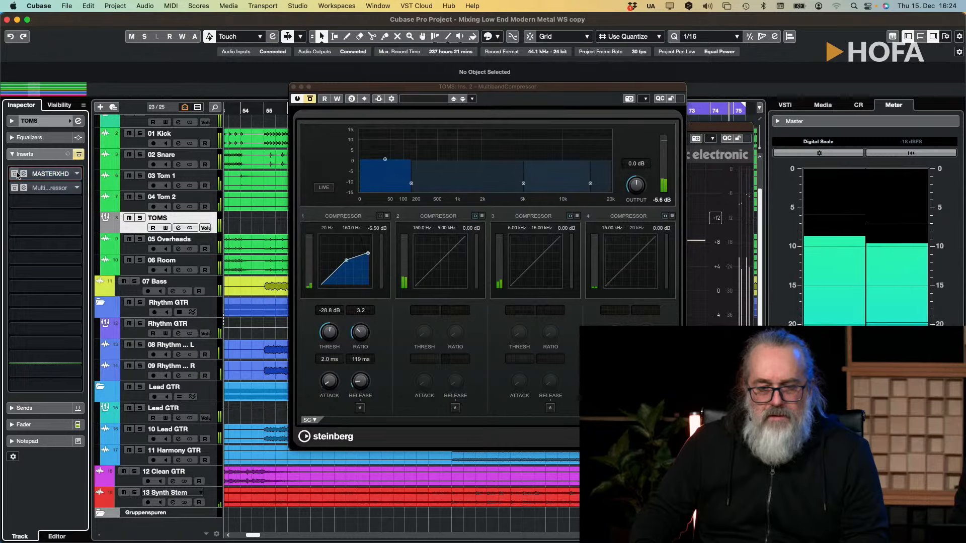
left_click(17, 174)
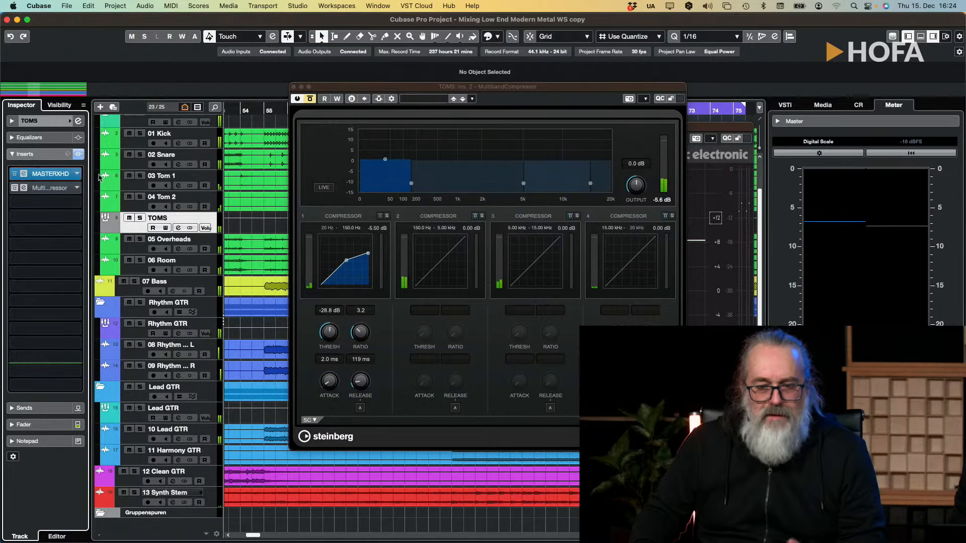
Step: Close the MASTER X HD and MultibandCompressor plug-in windows of the TOMS group
left_click(23, 174)
left_click(24, 188)
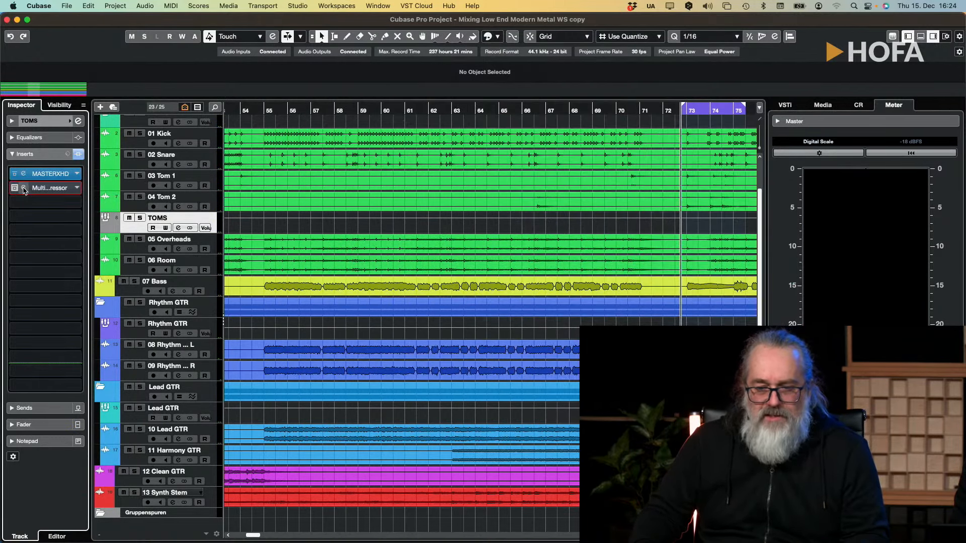
left_click(23, 188)
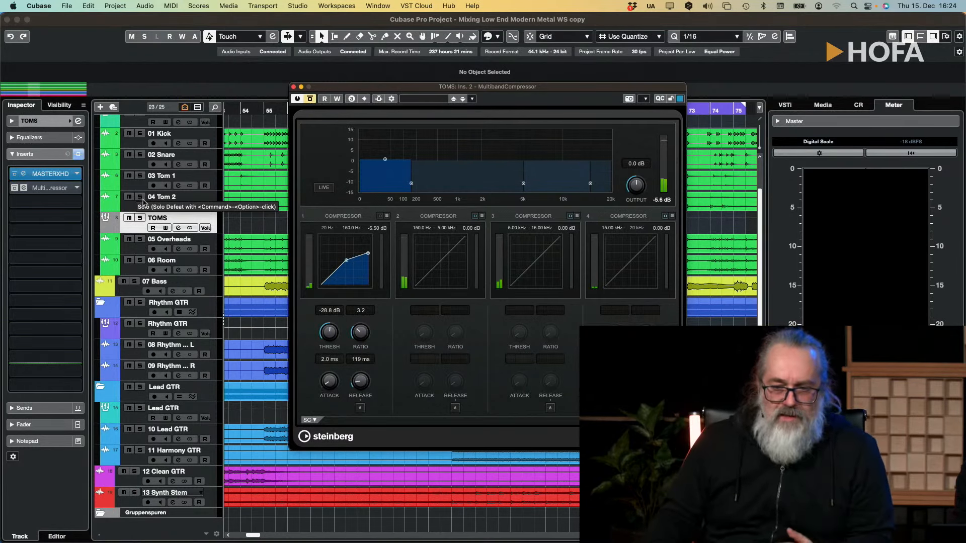
left_click(294, 87)
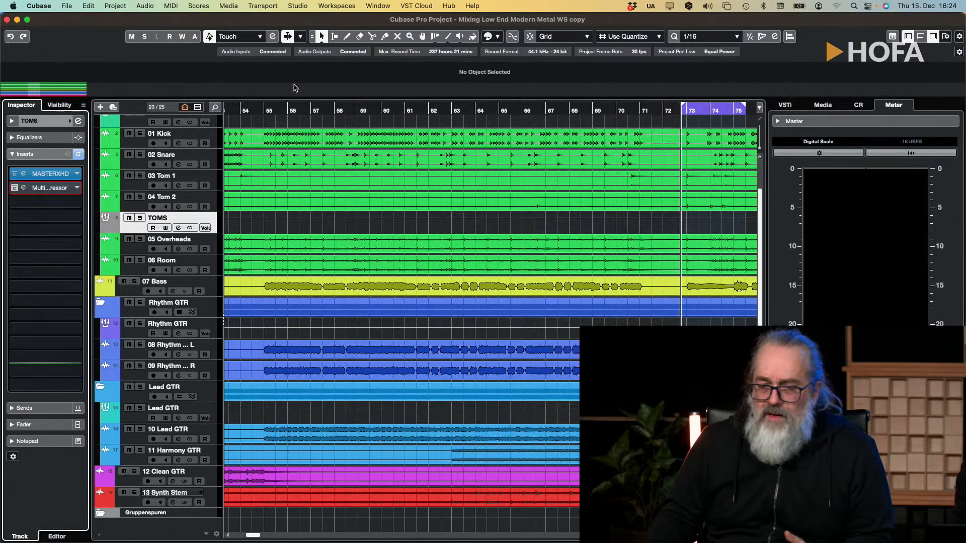
Step: Search the plug-ins for 4000 and load ML4000 ML4 into the third insert slot of the TOMS group
left_click(69, 203)
type("300")
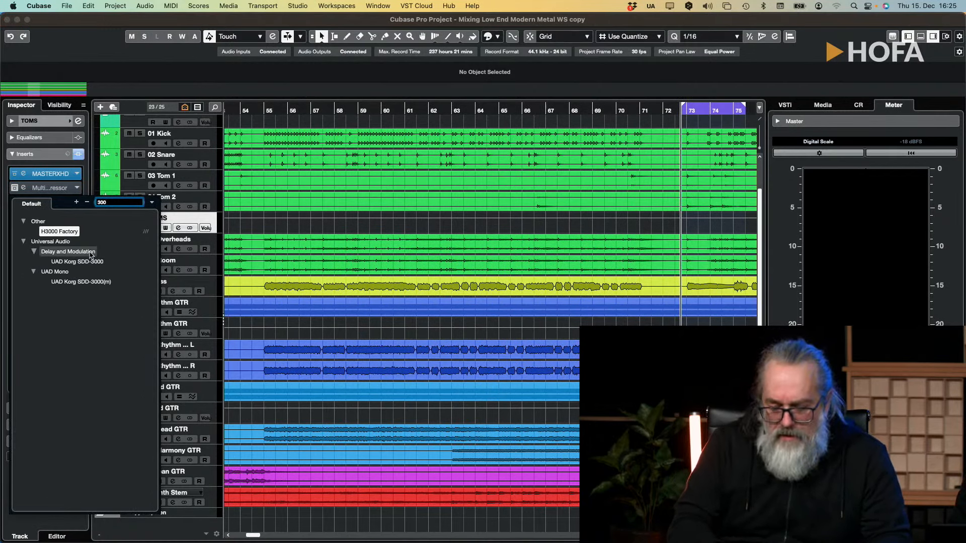
key("BackSpace")
key("BackSpace")
key("BackSpace")
type("4000")
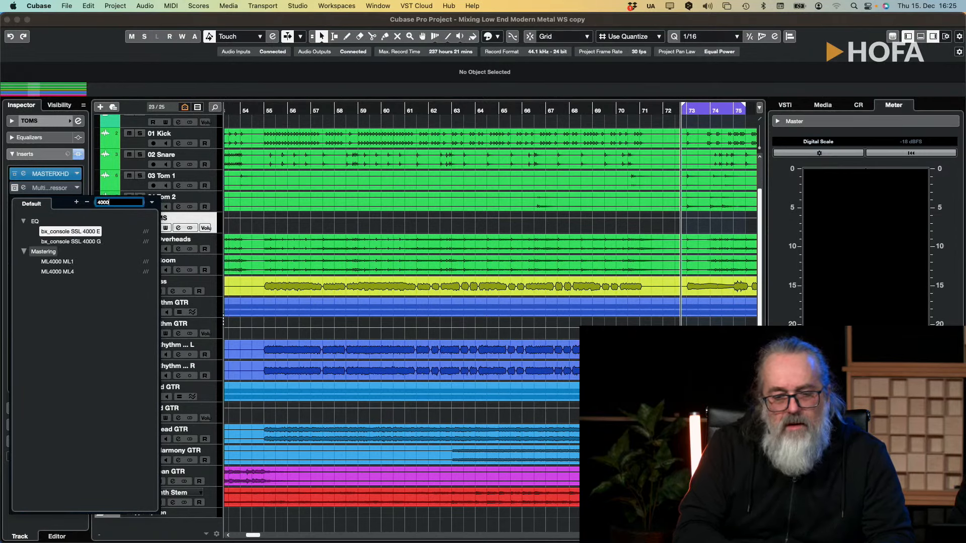
key("BackSpace")
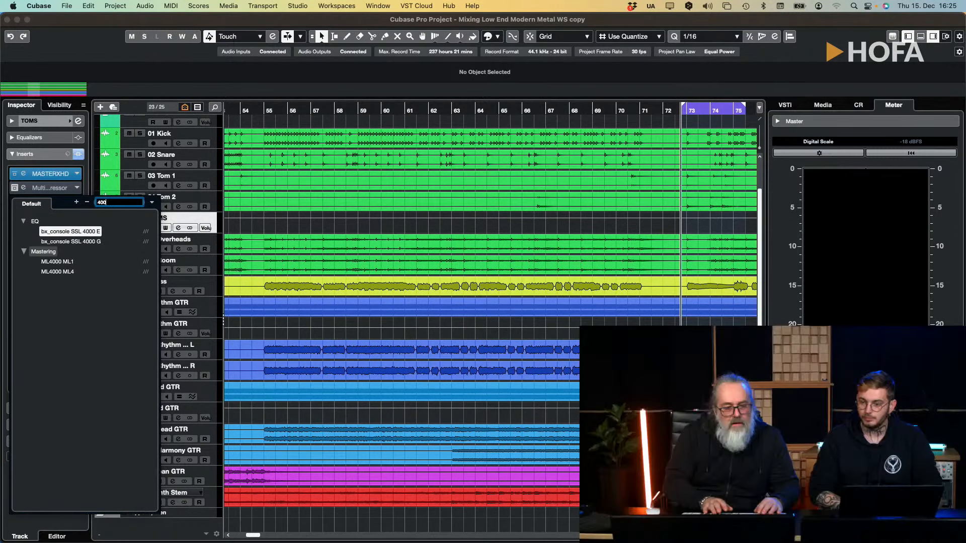
left_click(74, 273)
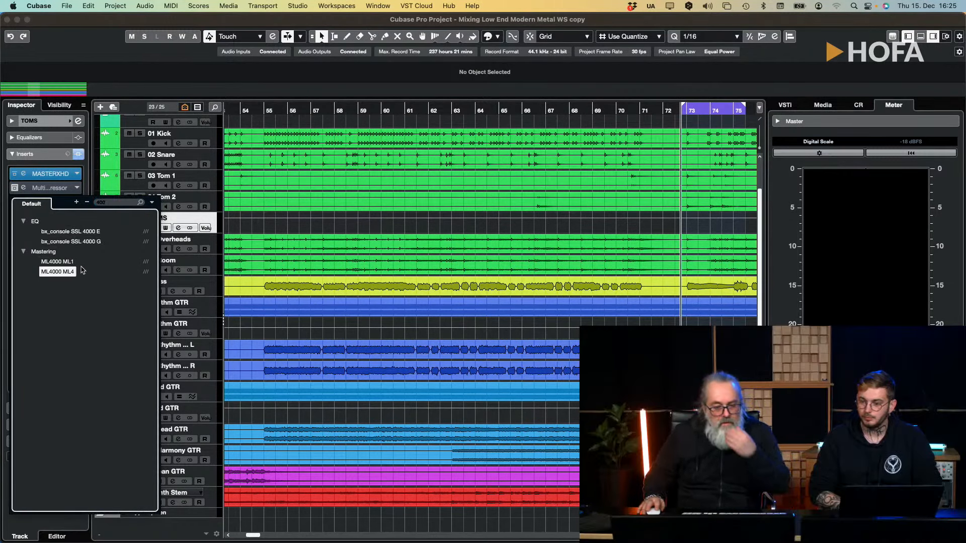
key("Return")
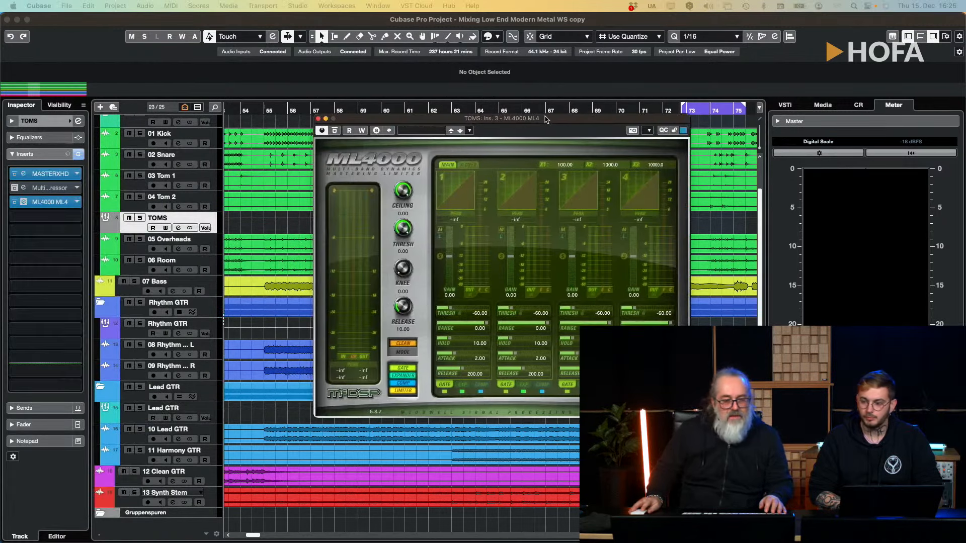
Step: Bypass MASTER X HD on the toms and switch off the gate, expander and limiter in ML4000 ML4, keeping only the compressor
left_click(16, 175)
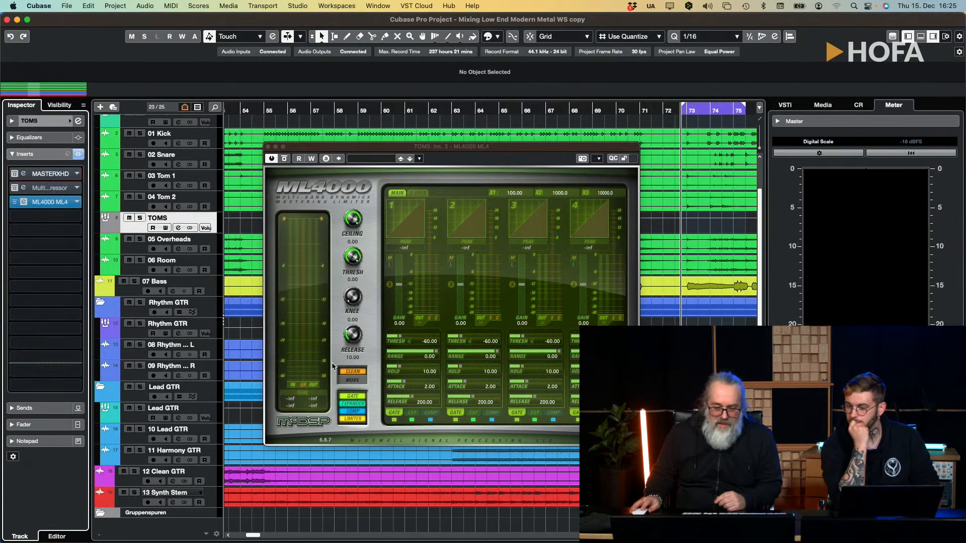
left_click(352, 373)
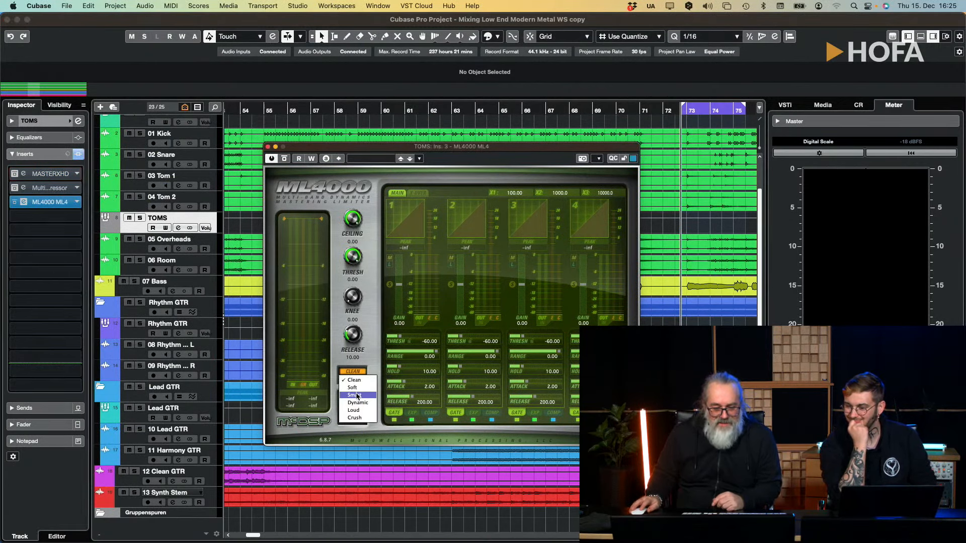
left_click(345, 351)
left_click(350, 370)
left_click(366, 365)
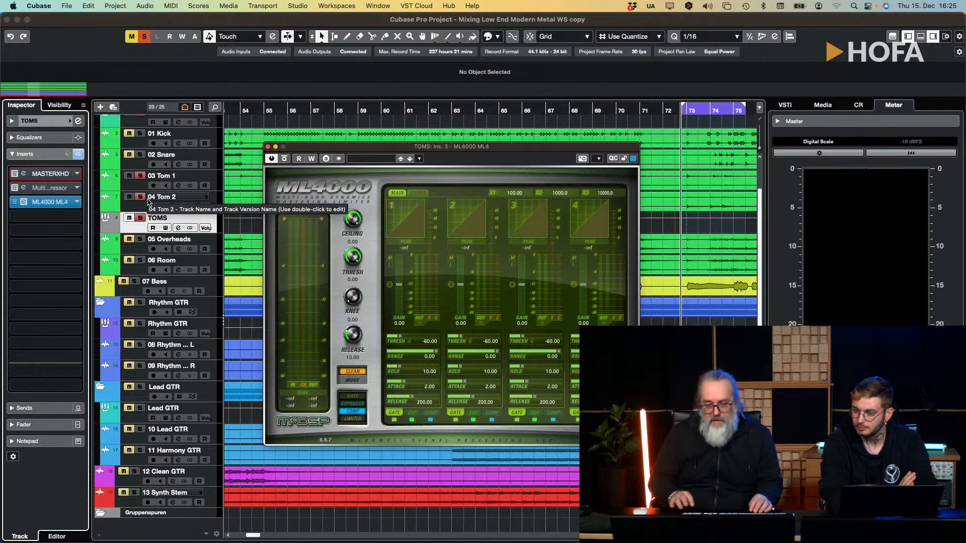
Step: Set the first two ML4000 crossovers to 173.52 and 835.31, and show the compressor parameters for bands 3, 2 and 1
key("space")
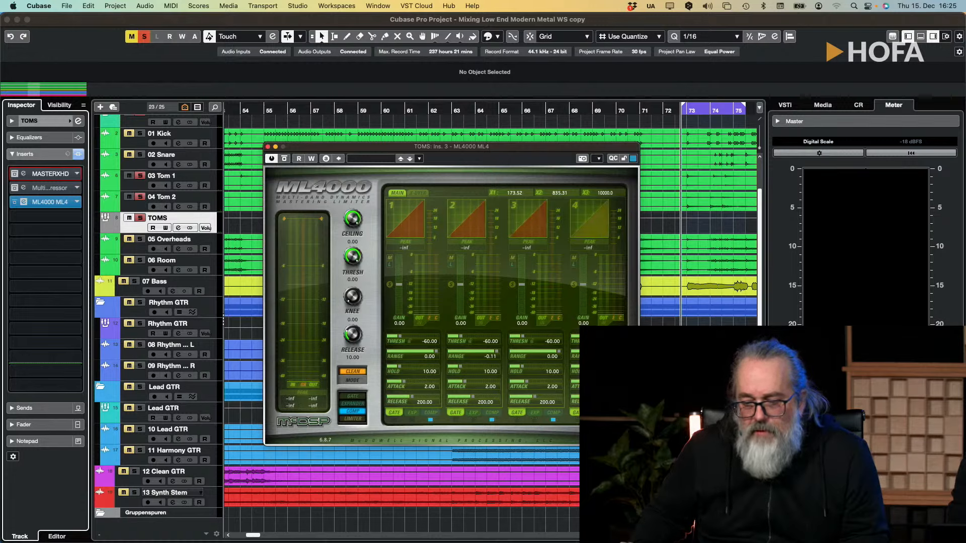
left_click(554, 414)
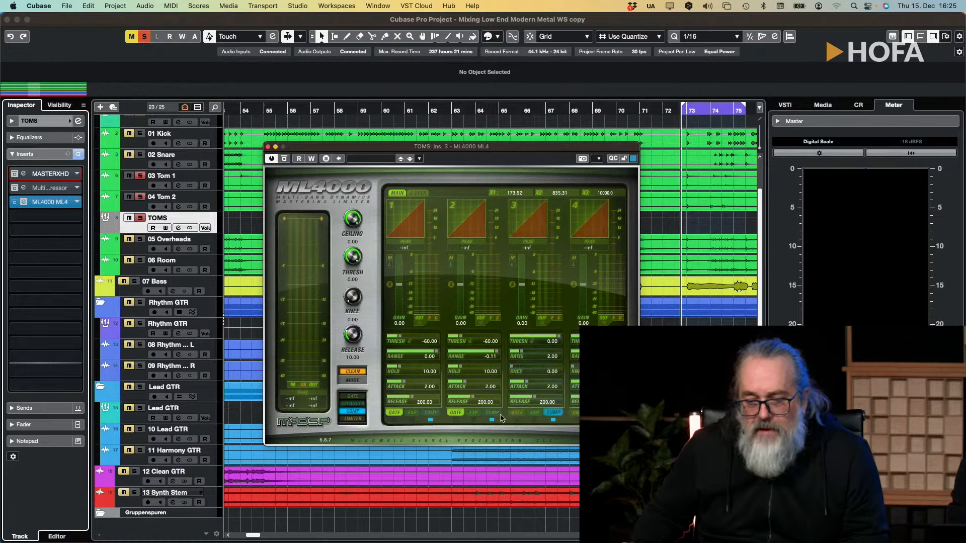
left_click(495, 414)
left_click(430, 413)
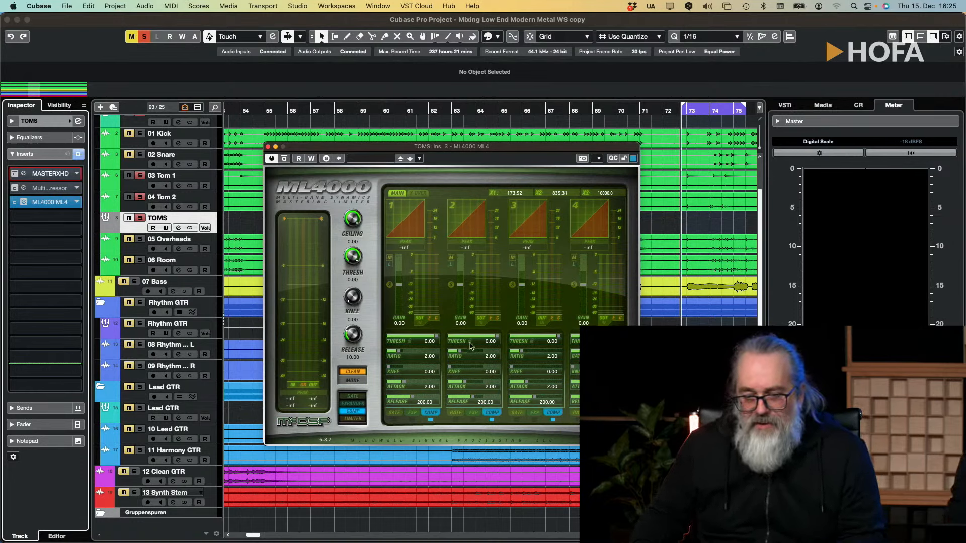
Step: Play the soloed toms and set ML4000 band 1 to threshold -27.32, ratio 2.35, release 131.39 and gain 4.95
key("space")
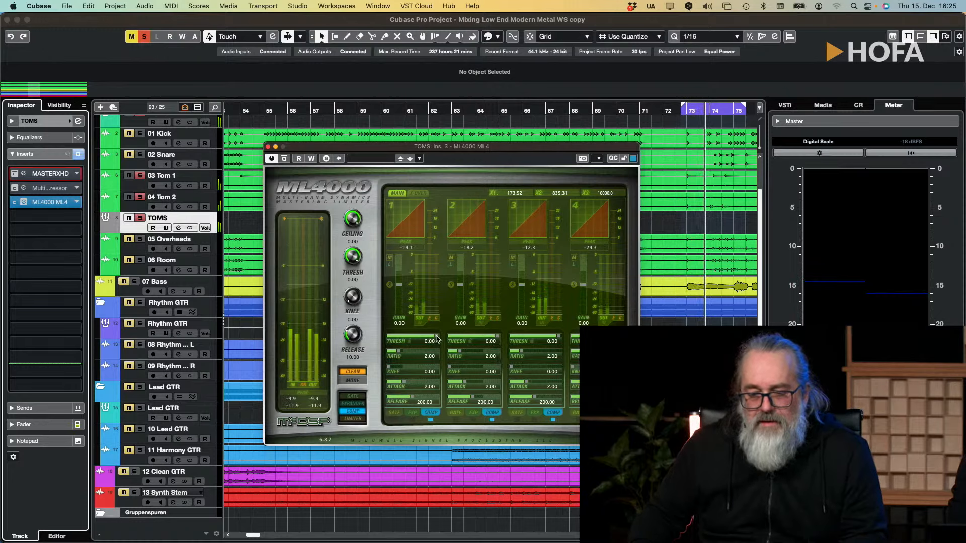
left_click_drag(436, 338, 403, 352)
left_click_drag(412, 397, 407, 400)
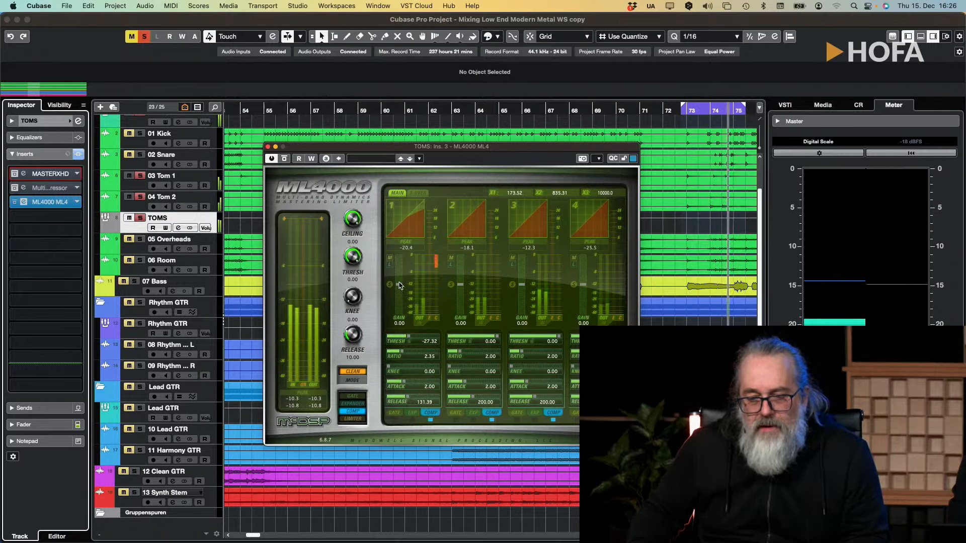
left_click_drag(399, 285, 400, 278)
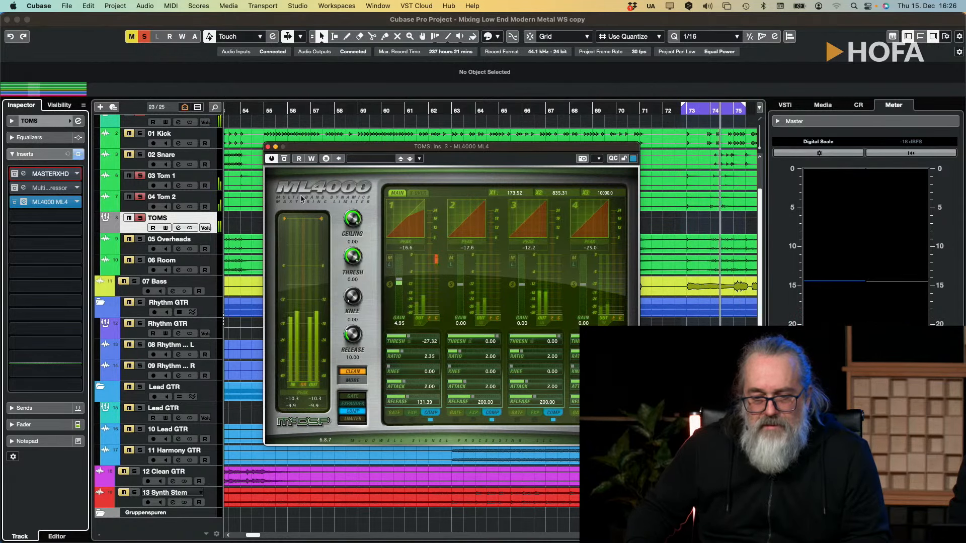
Step: Compare the soloed toms with ML4000 ML4 bypassed and active, finishing with it active, and stop playback
left_click(285, 159)
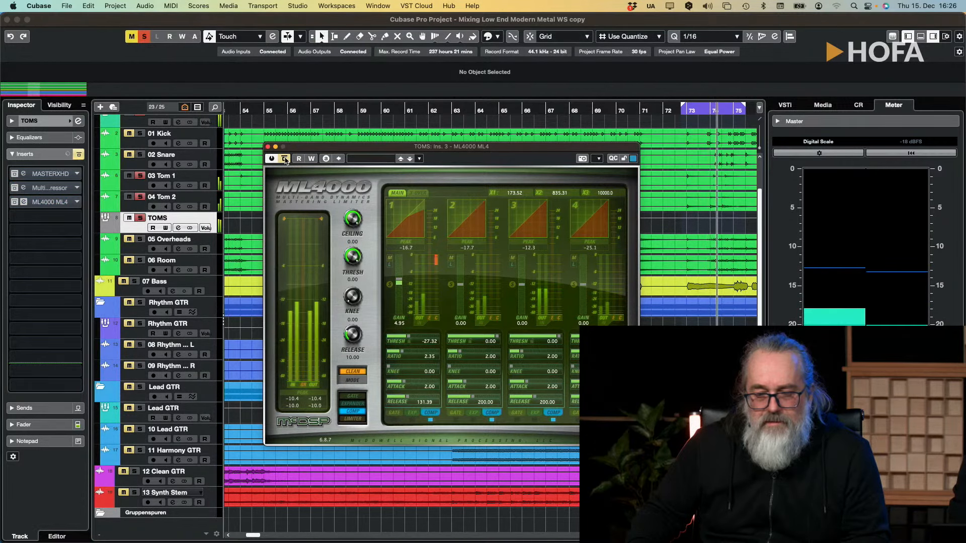
left_click(285, 159)
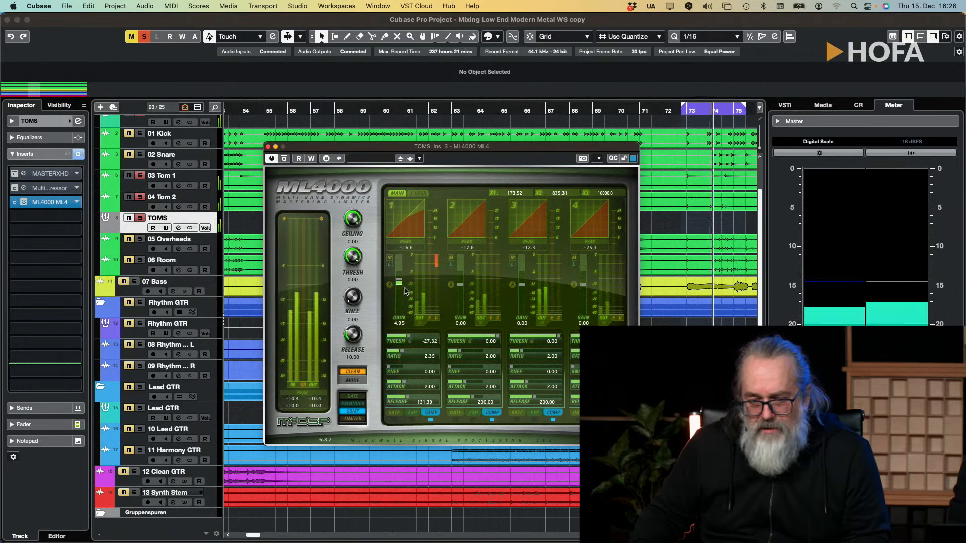
key("space")
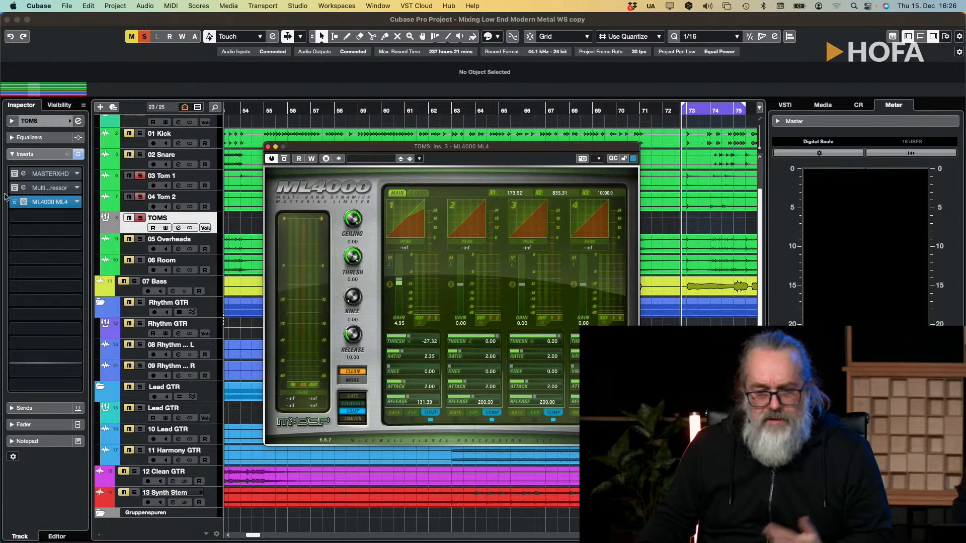
Step: Bypass ML4000 ML4, unsolo the TOMS group and close the plug-in window
left_click(24, 203)
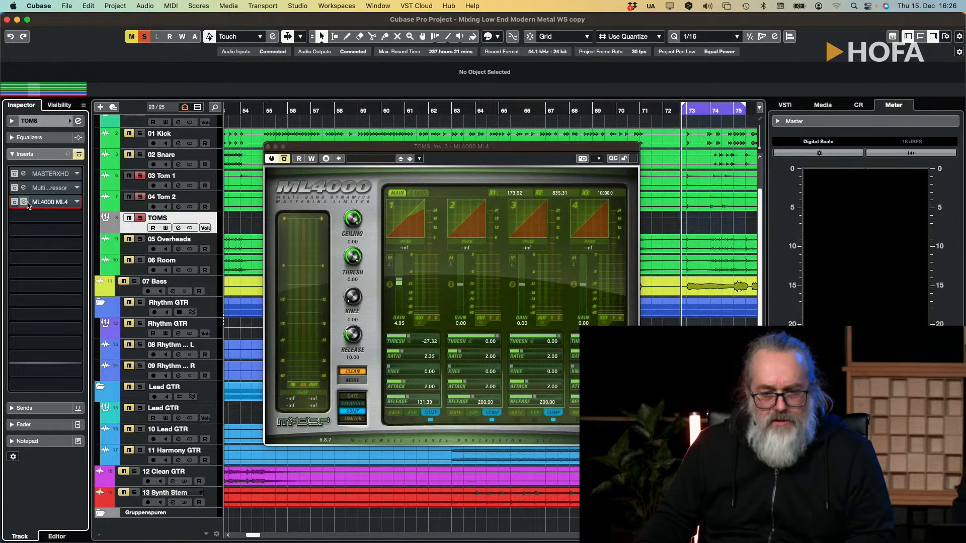
left_click(139, 218)
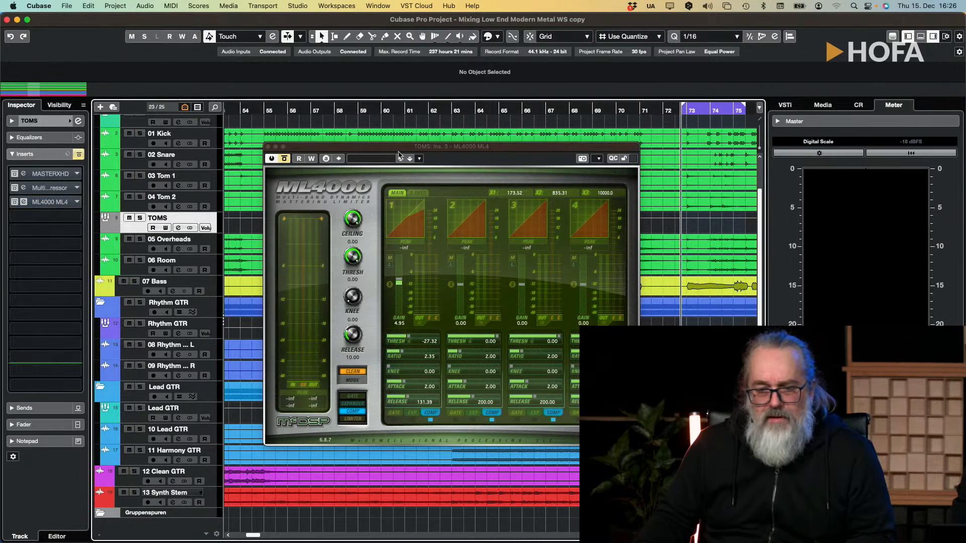
left_click(268, 147)
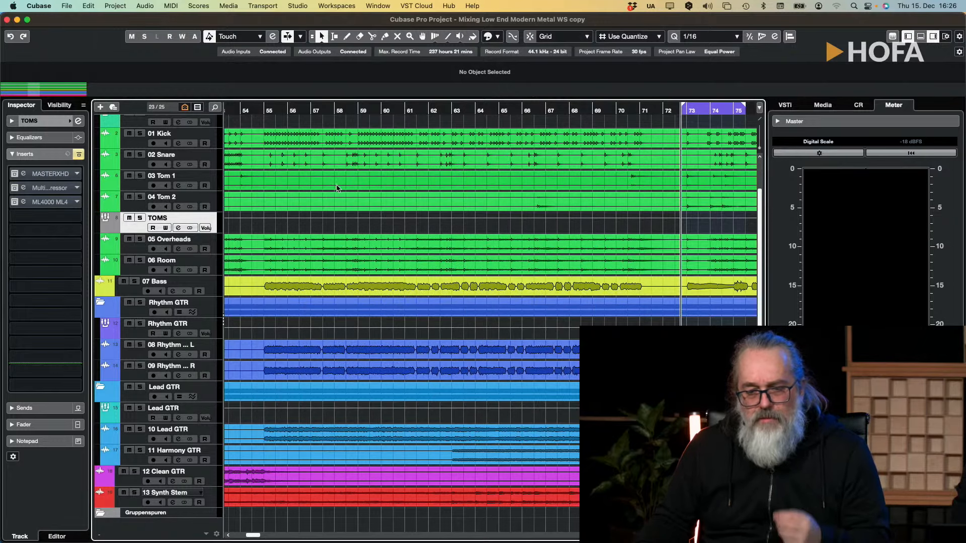
Step: Open the SSL Fusion Vintage Drive insert on the Drums group and activate it
scroll(342, 196, "up", 2)
scroll(342, 197, "left", 1)
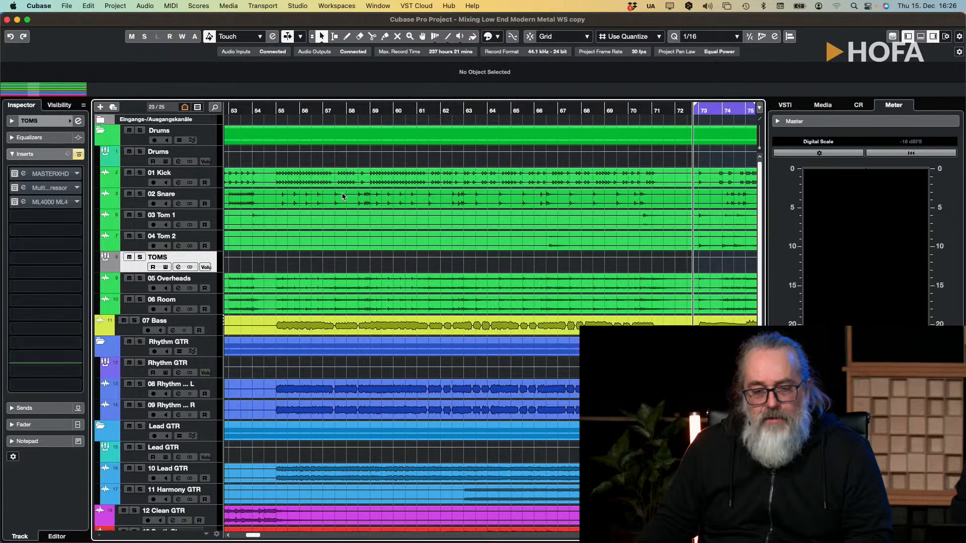
left_click(198, 153)
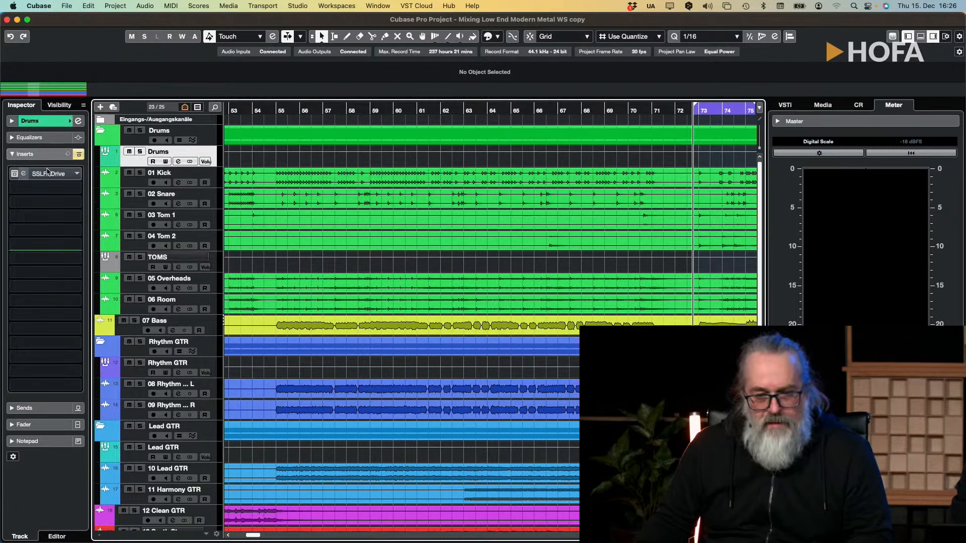
left_click(17, 176)
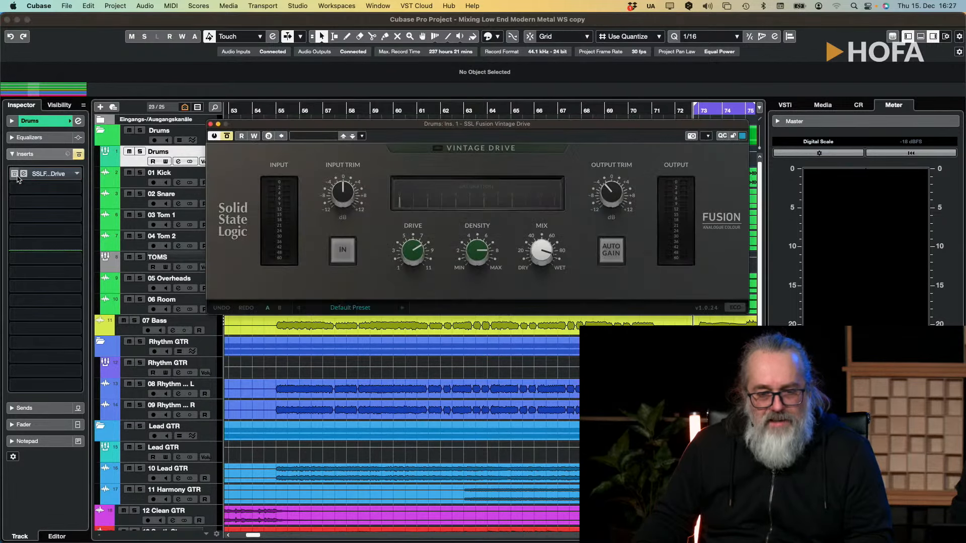
left_click(227, 137)
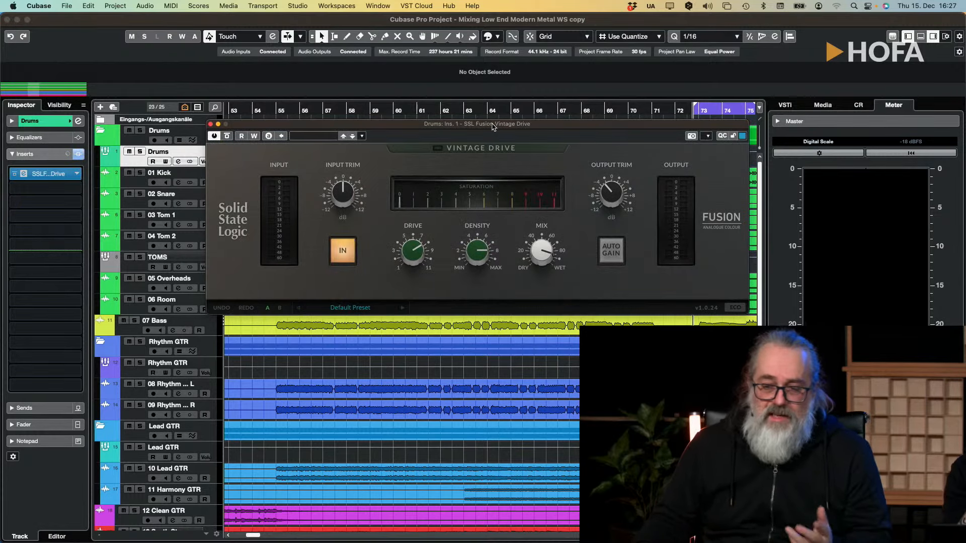
Step: Place the playback position at bar 55 and solo the Drums group
left_click_drag(494, 126, 468, 136)
left_click(360, 110)
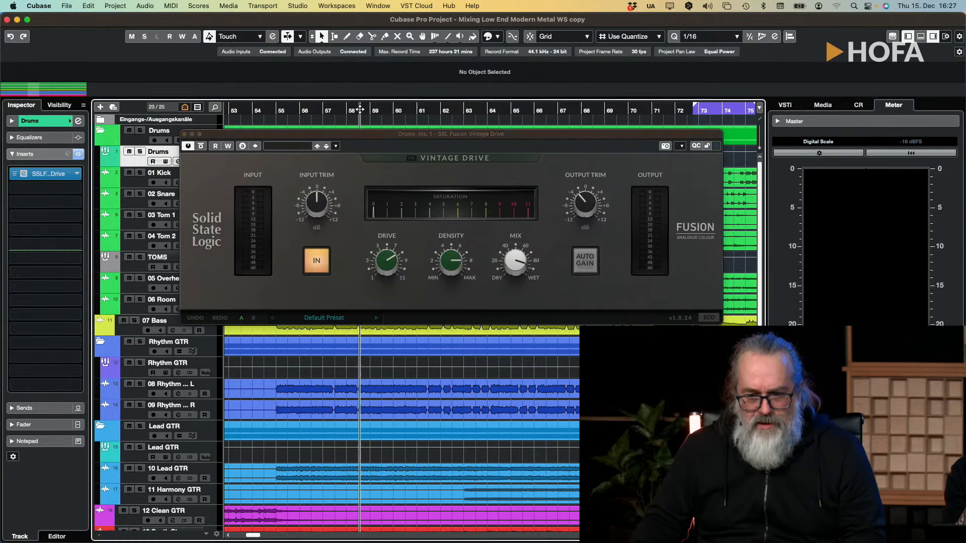
left_click(277, 110)
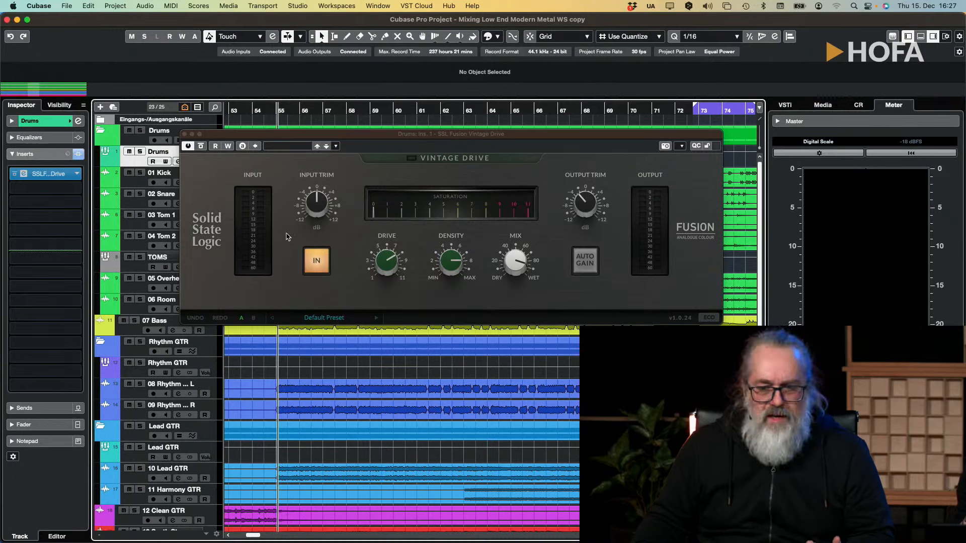
left_click(140, 152)
mouse_move(310, 205)
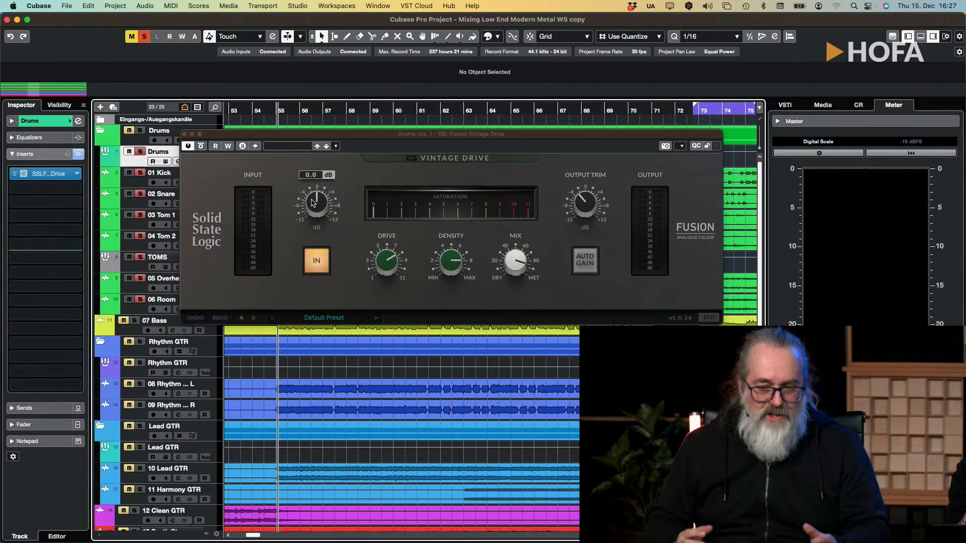
Step: Play the soloed drums, compare them with Vintage Drive bypassed and active, and stop playback with it active
key("space")
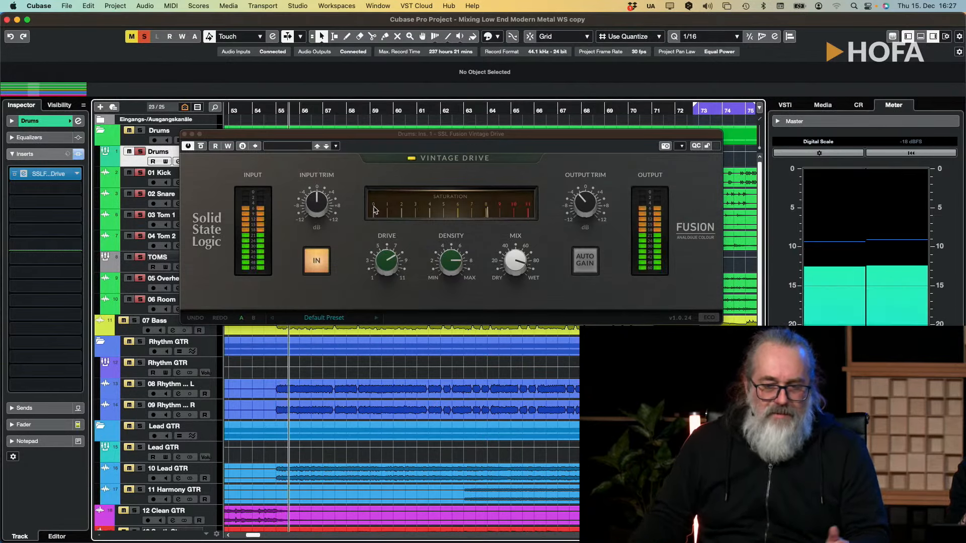
left_click(200, 146)
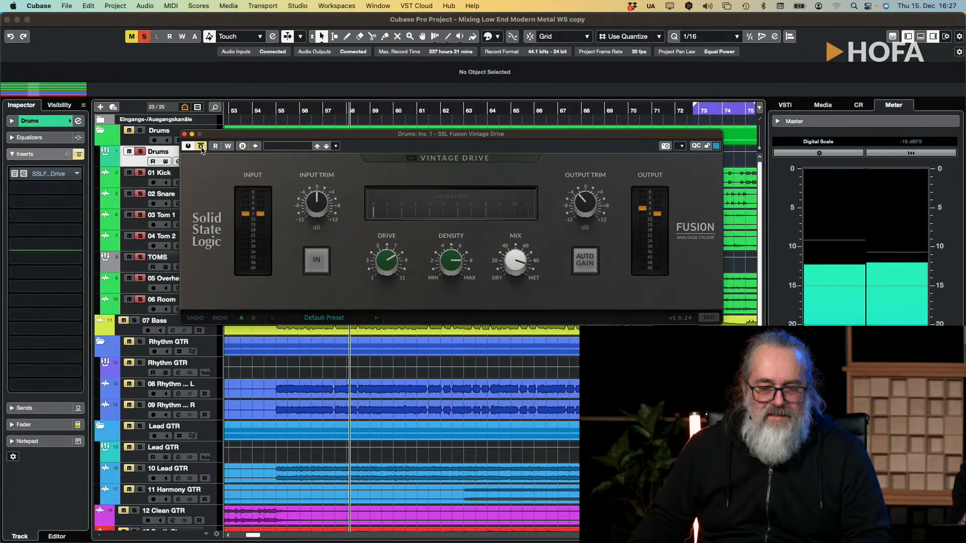
left_click(202, 147)
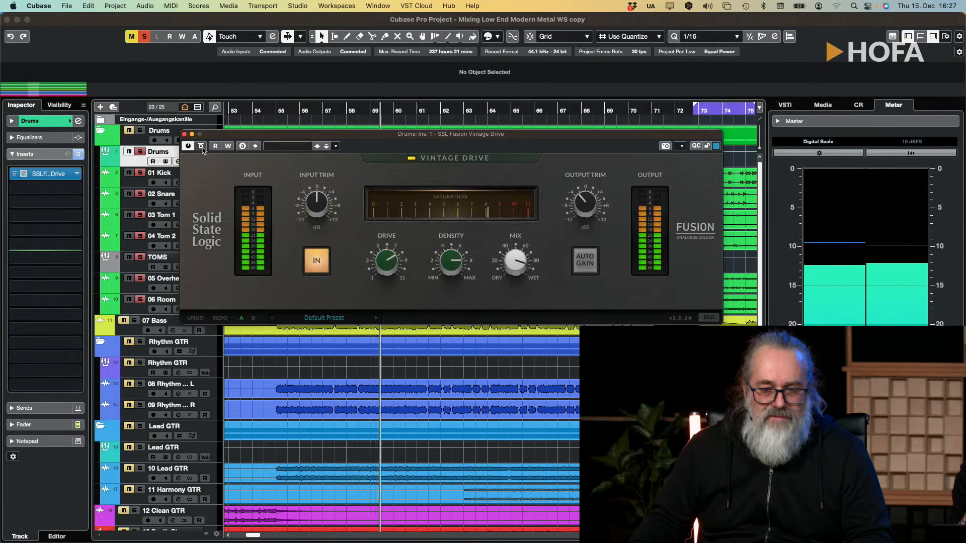
key("space")
mouse_move(455, 261)
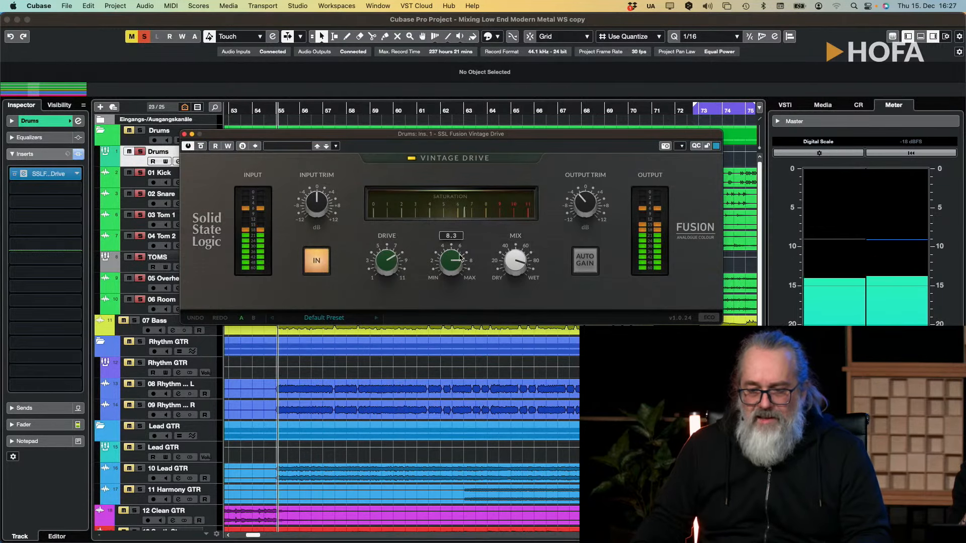
mouse_move(391, 265)
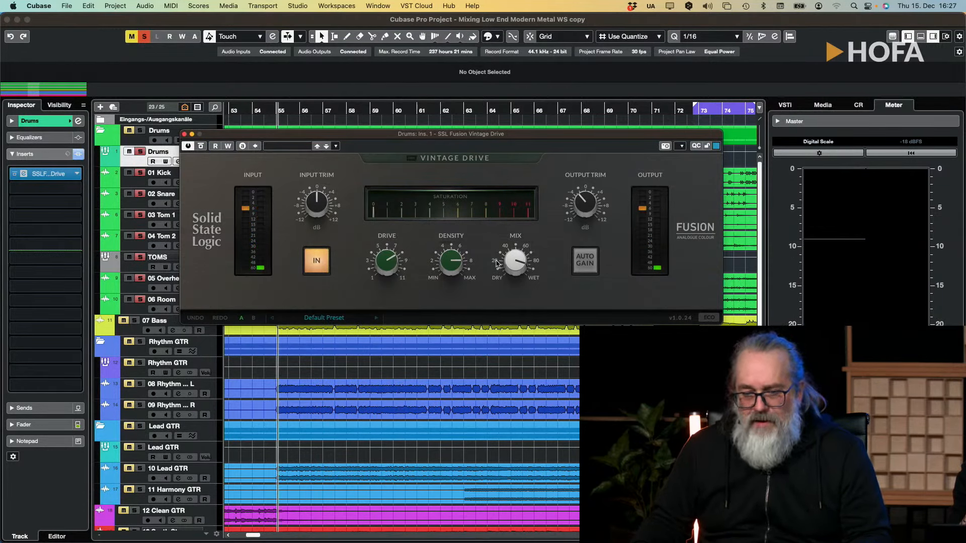
Step: Close and bypass Vintage Drive, and insert Kramer Tape Stereo in the Drums group's second insert slot
left_click(184, 134)
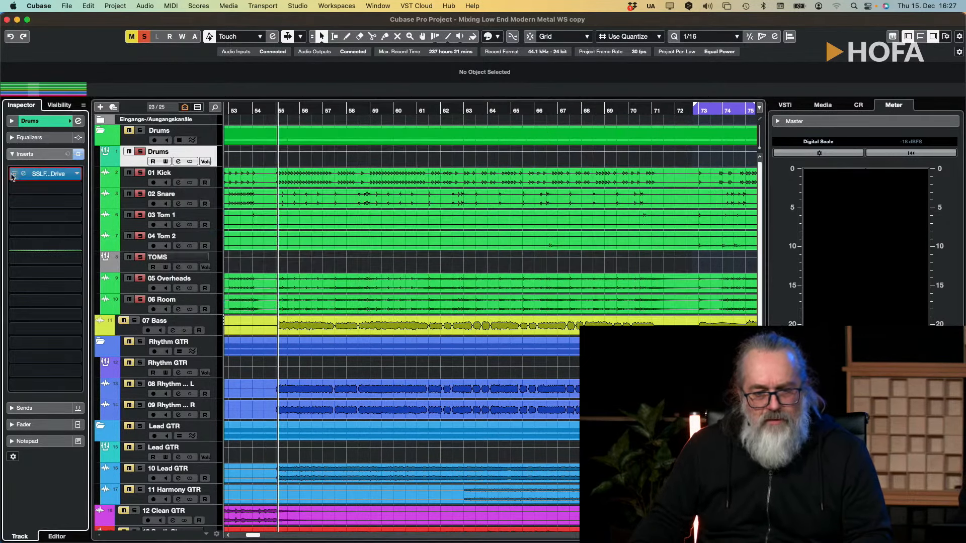
left_click(48, 173)
type("kram")
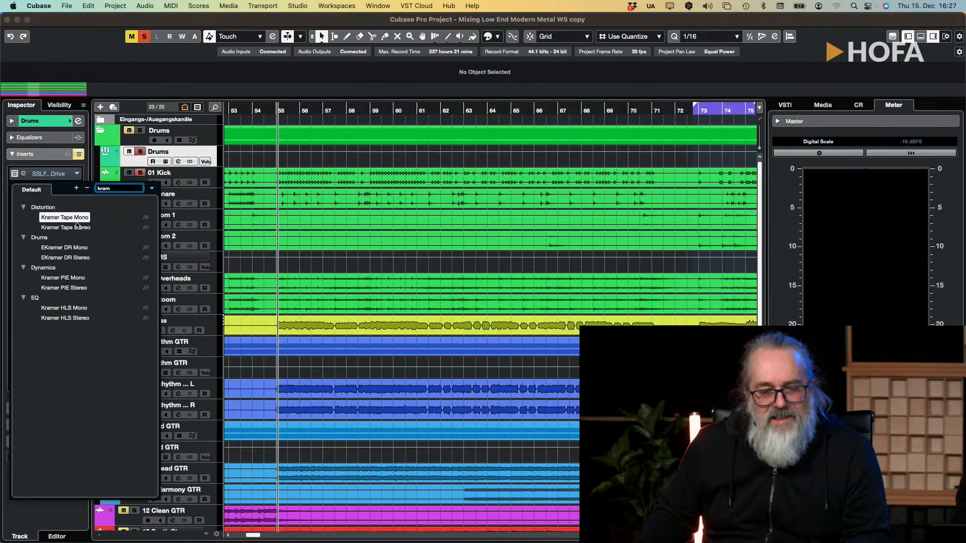
left_click(77, 228)
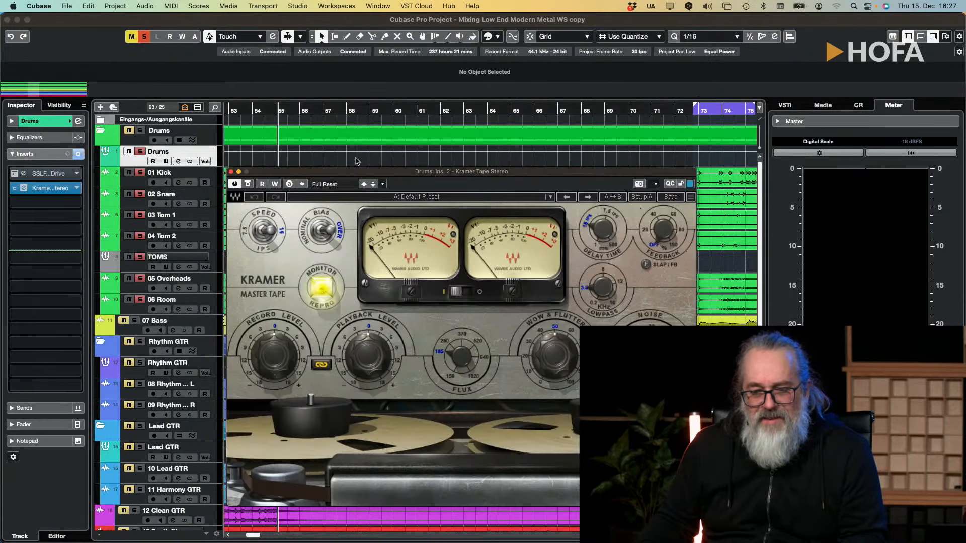
Step: Play the soloed drums through Kramer Tape at 7.5 IPS with record level about 6, comparing it bypassed and active
key("space")
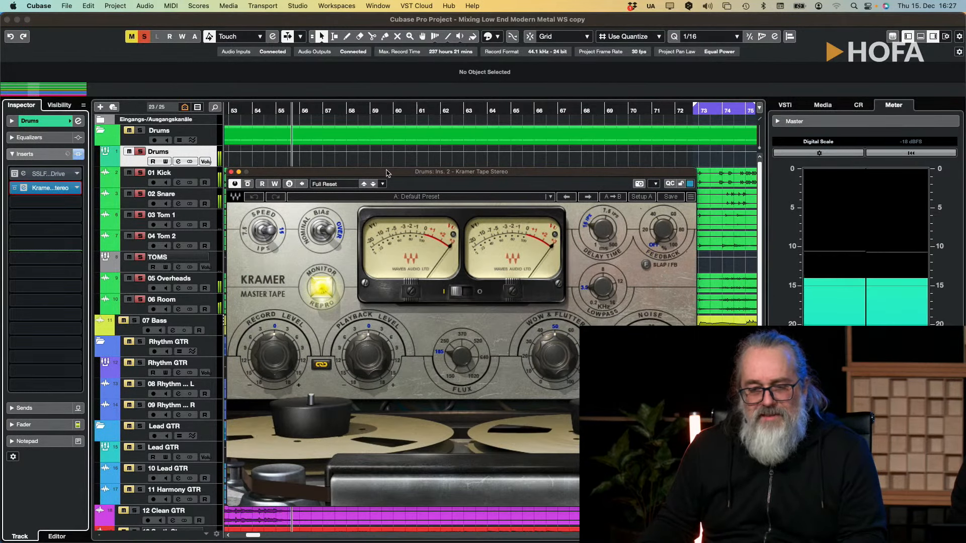
left_click_drag(386, 173, 393, 158)
left_click(273, 220)
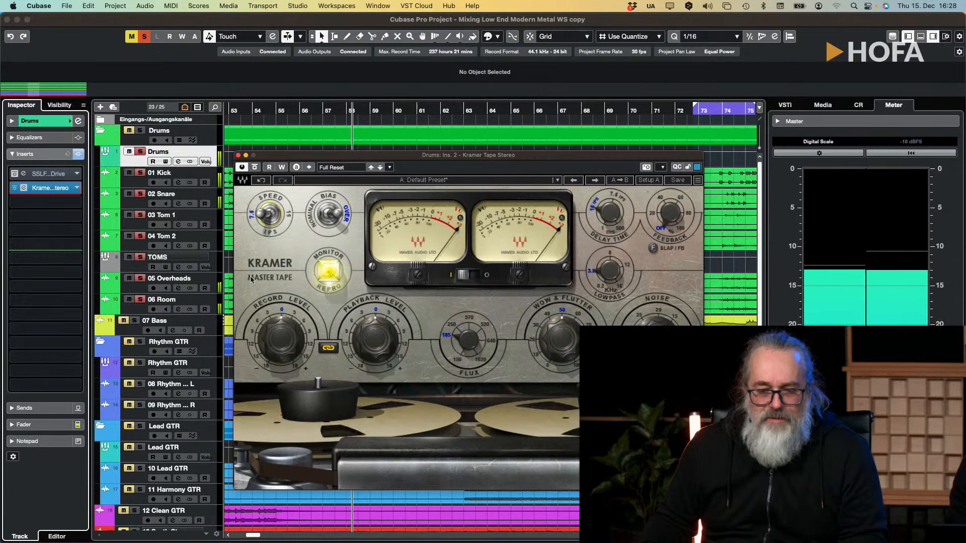
left_click_drag(301, 336, 301, 318)
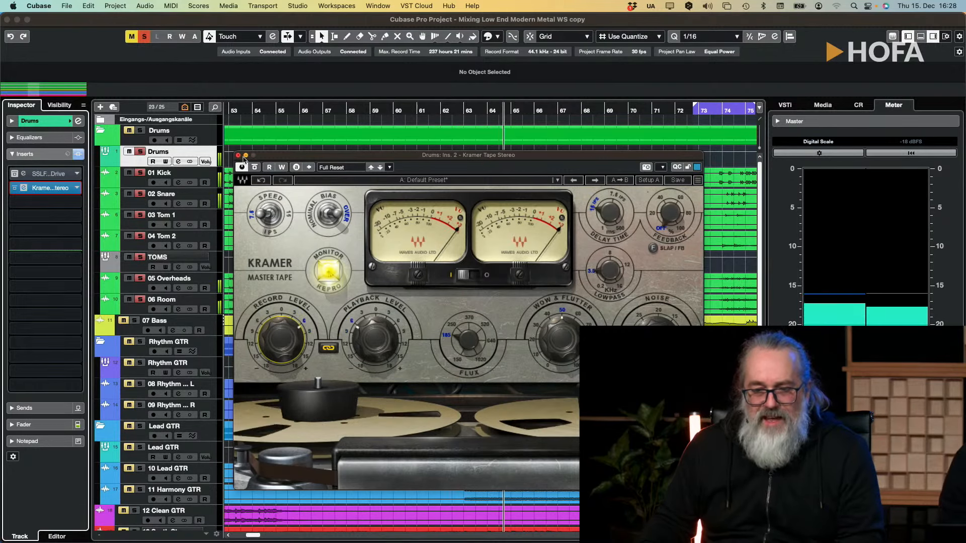
left_click(255, 168)
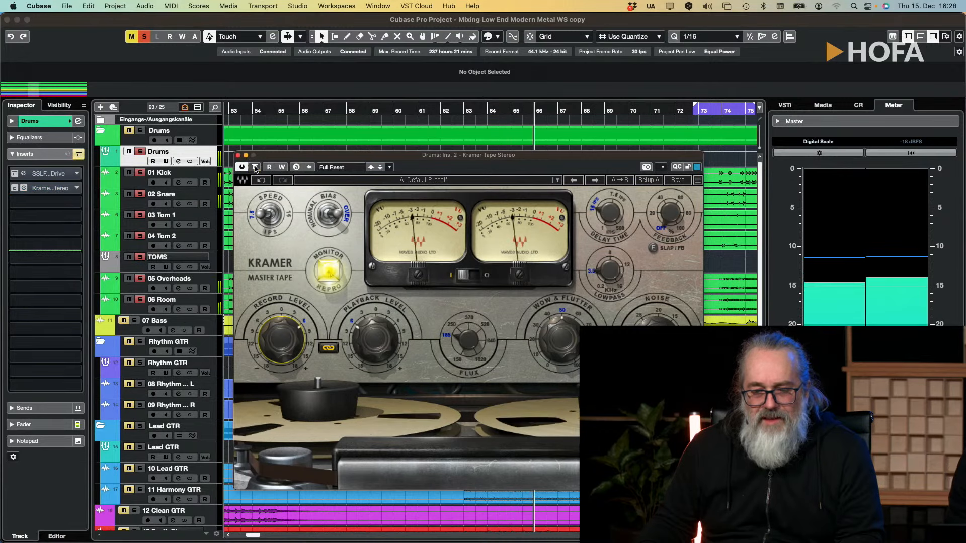
left_click(255, 167)
Step: Set Kramer Tape's lowpass to 0.2 kHz, bias to nominal, speed to 15 IPS and record level to 0.8, playing from about bar 77
left_click_drag(612, 275, 612, 296)
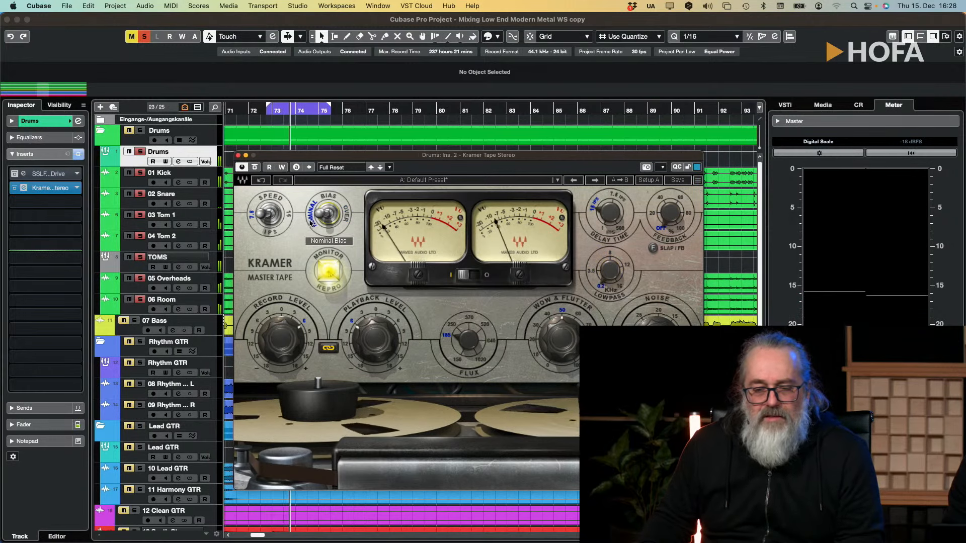
left_click(365, 110)
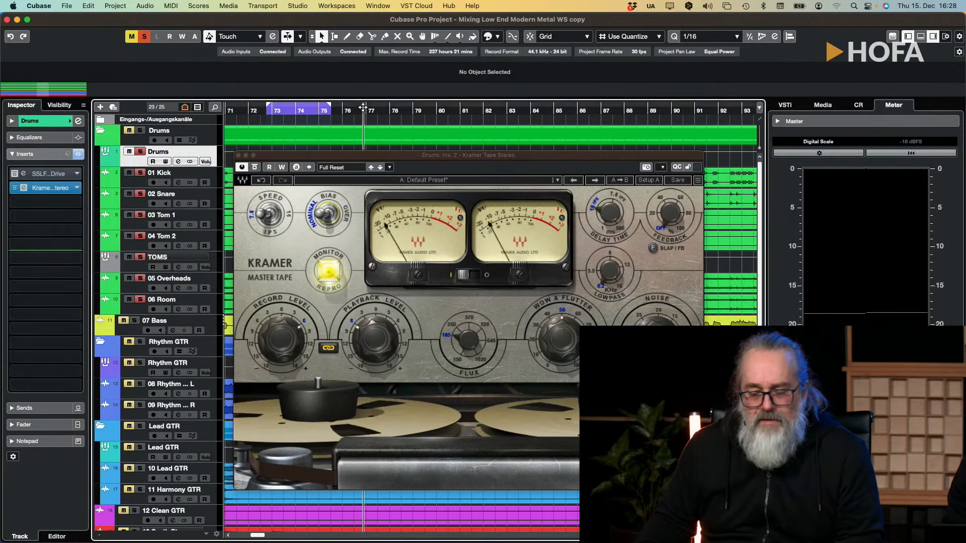
left_click(269, 214)
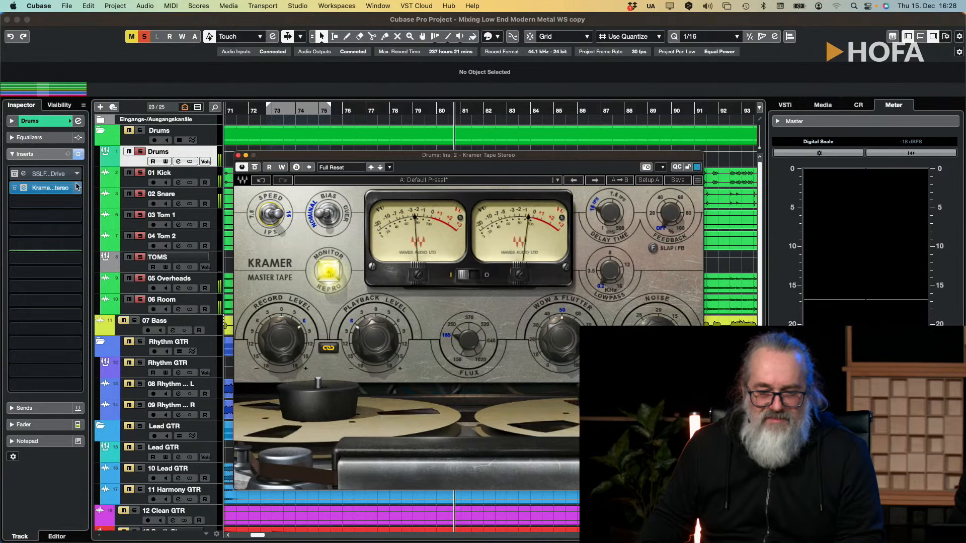
mouse_move(268, 355)
left_mouse_down()
mouse_move(268, 366)
mouse_move(274, 360)
left_mouse_up()
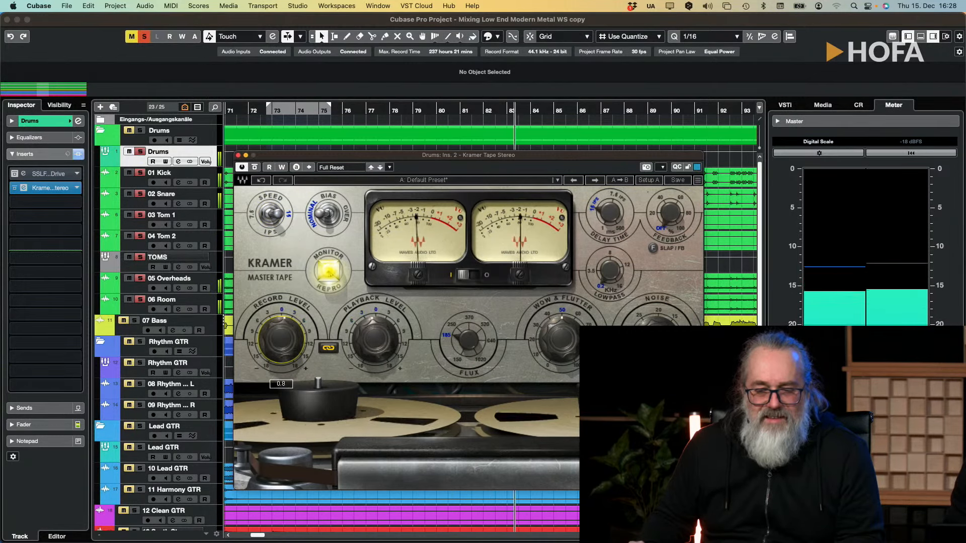
Step: Compare the drums with Kramer Tape bypassed and active, lower its record level to about -3, and stop playback
left_click(254, 168)
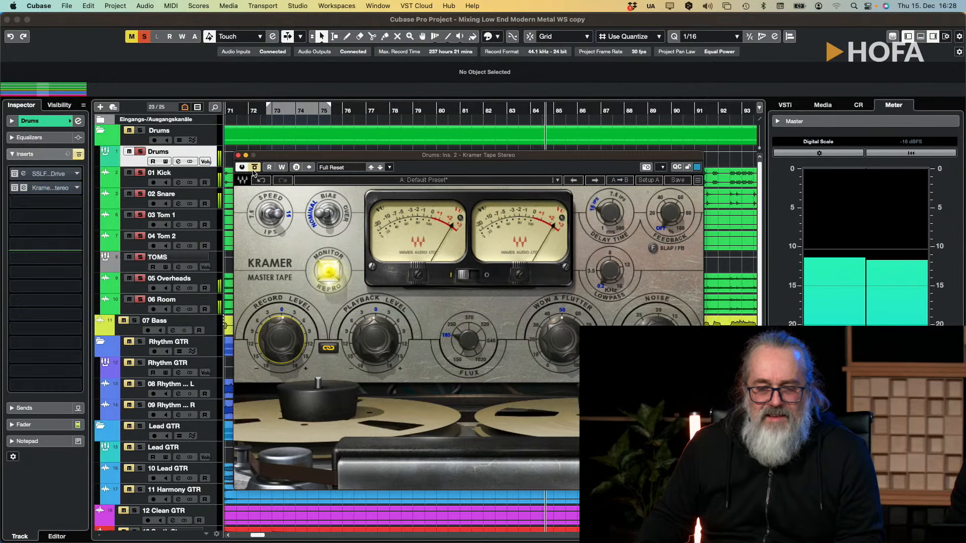
left_click(255, 168)
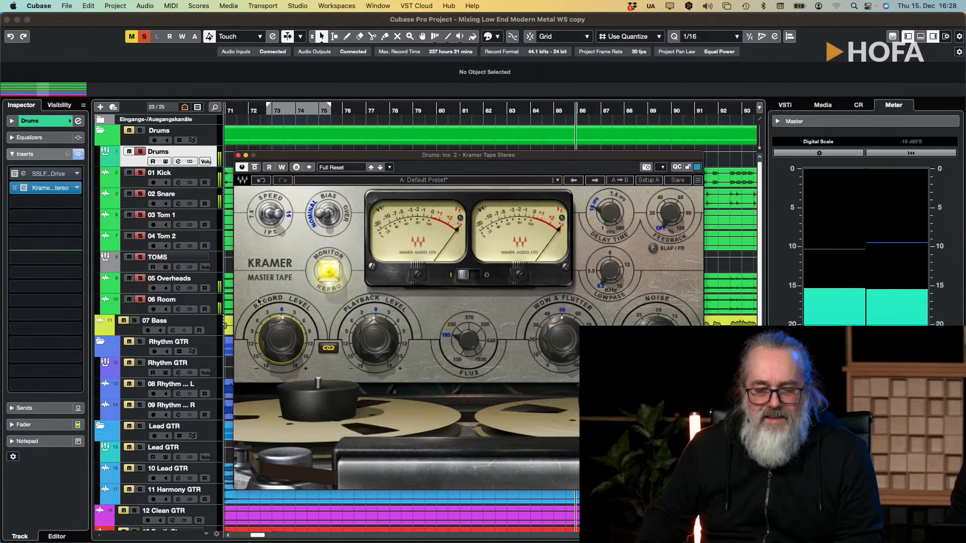
mouse_move(280, 342)
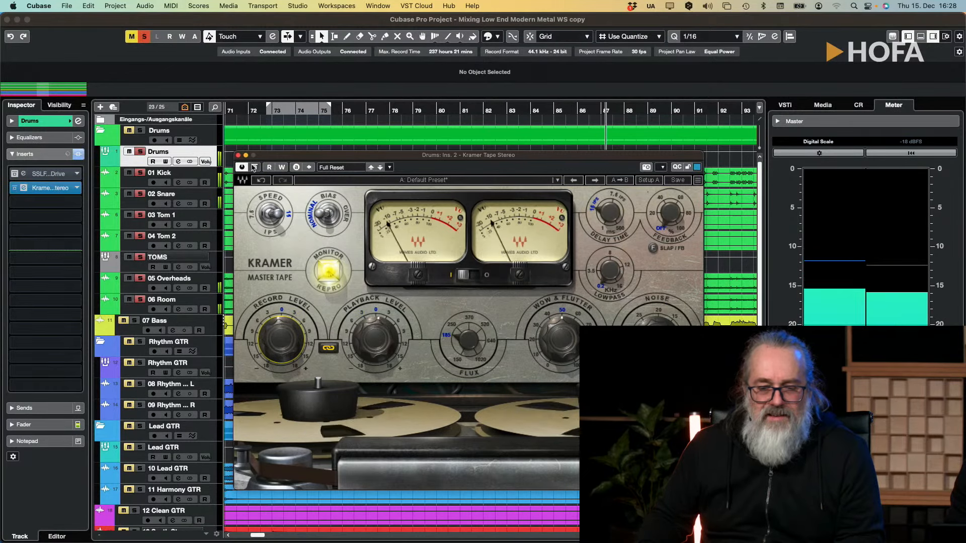
left_click(254, 168)
left_click(255, 167)
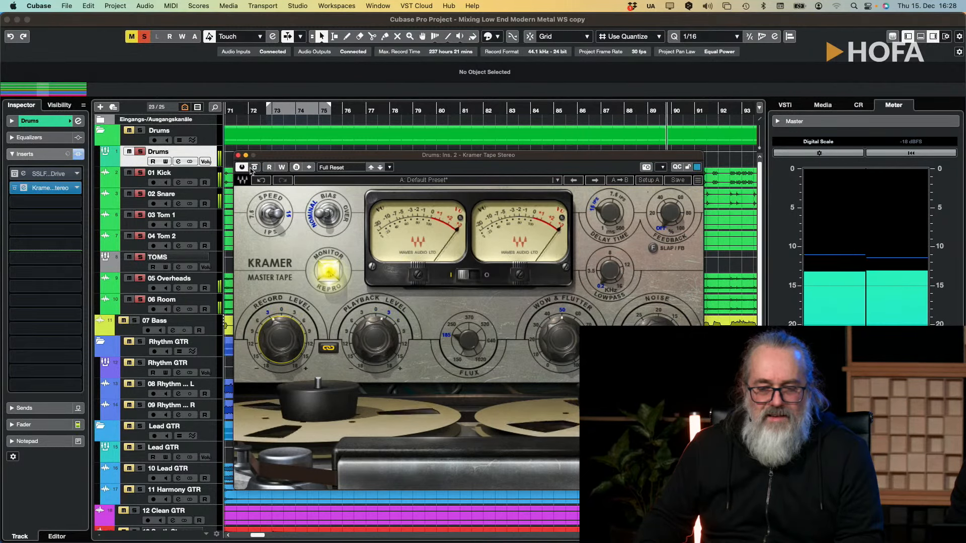
left_click(254, 168)
left_click(255, 167)
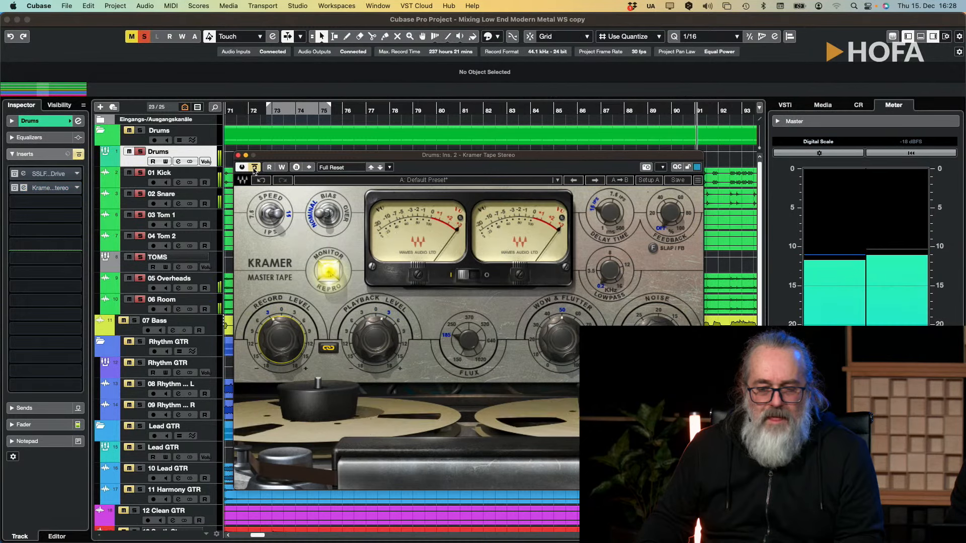
key("space")
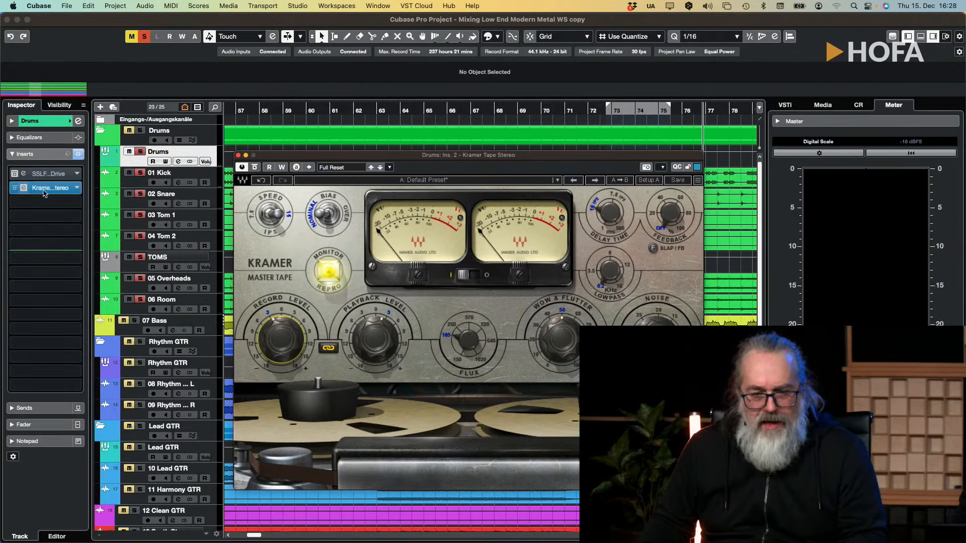
Step: Play the soloed drums with Vintage Drive active and Kramer Tape bypassed, and stop playback
left_click(15, 174)
key("space")
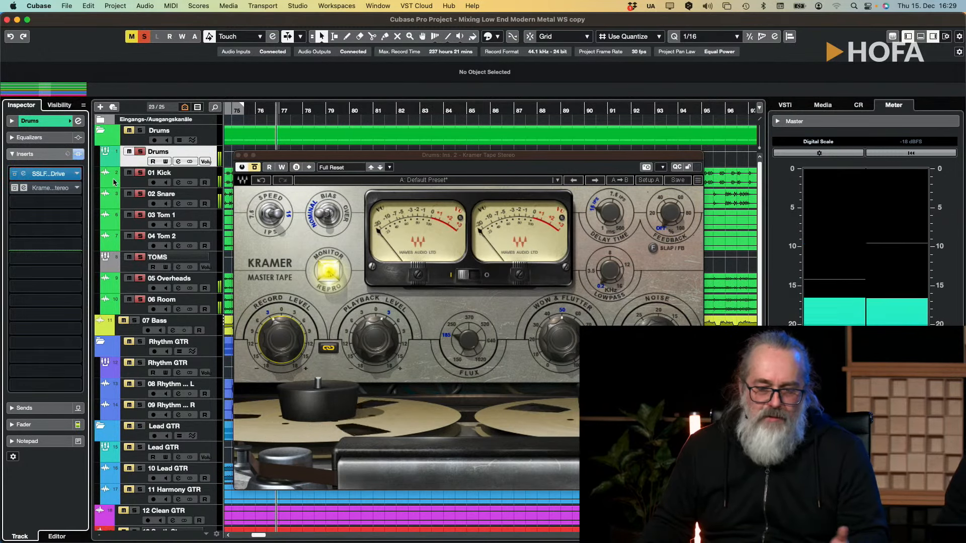
key("space")
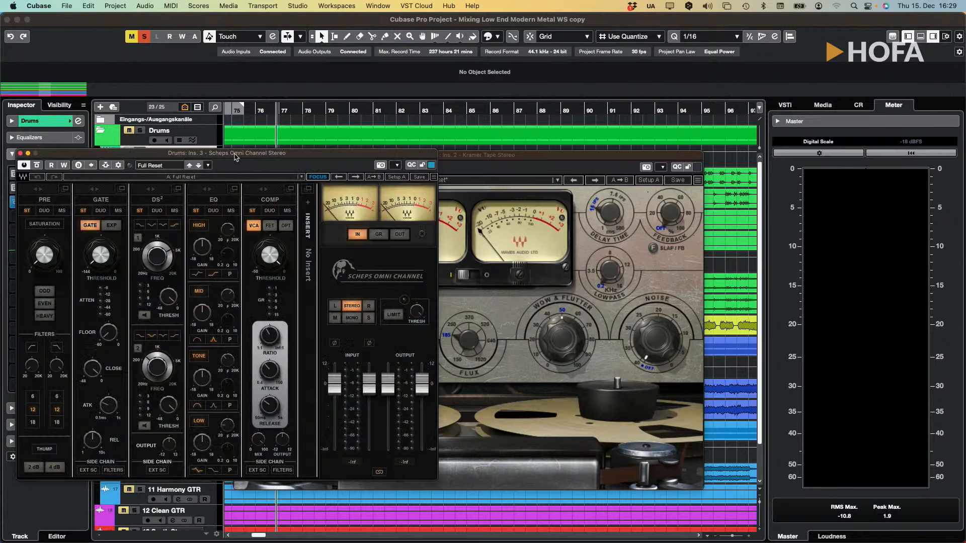
Step: Play the soloed drums with Scheps Omni Channel's Thump at 2 dB and 4 dB, leave it at 2 dB, and clear all solos
left_click_drag(234, 156, 396, 100)
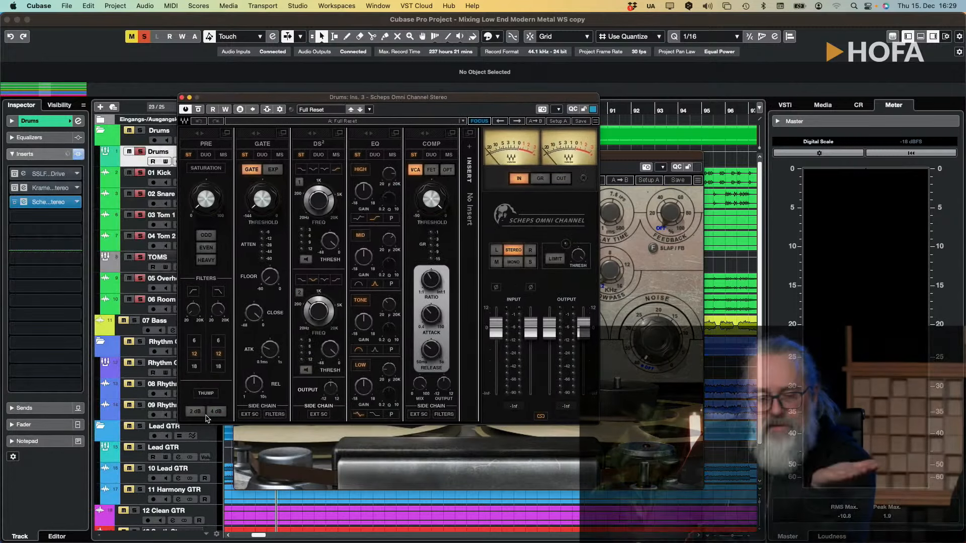
left_click(198, 412)
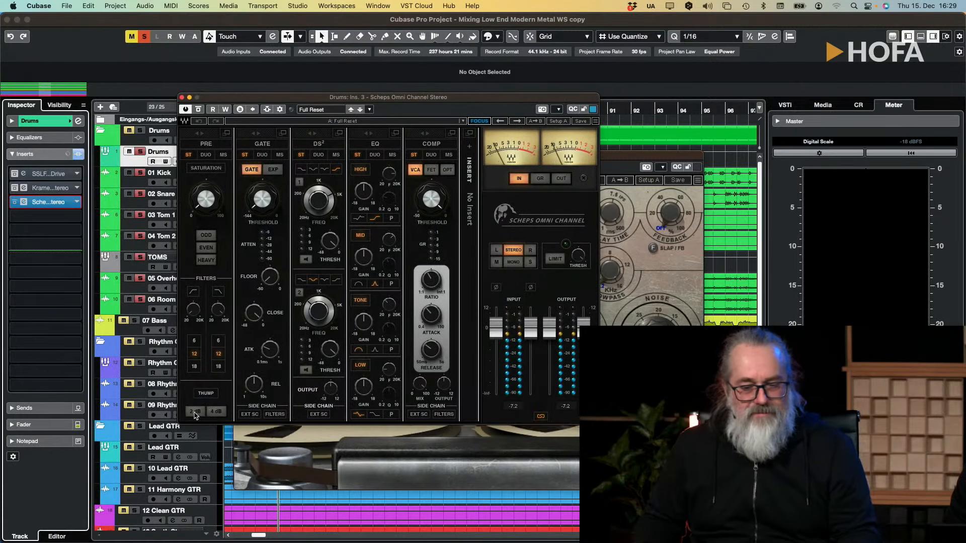
key("space")
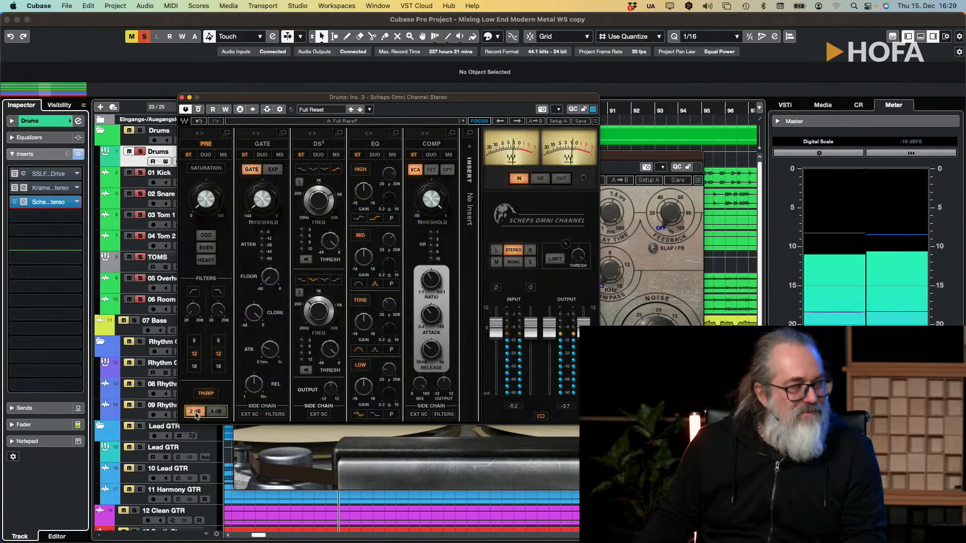
left_click(215, 411)
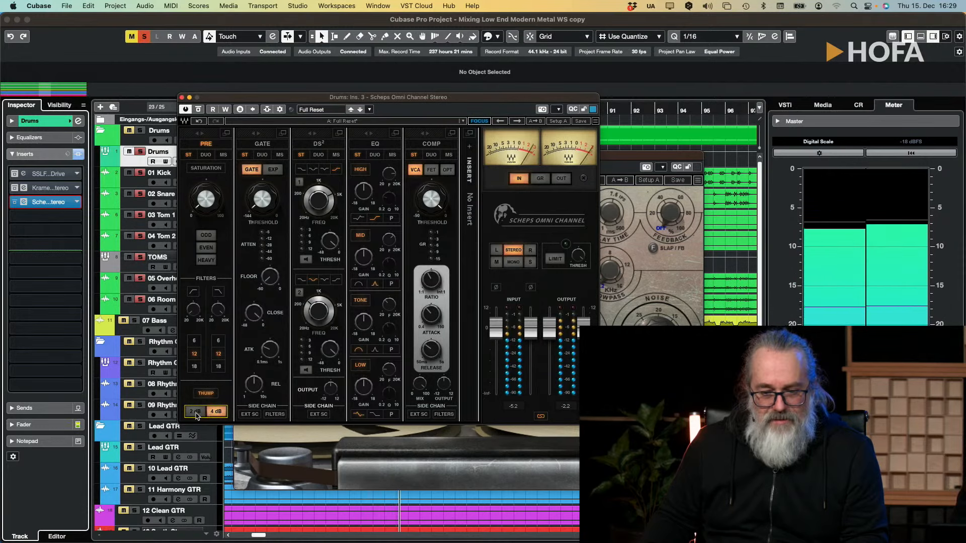
left_click(195, 412)
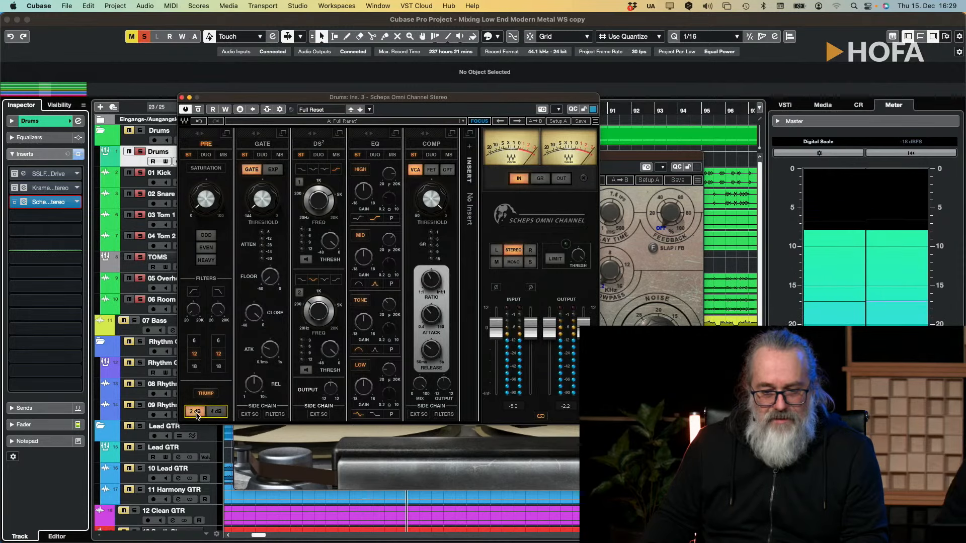
left_click(145, 37)
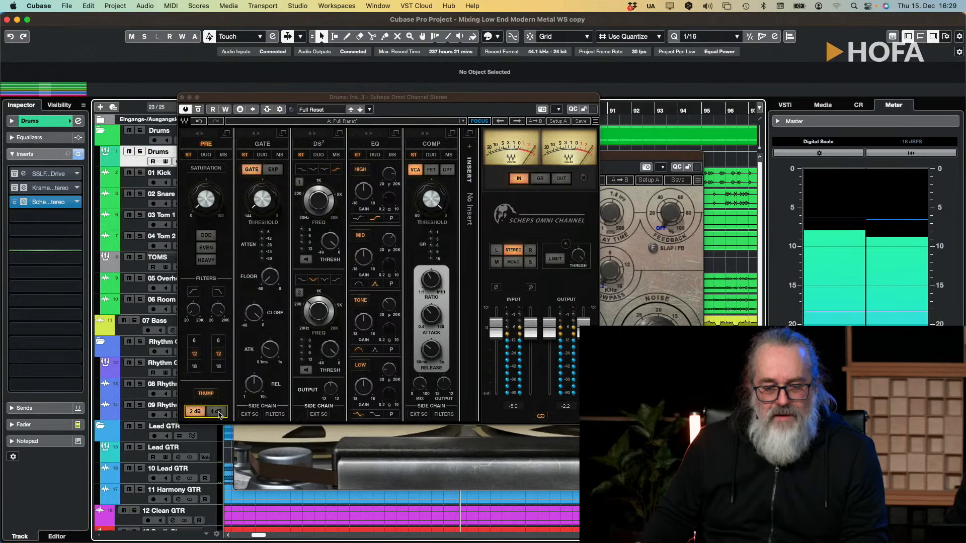
Step: Compare the Drums group's Thump settings of 2 dB and 4 dB in the full mix, end on 2 dB, and stop playback
left_click(197, 413)
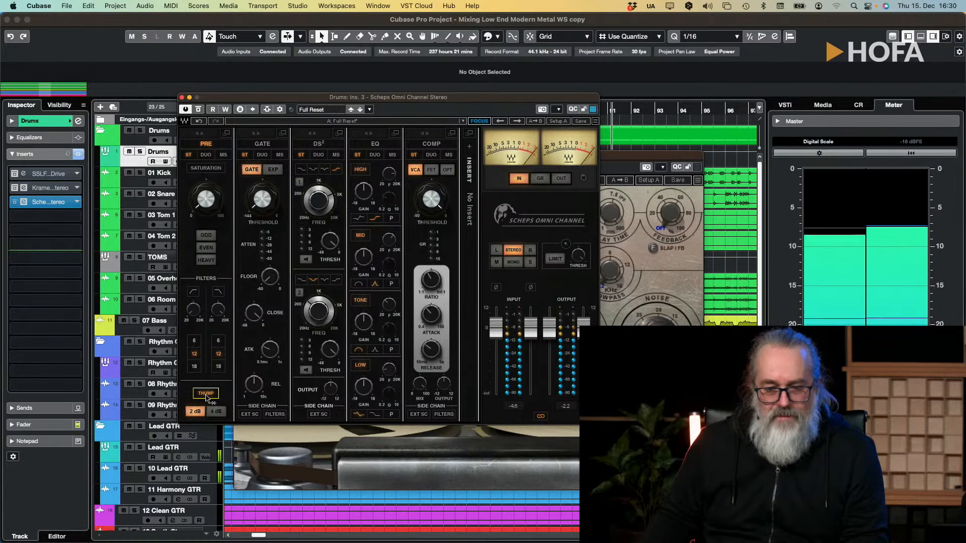
left_click(205, 393)
left_click(206, 394)
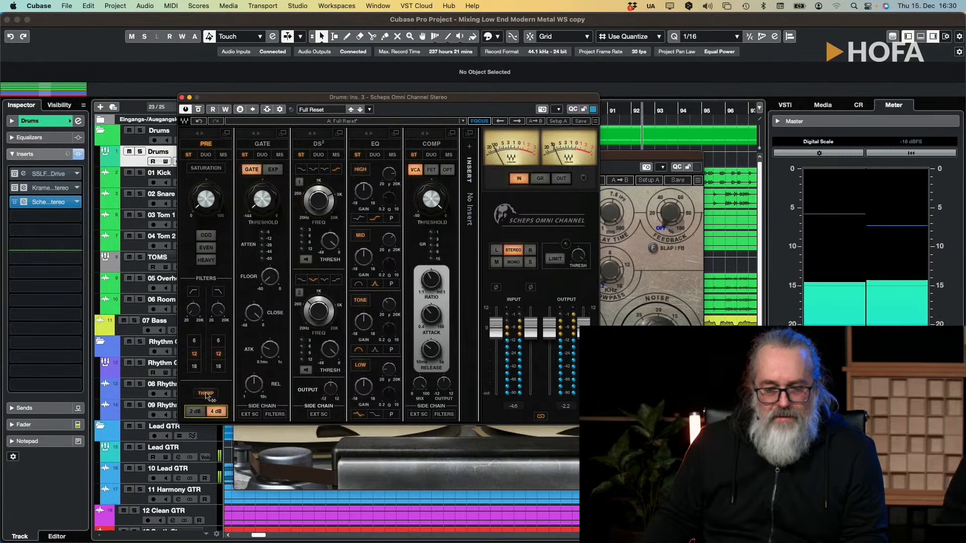
left_click(205, 394)
left_click(206, 394)
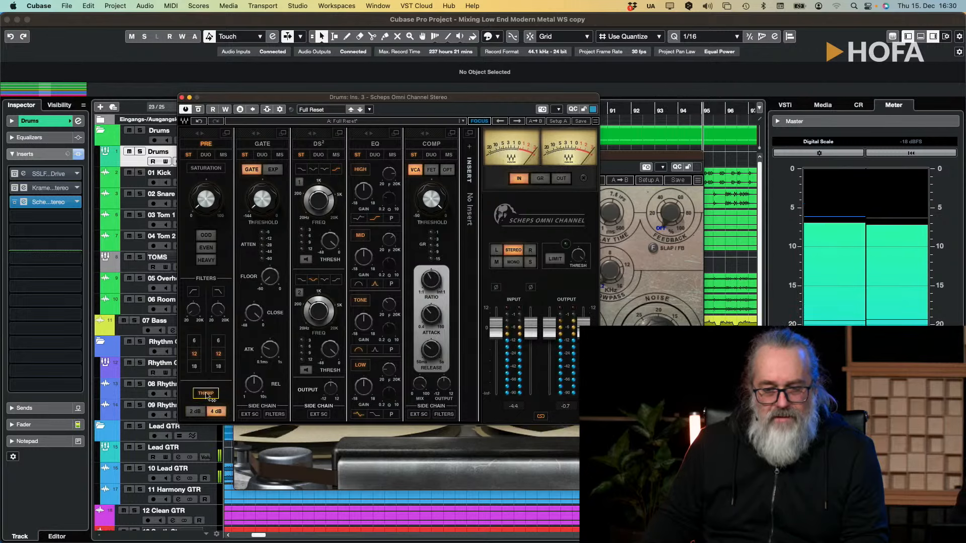
left_click(207, 394)
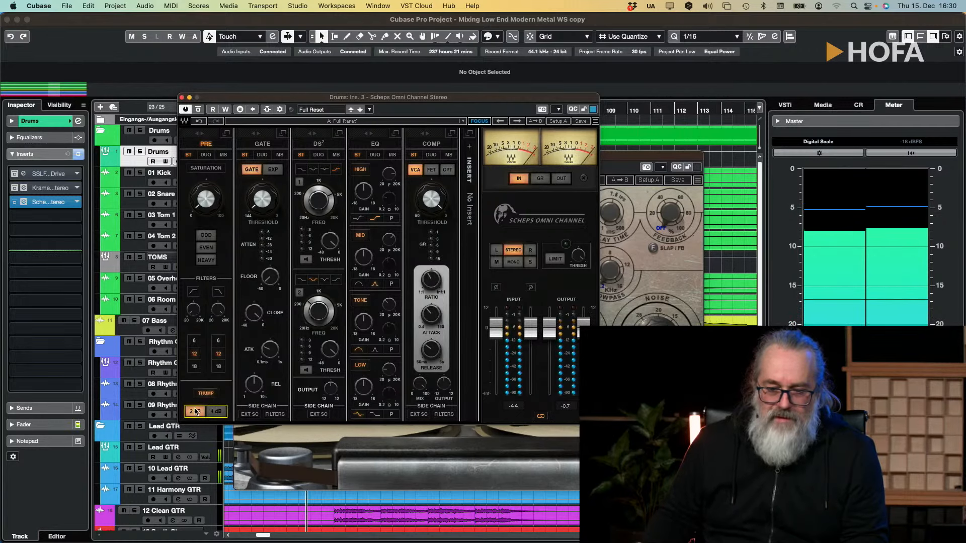
key("space")
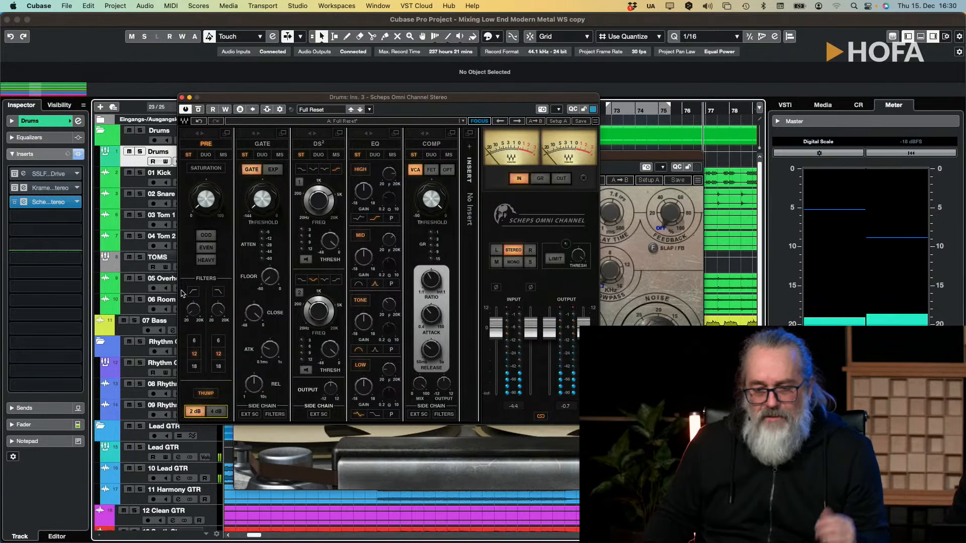
Step: Bypass Scheps Omni Channel on the Drums group, clear the solo, and select the 01 Kick track
left_click(14, 203)
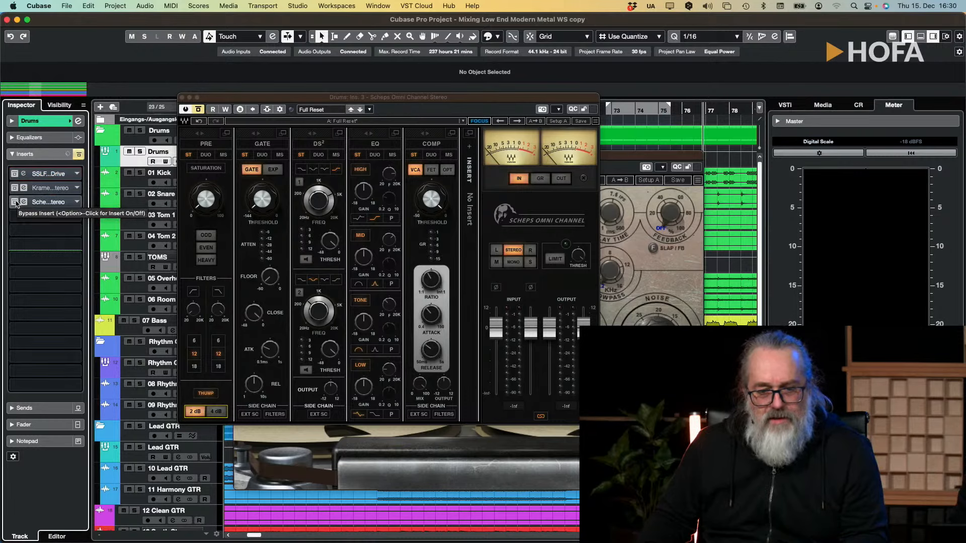
key("s")
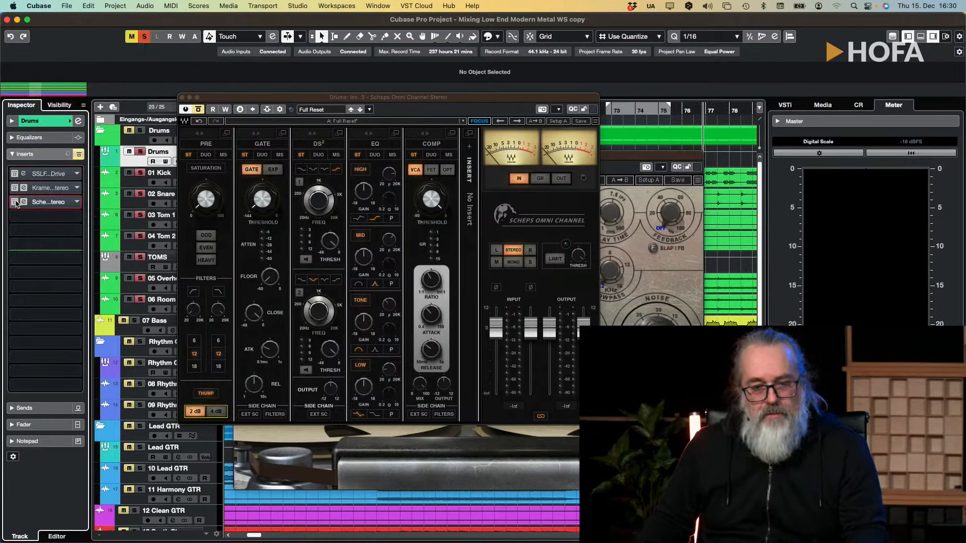
left_click_drag(38, 203, 63, 33)
left_click(140, 150)
key("Down")
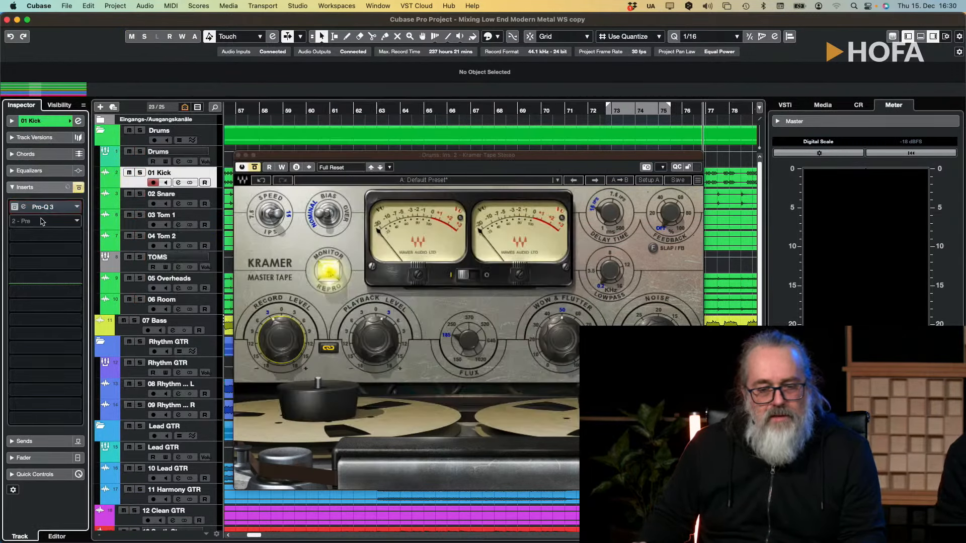
Step: Close the Kramer Tape window and load Scheps Omni Channel Stereo into the second insert slot of 01 Kick
left_click(42, 222)
left_click(242, 157)
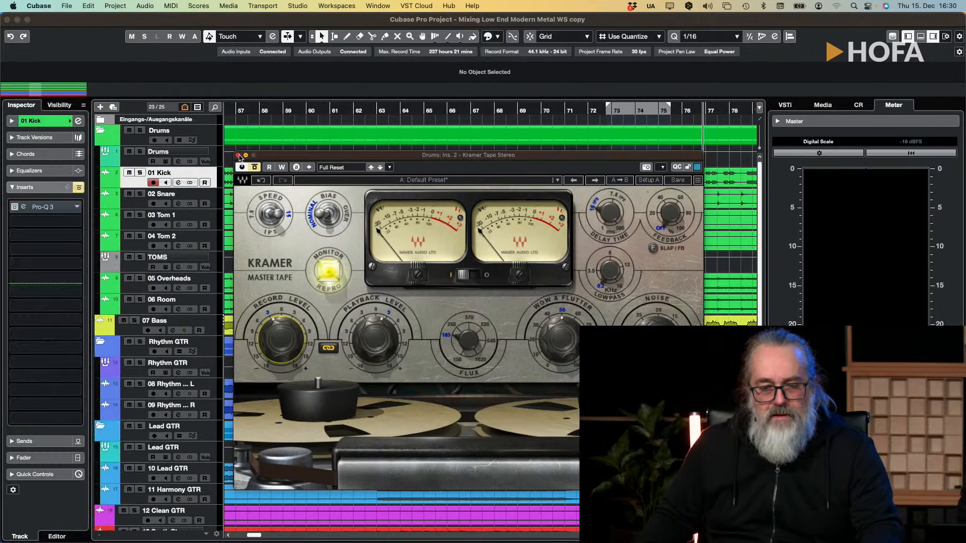
left_click(242, 157)
left_click(52, 225)
type("schep")
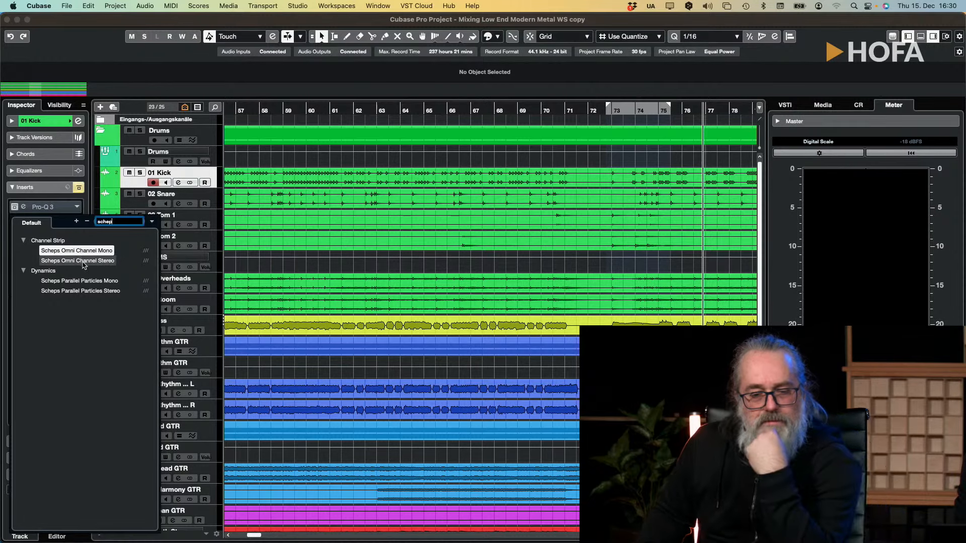
key("Escape")
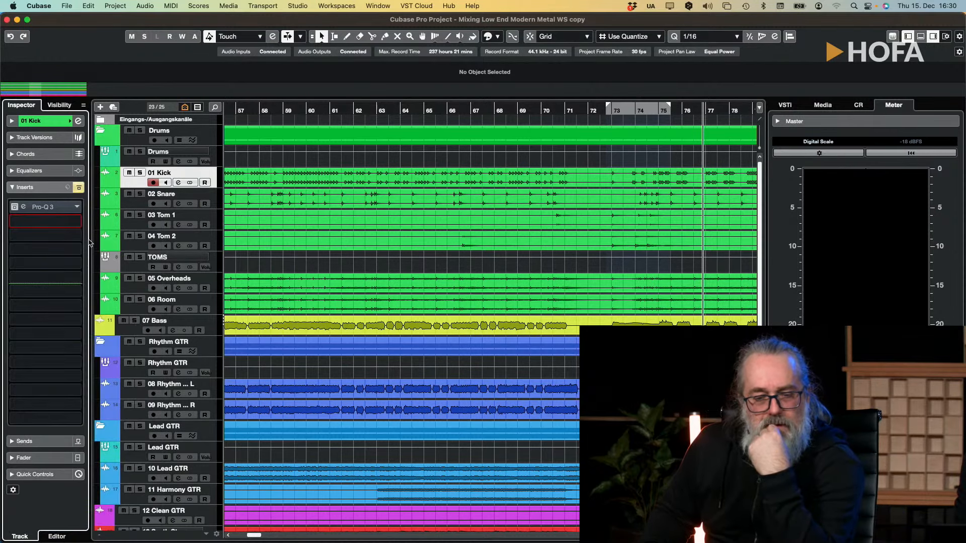
Step: Play the soloed kick with Scheps Omni Channel's Thump at 2 dB, set it to 4 dB, and clear the solo
key("s")
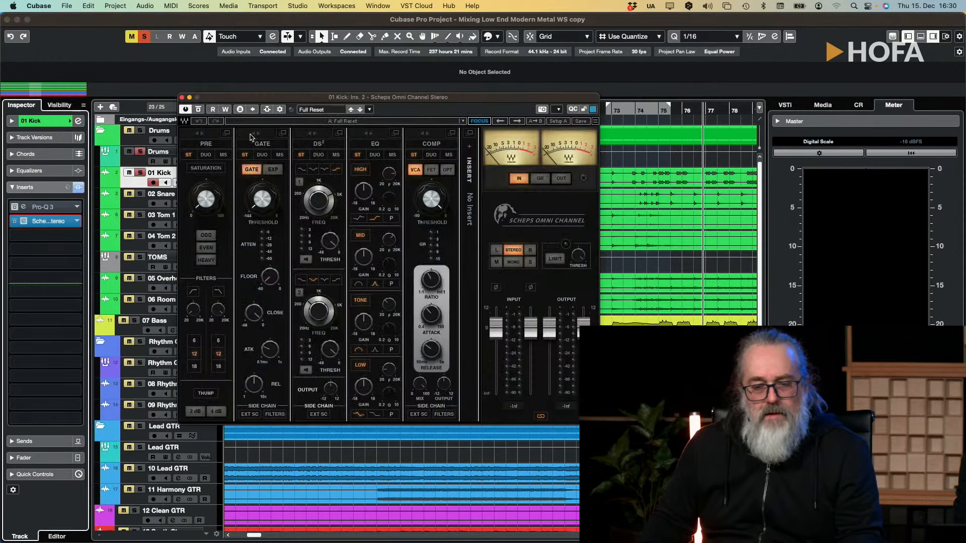
key("space")
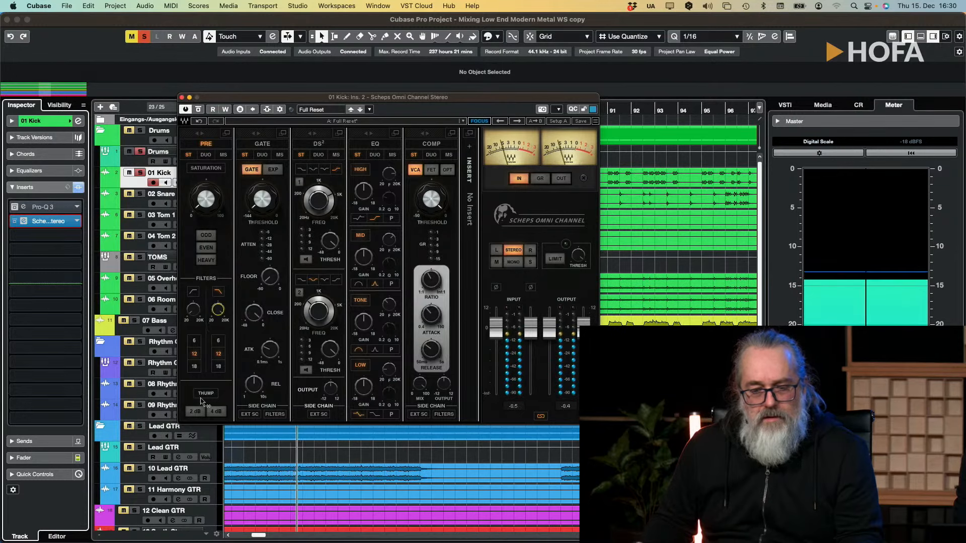
left_click(195, 411)
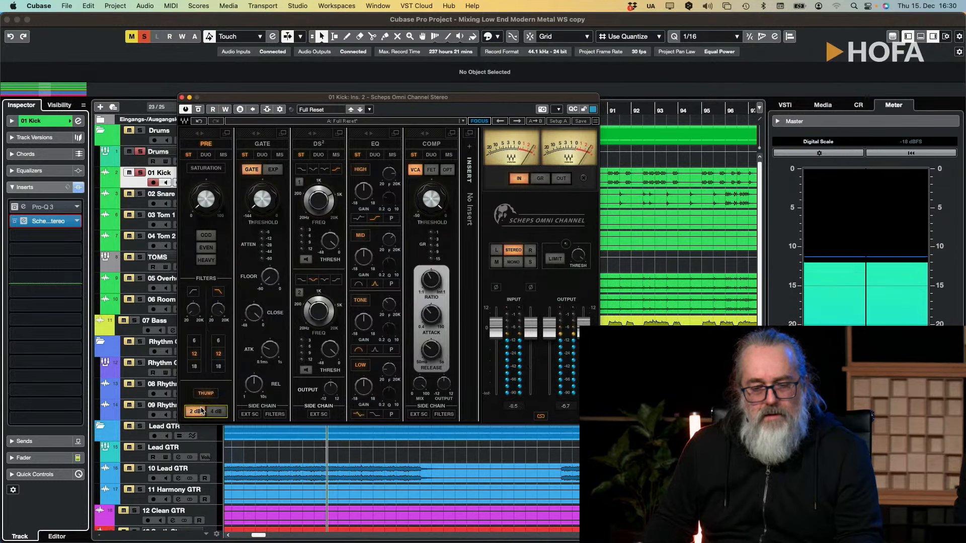
left_click(219, 411)
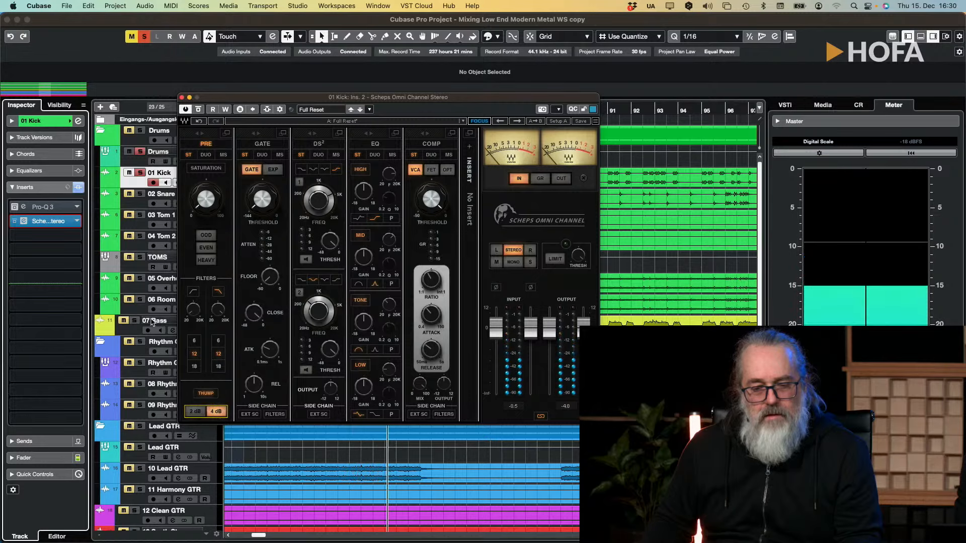
left_click(142, 174)
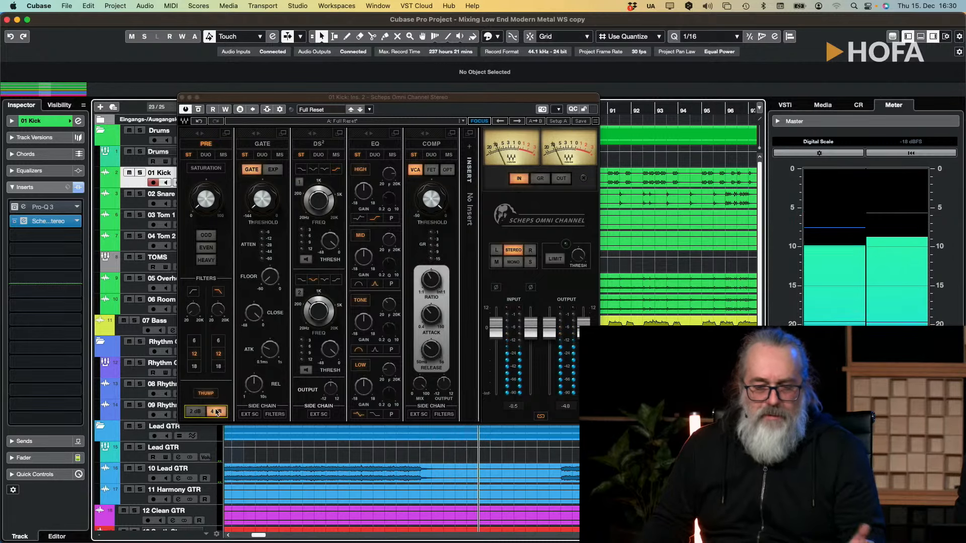
Step: Compare Pro-Q 3 and Scheps Omni Channel on the kick in the full mix, leaving Pro-Q 3 active and Scheps Omni Channel bypassed
left_click(14, 222)
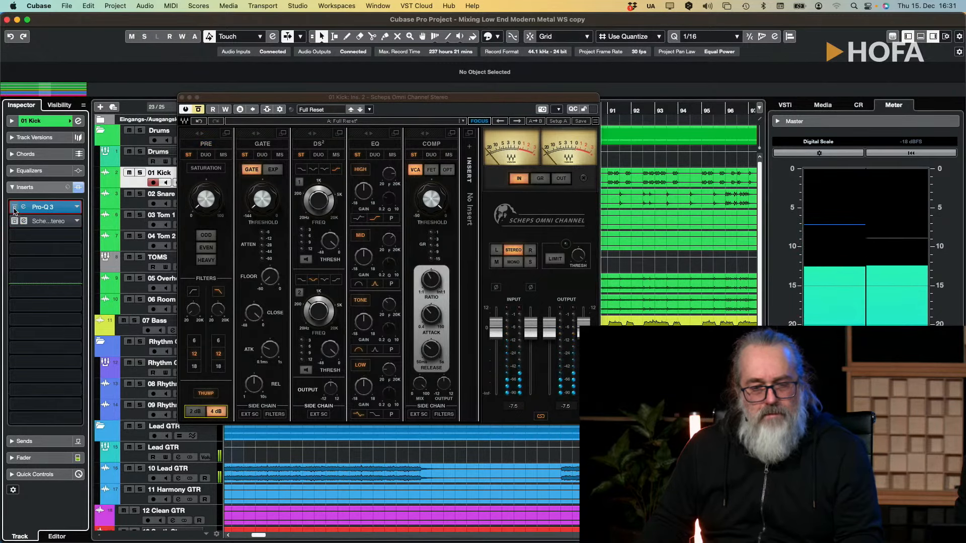
left_click(14, 222)
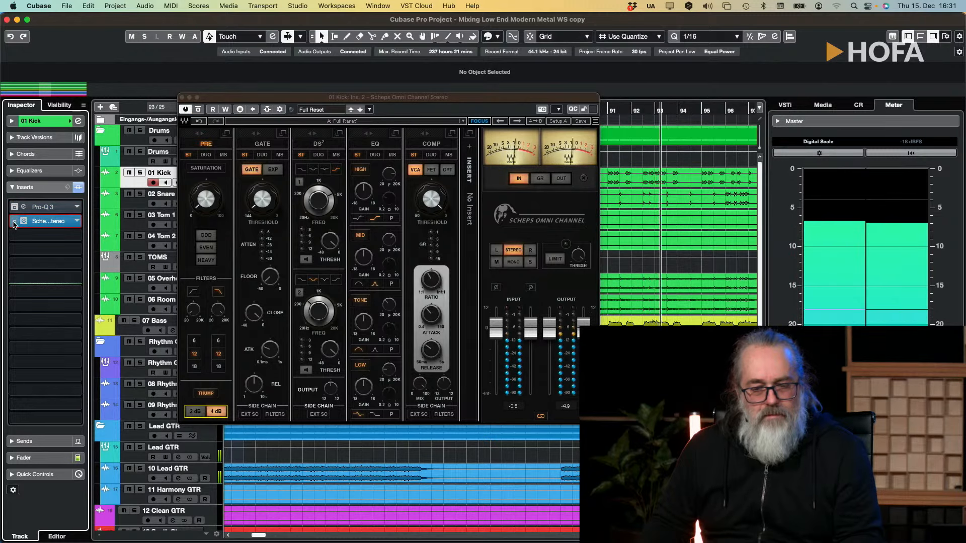
left_click(14, 222)
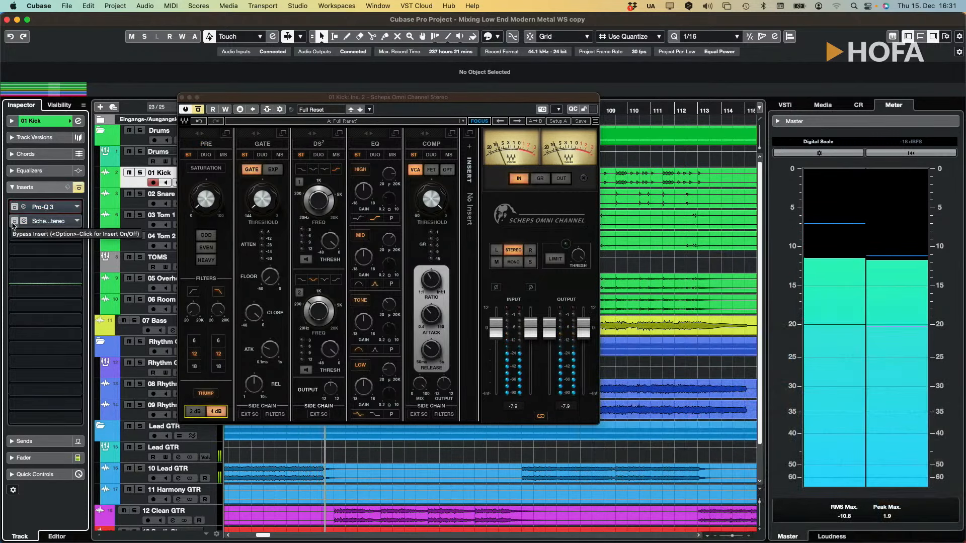
left_click(14, 221)
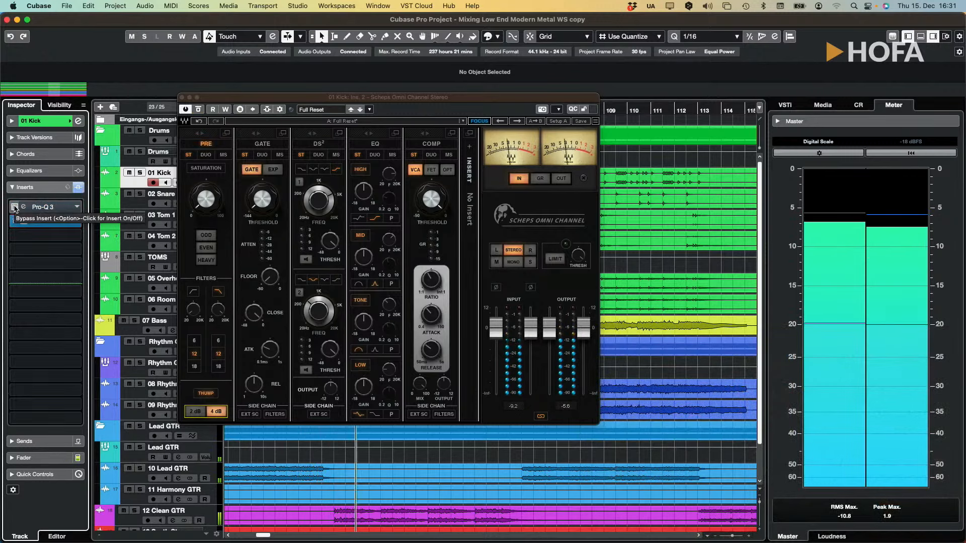
left_click(15, 207)
left_click(14, 222)
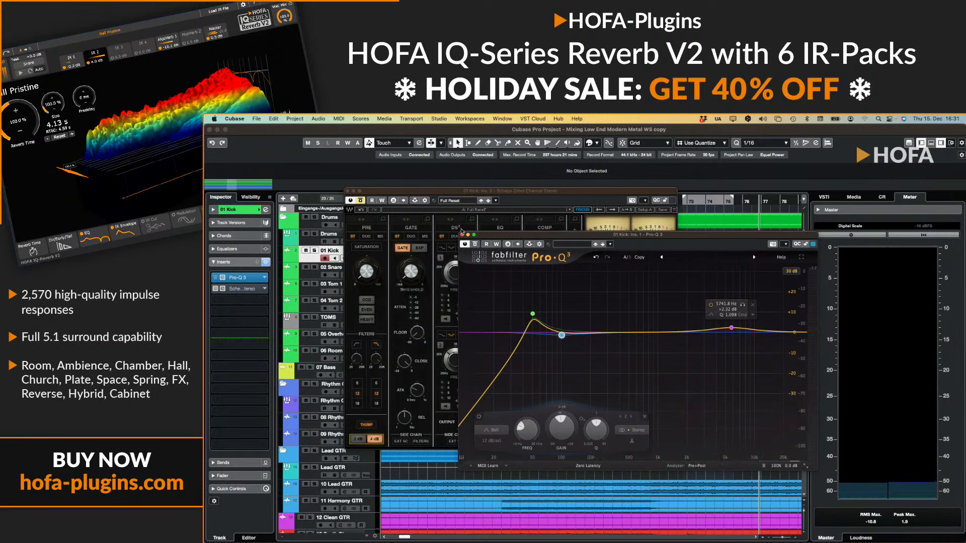
Step: Close the kick's Pro-Q 3 and Scheps Omni Channel windows and show the arrangement from bar 1
left_click(462, 234)
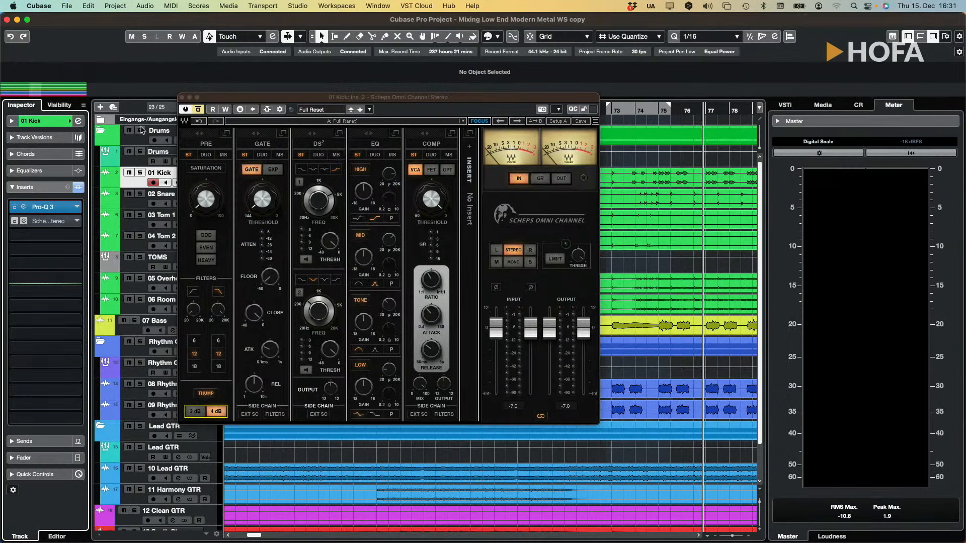
left_click(182, 97)
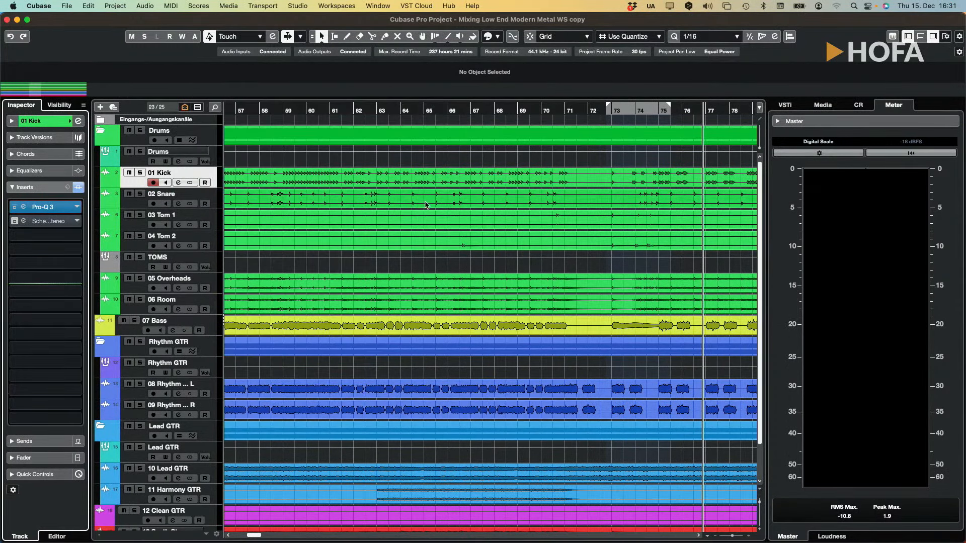
left_click_drag(386, 109, 242, 96)
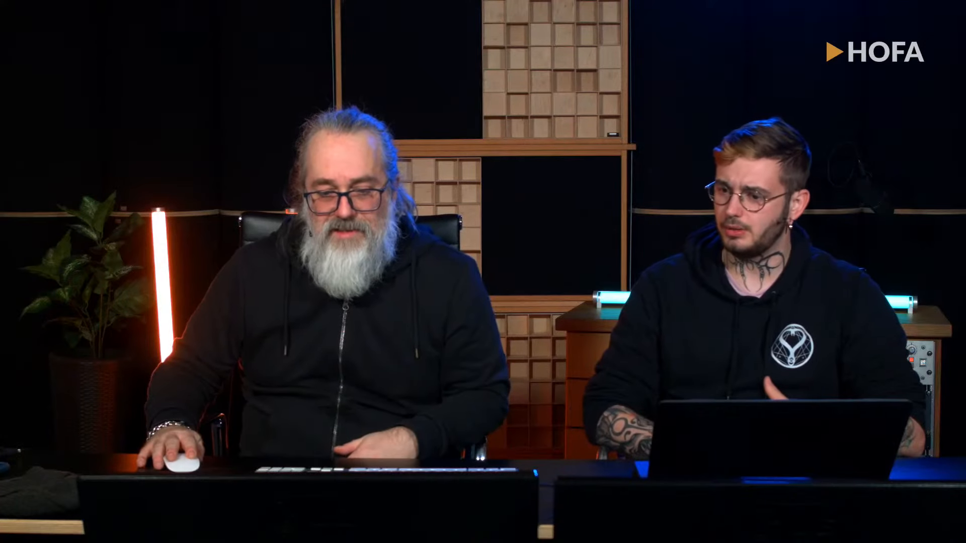
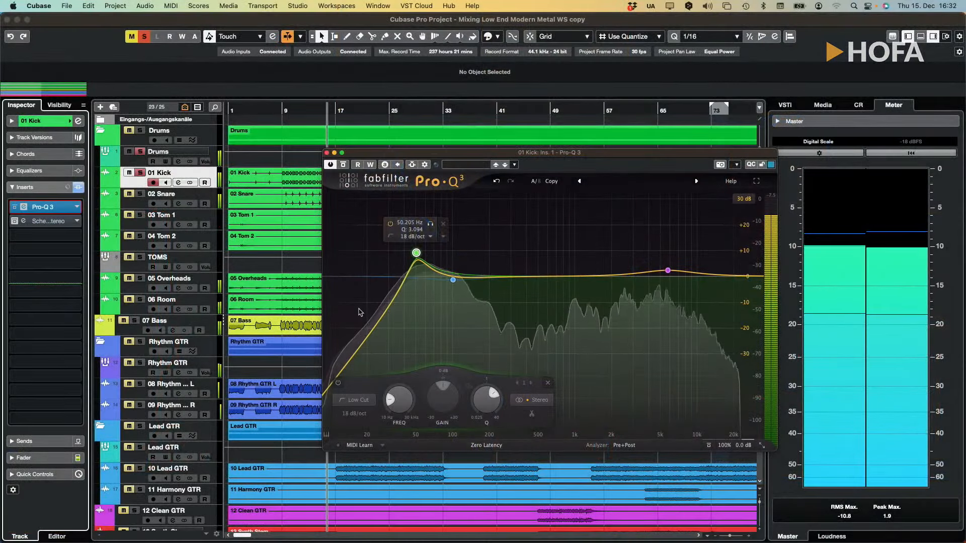
Step: Compare the kick's Pro-Q 3 low cut at 12 dB/oct, playing from about bar 12, and return its slope to 18 dB/oct
left_click(354, 413)
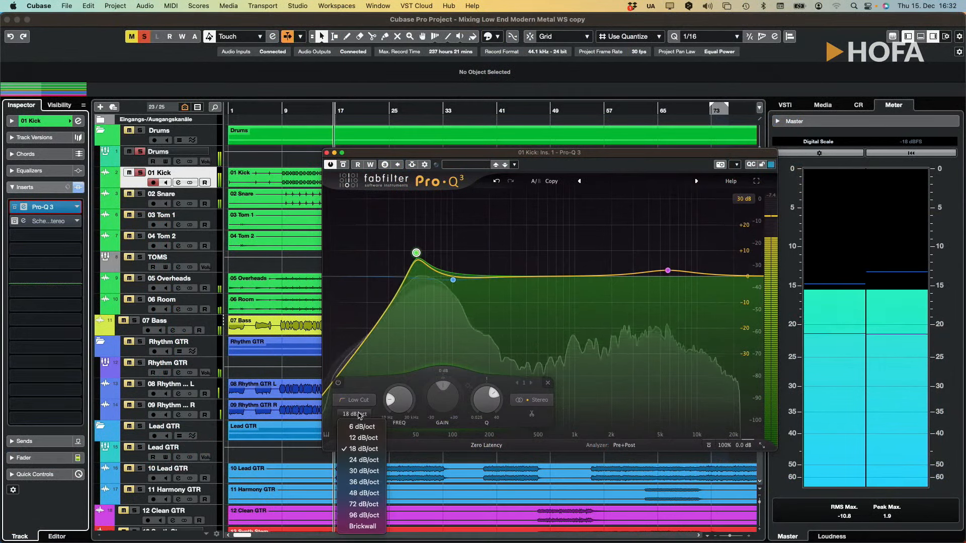
left_click(363, 438)
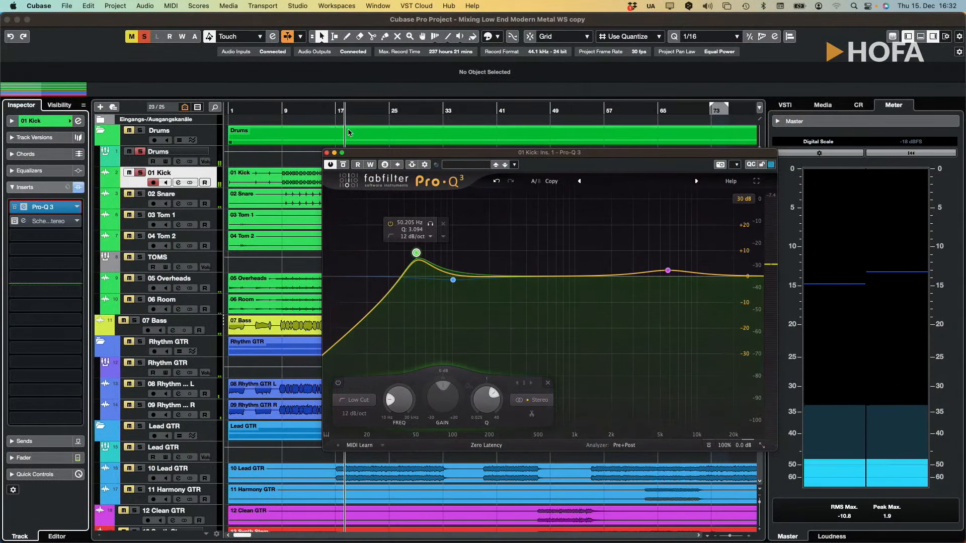
left_click(303, 109)
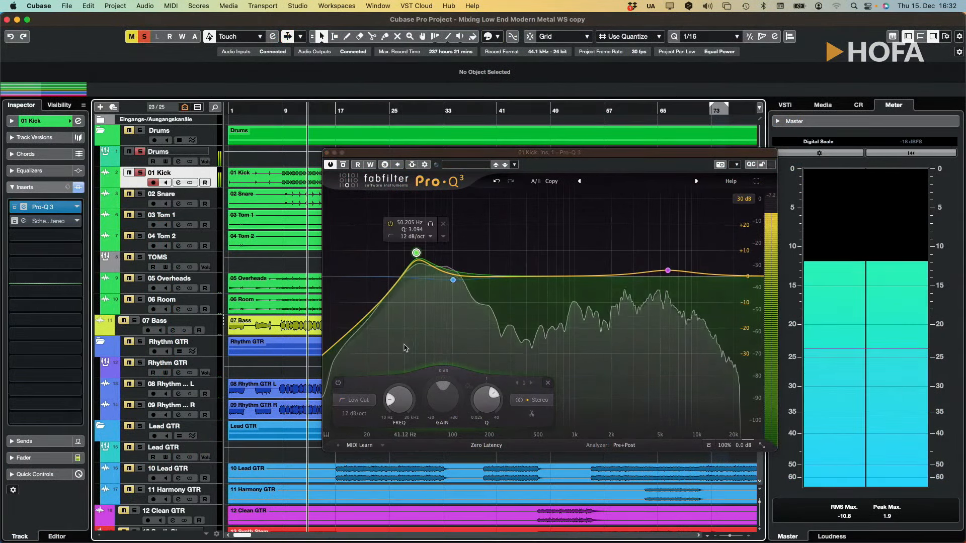
left_click(355, 413)
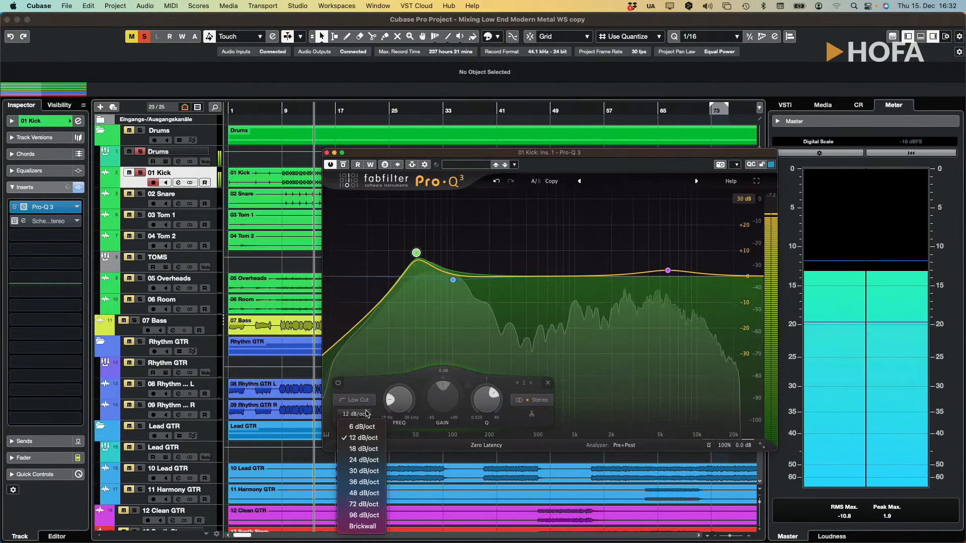
left_click(369, 449)
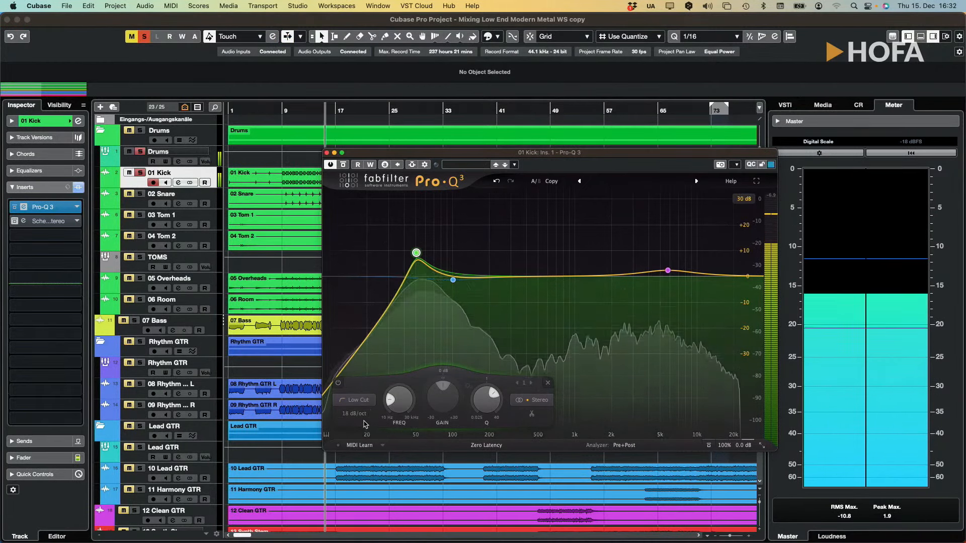
Step: Audition the kick EQ's low cut at slopes of 6, 12 and 18 dB/oct during playback
key("space")
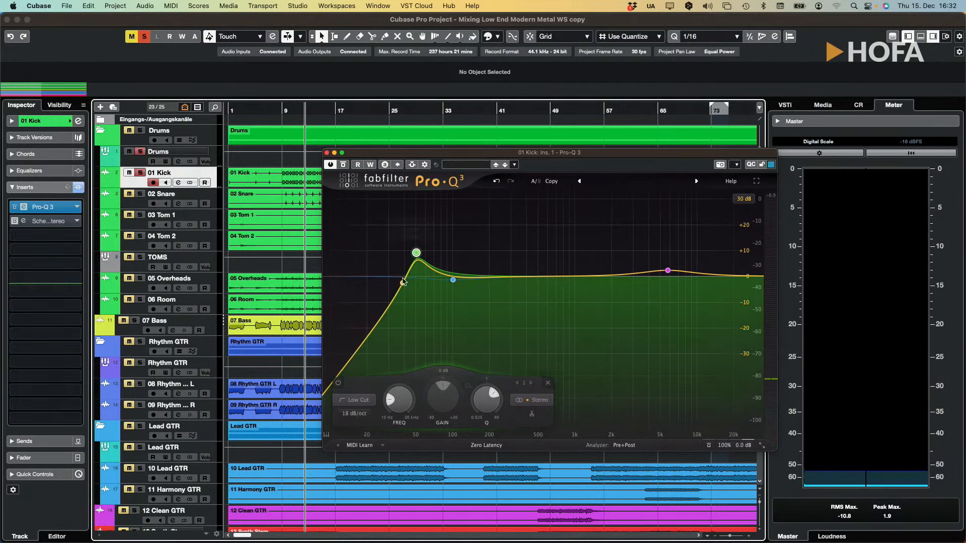
mouse_move(417, 259)
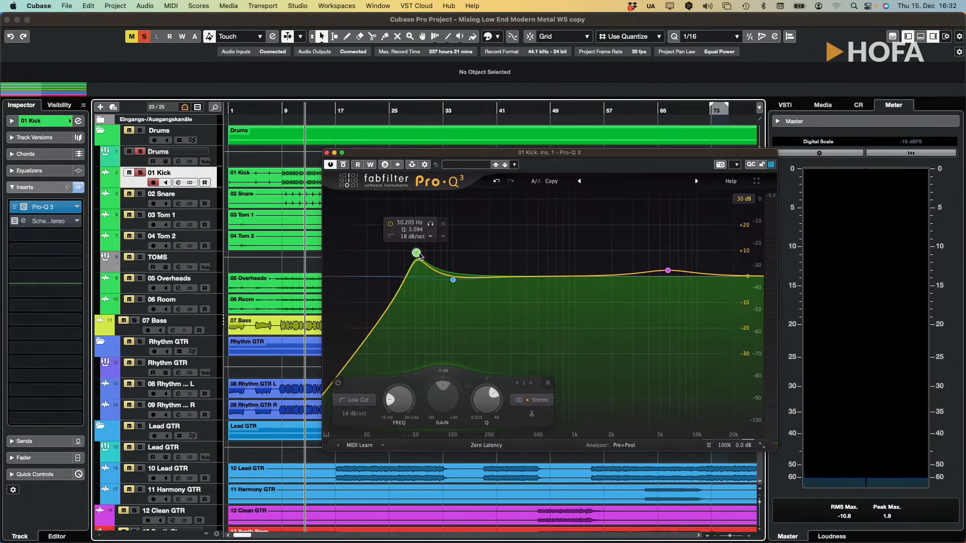
left_click(355, 414)
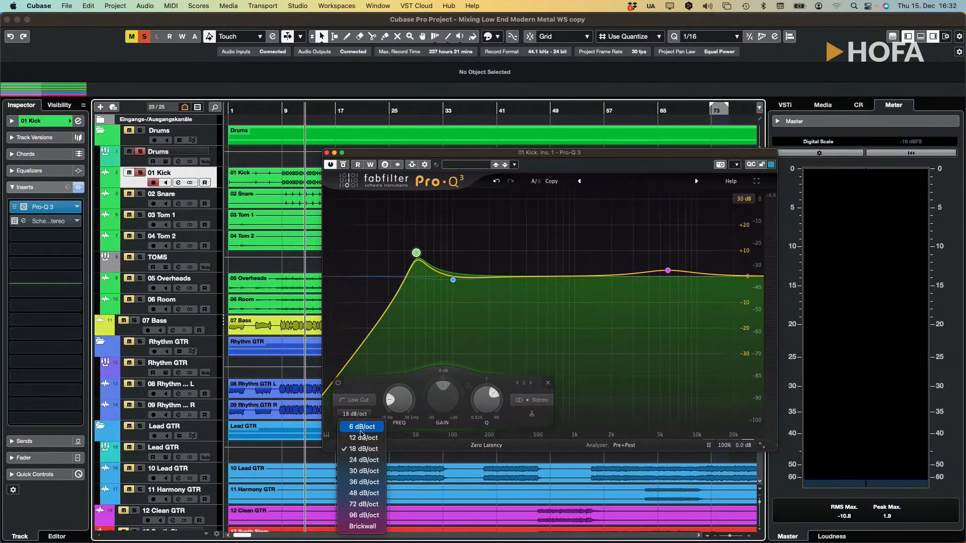
left_click(360, 430)
key("space")
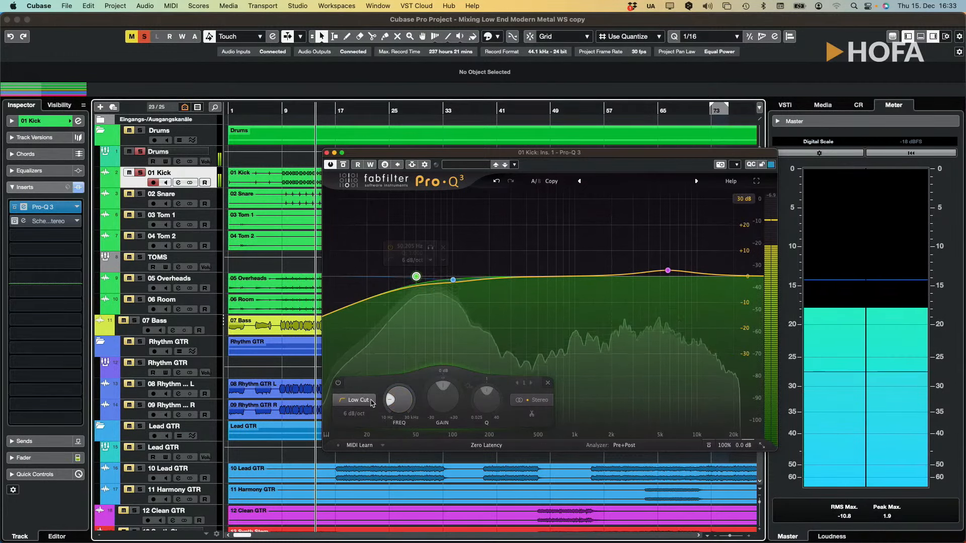
left_click(354, 413)
left_click(365, 438)
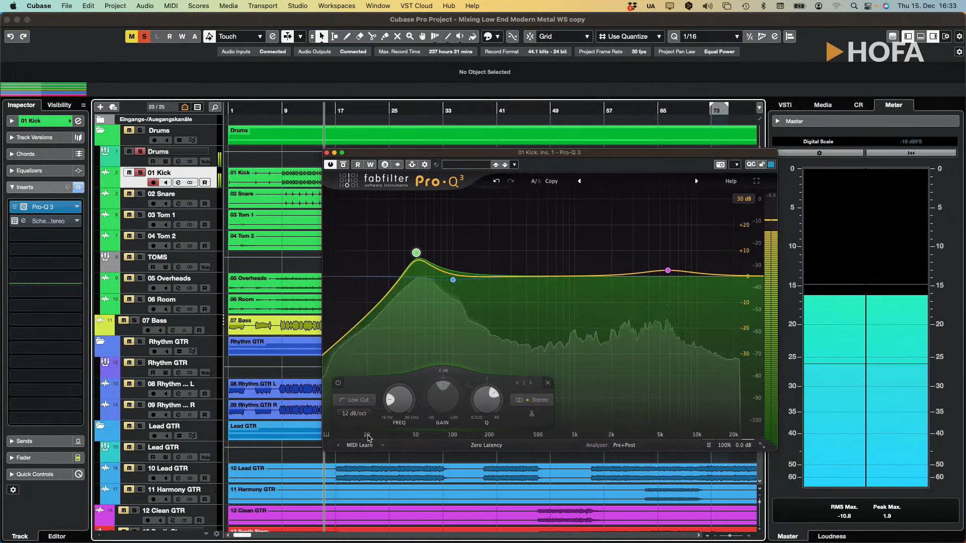
left_click(360, 414)
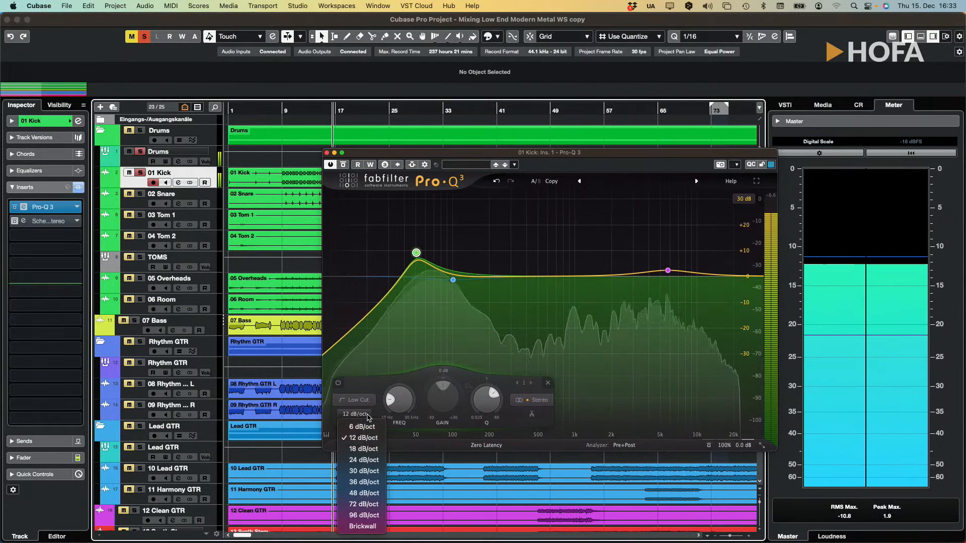
left_click(368, 450)
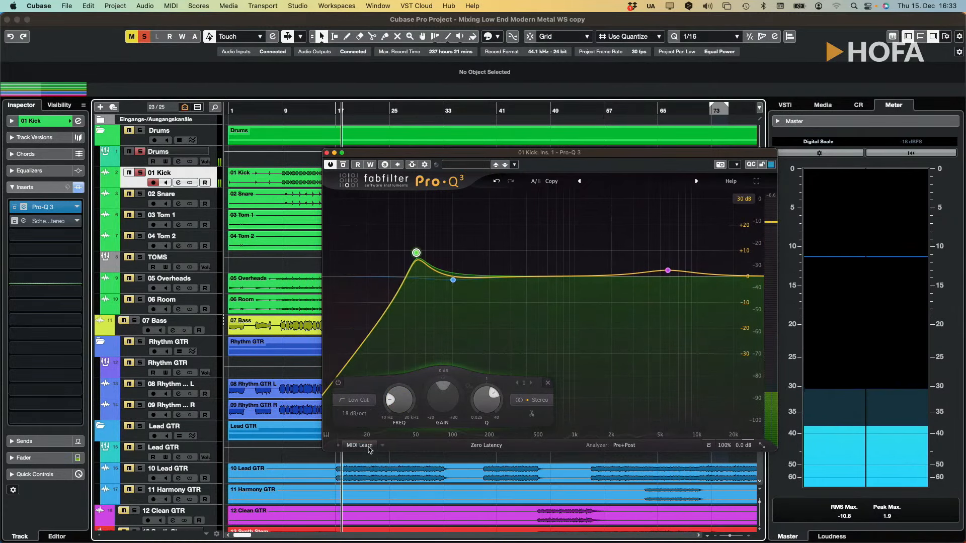
Step: Restart playback and audition steeper kick low cut slopes of 24, 30 and 36 dB/oct
key("space")
key("space")
left_click(369, 416)
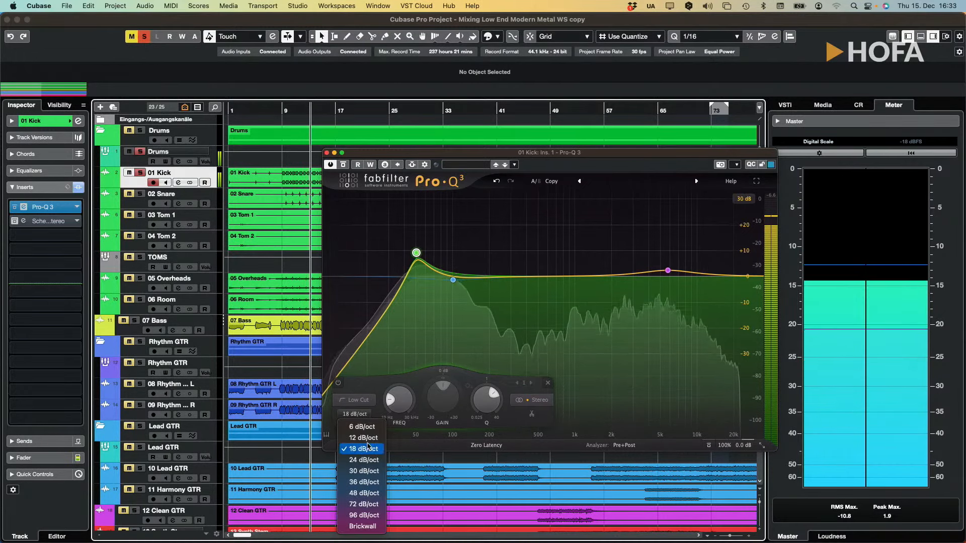
left_click(363, 451)
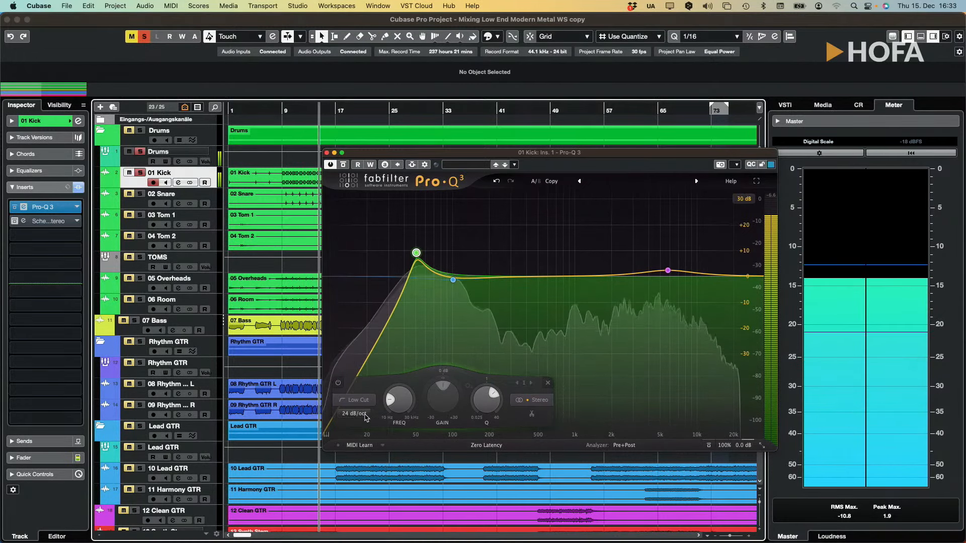
left_click(365, 415)
left_click(366, 471)
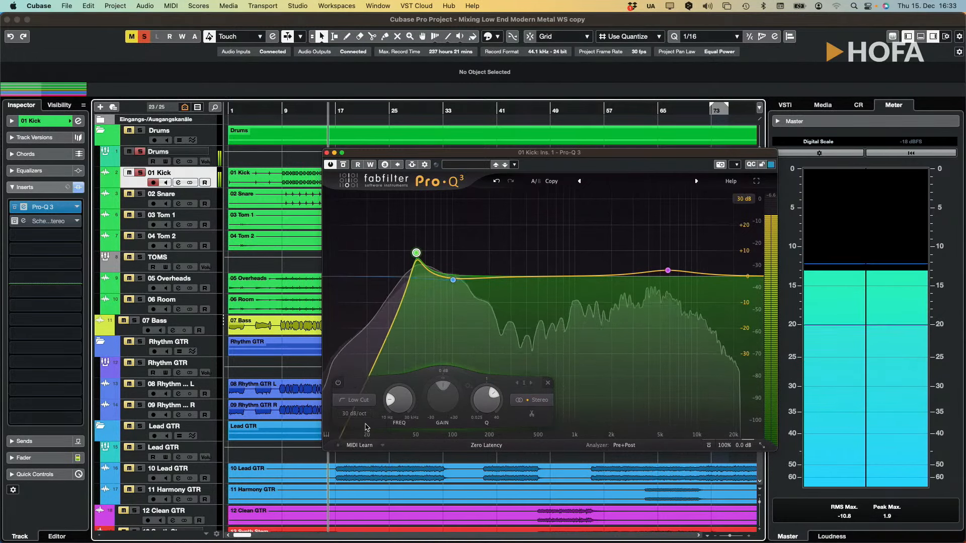
left_click(366, 414)
left_click(366, 481)
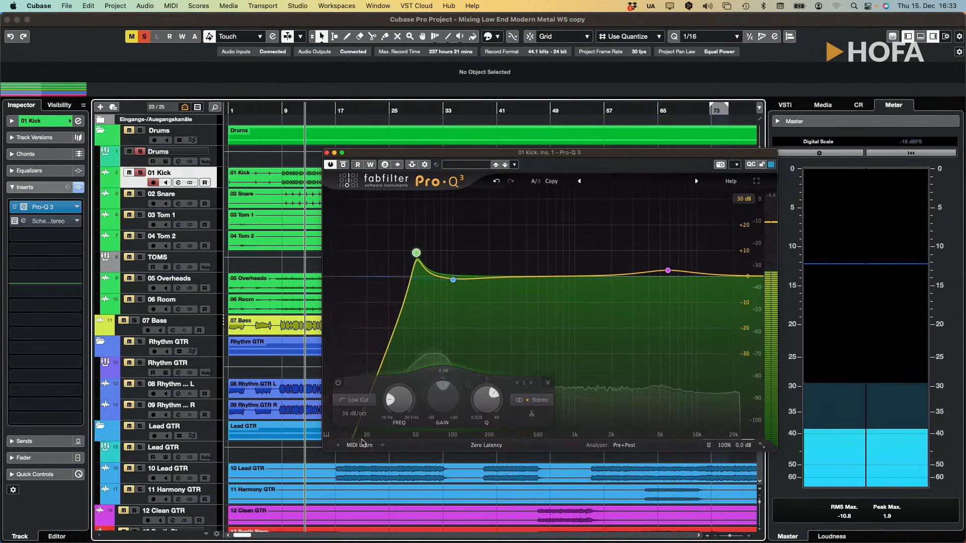
Step: Set the kick EQ's low cut slope to 12 dB/oct and take the kick and drums out of solo
left_click(366, 414)
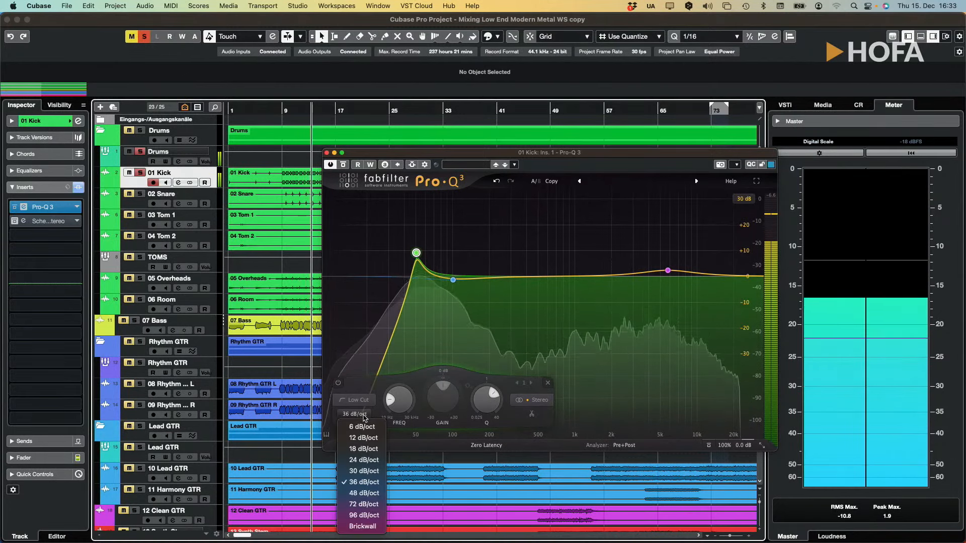
left_click(365, 442)
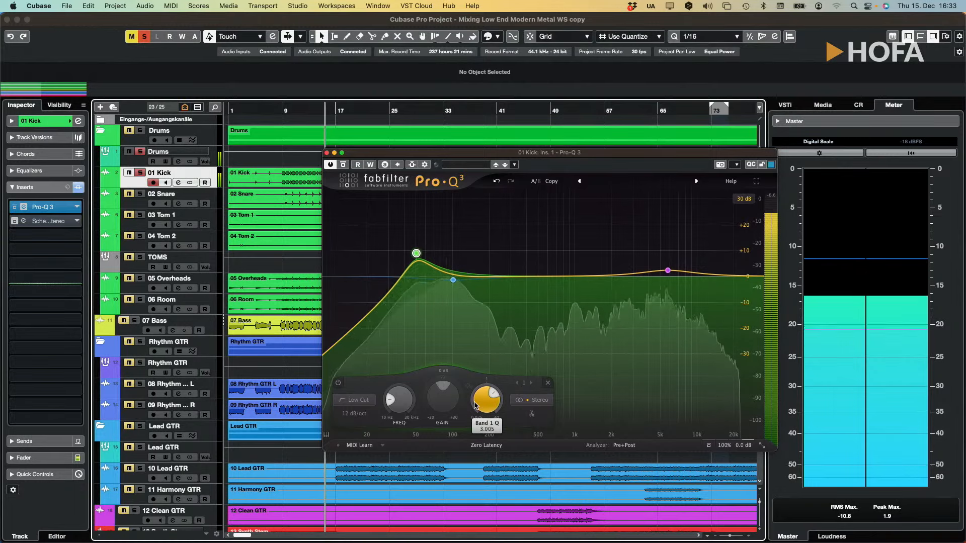
left_click(140, 173)
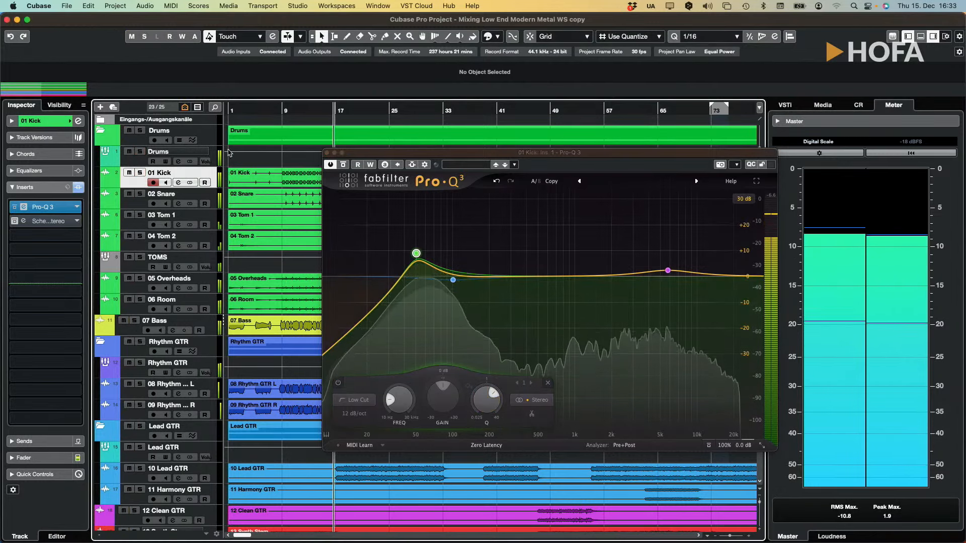
Step: Compare the kick EQ bypassed and active in the full mix from bar 9, and close its window
left_click(286, 111)
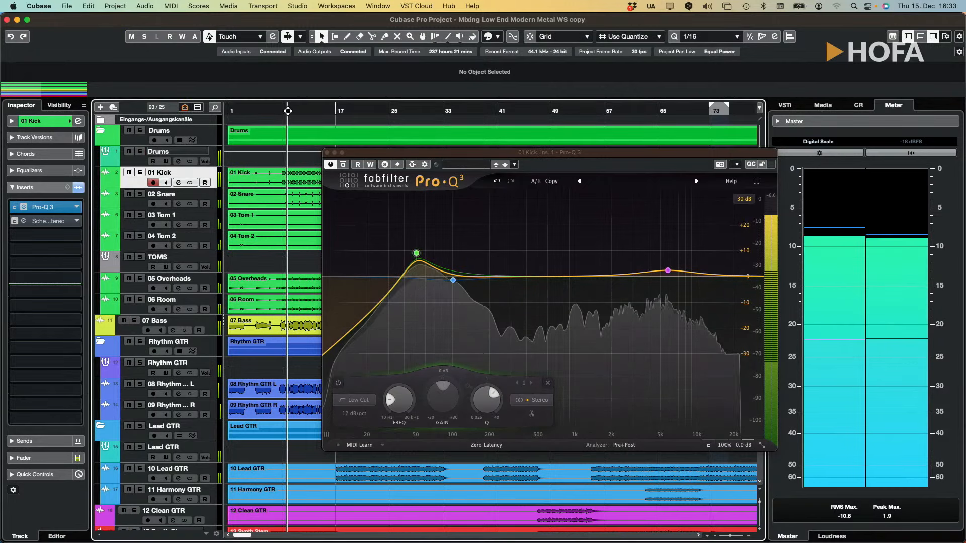
left_click(342, 165)
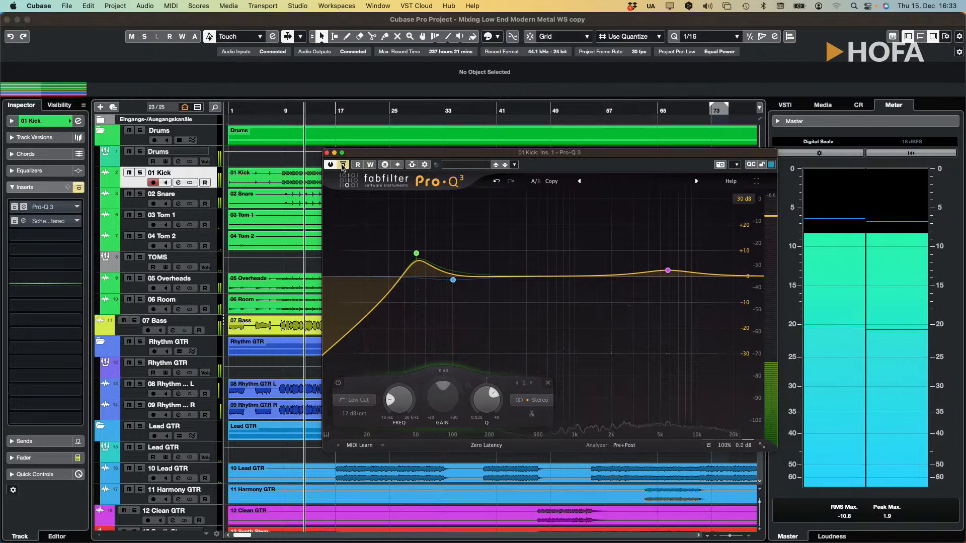
left_click(342, 165)
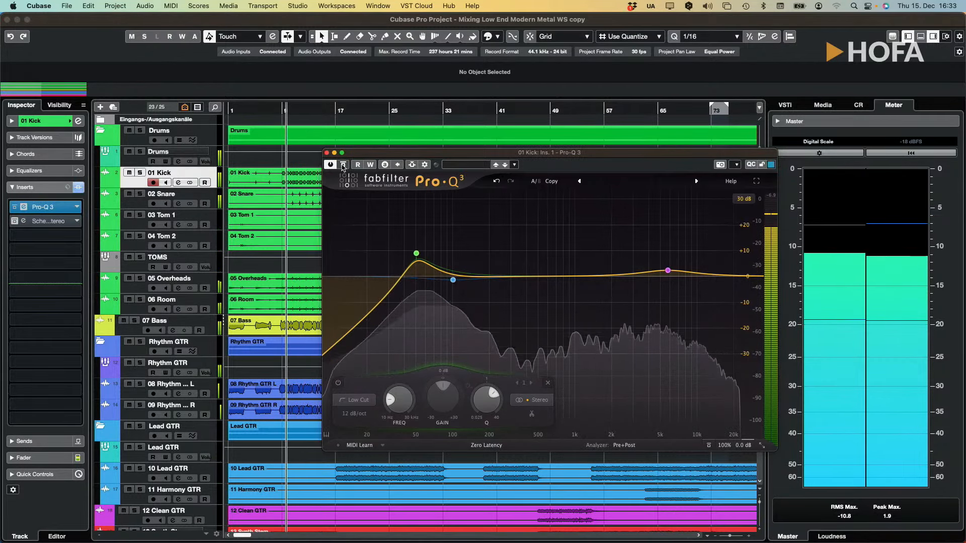
key("space")
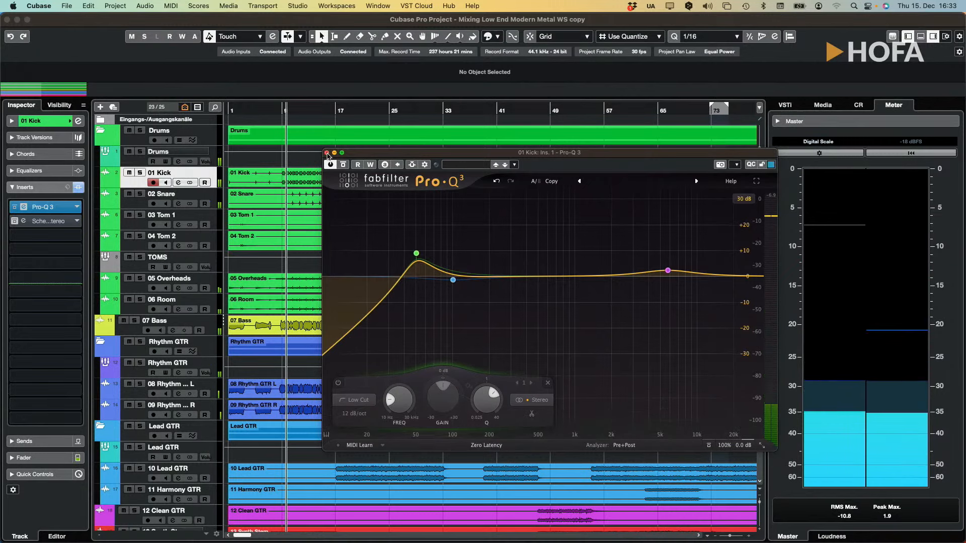
left_click(327, 153)
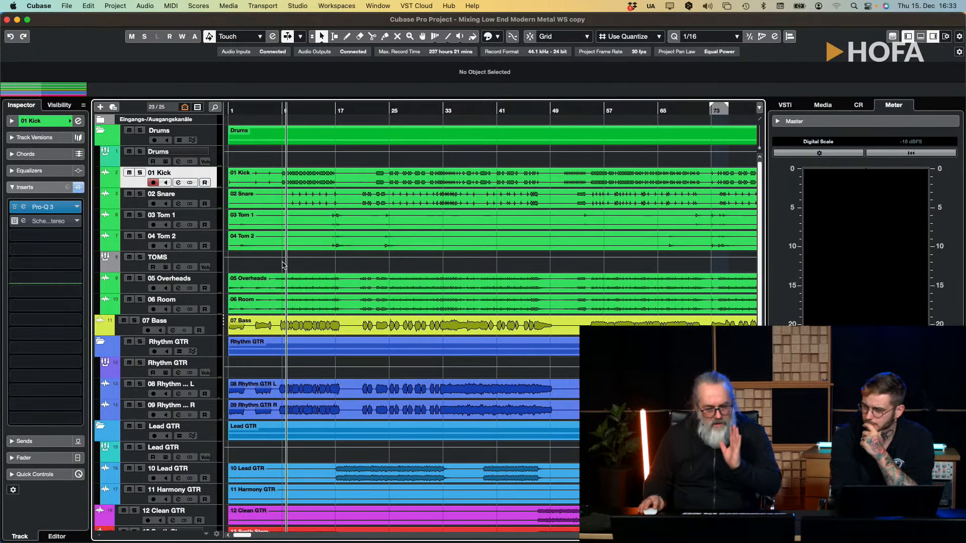
Step: Activate the SSL Fusion Vintage Drive insert on the Drums group and listen to it soloed and in the full mix
left_click(141, 152)
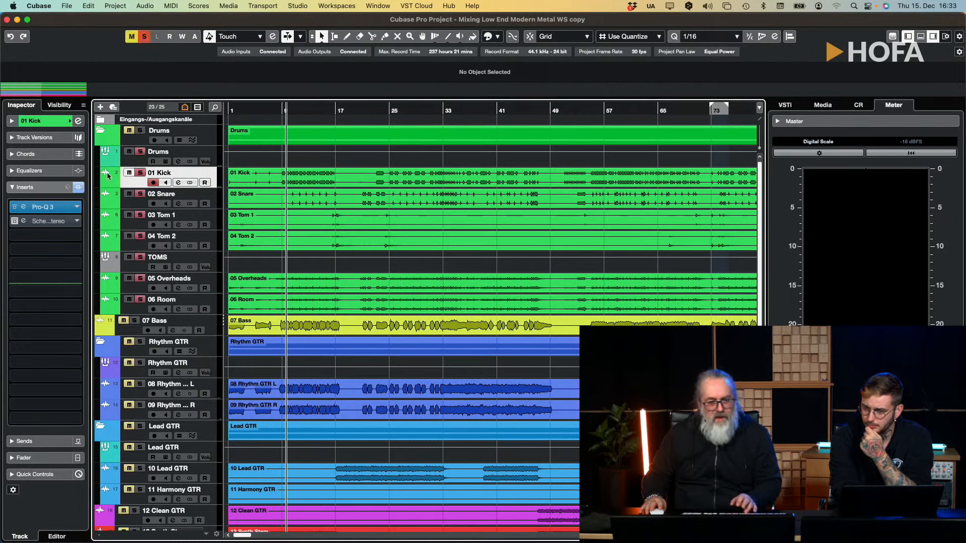
left_click(166, 158)
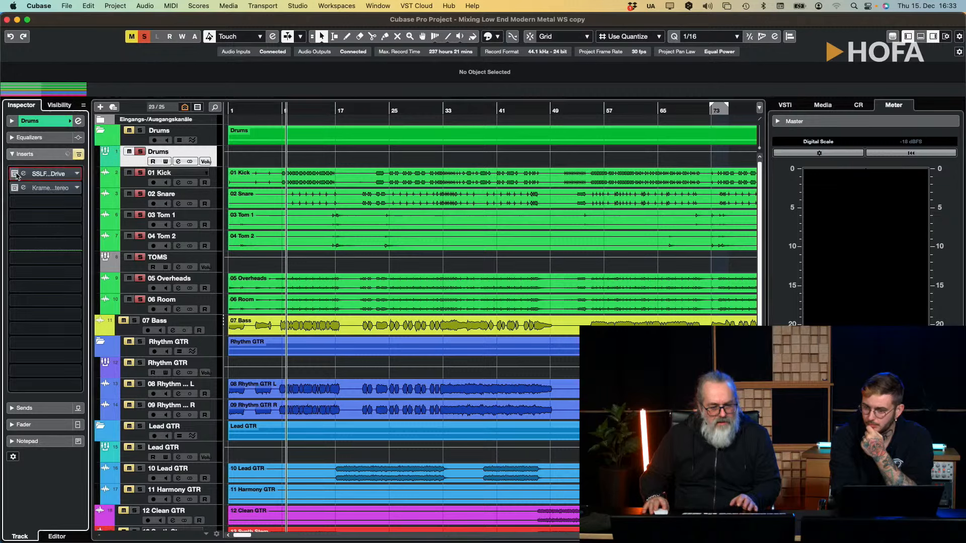
key("space")
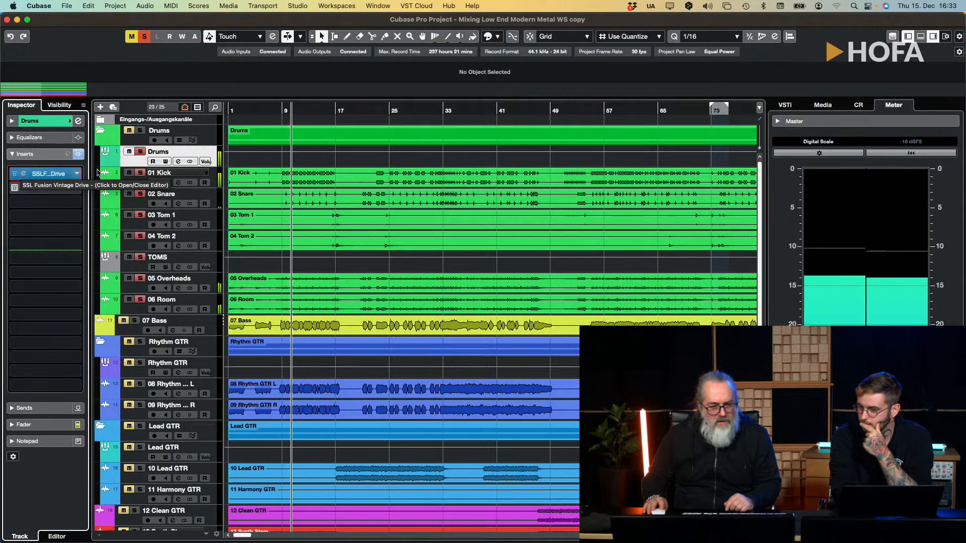
key("s")
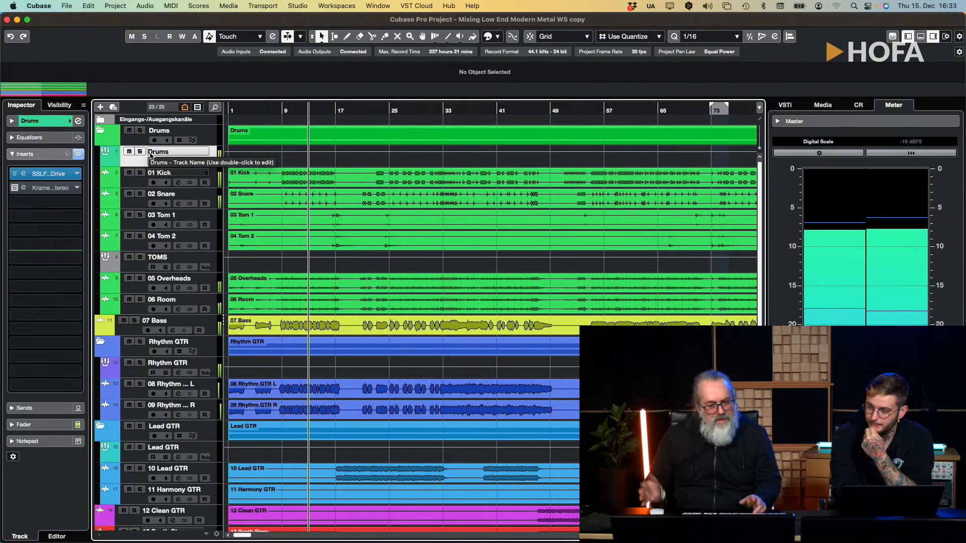
key("space")
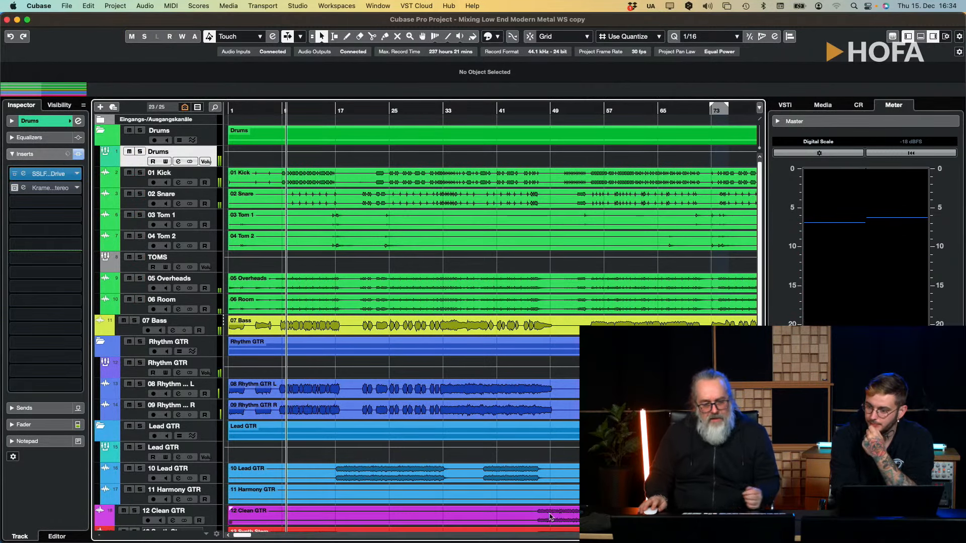
Step: Activate the UADx Pultec EQP-1A insert on the Rhythm GTR group and open its editor
left_click(218, 366)
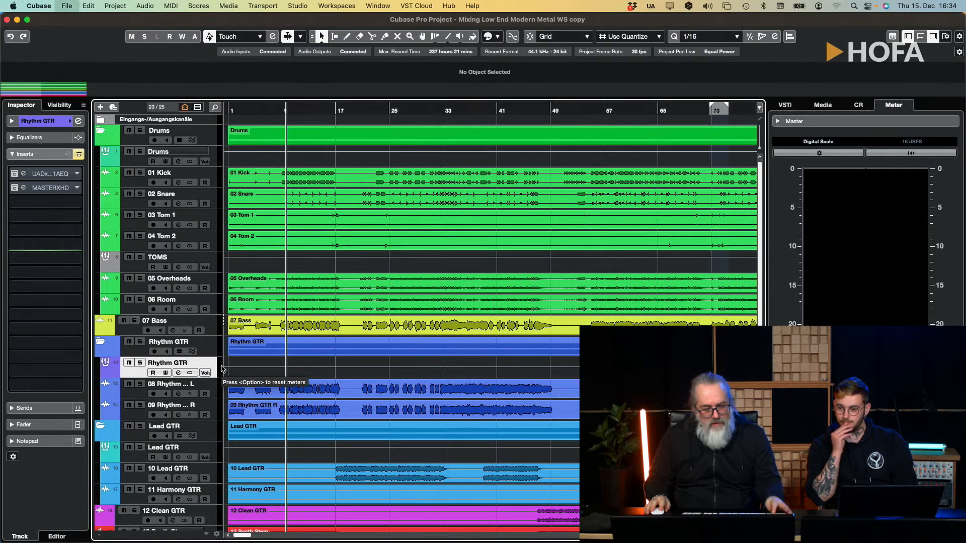
left_click(15, 174)
left_click(31, 174)
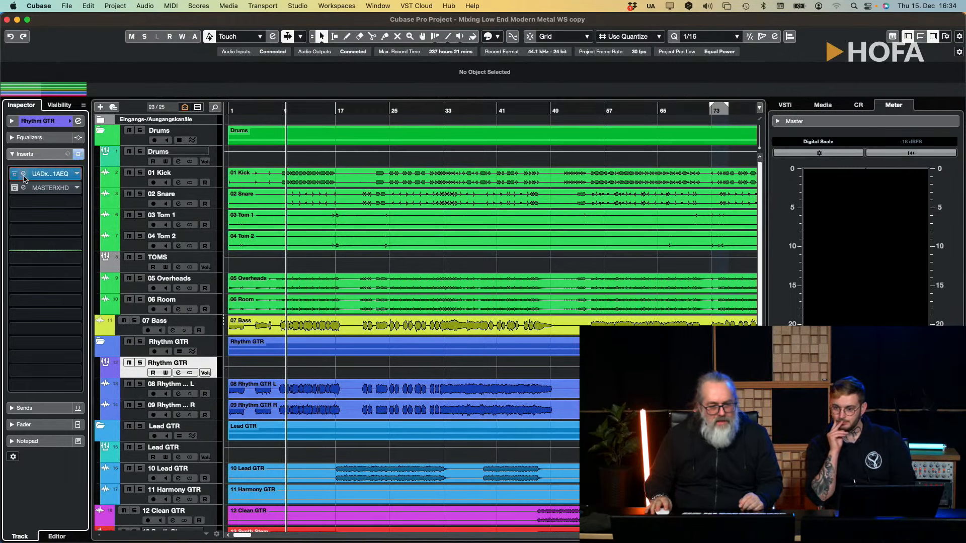
left_click_drag(312, 172, 327, 145)
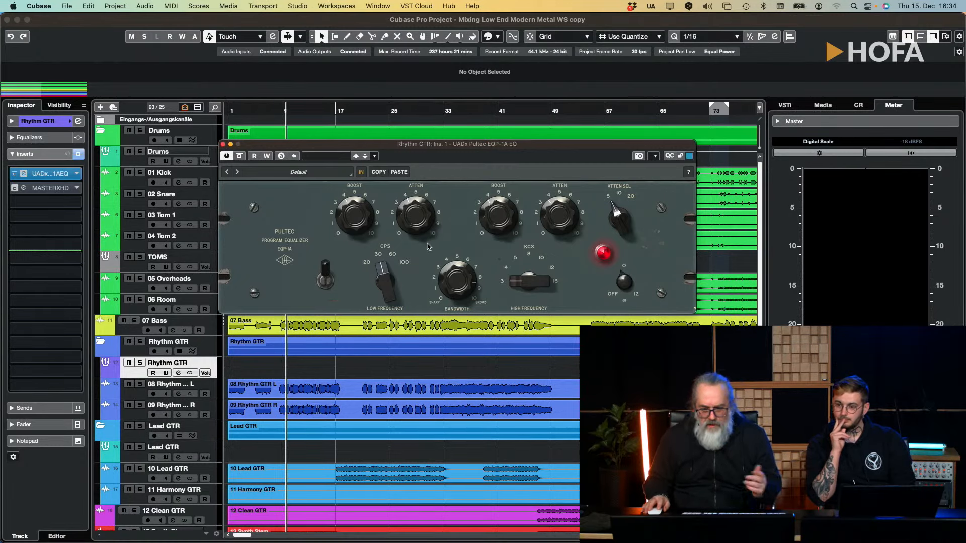
Step: Solo the Rhythm GTR group and compare its Pultec EQ bypassed and active during playback
left_click(141, 364)
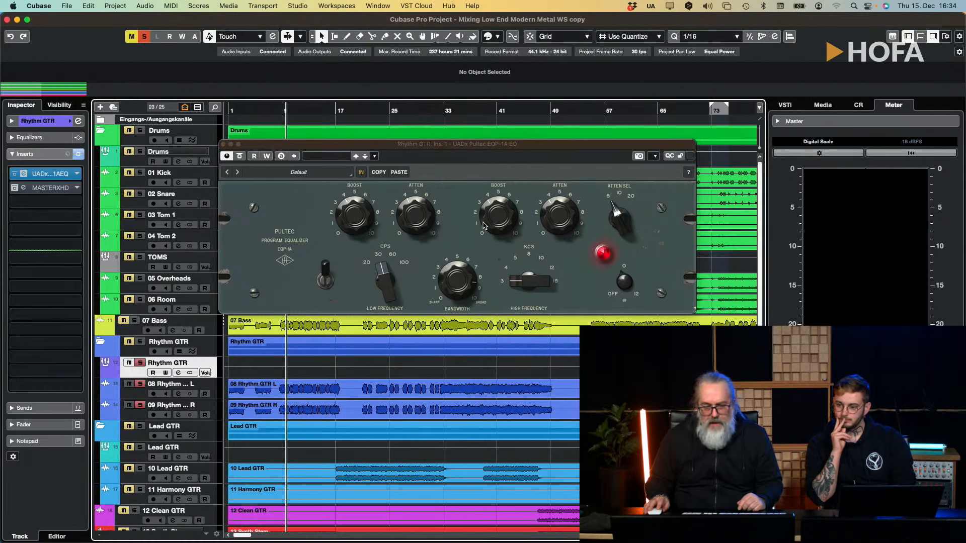
left_click(479, 241)
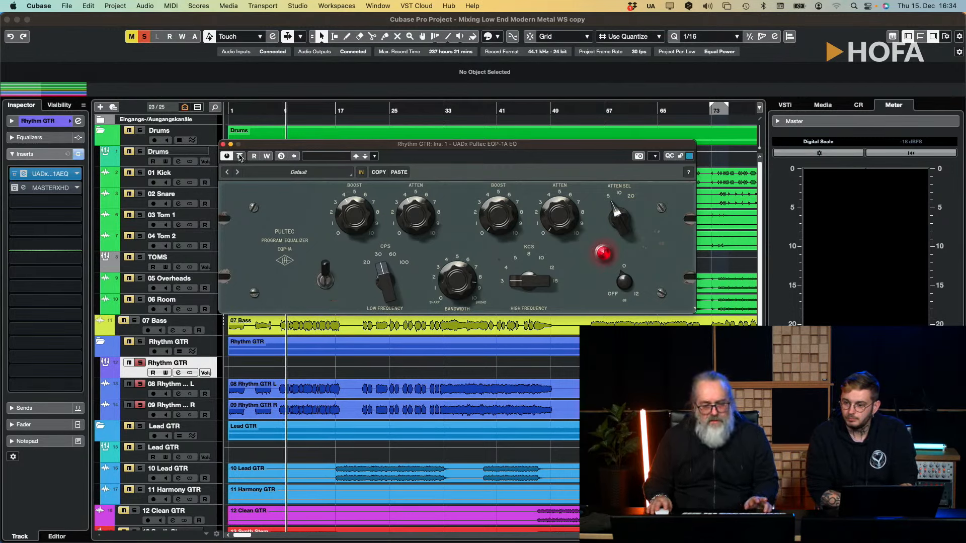
key("space")
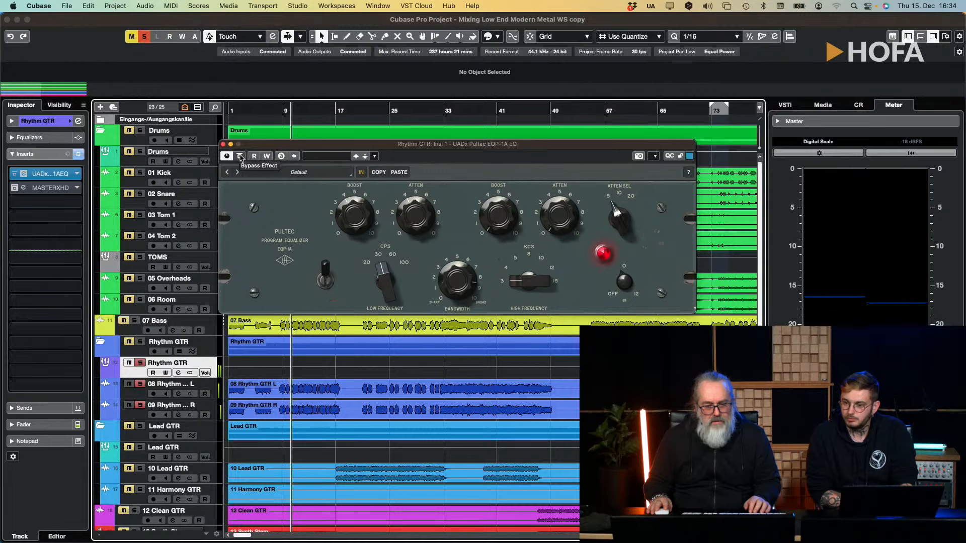
left_click(240, 157)
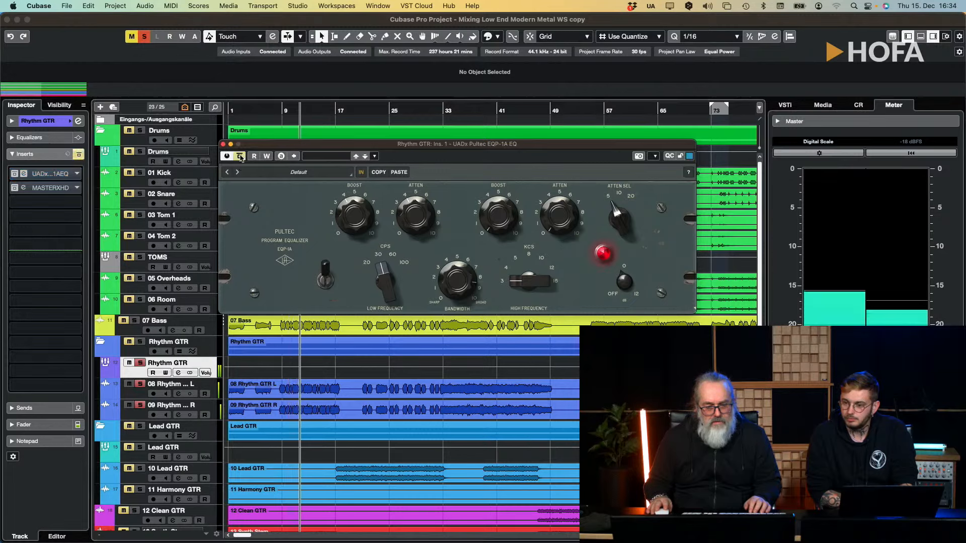
left_click(240, 157)
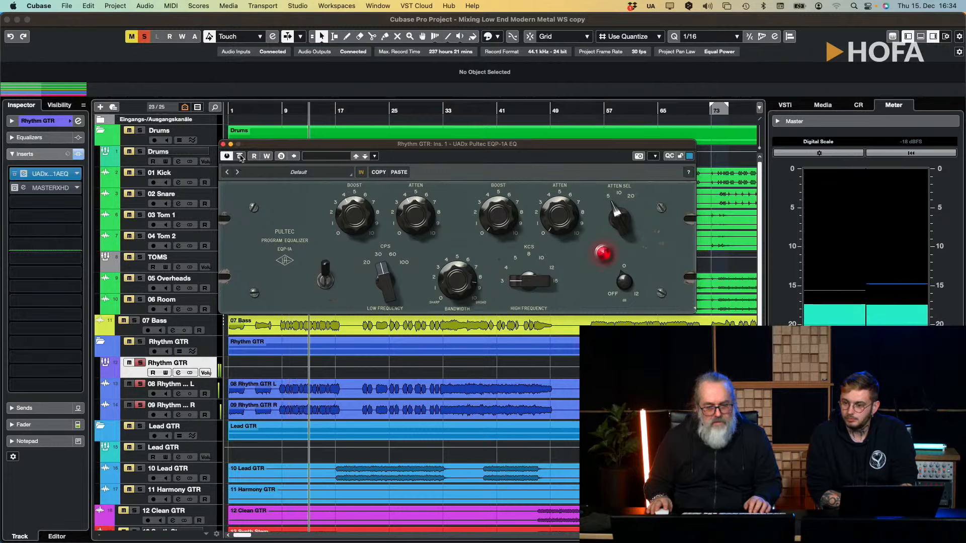
left_click(240, 157)
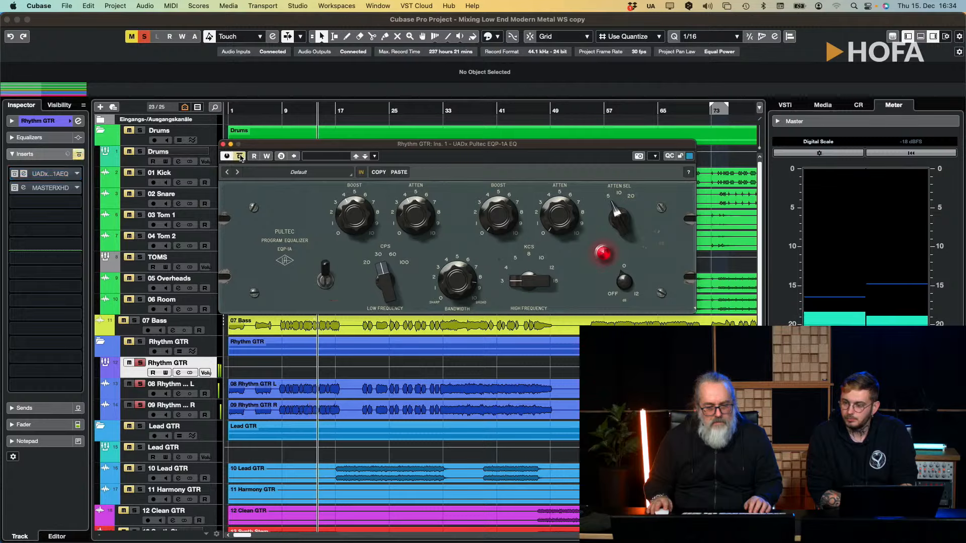
left_click(240, 157)
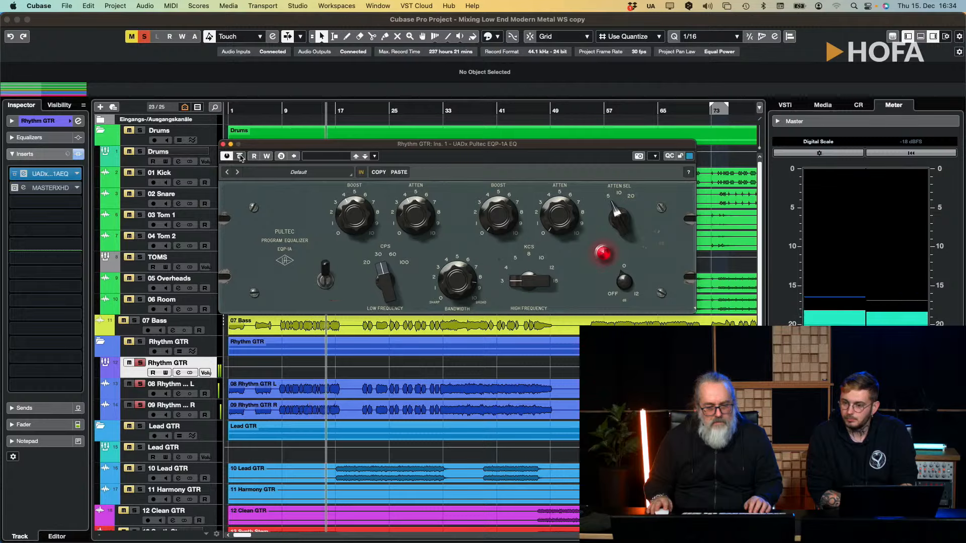
left_click(241, 157)
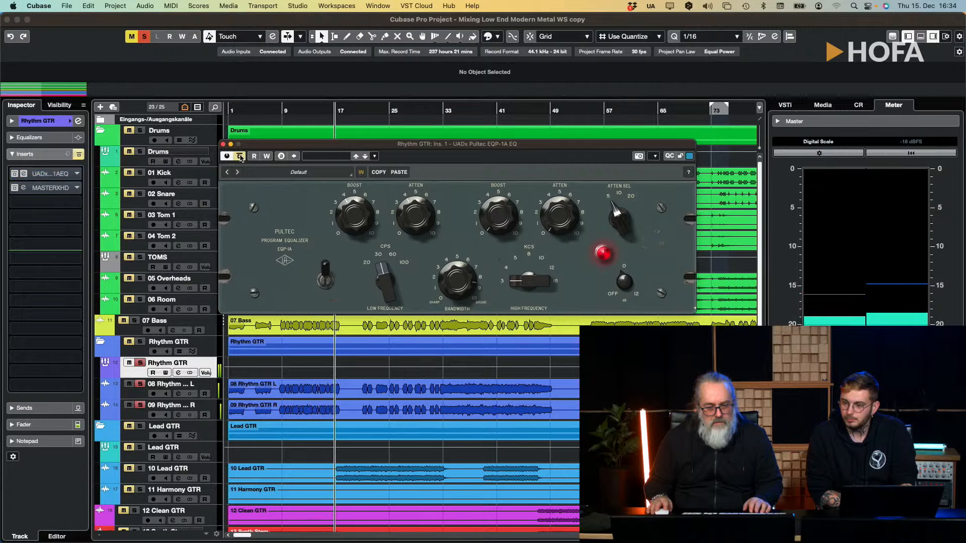
Step: Try the Pultec's low frequency at 60 CPS and compare the soloed rhythm guitars bypassed and active from bar 9
left_click(279, 112)
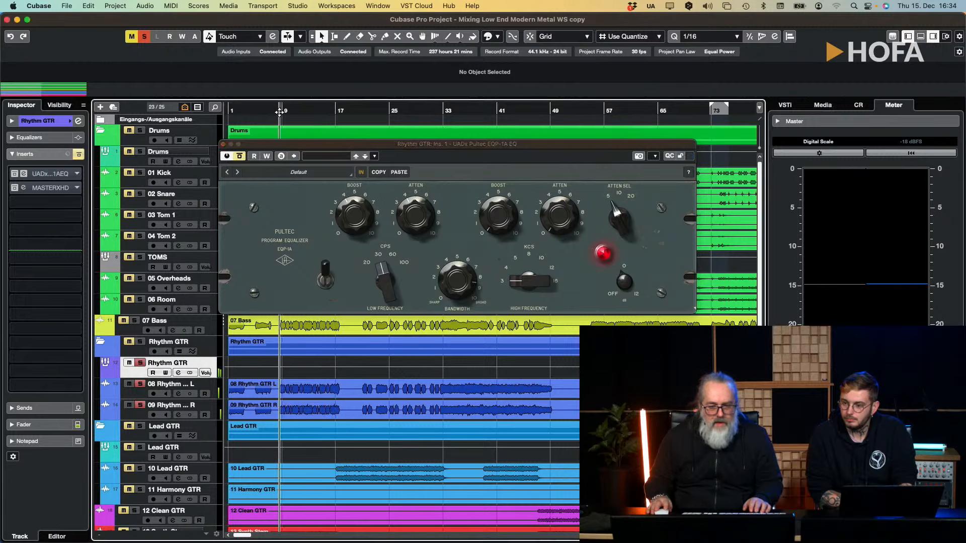
left_click(384, 262)
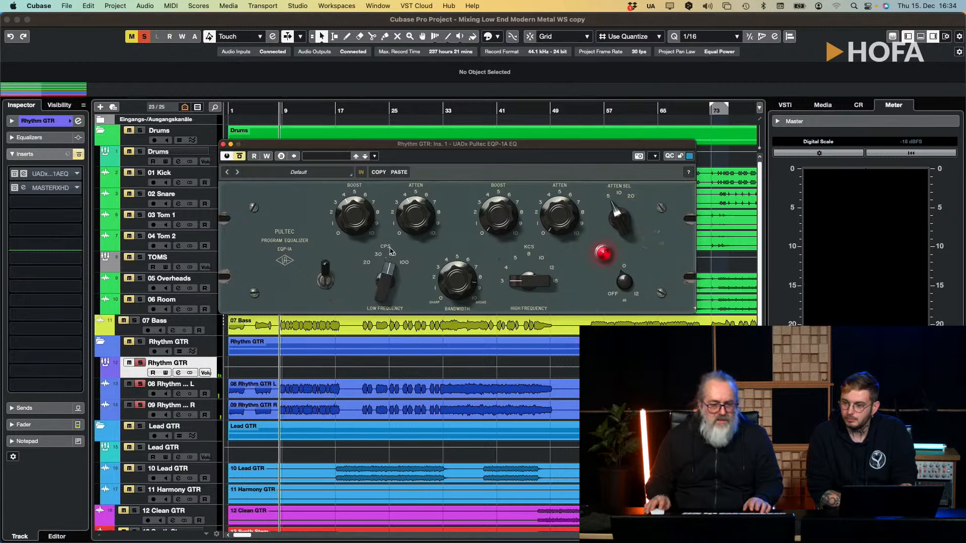
key("space")
left_click(240, 157)
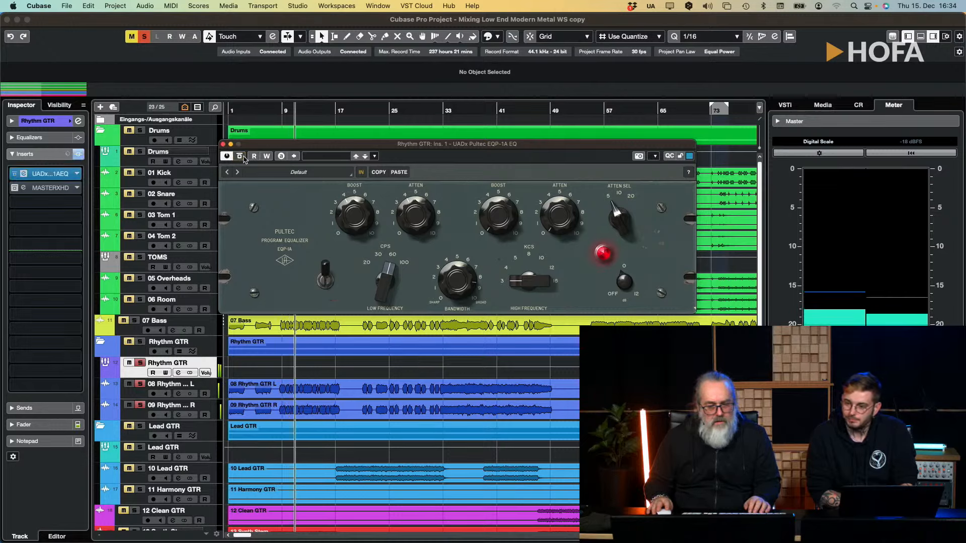
left_click(241, 157)
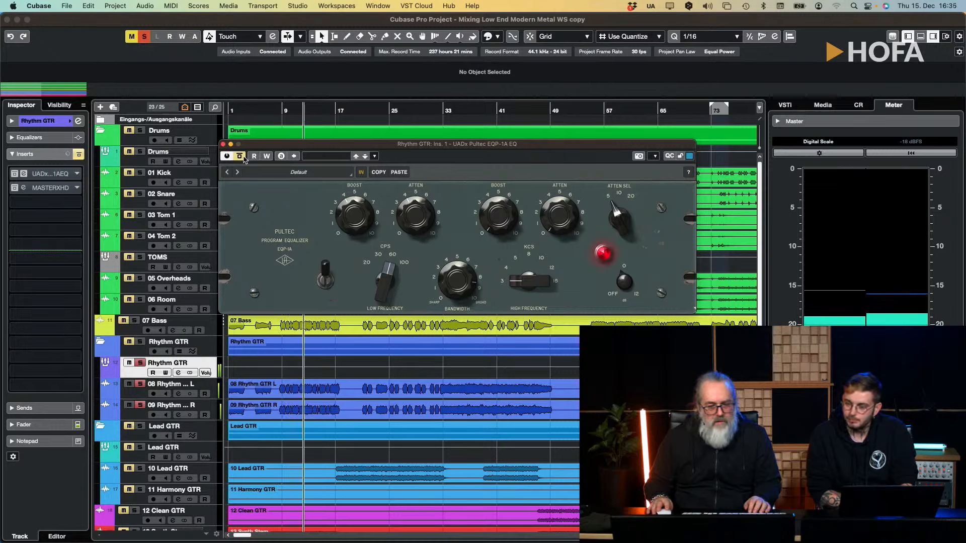
left_click(241, 157)
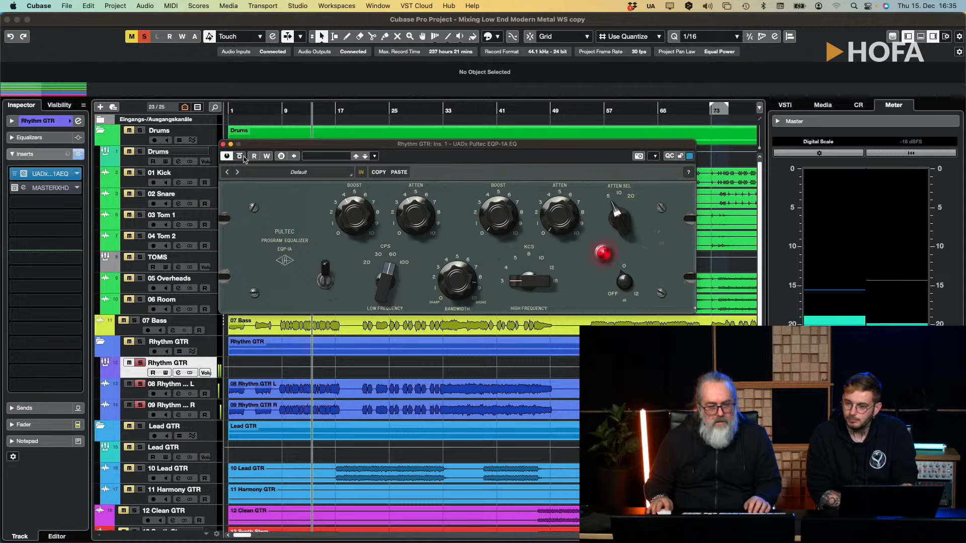
left_click(240, 156)
left_click(242, 157)
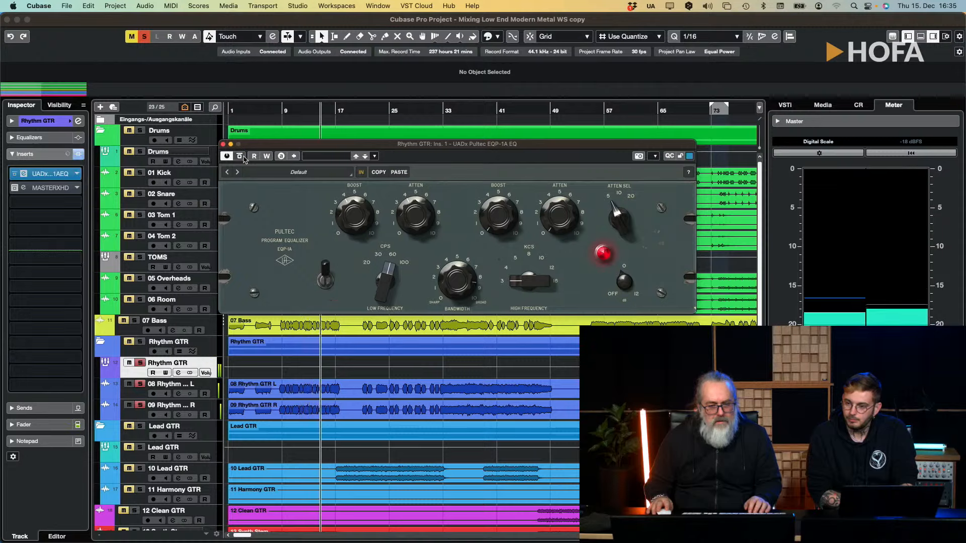
key("space")
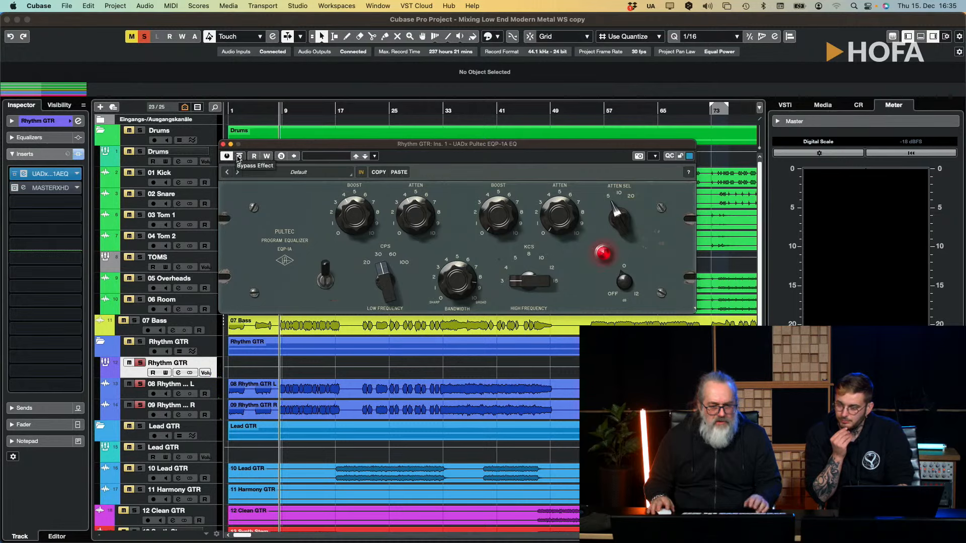
Step: Compare the Pultec bypassed and active on the soloed rhythm guitars with the low frequency at 30 CPS
key("space")
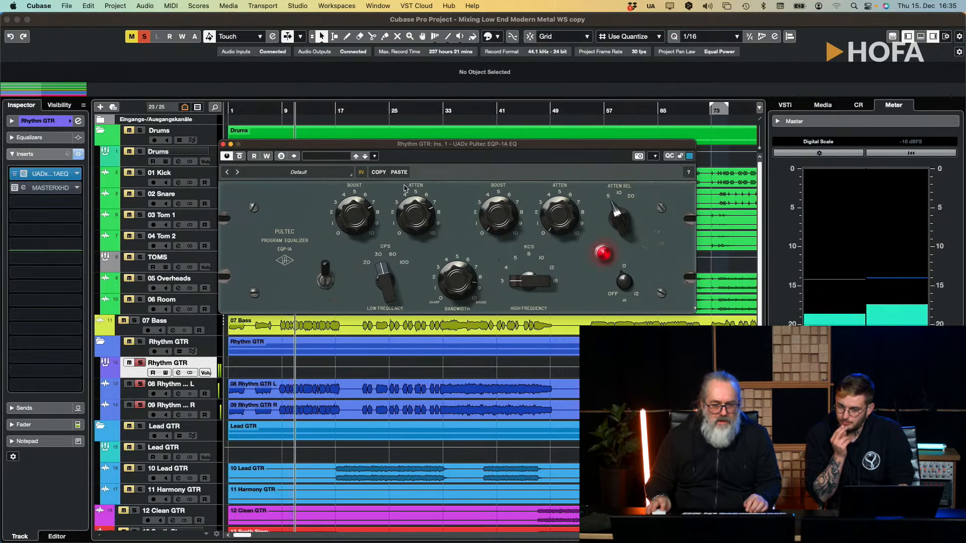
left_click(239, 157)
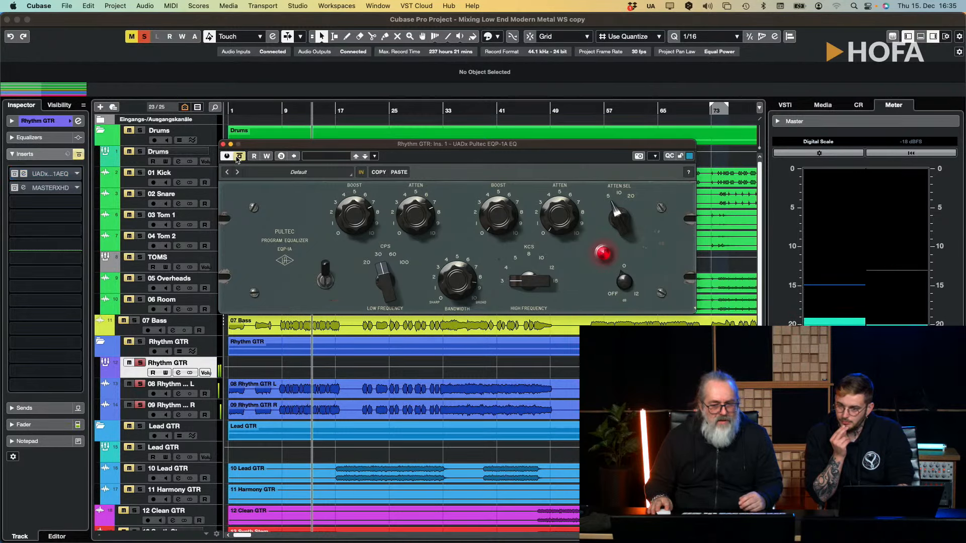
left_click(239, 157)
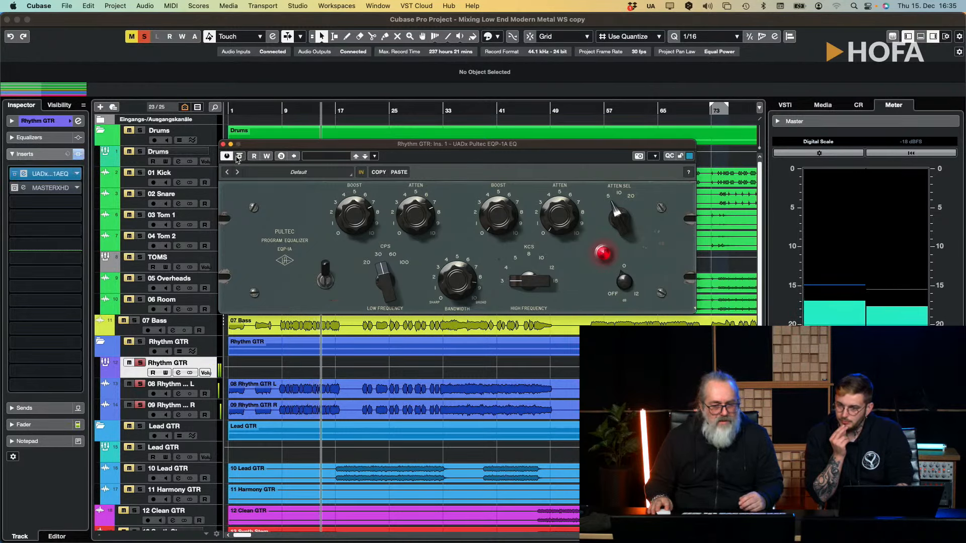
left_click(238, 157)
left_click(238, 157)
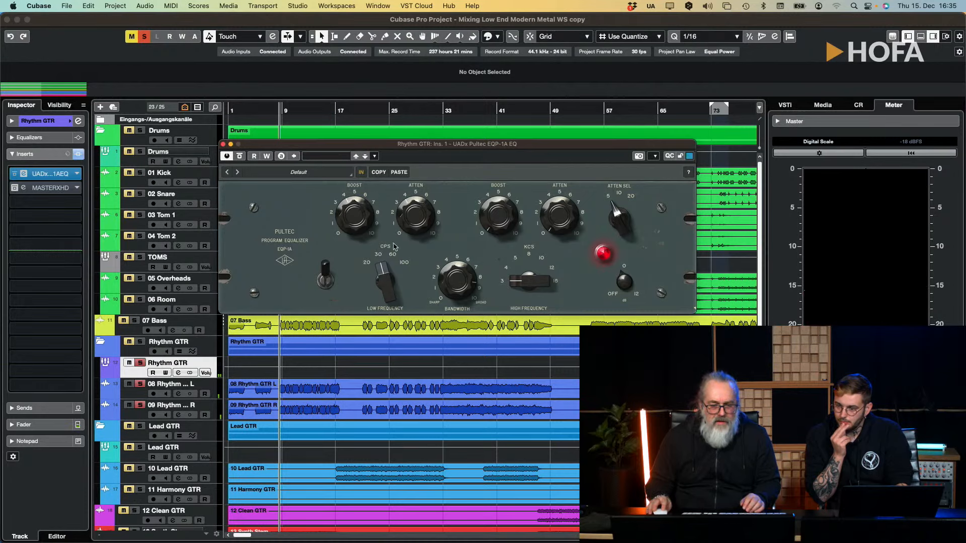
key("space")
left_click(240, 157)
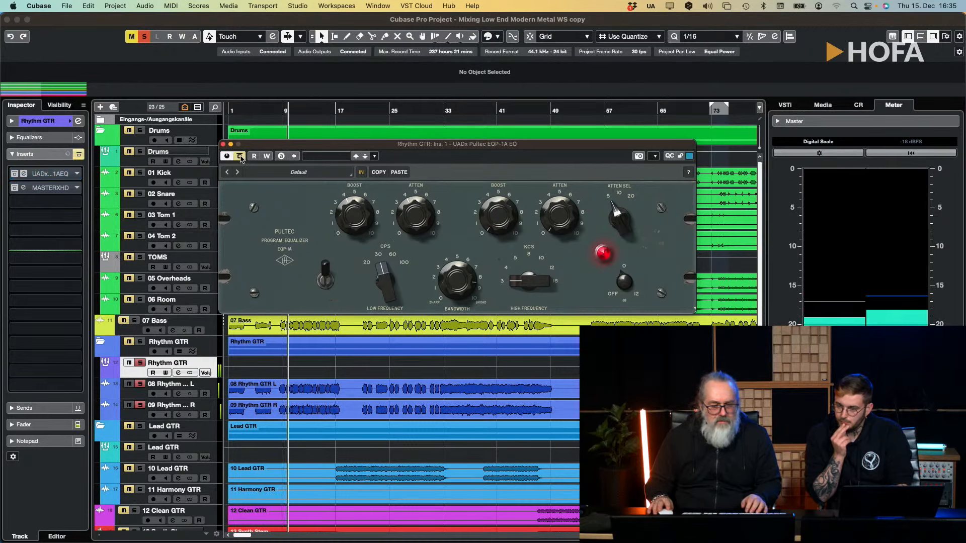
left_click(240, 156)
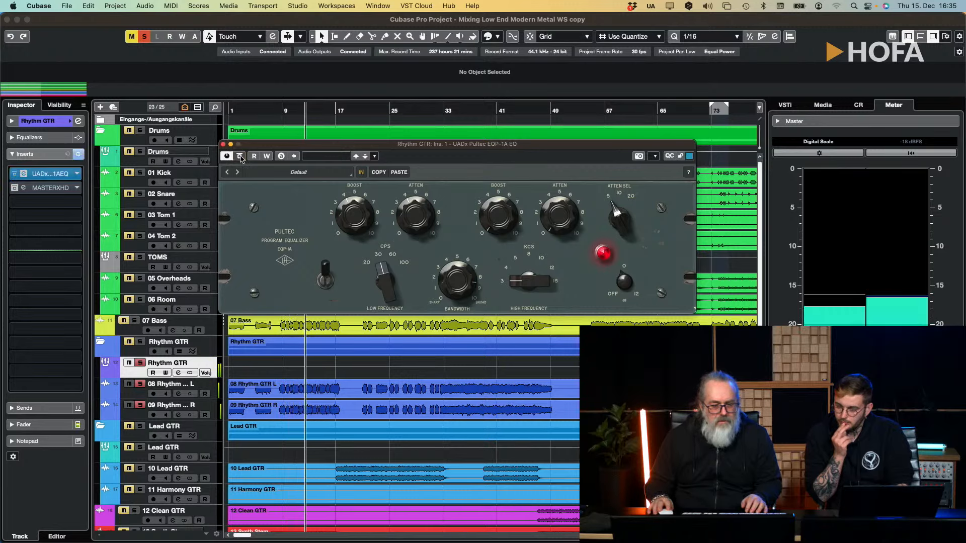
left_click(240, 157)
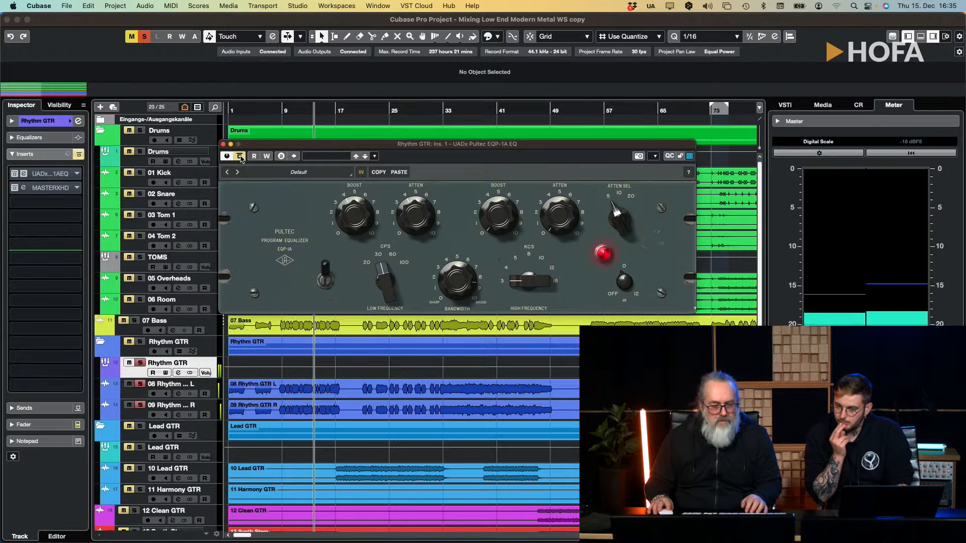
left_click(240, 156)
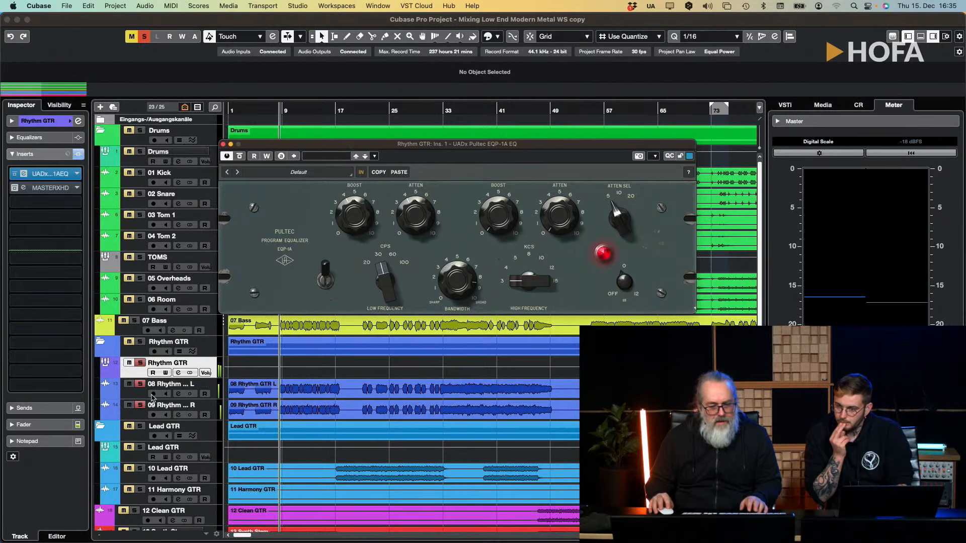
Step: Take the Rhythm GTR group out of solo and compare its Pultec EQ active and bypassed in the full mix
left_click(143, 364)
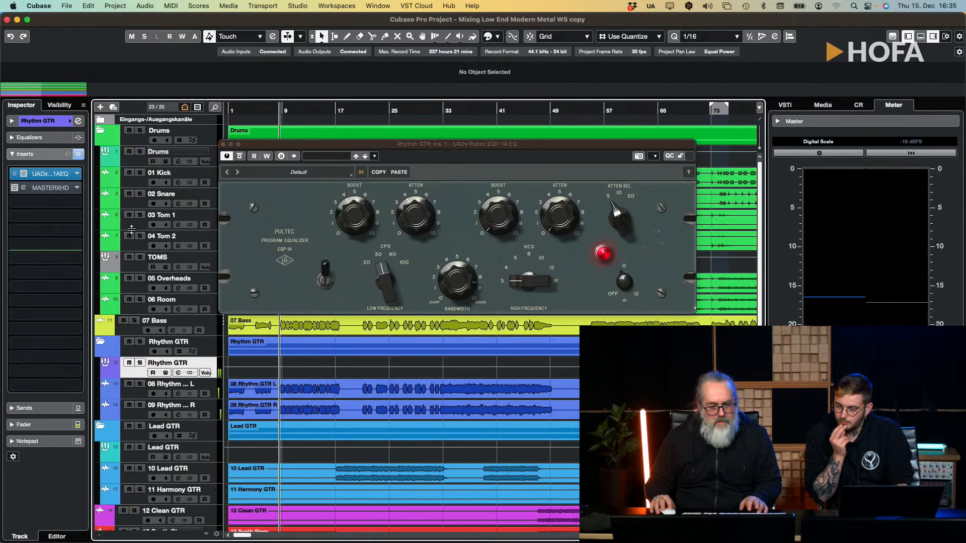
left_click(240, 156)
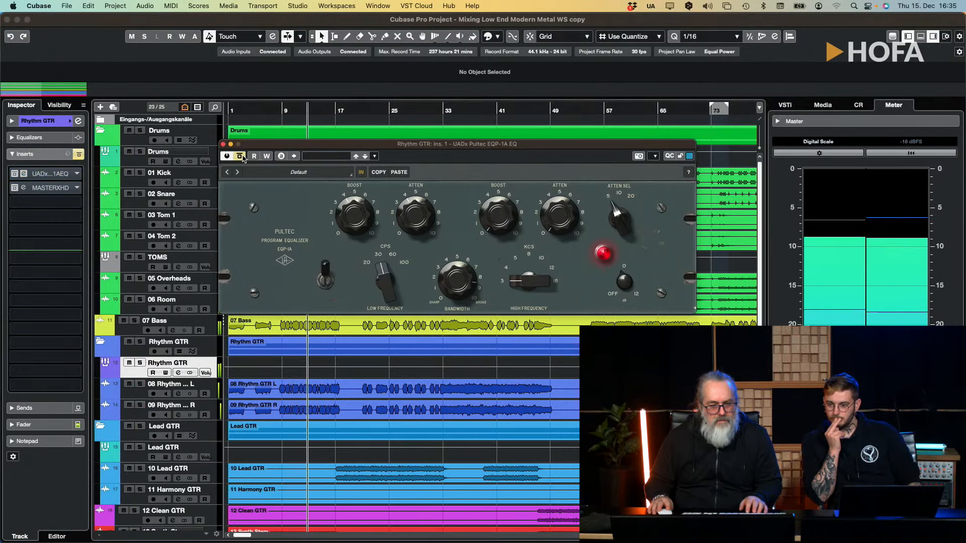
left_click(240, 156)
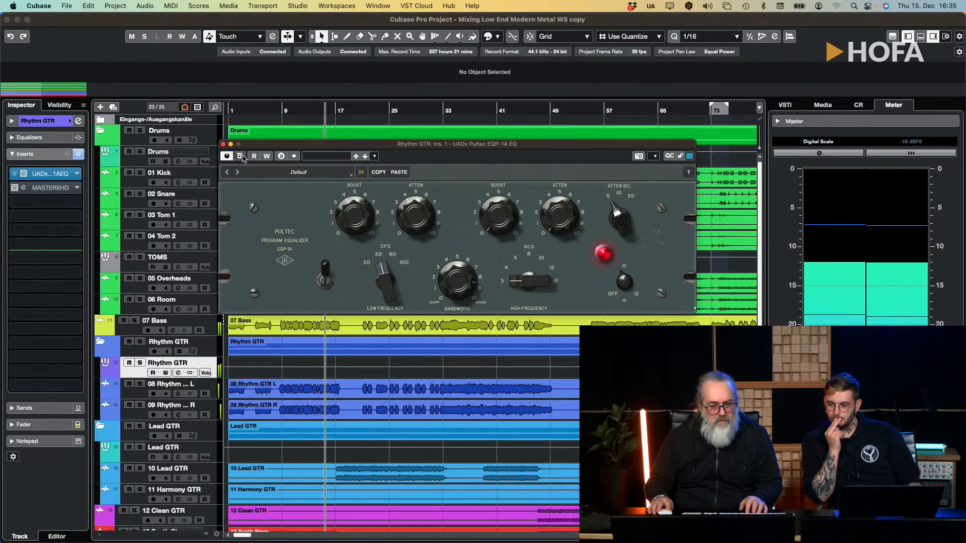
left_click(241, 156)
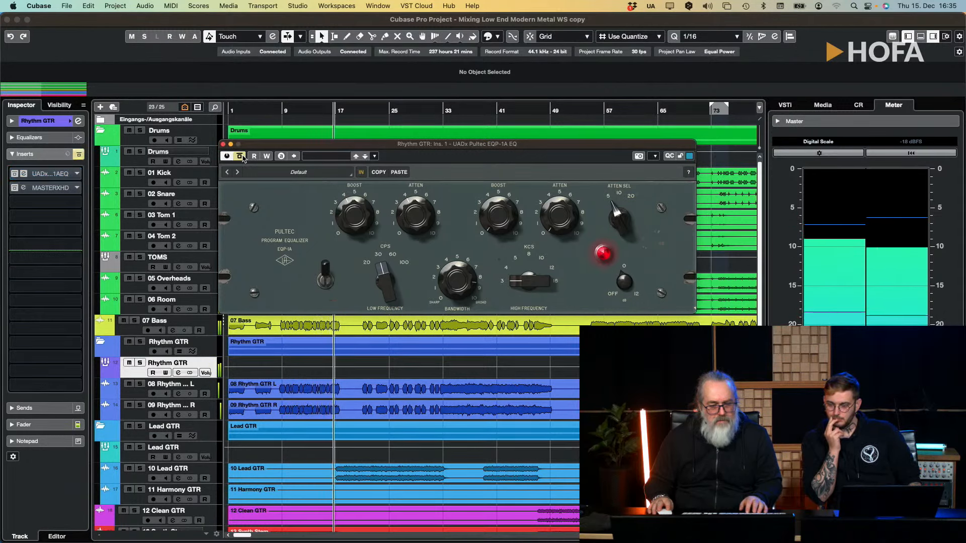
key("space")
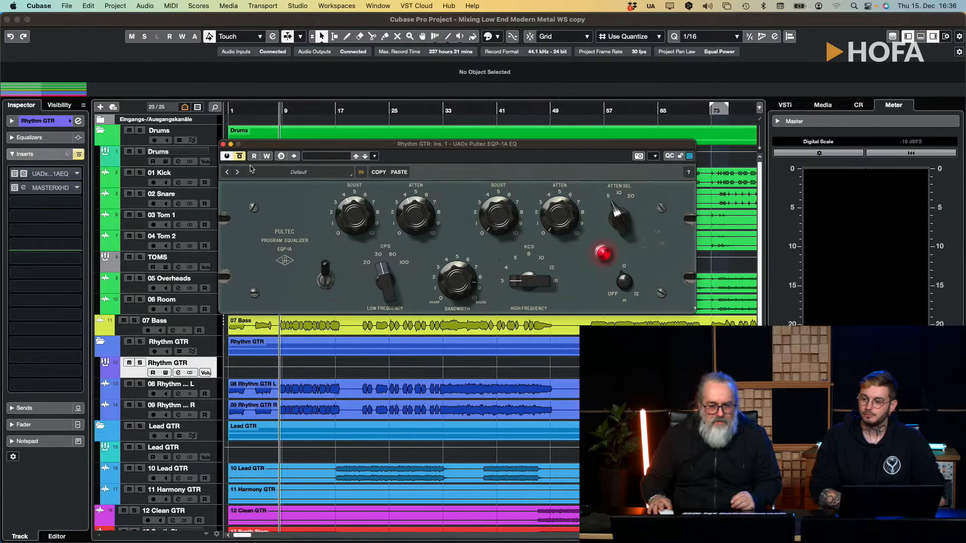
Step: Solo the rhythm guitars, turn down the Pultec's high-frequency boost during playback, and reactivate the EQ
key("s")
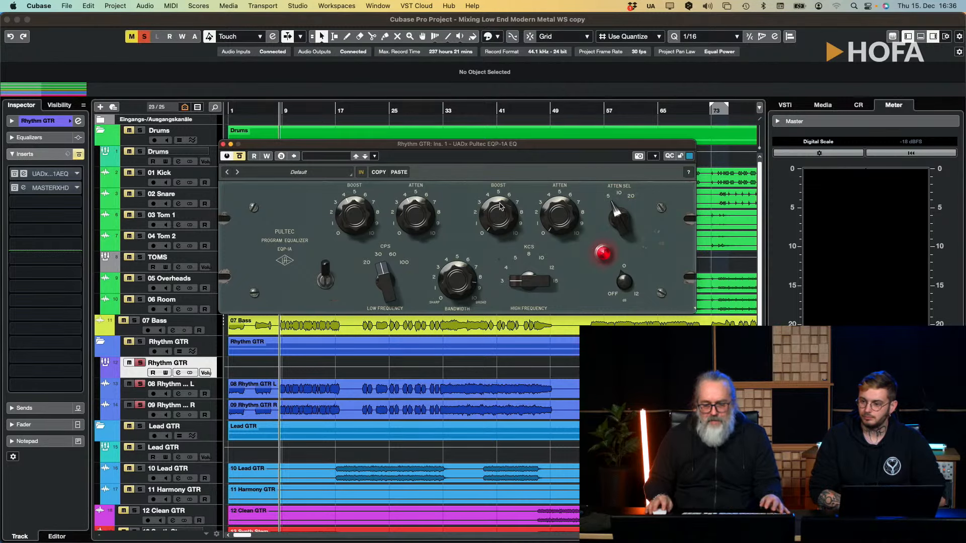
key("space")
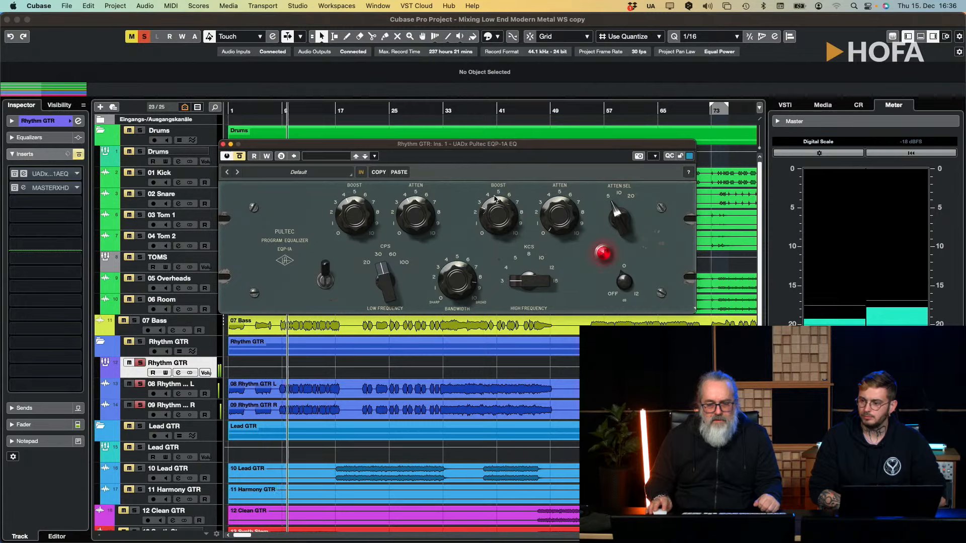
left_click_drag(495, 199, 494, 238)
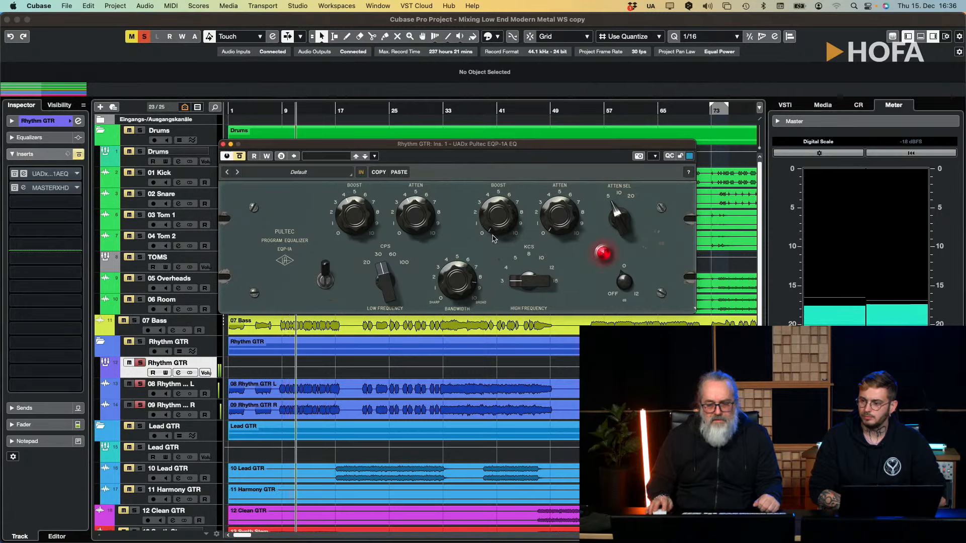
left_click(239, 156)
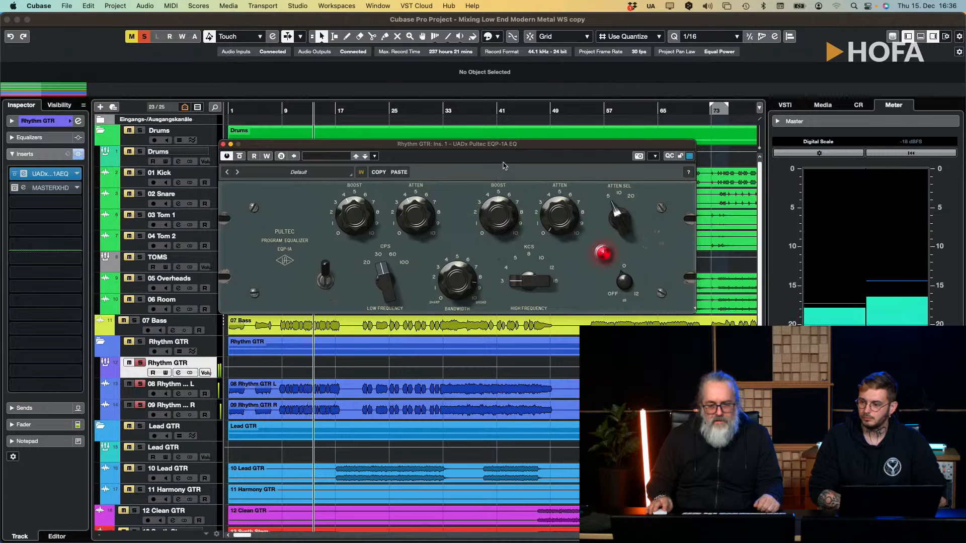
key("space")
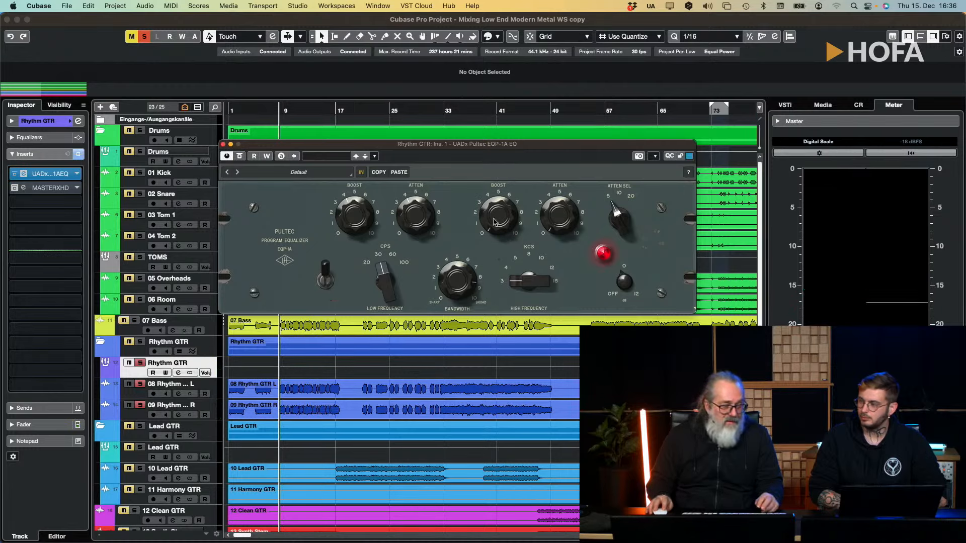
Step: Raise the Pultec's high-frequency attenuation during playback and take the rhythm guitars out of solo
key("space")
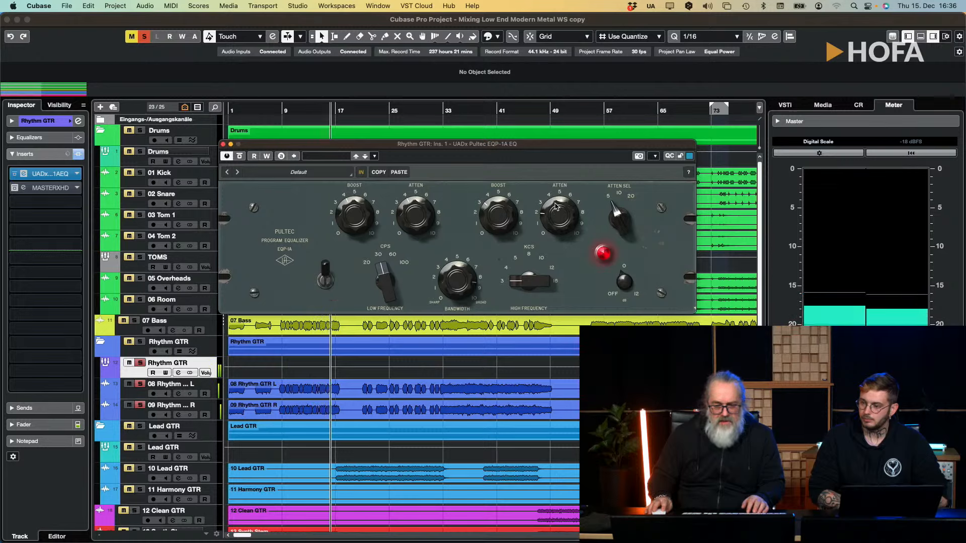
key("s")
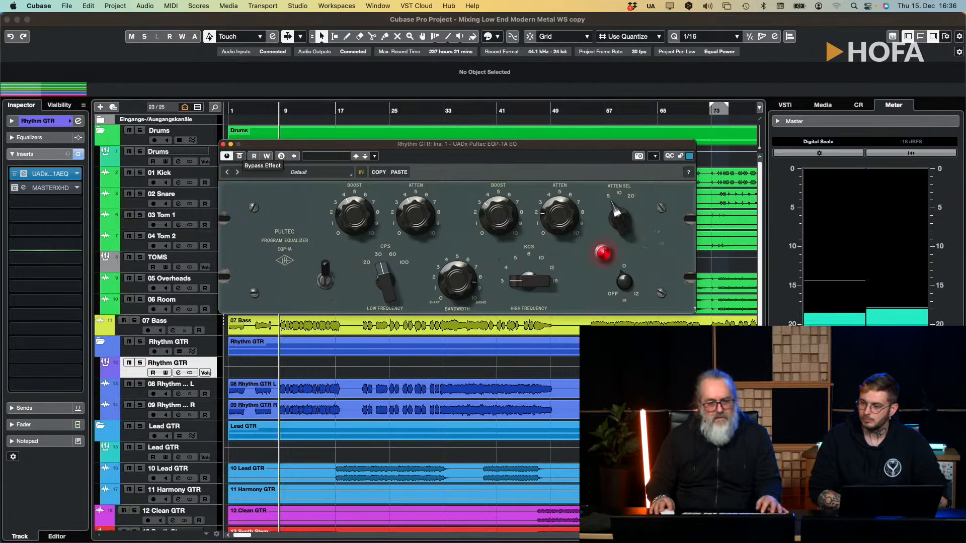
Step: Compare the Rhythm GTR group's Pultec EQ active and bypassed during full-mix playback, leave it bypassed and close the plug-in
left_click(239, 156)
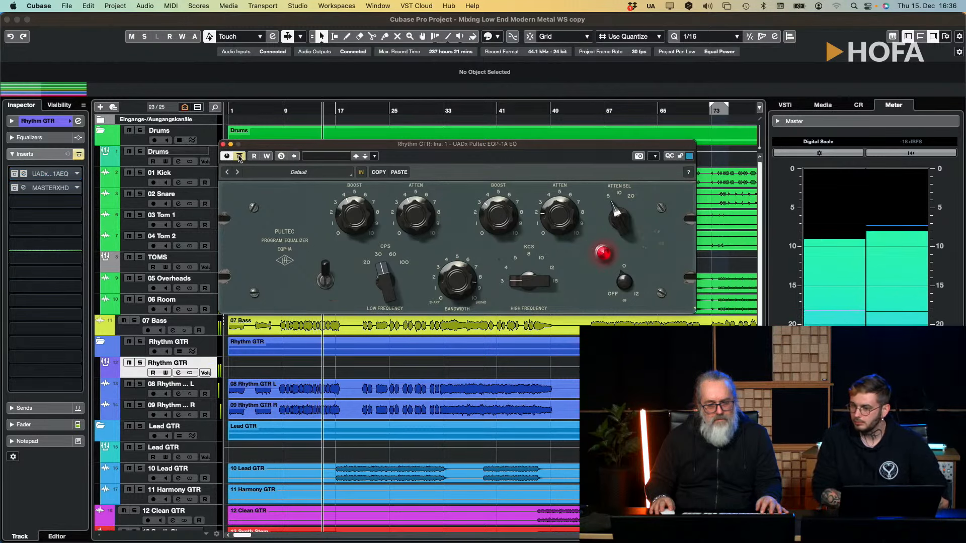
left_click(239, 157)
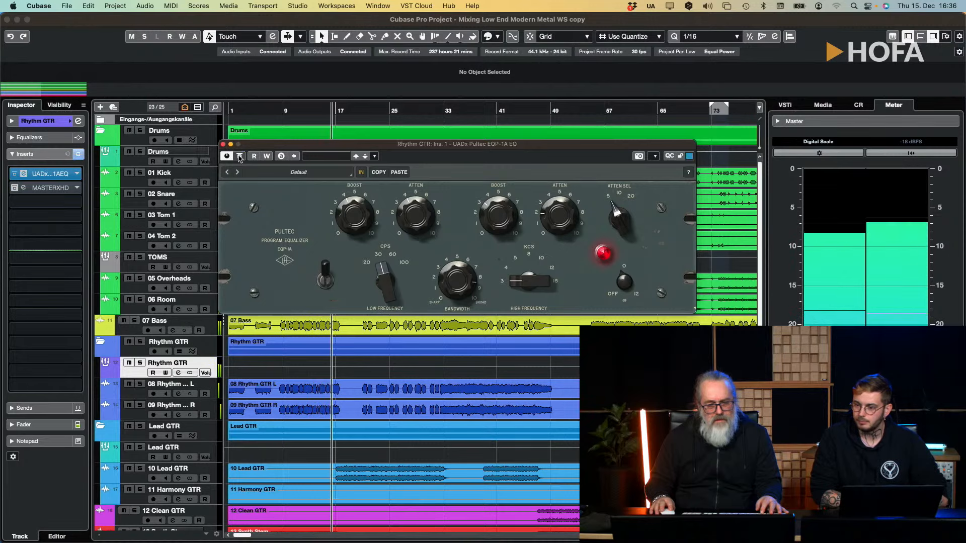
left_click(240, 157)
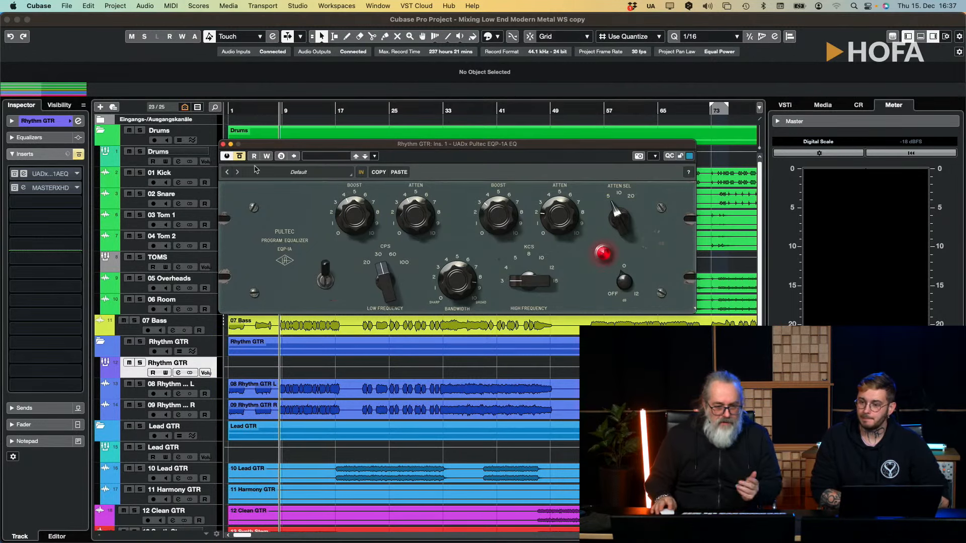
left_click(223, 144)
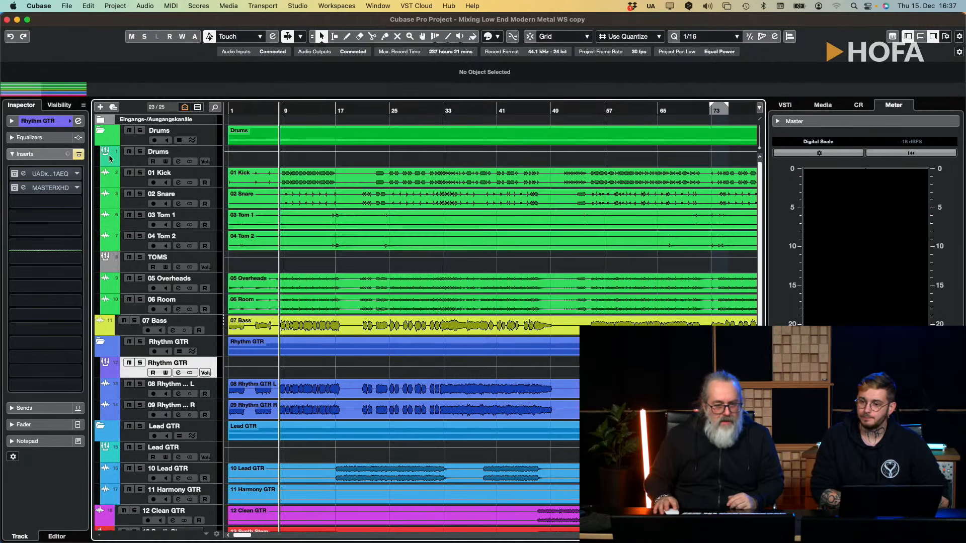
Step: Open the Master X HD insert of the Rhythm GTR group, activate it and solo the group
left_click(22, 188)
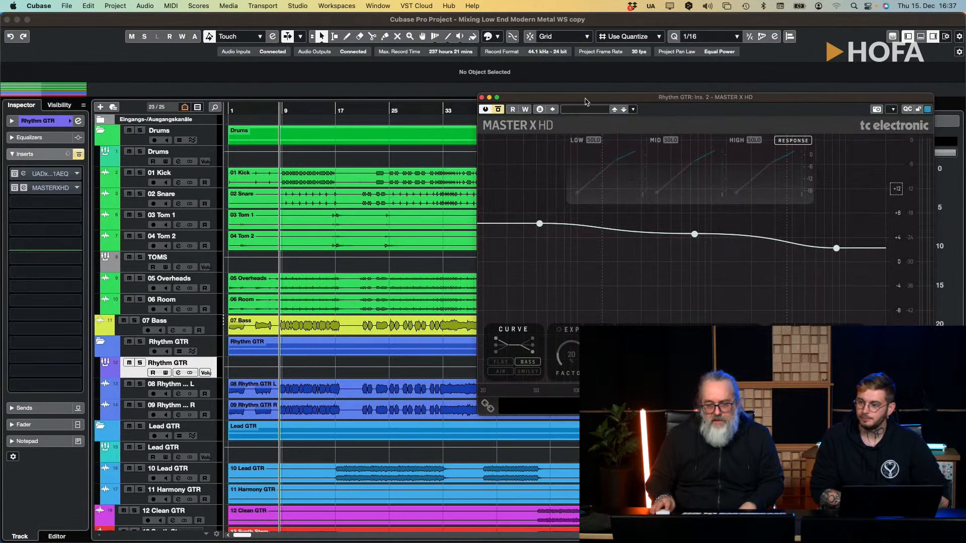
left_click_drag(585, 102, 375, 117)
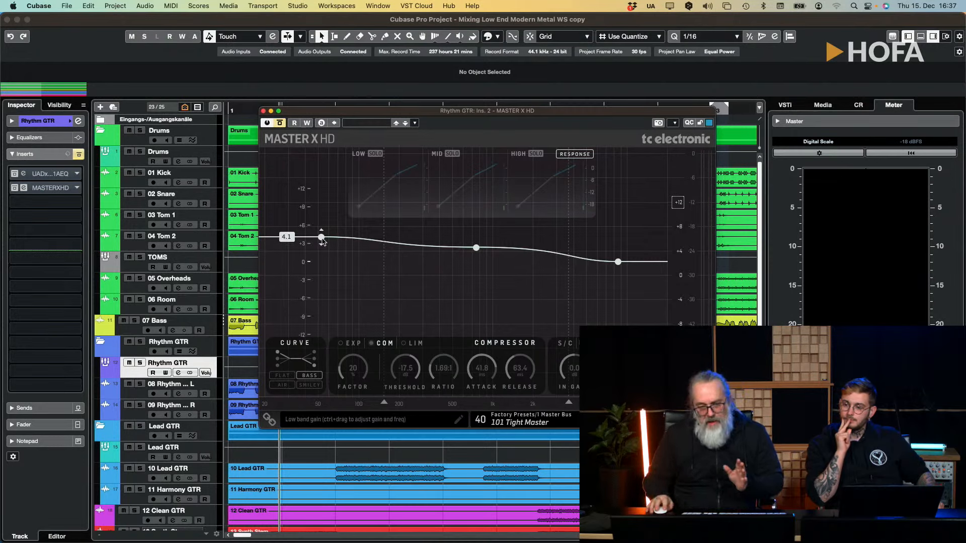
left_click(280, 124)
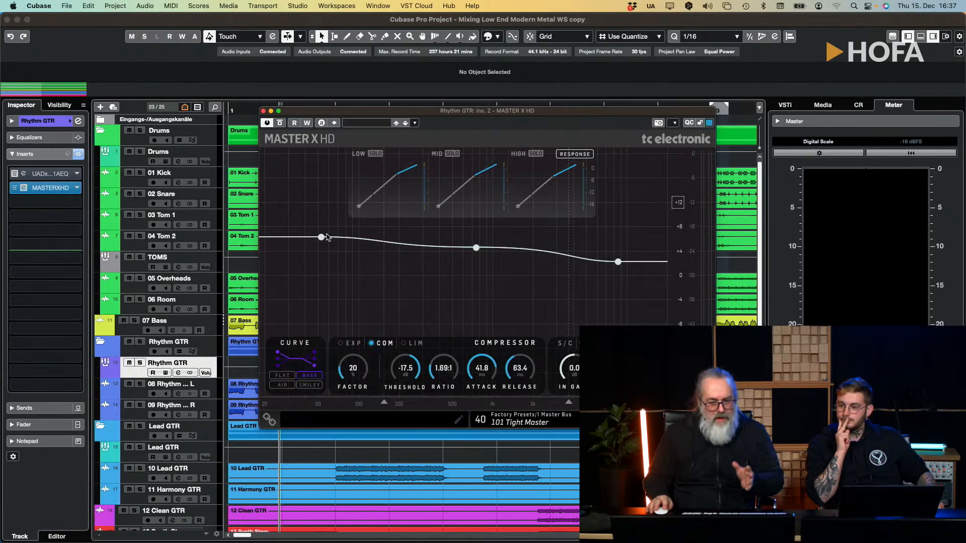
mouse_move(323, 240)
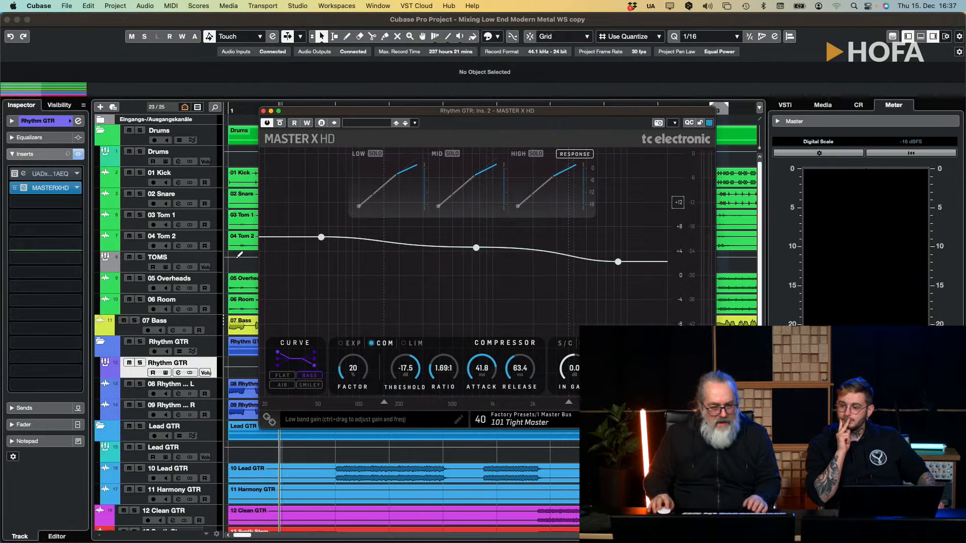
key("s")
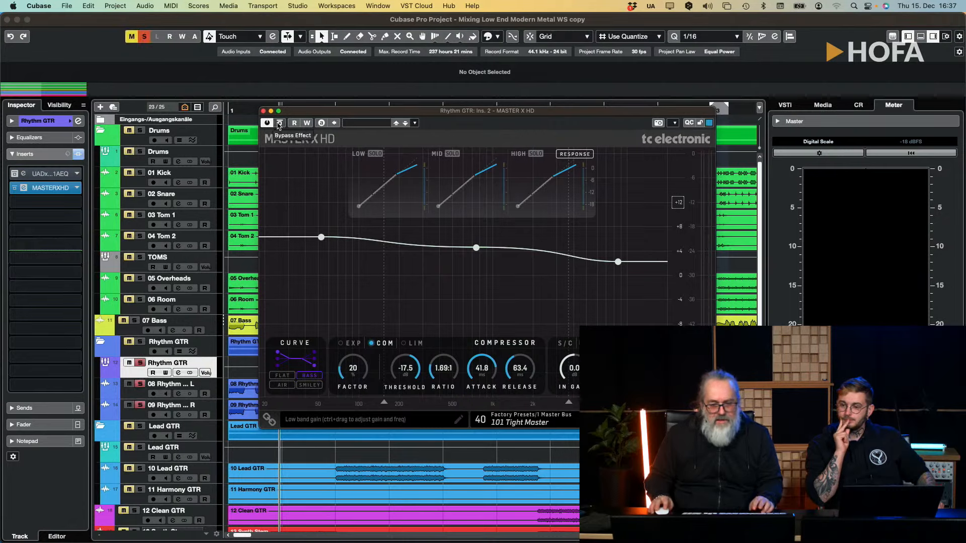
Step: Set the Master X HD compressor threshold to -14.9 dB while playing the soloed rhythm guitars
key("space")
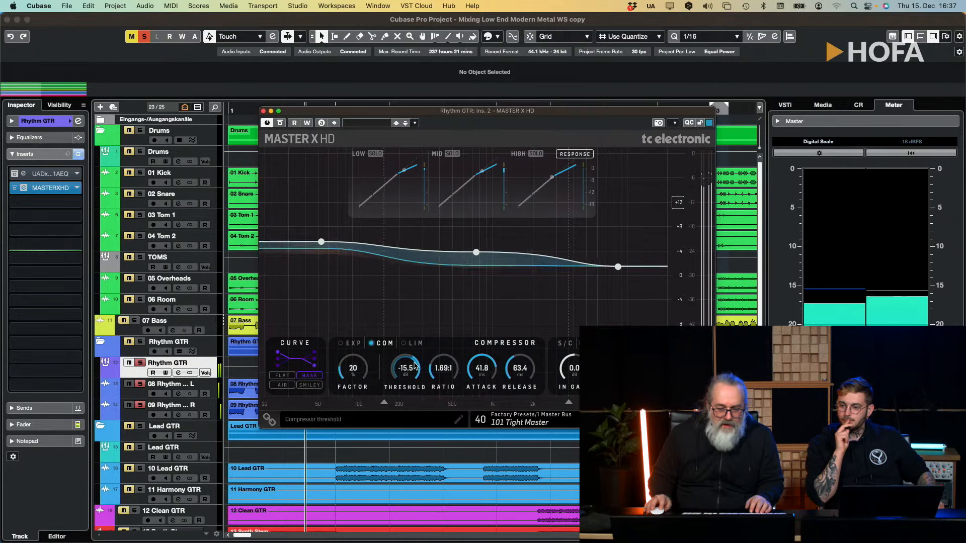
left_click_drag(414, 366, 410, 346)
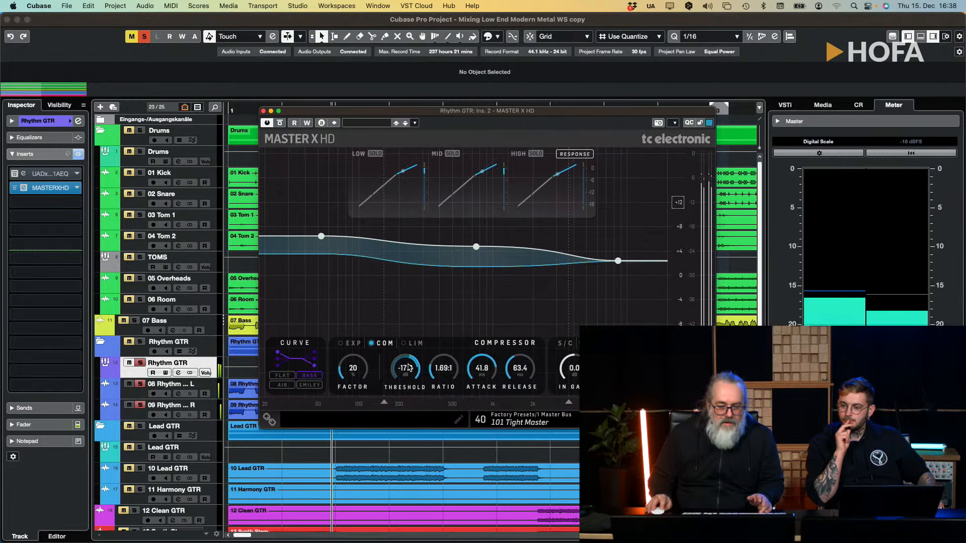
mouse_move(408, 373)
left_mouse_down()
mouse_move(407, 396)
mouse_move(411, 312)
mouse_move(398, 381)
mouse_move(406, 318)
mouse_move(403, 327)
left_mouse_up()
key("space")
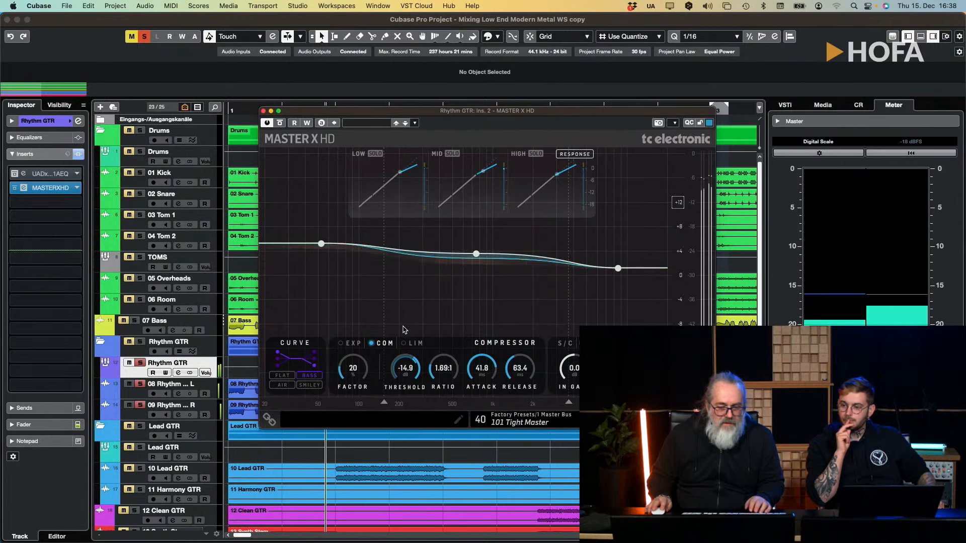
key("space")
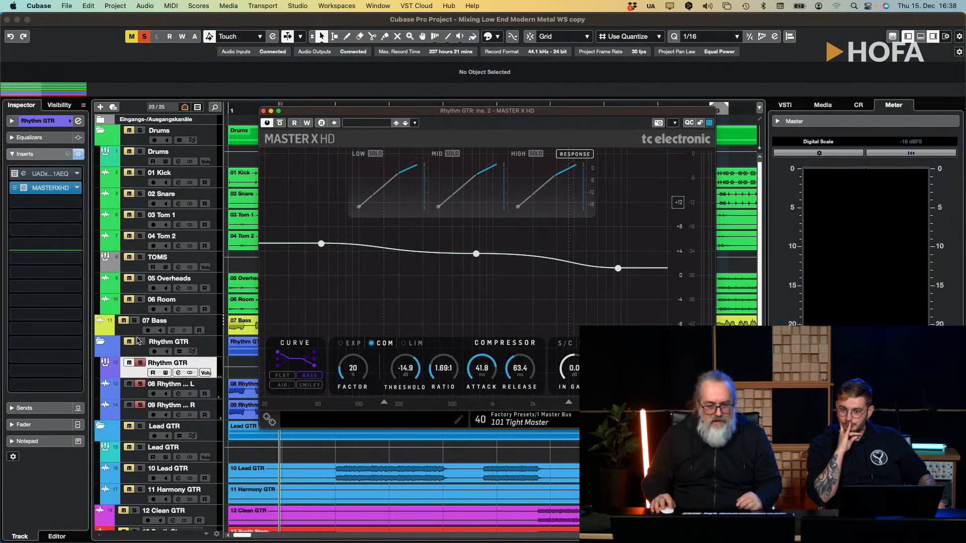
Step: Take the Rhythm GTR group out of solo, compare Master X HD bypassed and active in the full mix, and leave it active
left_click(142, 363)
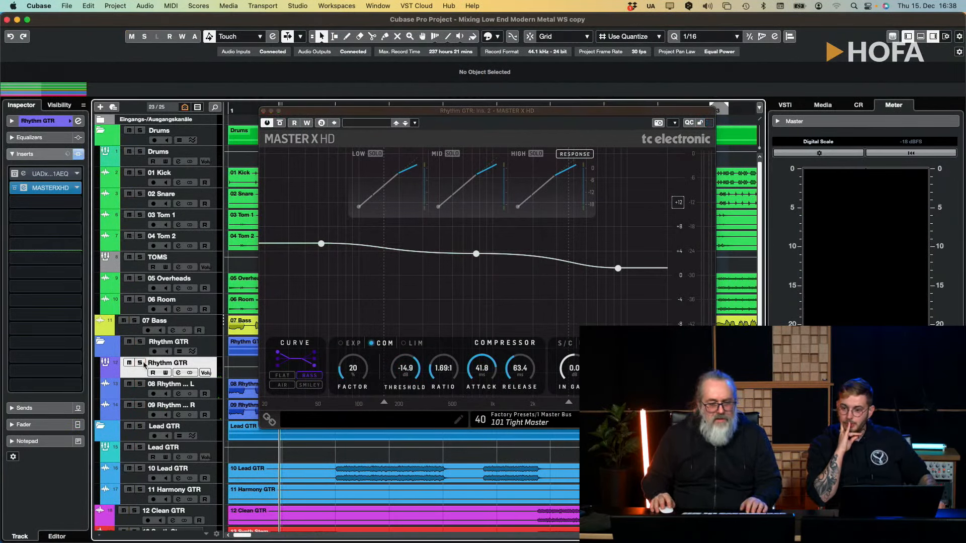
left_click_drag(311, 113, 415, 132)
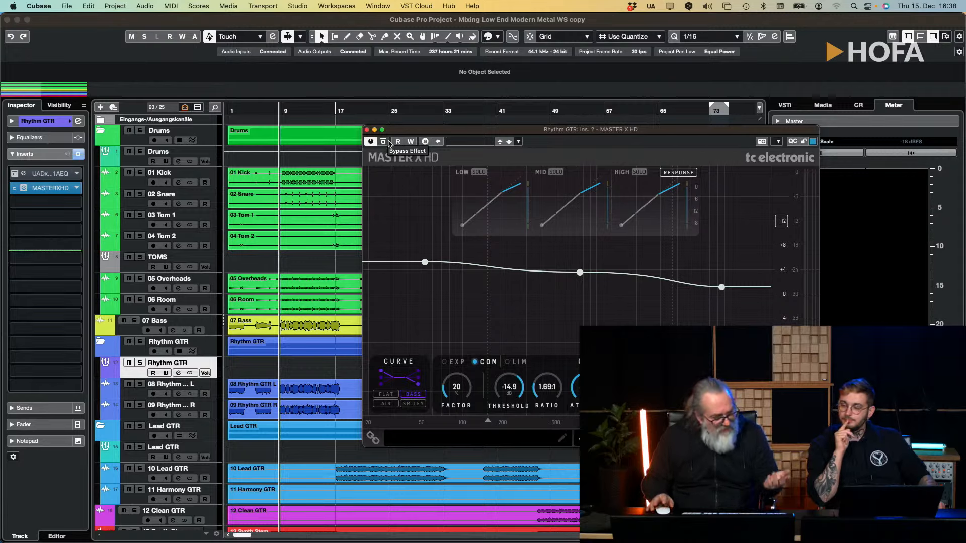
left_click(383, 142)
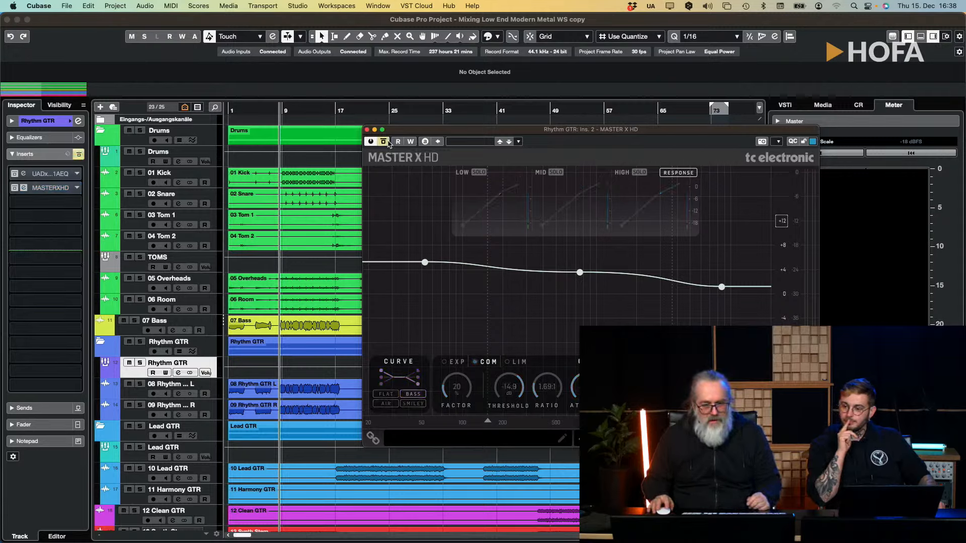
key("space")
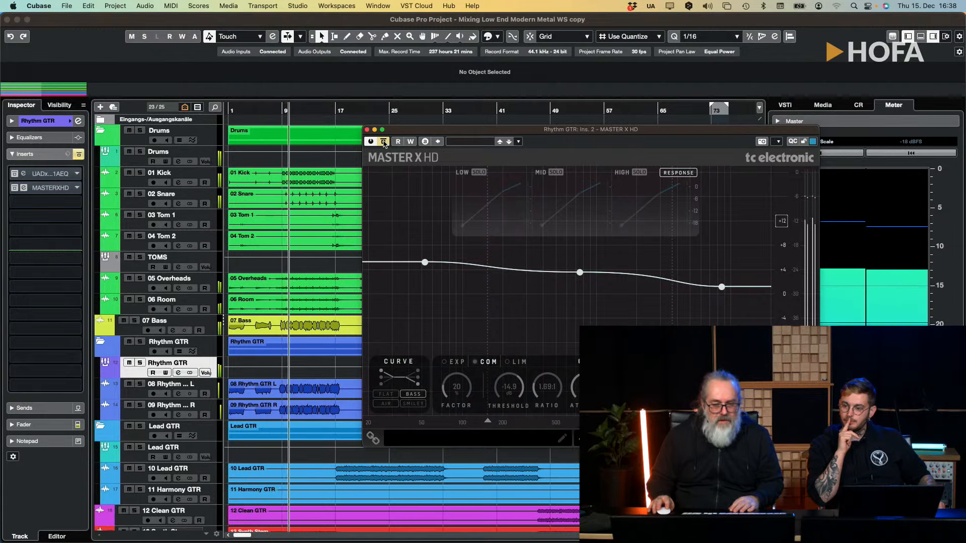
left_click(384, 143)
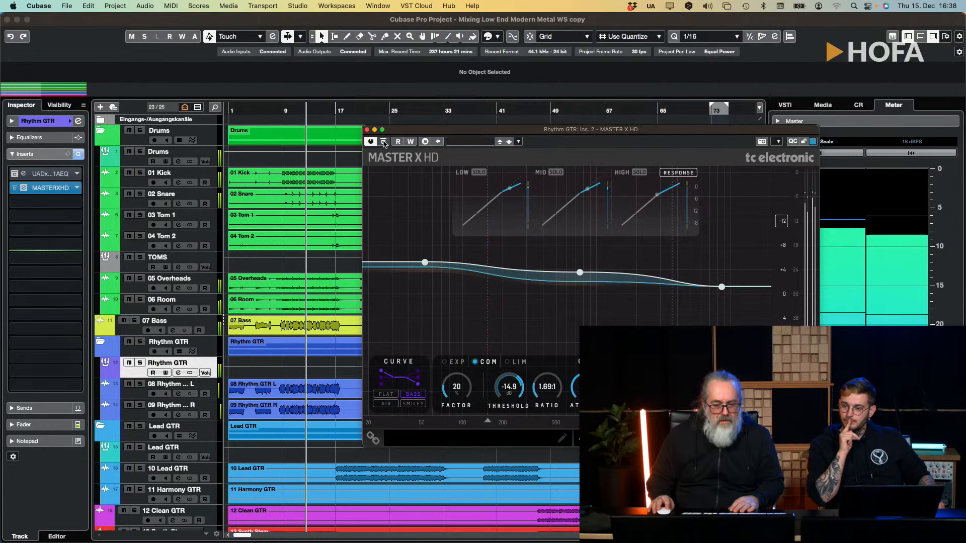
left_click(384, 142)
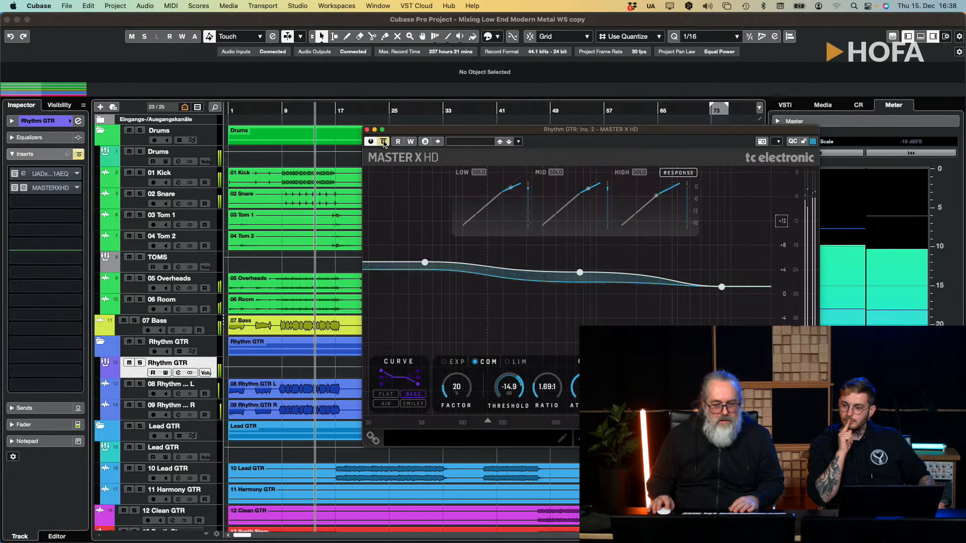
left_click(384, 143)
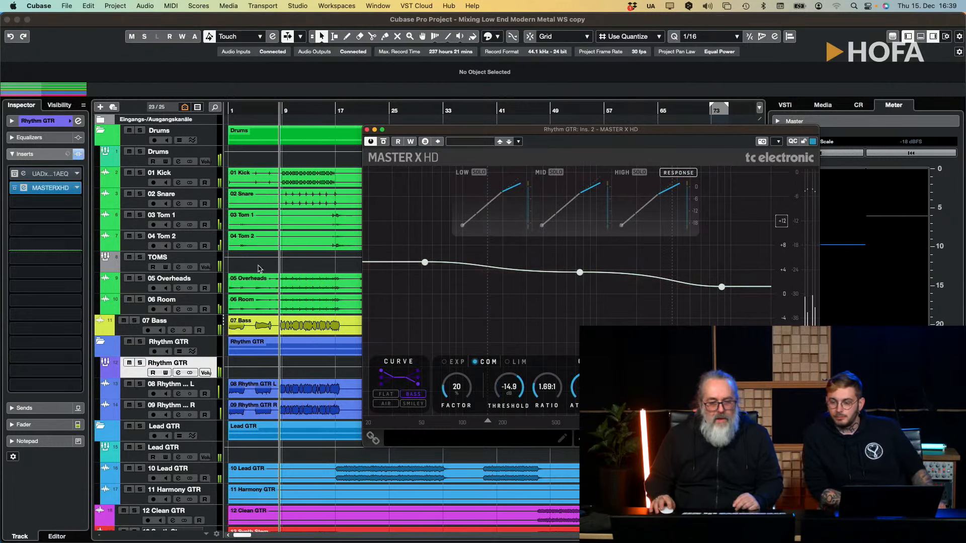
Step: Show the 07 Bass track's fader and compare the rhythm guitars' Master X HD bypassed and active again in the full mix
left_click(177, 323)
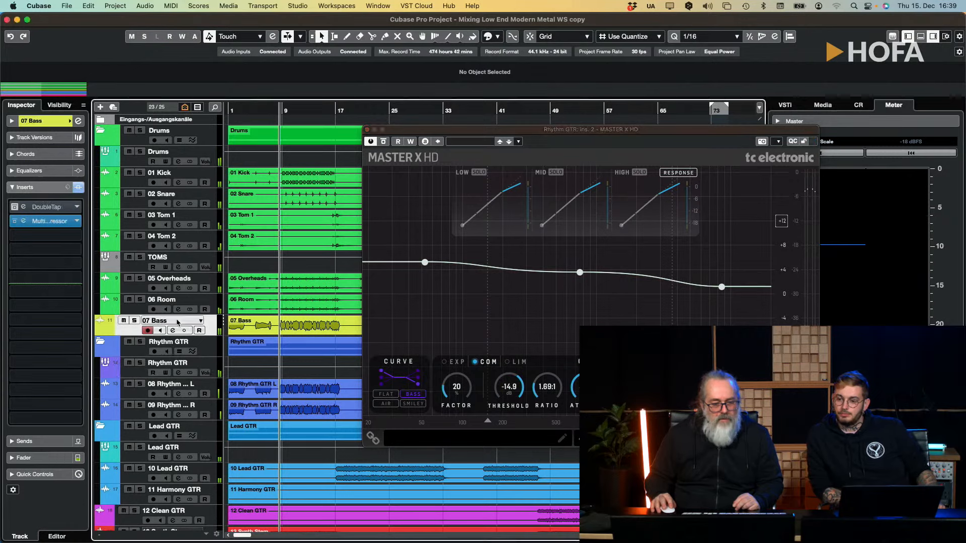
left_click(41, 460)
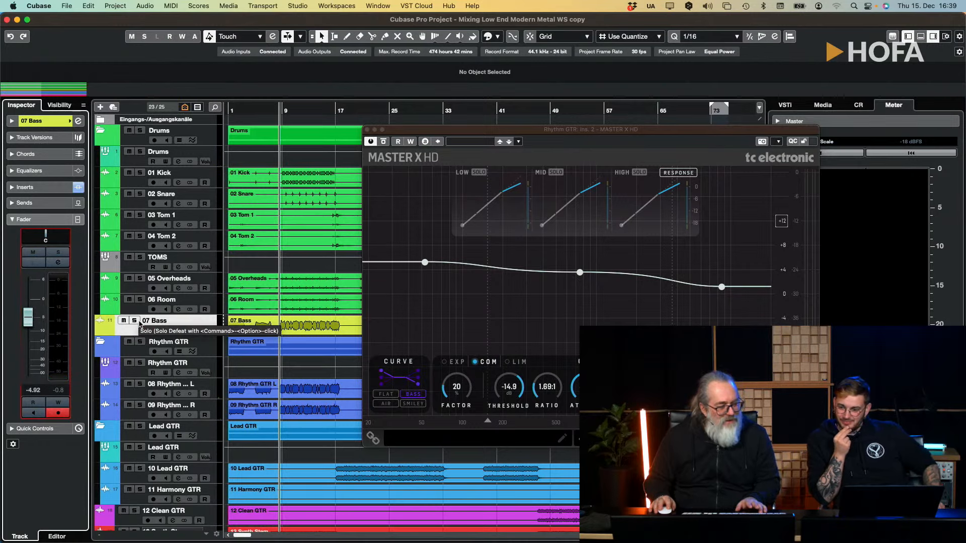
key("space")
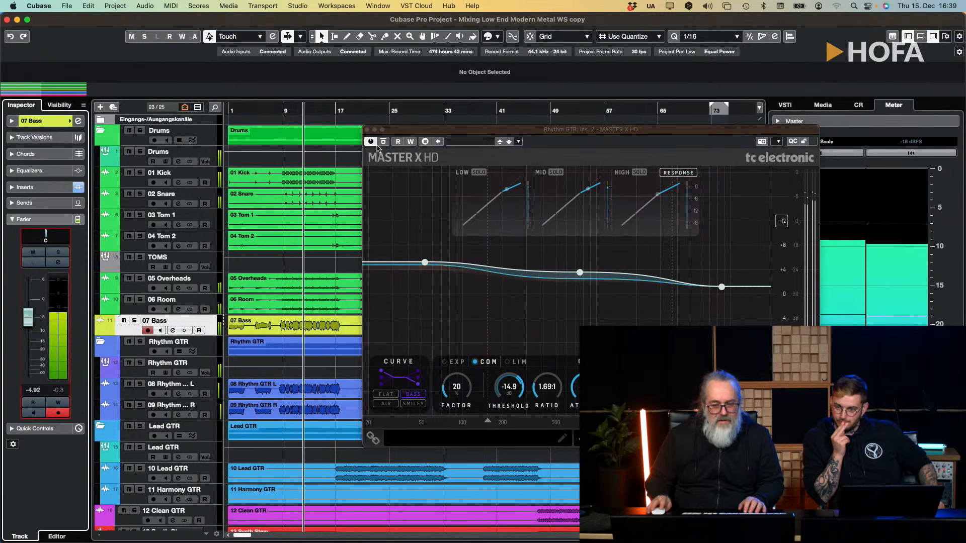
left_click(383, 142)
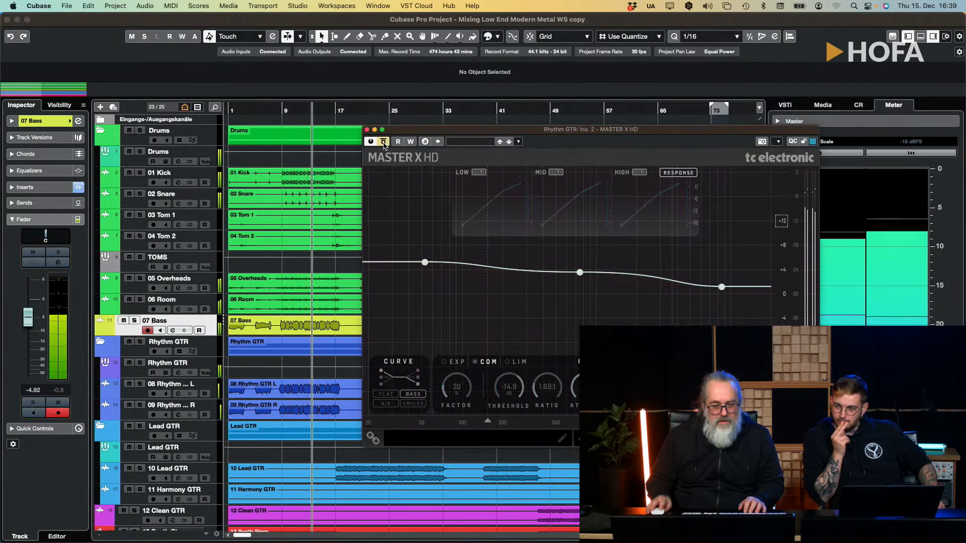
left_click(383, 142)
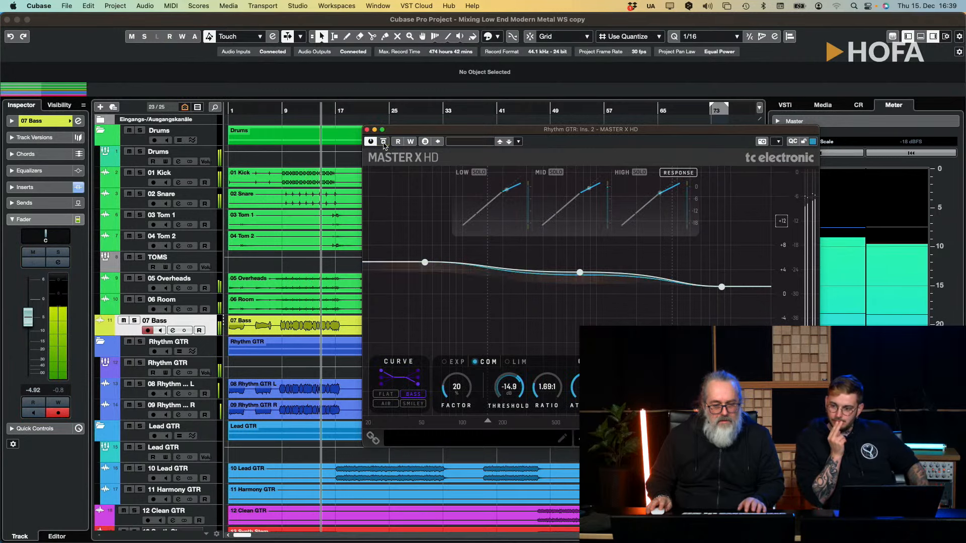
key("space")
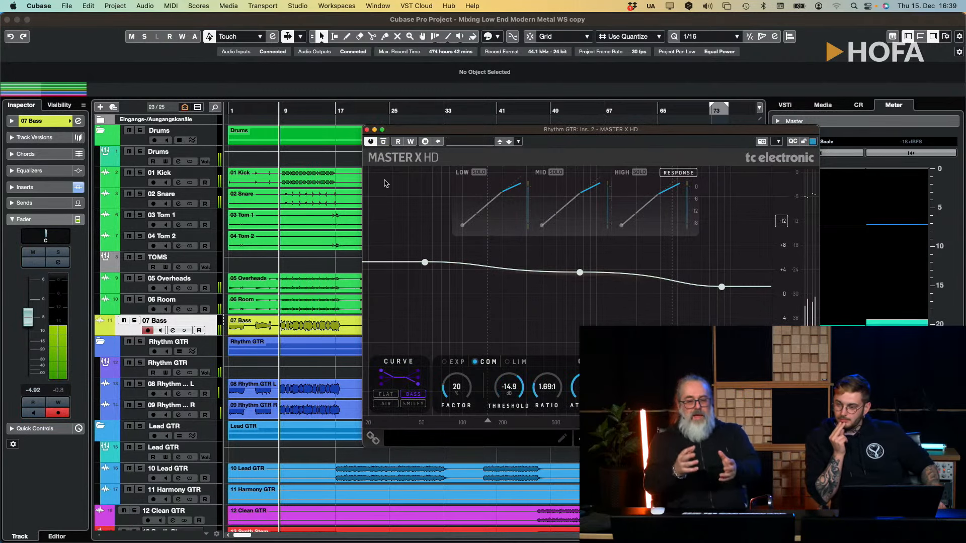
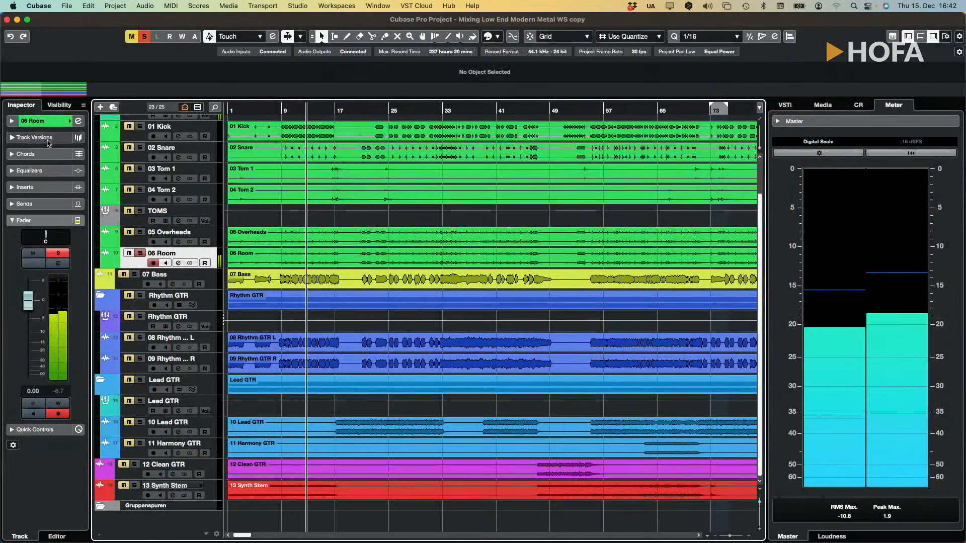
Step: Stop playback and insert the UADx API 2500 Bus Compressor on the soloed 06 Room track, searching the plug-ins for "api"
key("space")
left_click(47, 154)
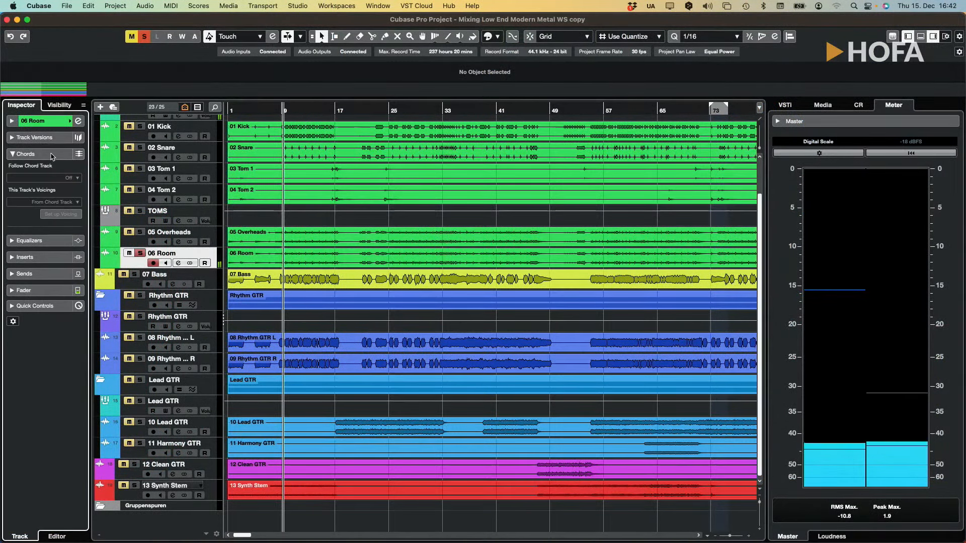
left_click(50, 154)
left_click(39, 186)
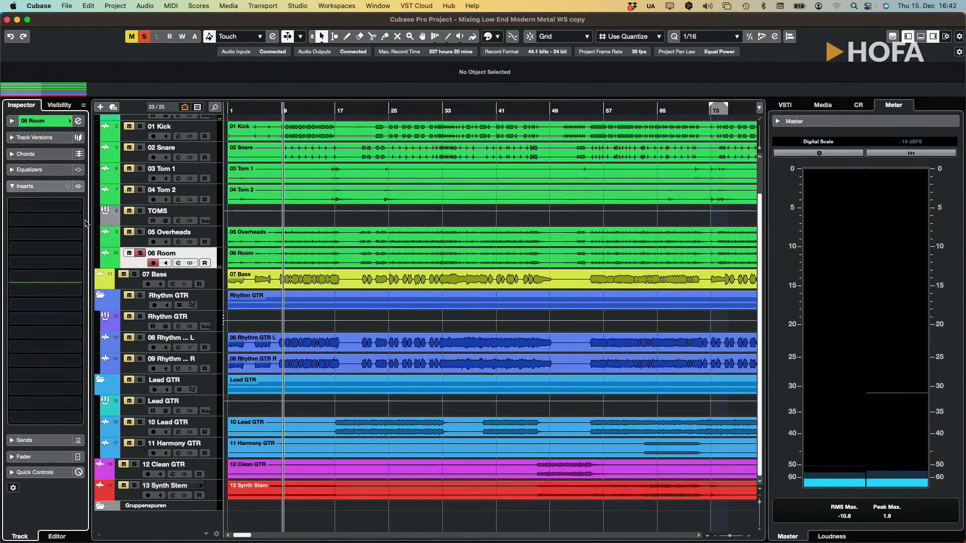
left_click(77, 207)
type("api")
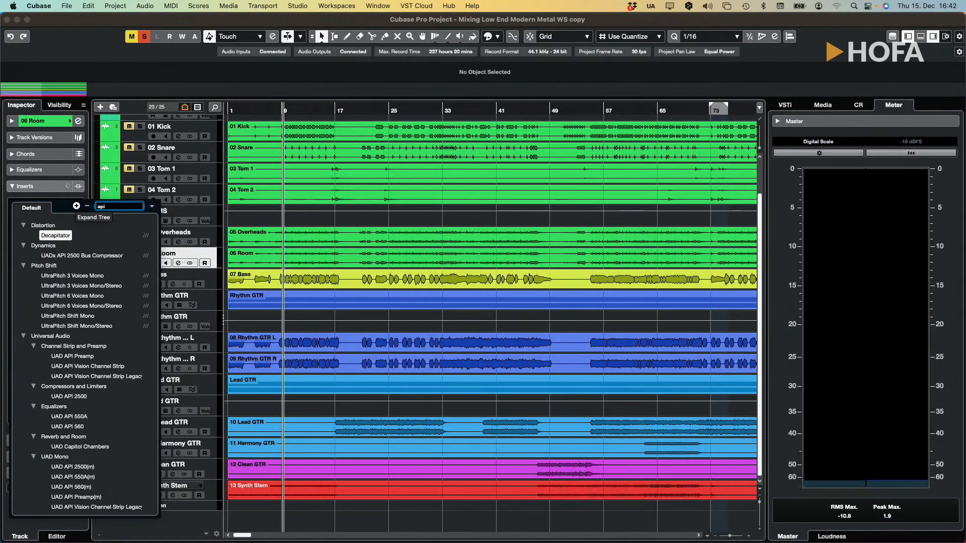
left_click(56, 255)
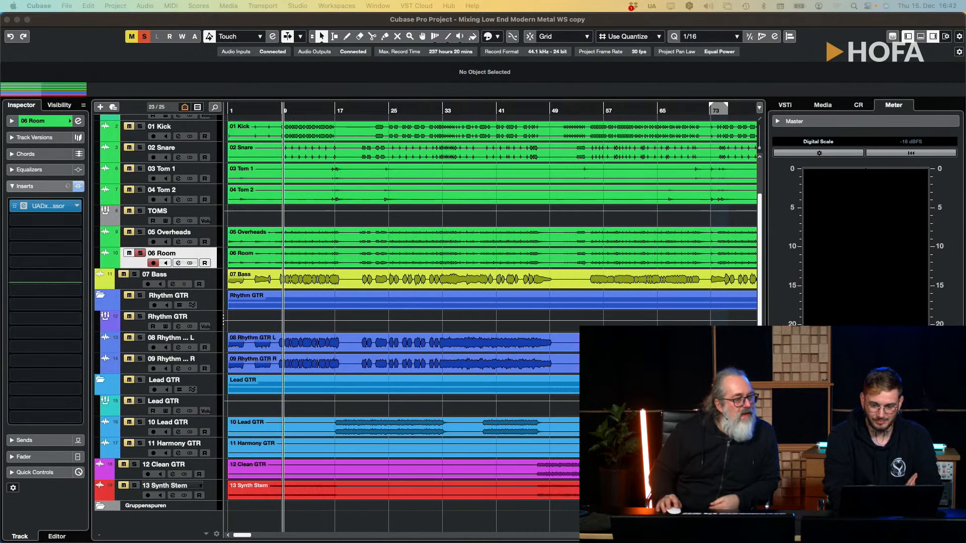
left_click_drag(598, 118, 498, 126)
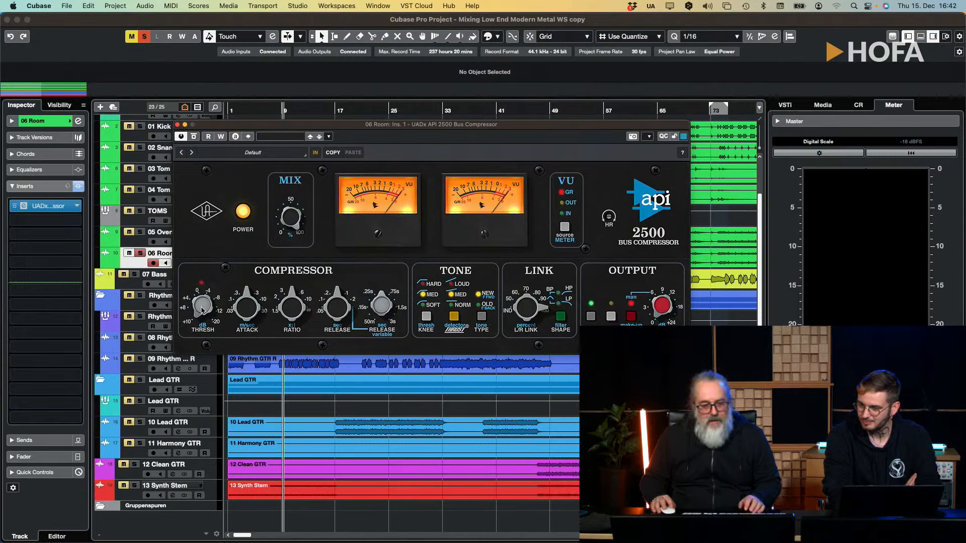
Step: Play the soloed 06 Room track and compare its API 2500 Bus Compressor bypassed and active
key("space")
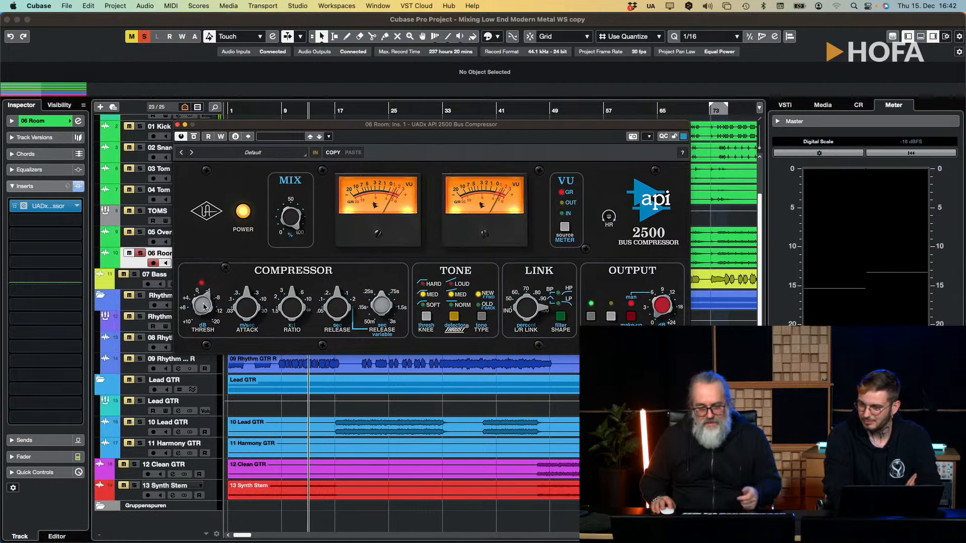
left_click(194, 137)
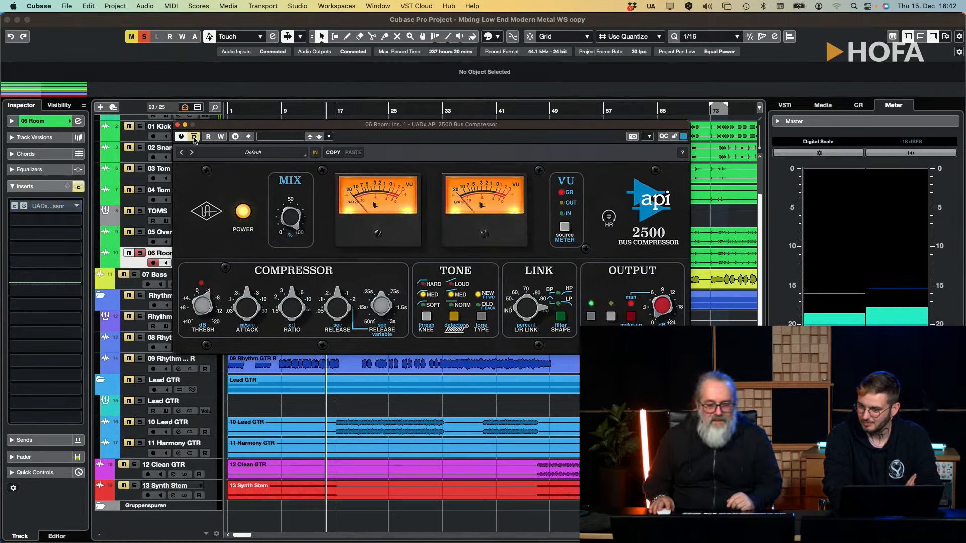
left_click(194, 137)
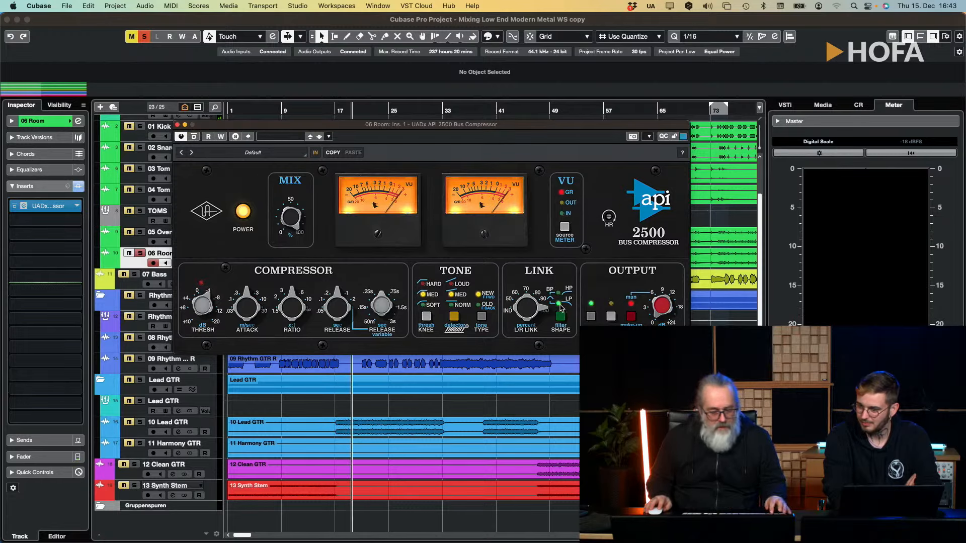
Step: Set the link filter shape to combined HP and LP and lower the L/R Link on the 06 Room track's API 2500
left_click(558, 298)
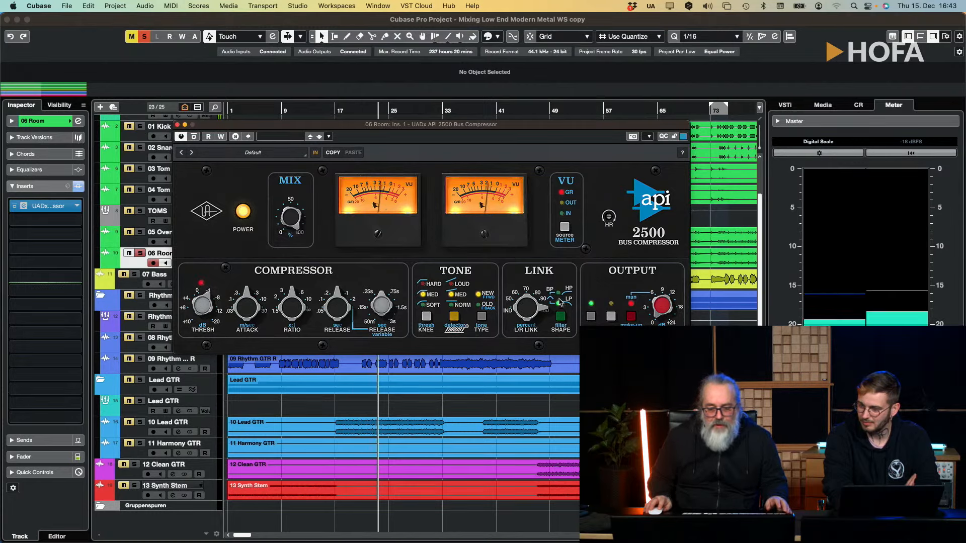
left_click(558, 297)
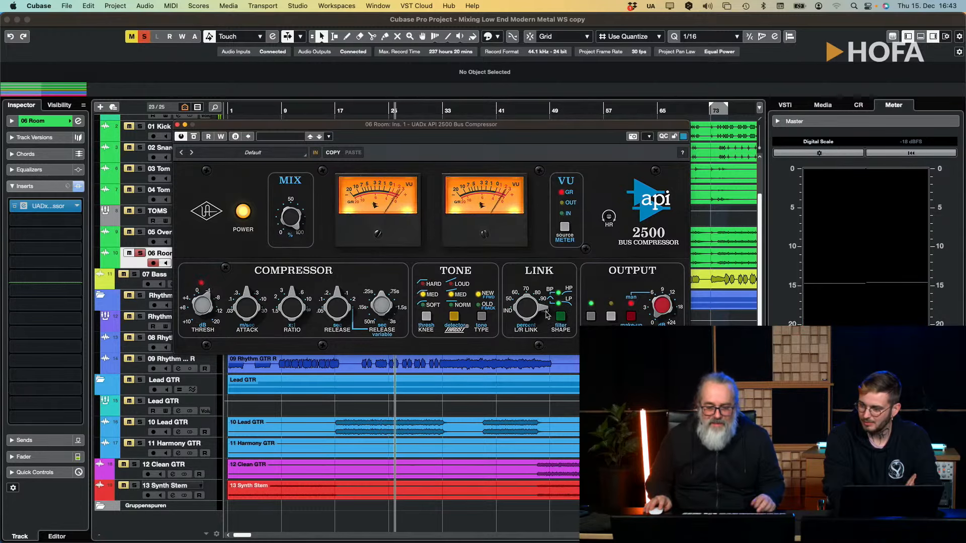
left_click_drag(531, 310, 532, 334)
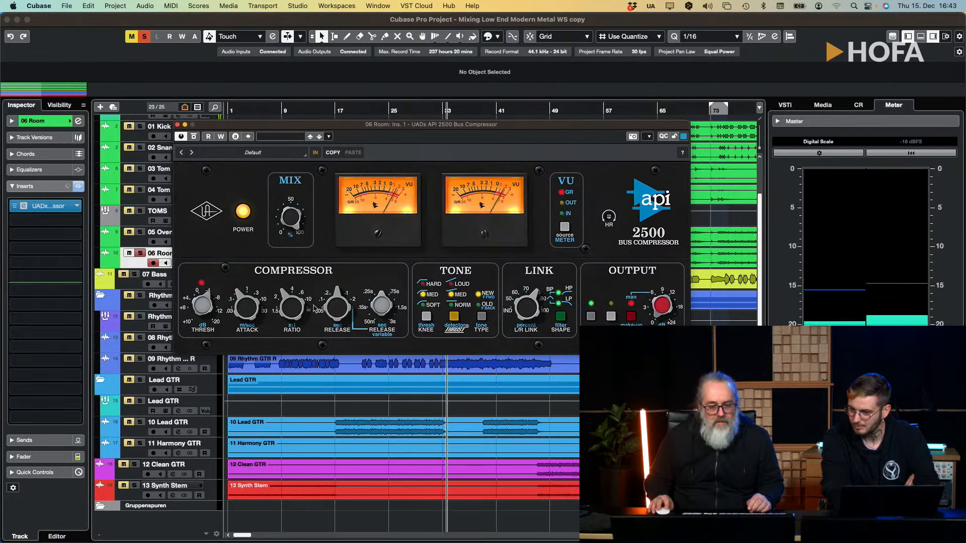
Step: Compare the API 2500 Bus Compressor bypassed and active on the soloed 06 Room track, leaving it active
left_click(194, 137)
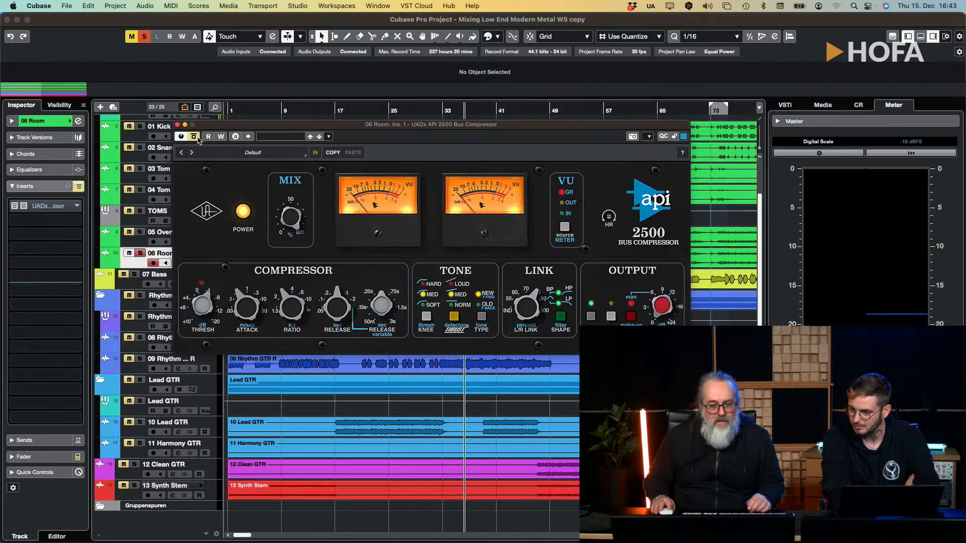
left_click(195, 136)
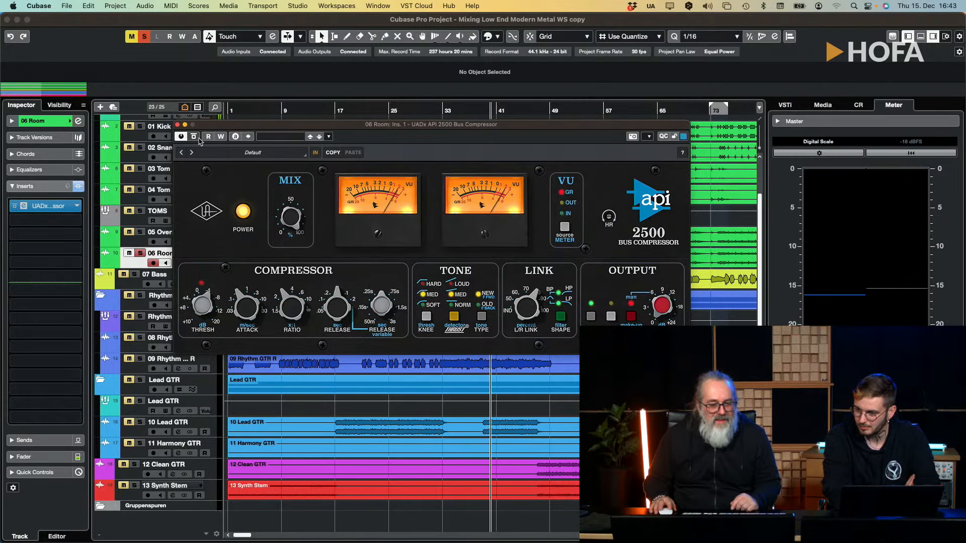
left_click(197, 139)
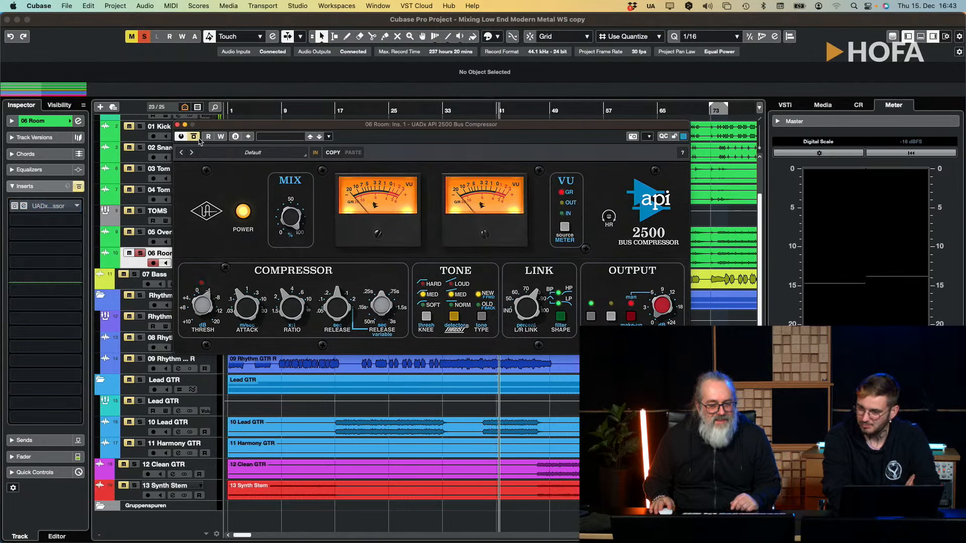
left_click(200, 140)
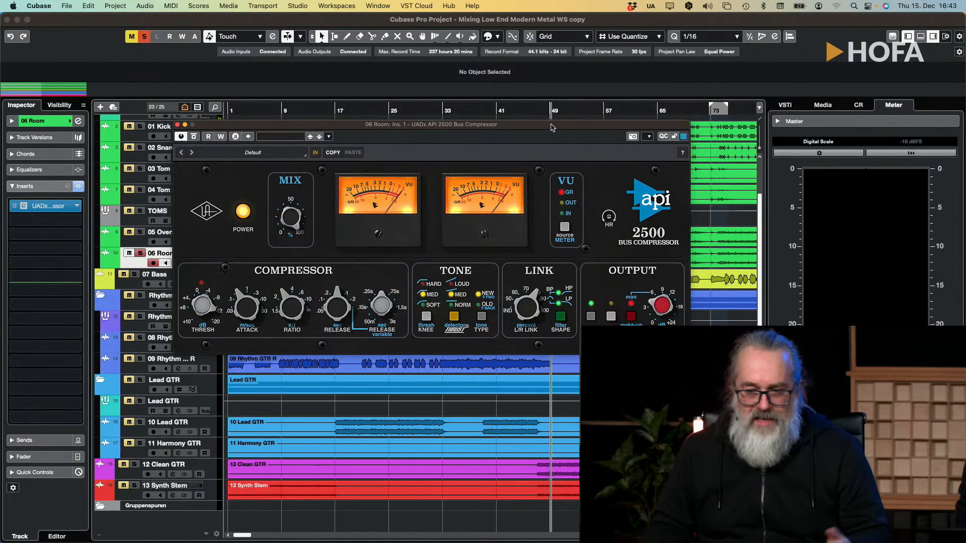
Step: Replay the soloed 06 Room track from several positions between bars 41 and 49, comparing its compressor bypassed and active
left_click(536, 111)
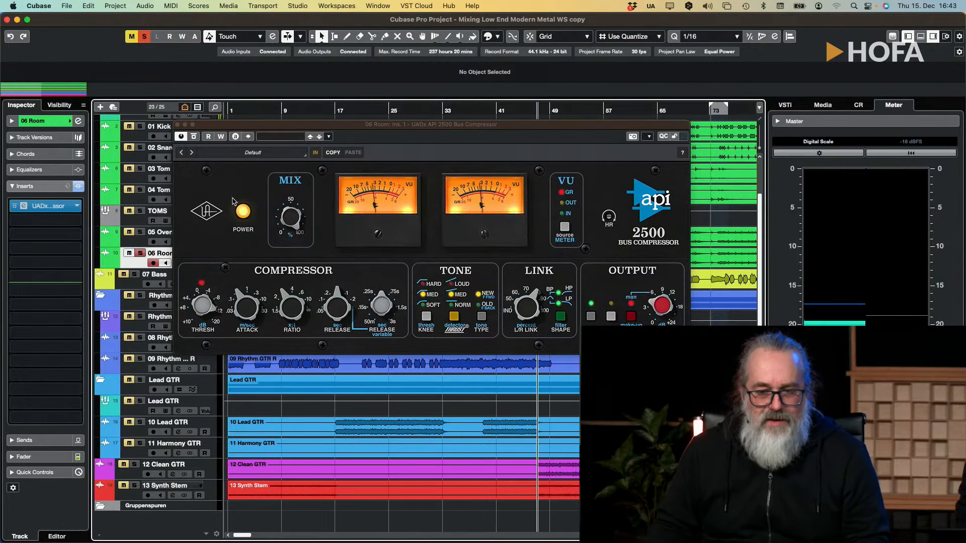
left_click(194, 137)
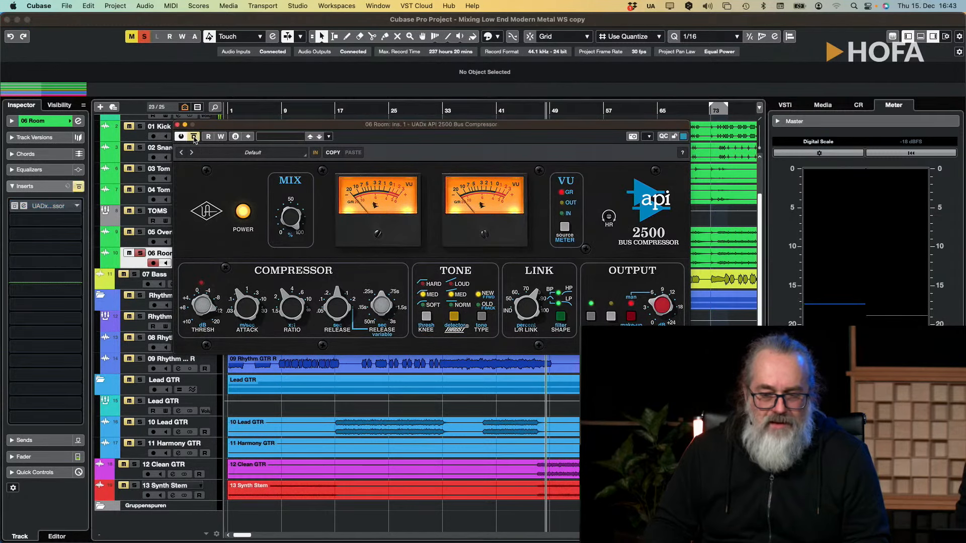
left_click(512, 111)
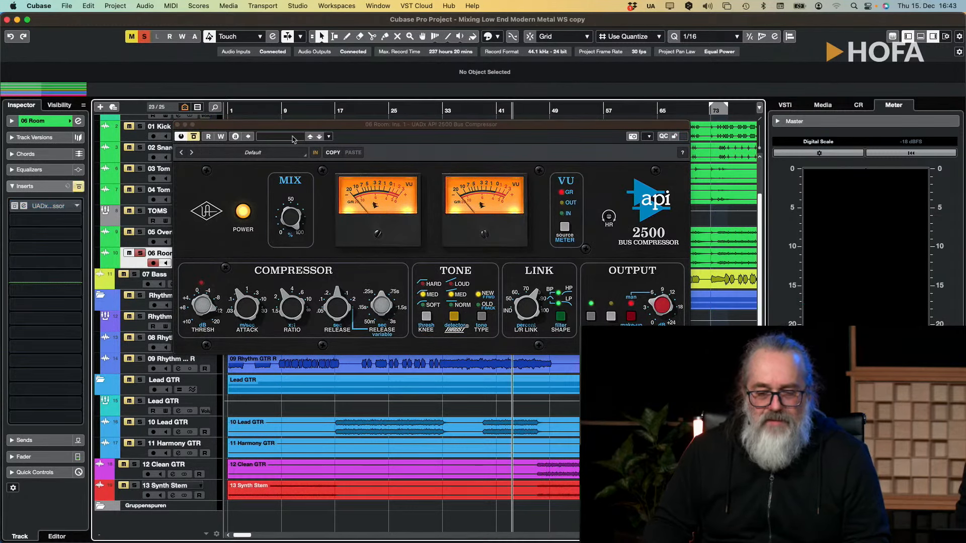
key("space")
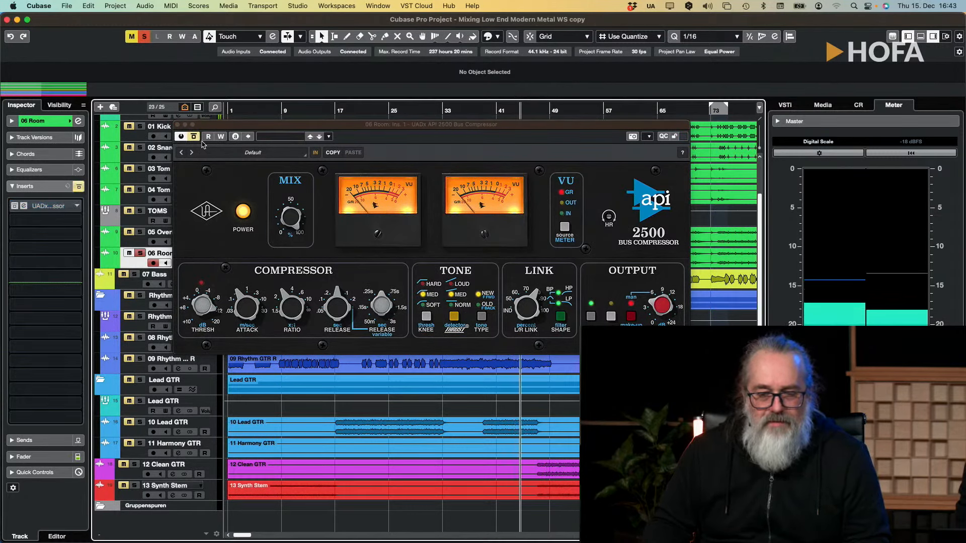
left_click(196, 140)
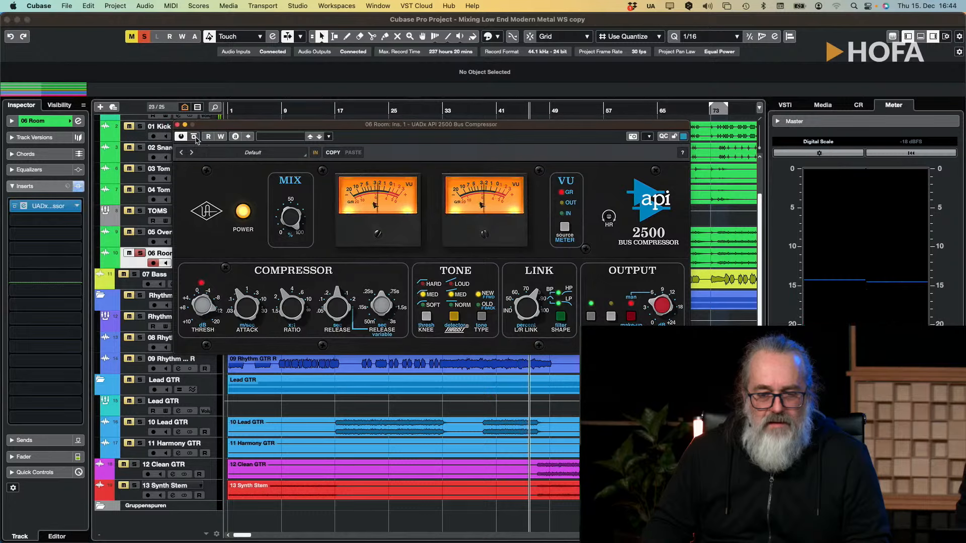
left_click(195, 138)
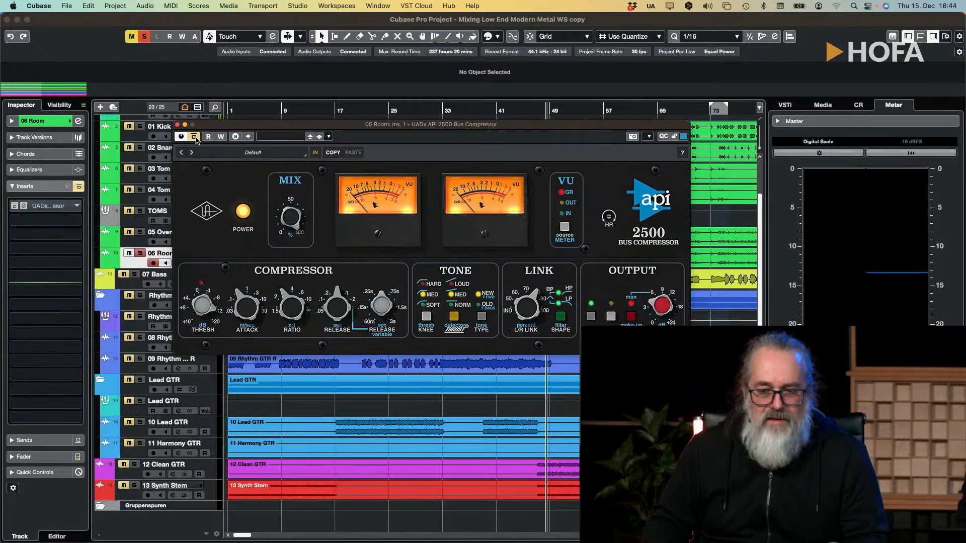
left_click(527, 119)
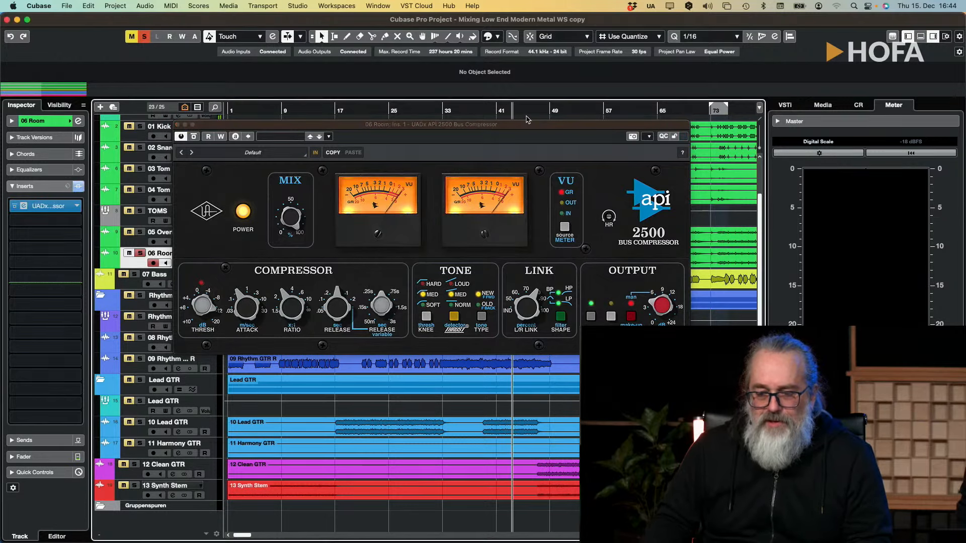
left_click(528, 109)
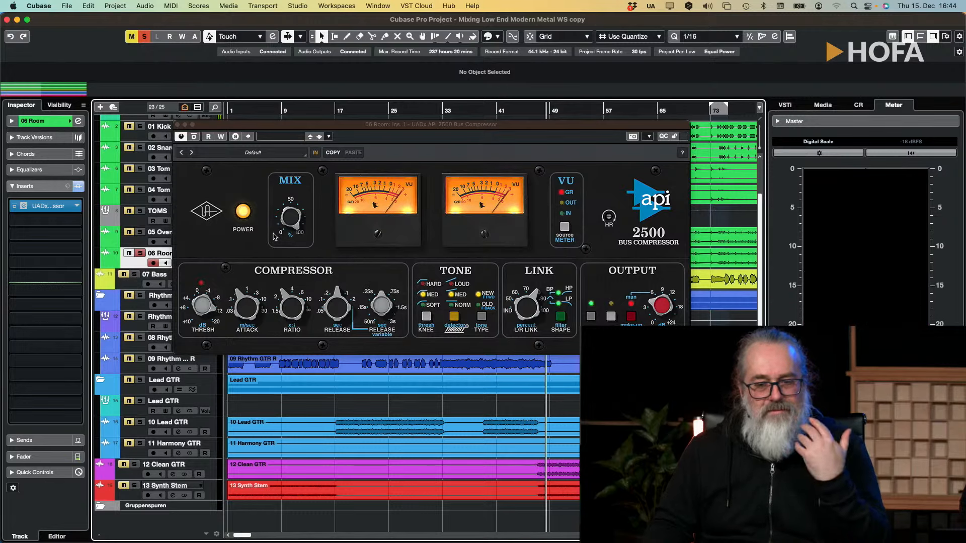
Step: Play the full mix without the 06 Room solo and compare its API 2500 compressor bypassed and active
left_click(195, 327)
key("space")
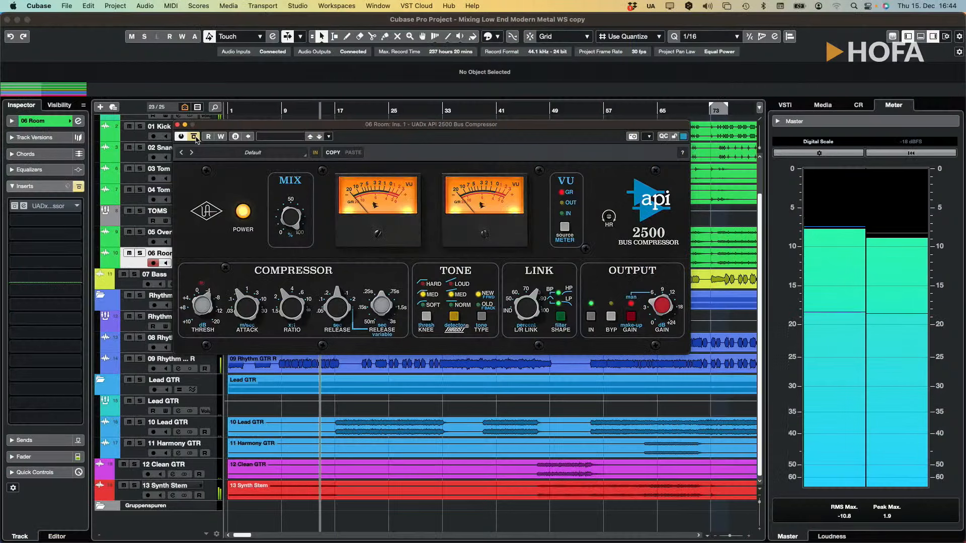
left_click(196, 138)
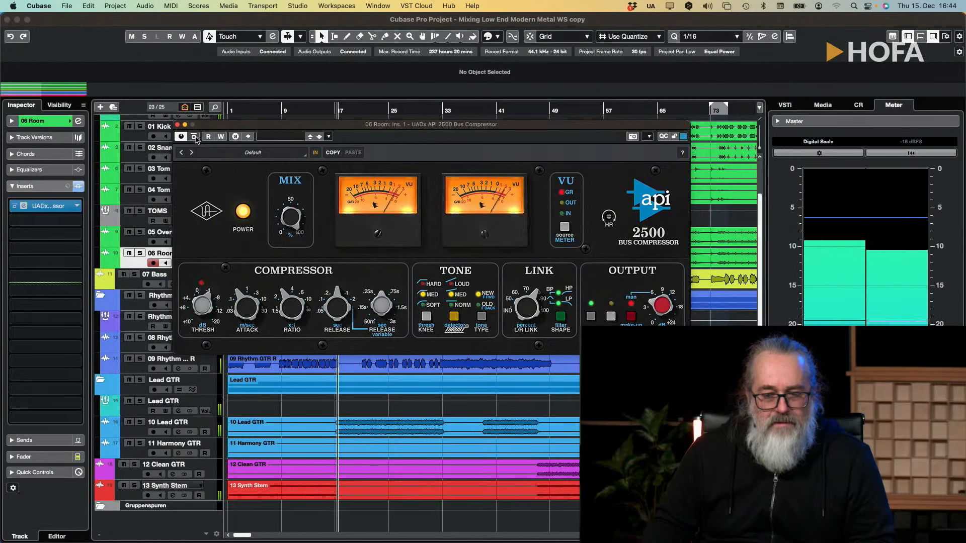
left_click(363, 110)
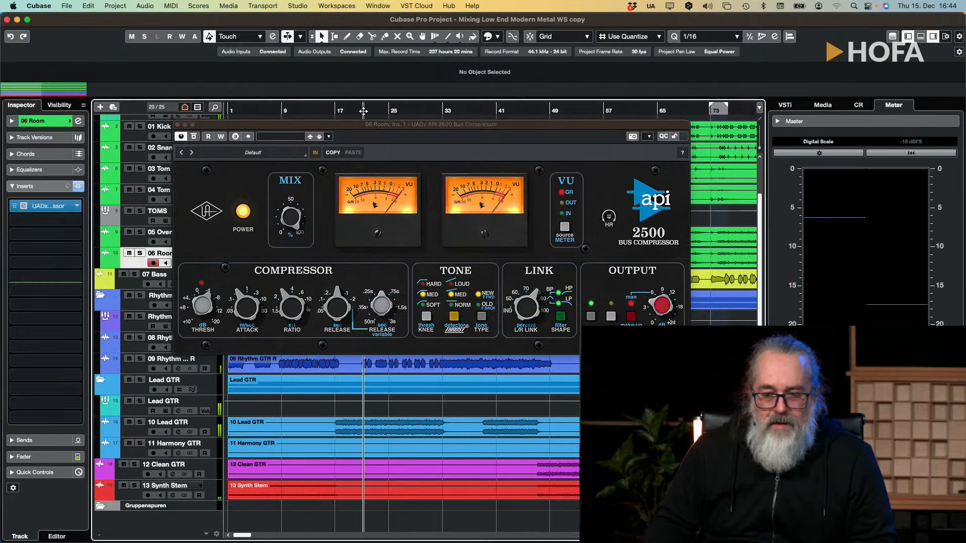
left_click(195, 137)
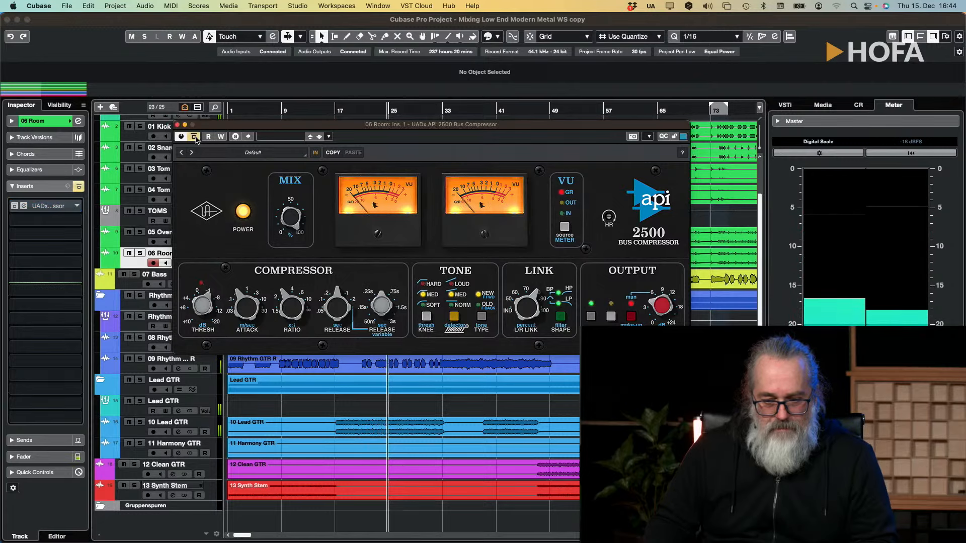
left_click(195, 138)
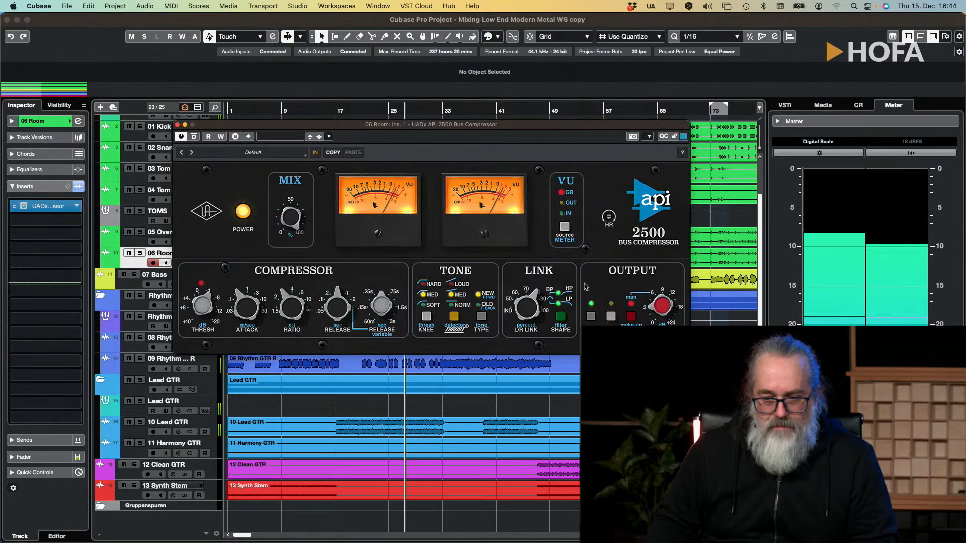
left_click(194, 138)
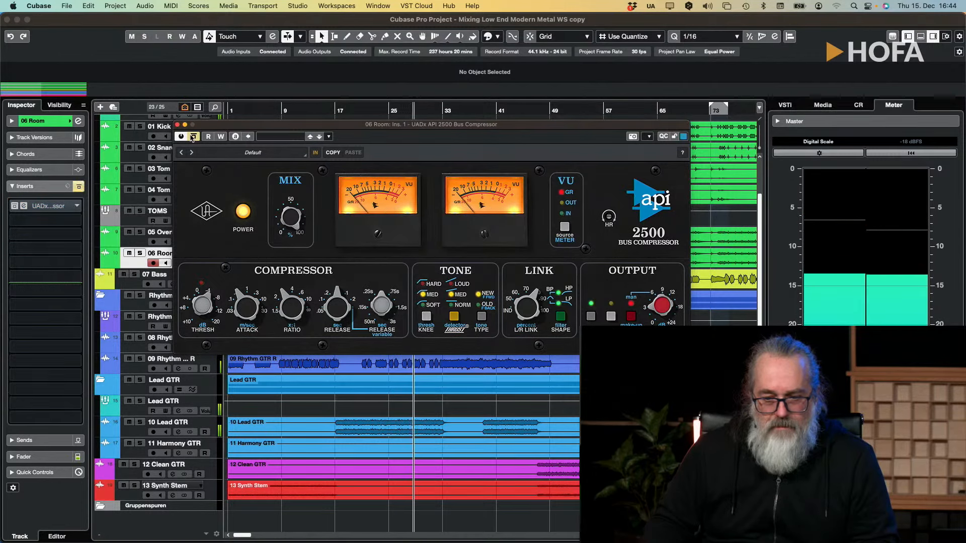
left_click(194, 138)
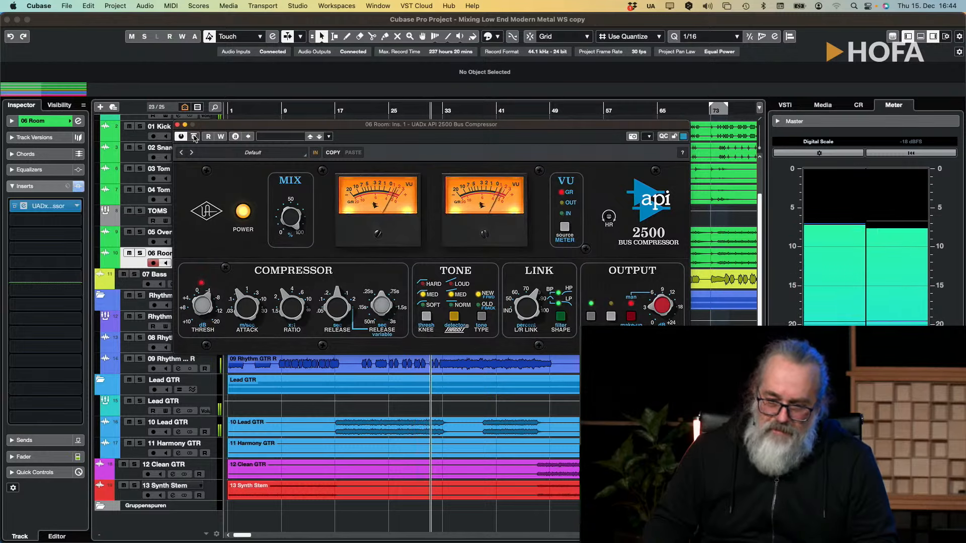
key("space")
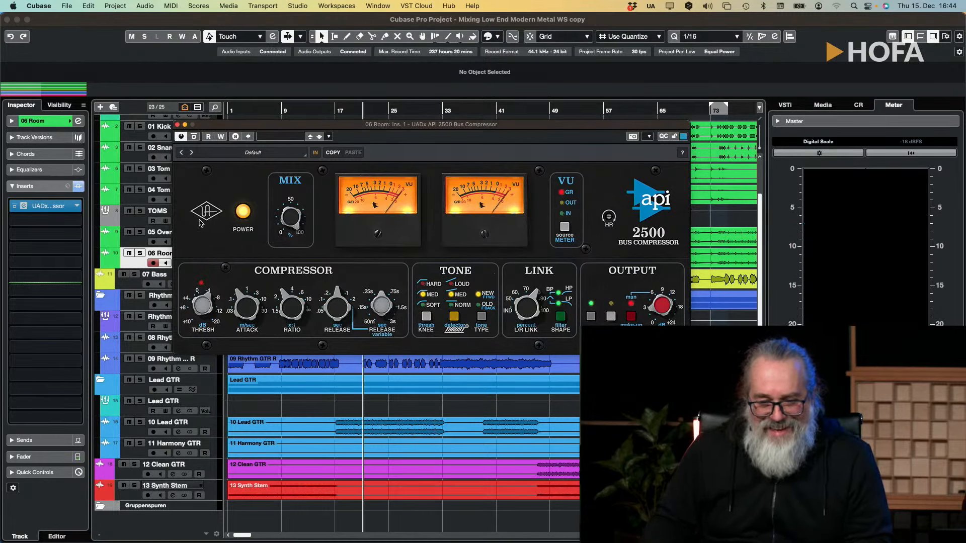
Step: Play the 06 Room track with its compressor active, switching between soloed playback and the full mix
key("space")
left_click(140, 253)
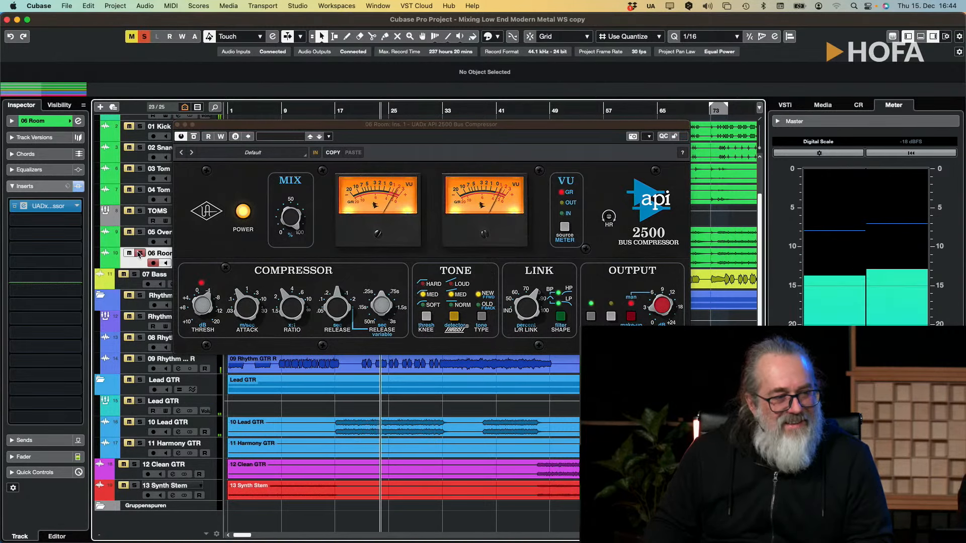
left_click(140, 253)
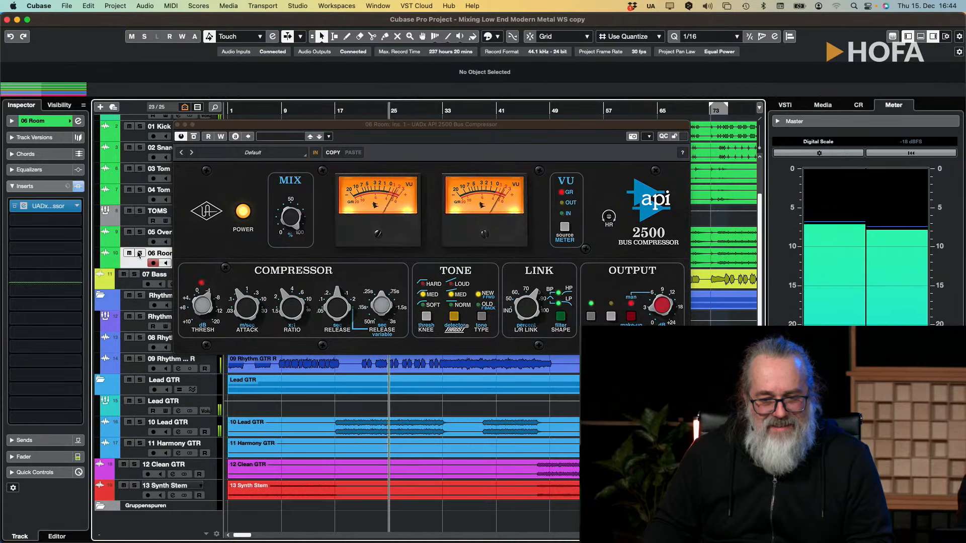
key("space")
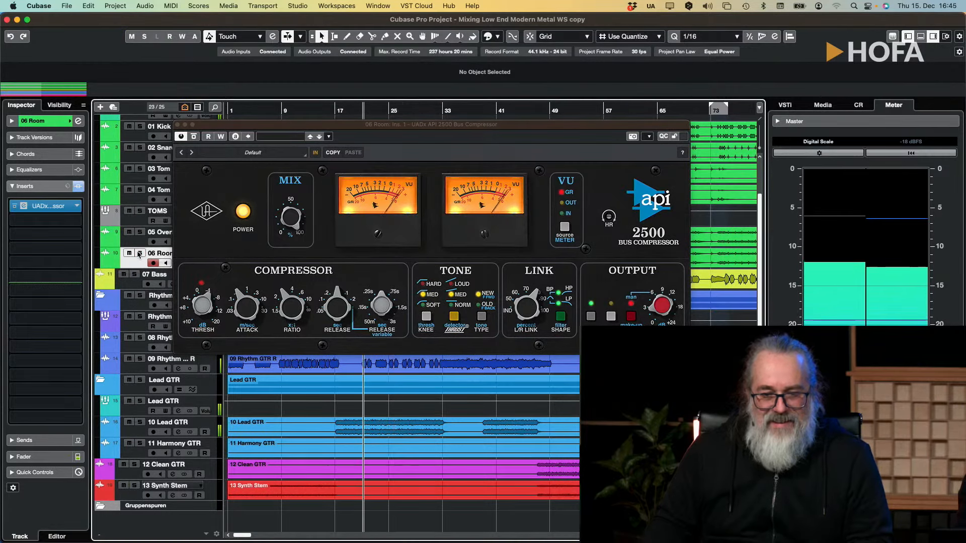
left_click(140, 253)
left_click(138, 254)
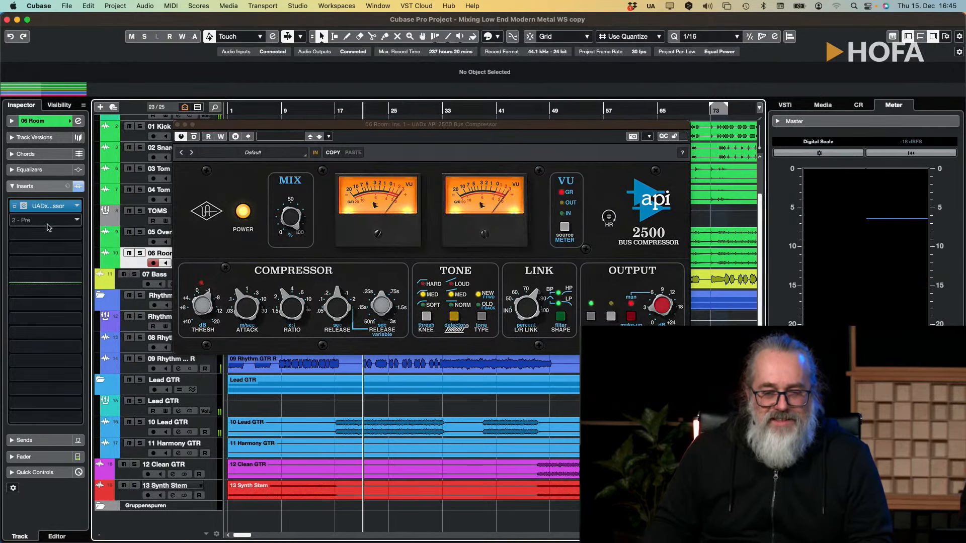
Step: Bypass the 06 Room track's API 2500 Bus Compressor and close its window
left_click(16, 206)
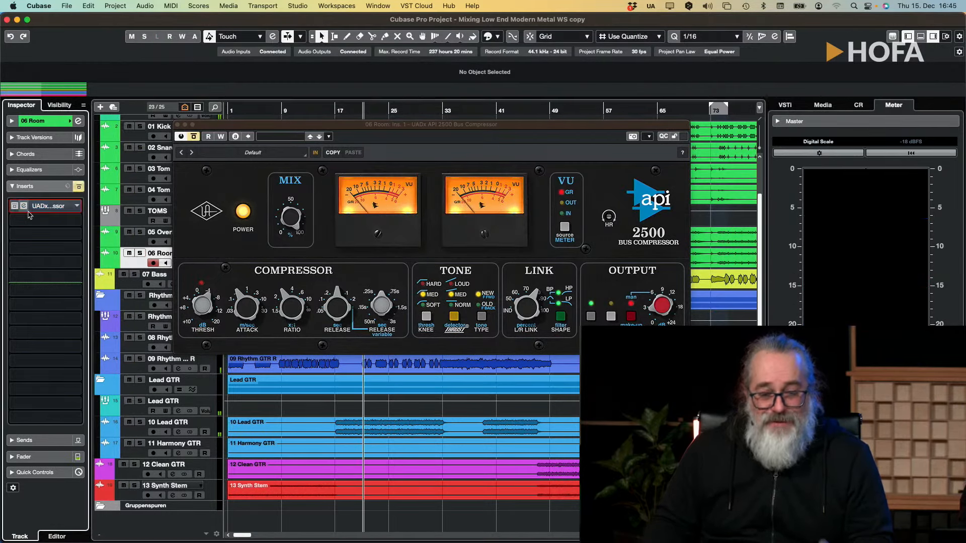
left_click(178, 125)
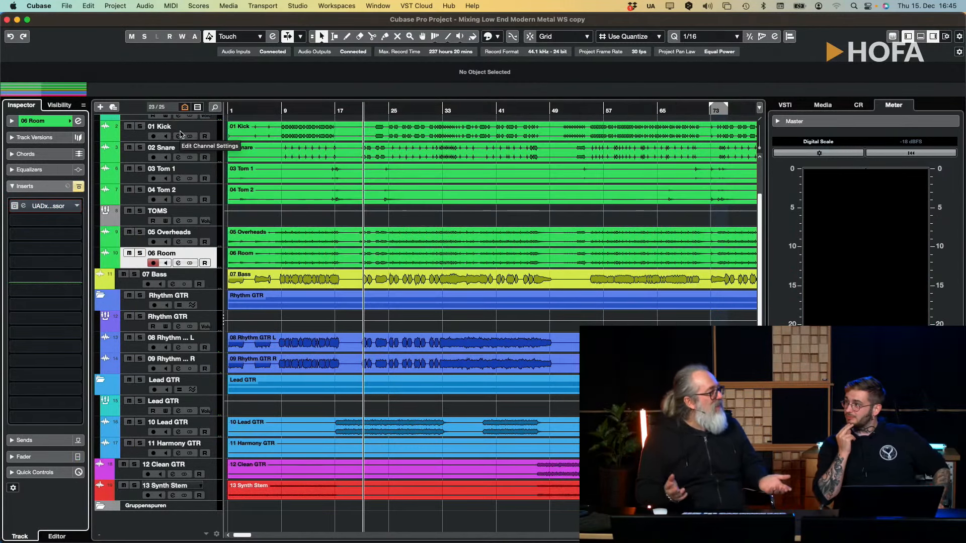
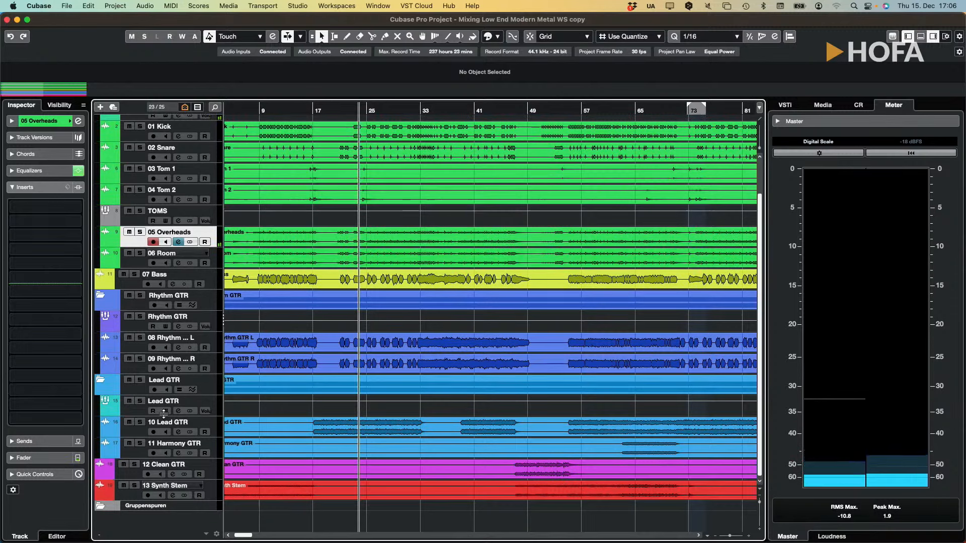
Step: Select the 10 Lead GTR track and audition it soloed, returning to the full mix
left_click(141, 422)
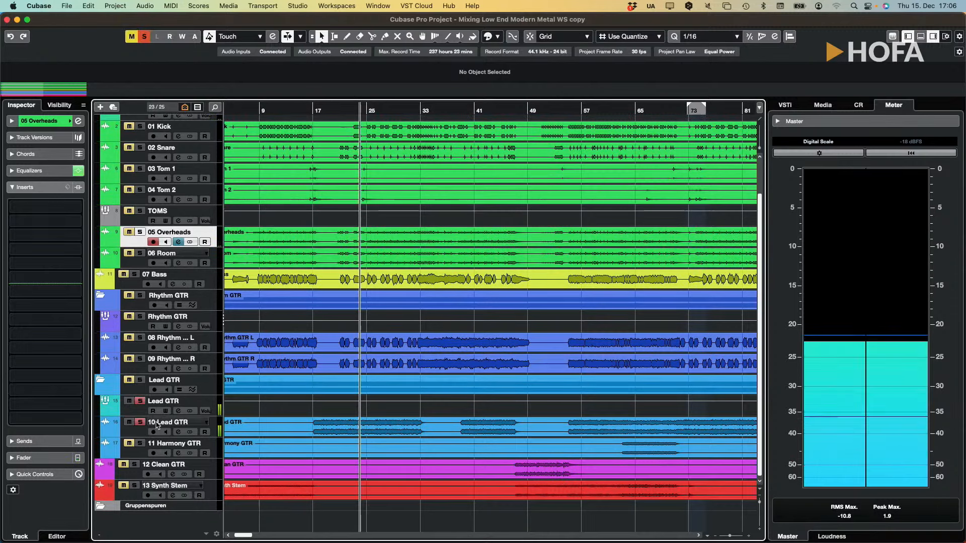
left_click(209, 424)
key("Escape")
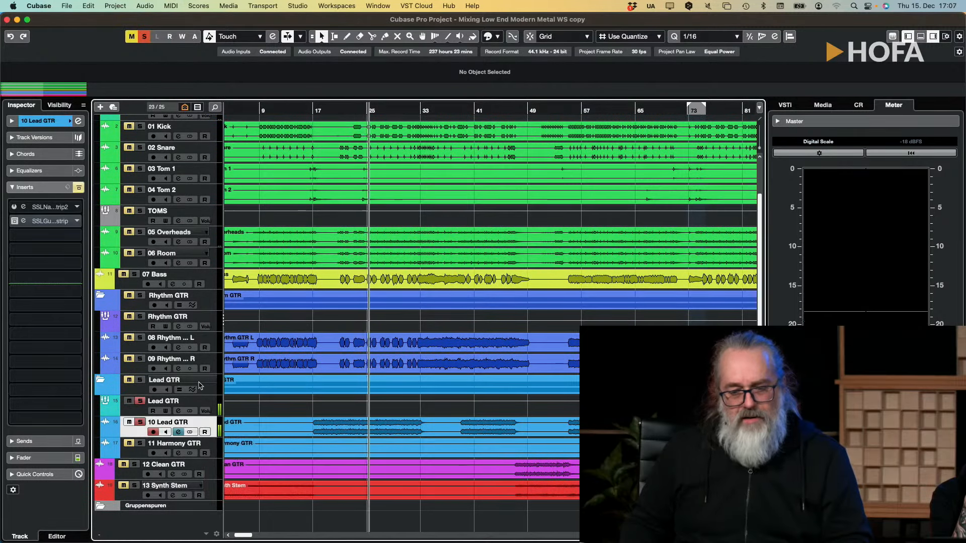
left_click(142, 422)
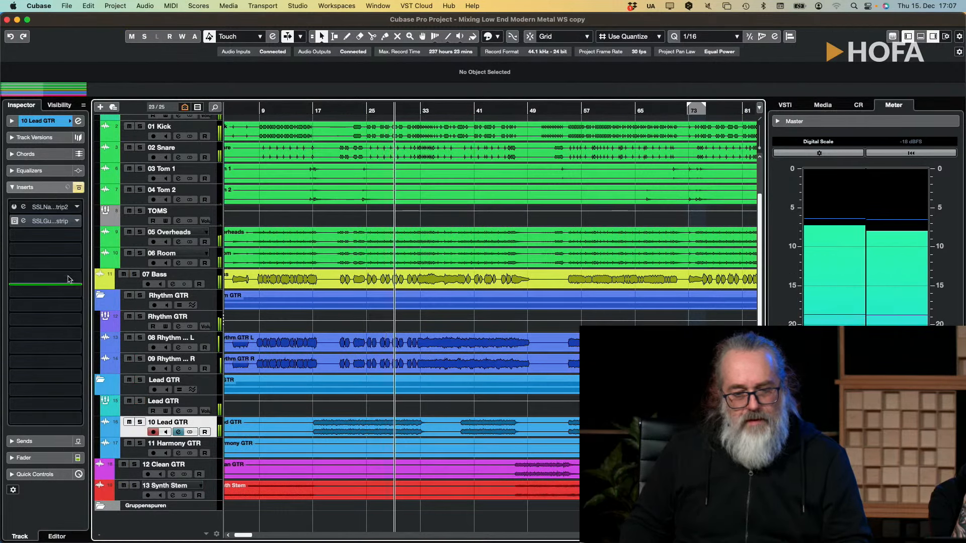
Step: Stop playback, activate the SSL Native Channel Strip 2 insert on the 10 Lead GTR track, and open it
key("space")
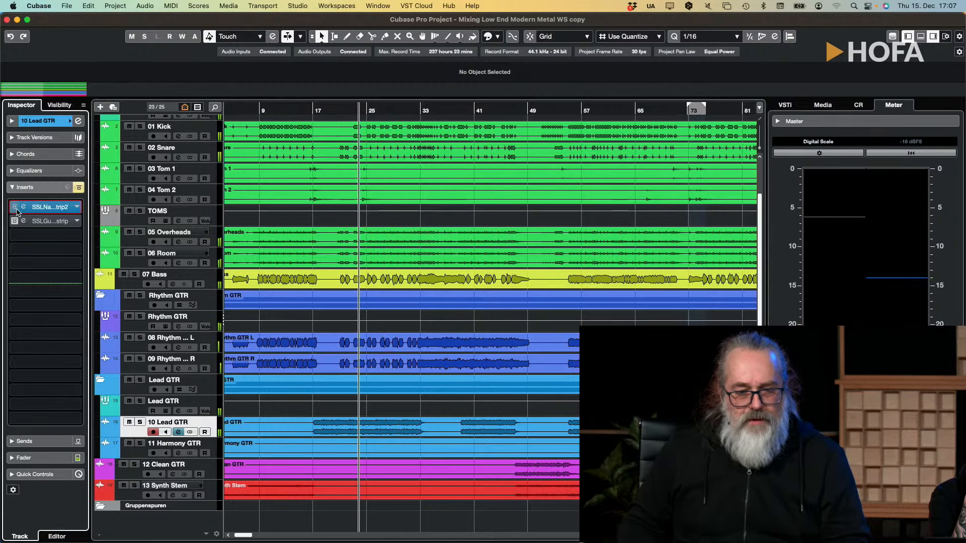
left_click(23, 208)
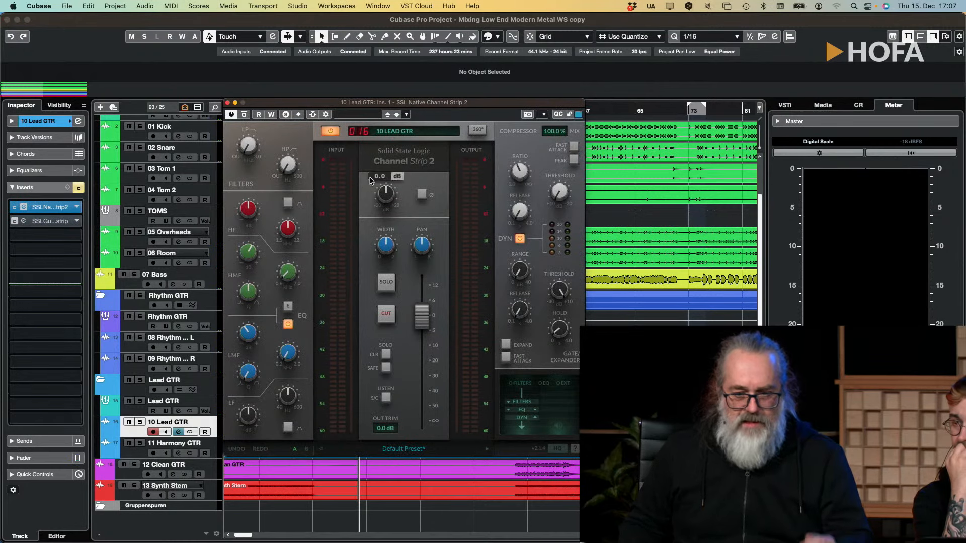
Step: Play the 10 Lead GTR track soloed, comparing the SSL Channel Strip 2 bypassed and engaged, and clear the solo
left_click_drag(450, 106, 559, 99)
key("space")
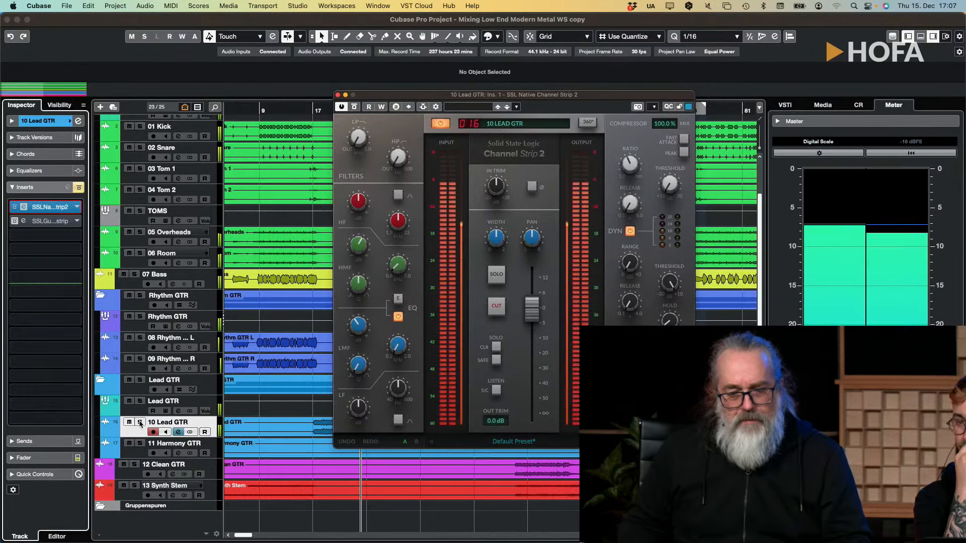
left_click(140, 422)
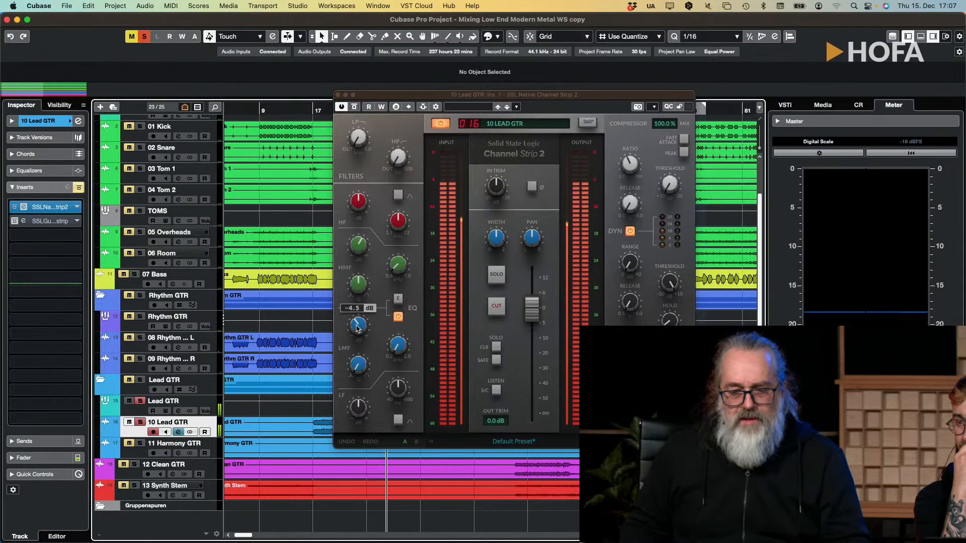
left_click(441, 123)
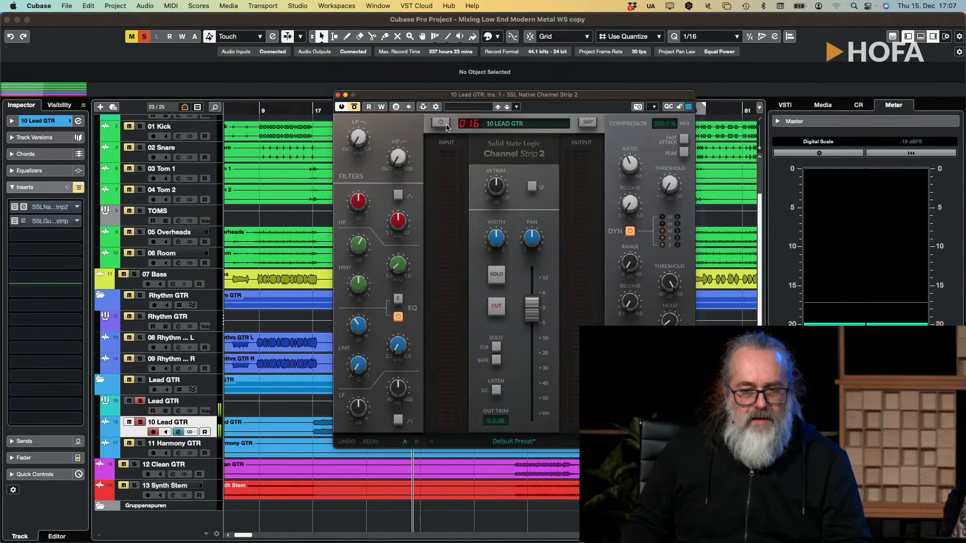
left_click(444, 125)
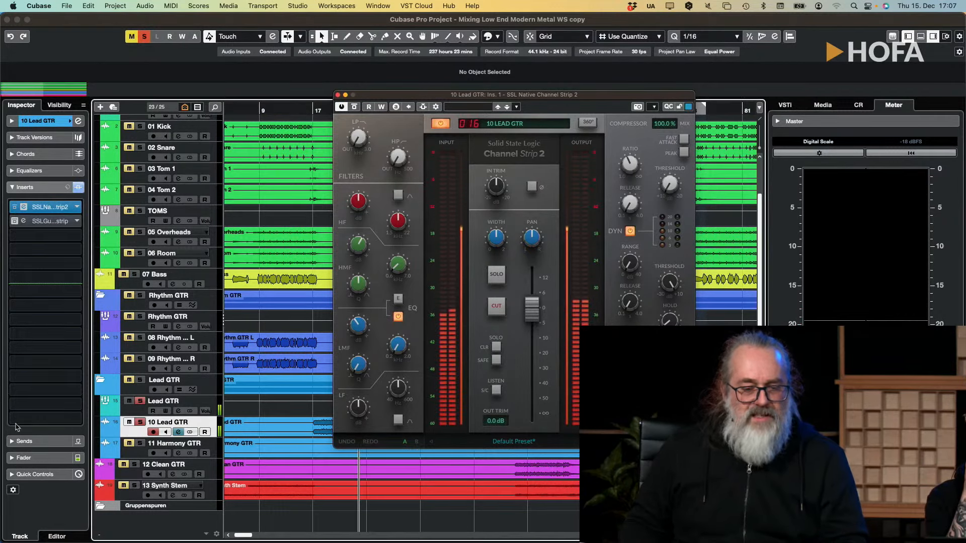
left_click(140, 402)
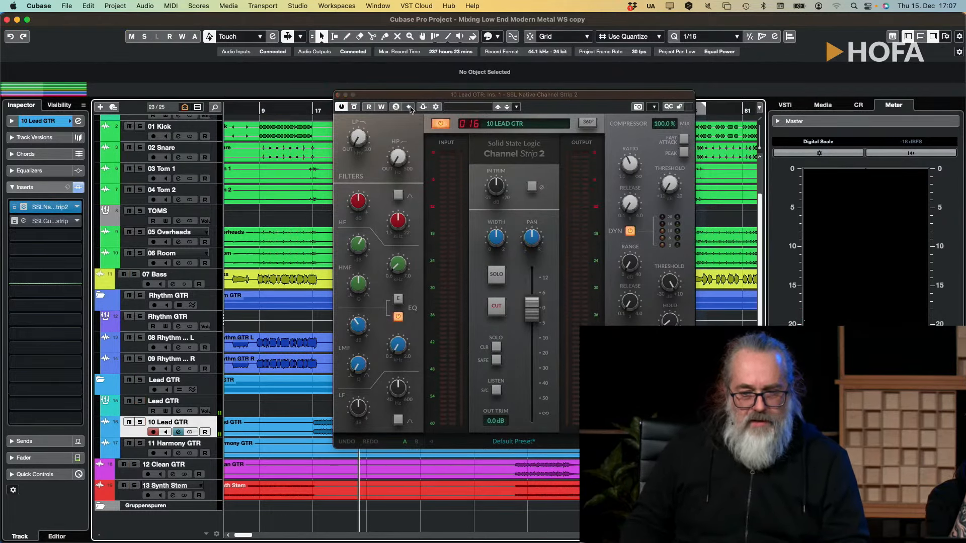
Step: Play the full mix from bar 17, comparing the lead guitar with its SSL Channel Strip 2 engaged and bypassed
left_click_drag(425, 99, 542, 94)
left_click(315, 112)
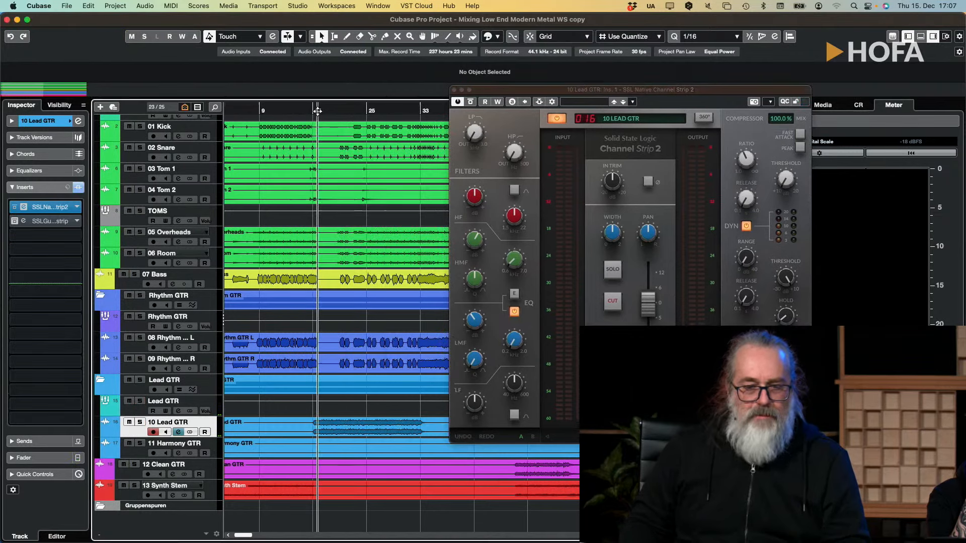
key("space")
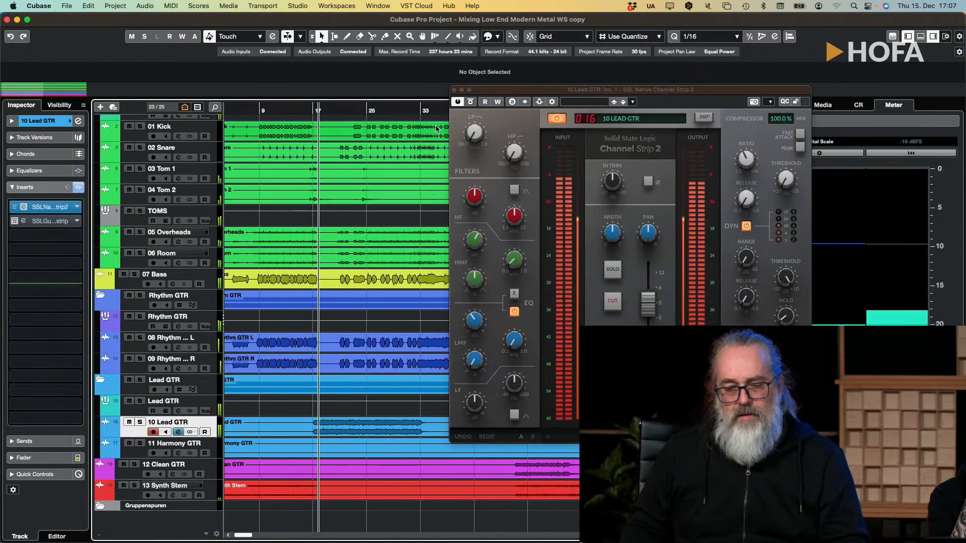
mouse_move(518, 147)
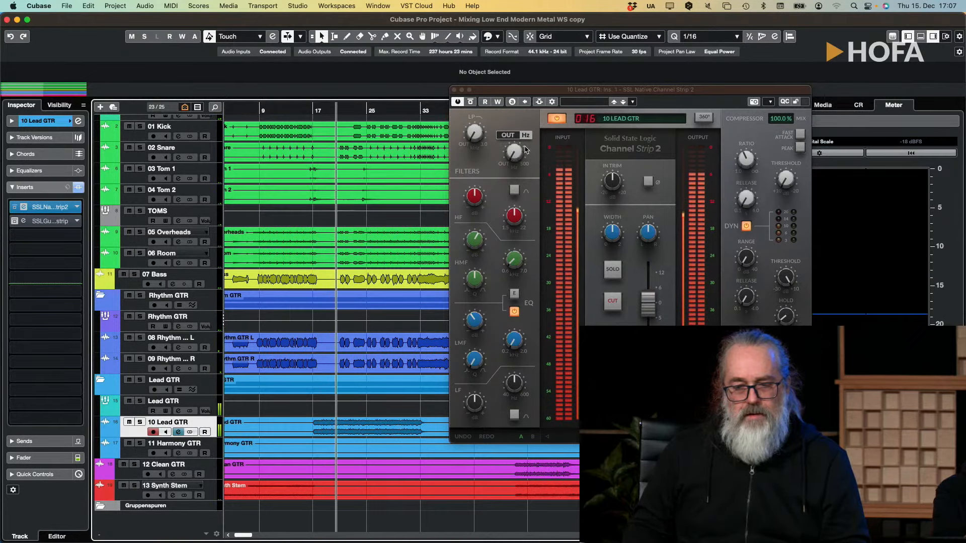
left_click(555, 120)
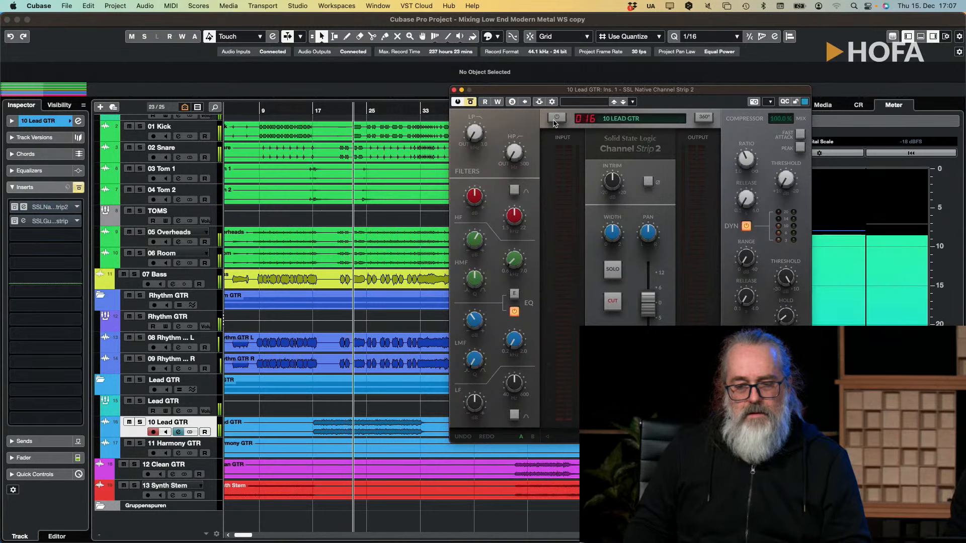
left_click(555, 120)
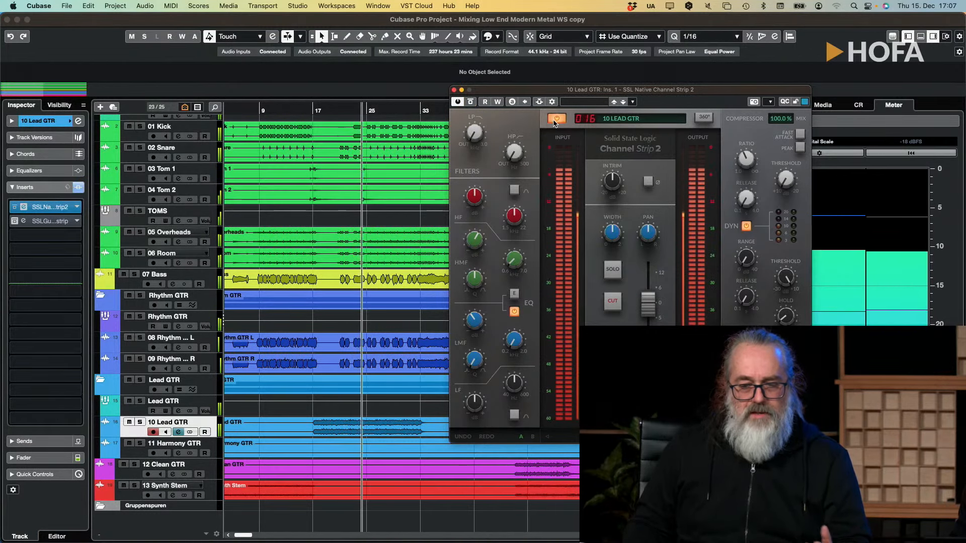
left_click(556, 119)
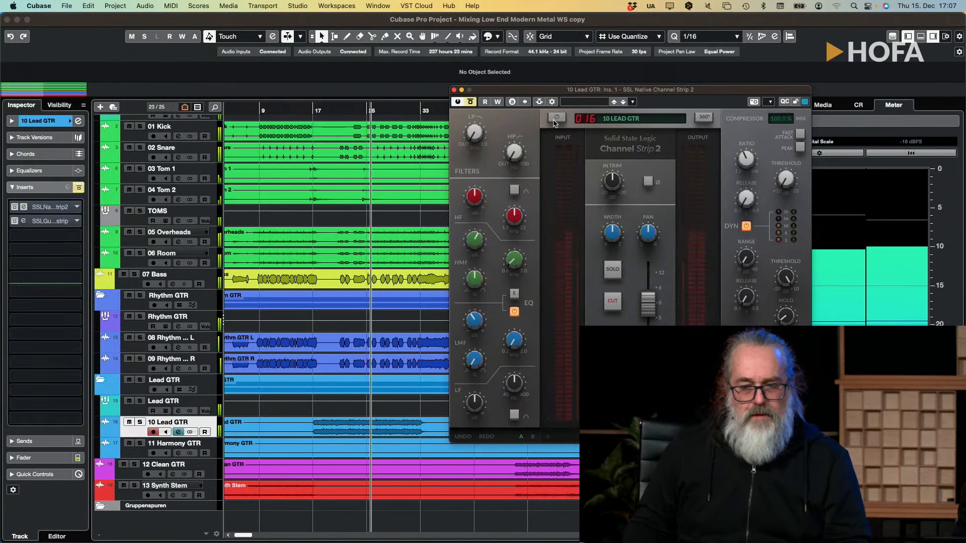
left_click(555, 119)
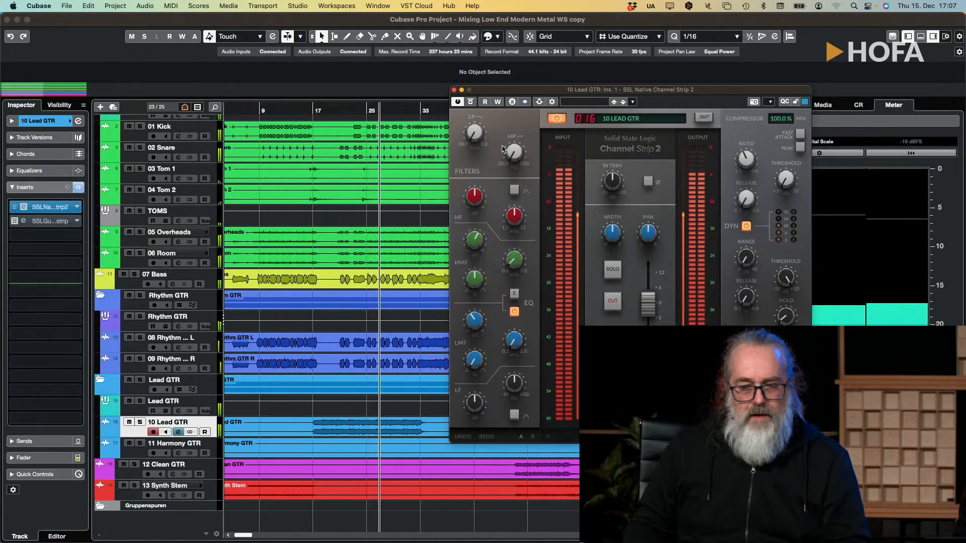
Step: Set the channel strip's high-pass filter to about 74 Hz and compare the lead guitar with the strip bypassed and engaged
left_click_drag(510, 155, 511, 146)
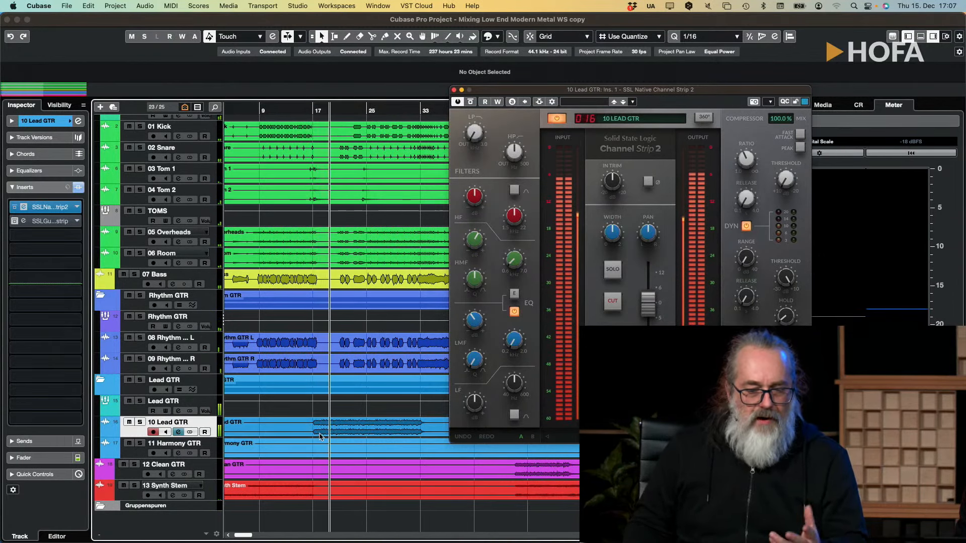
left_click_drag(523, 147, 524, 150)
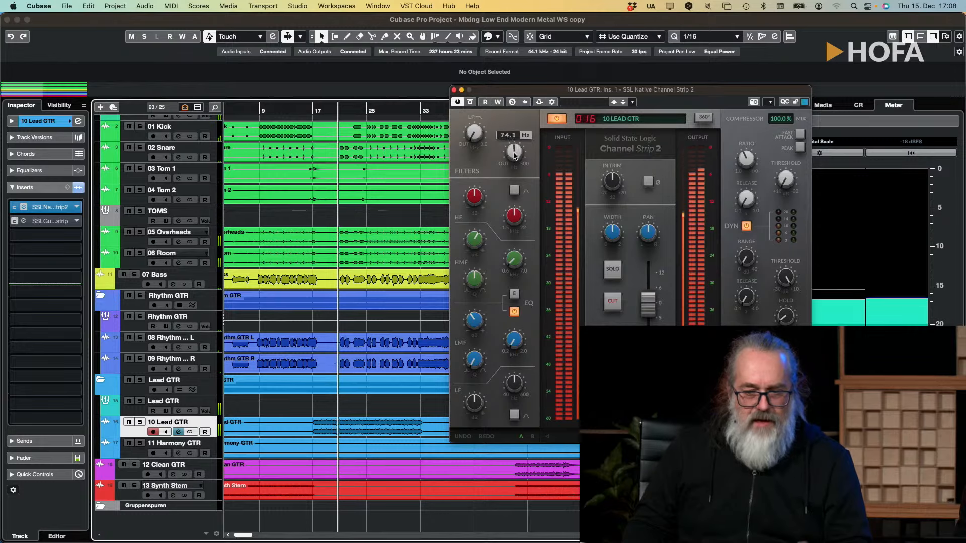
left_click(556, 119)
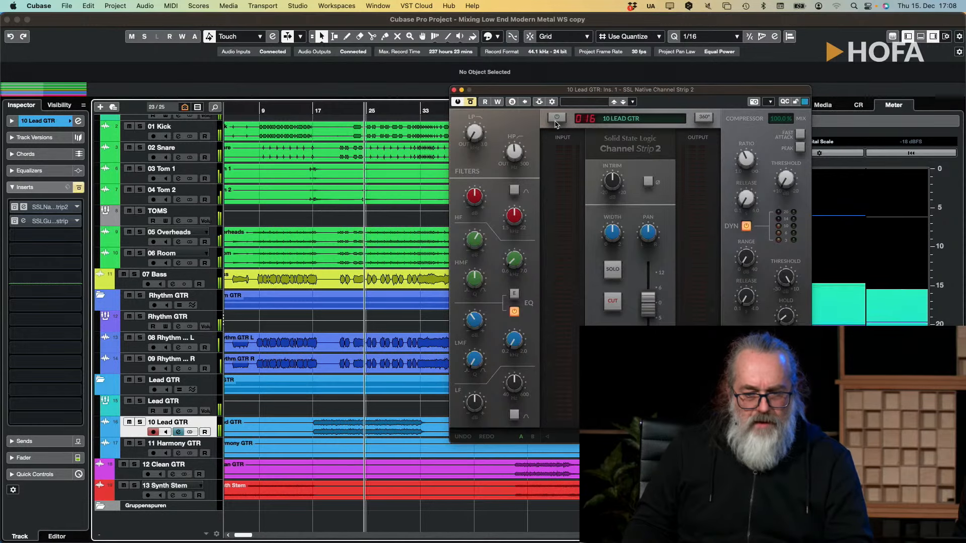
left_click(556, 119)
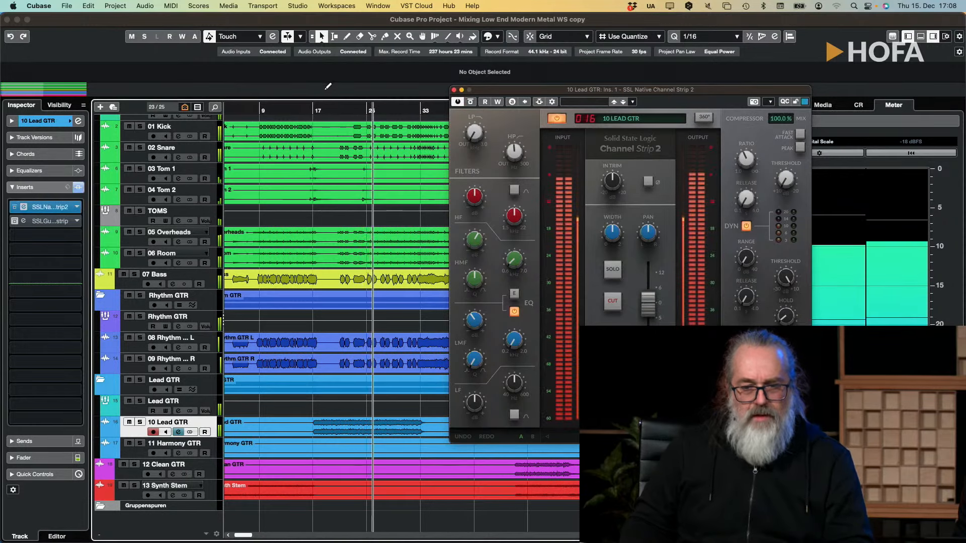
Step: Deactivate the lead guitar's Channel Strip 2 insert, open the SSL Guitarstrip insert, take it out of bypass, and play the track soloed
left_click(459, 103)
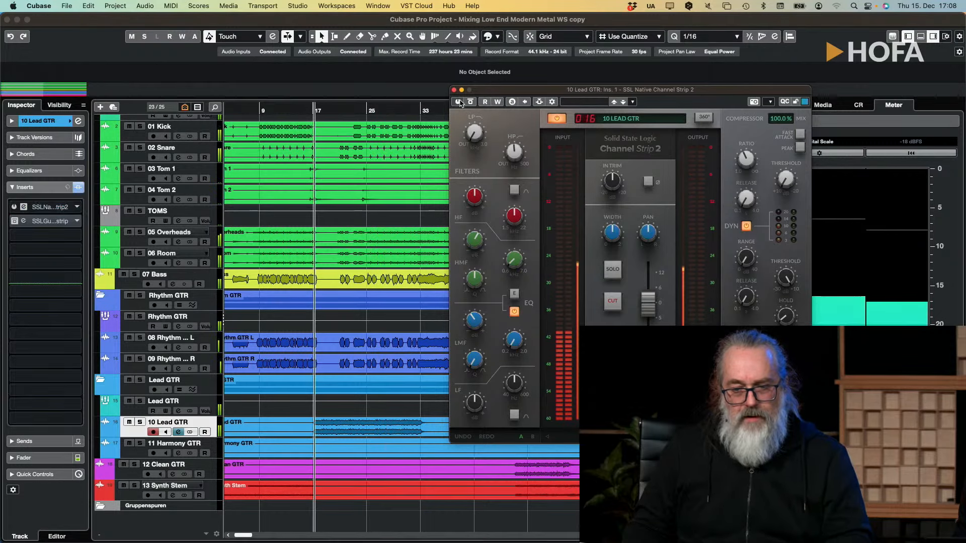
left_click(24, 222)
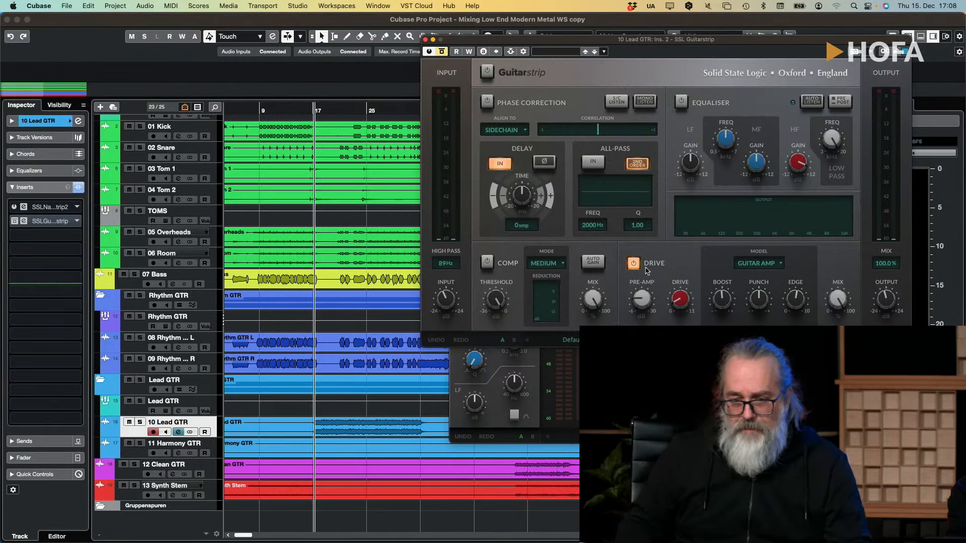
key("s")
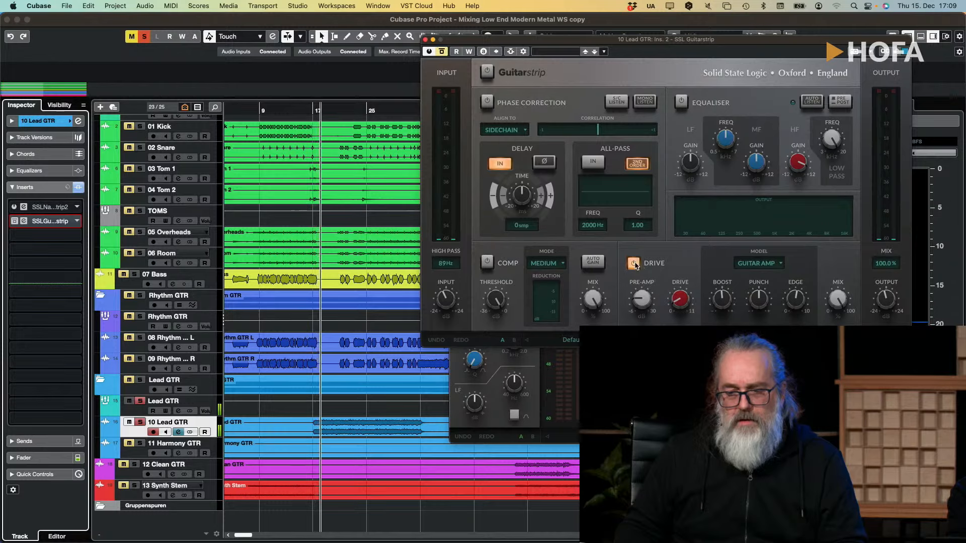
key("space")
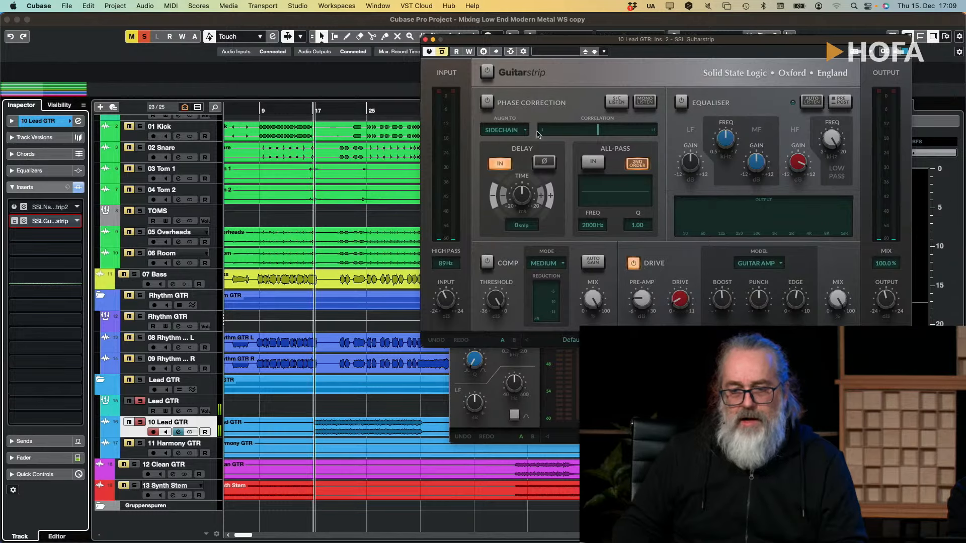
left_click(442, 51)
key("space")
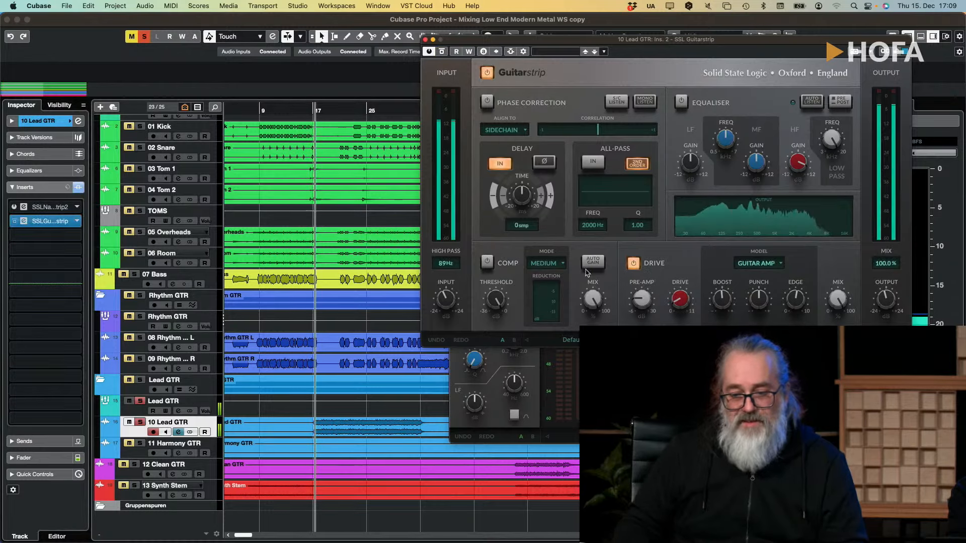
Step: Compare the soloed lead guitar with the Guitarstrip's Drive section switched off and on, leaving Drive on
left_click(635, 265)
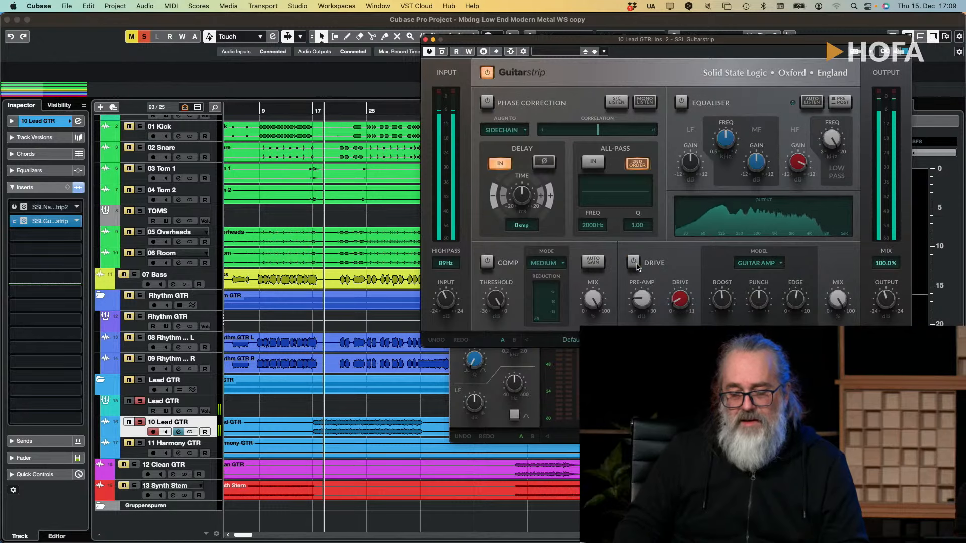
left_click(635, 263)
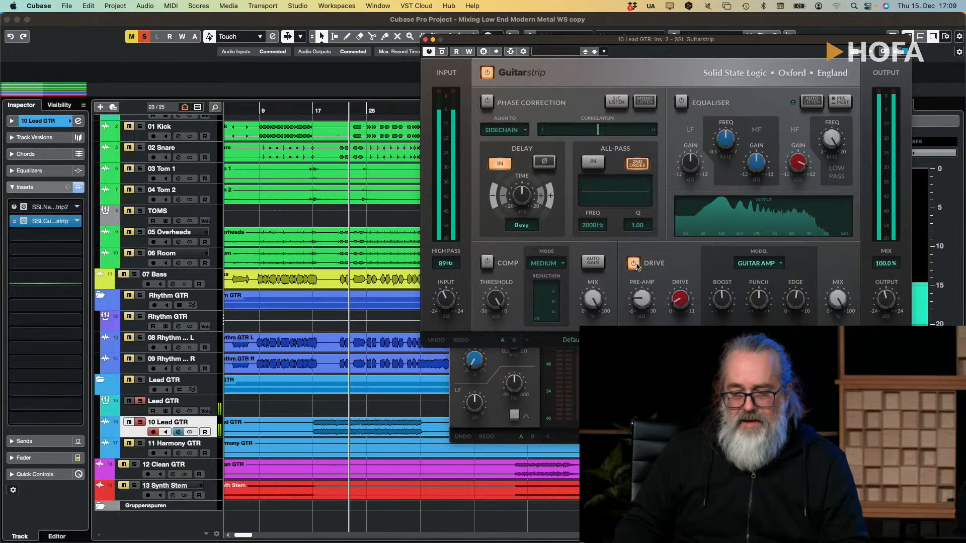
left_click(634, 264)
mouse_move(885, 297)
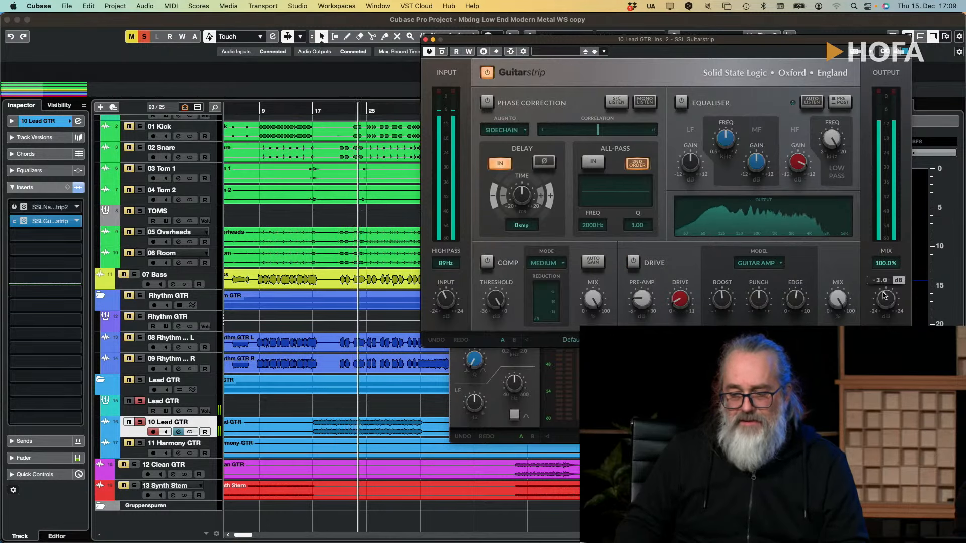
left_click(634, 264)
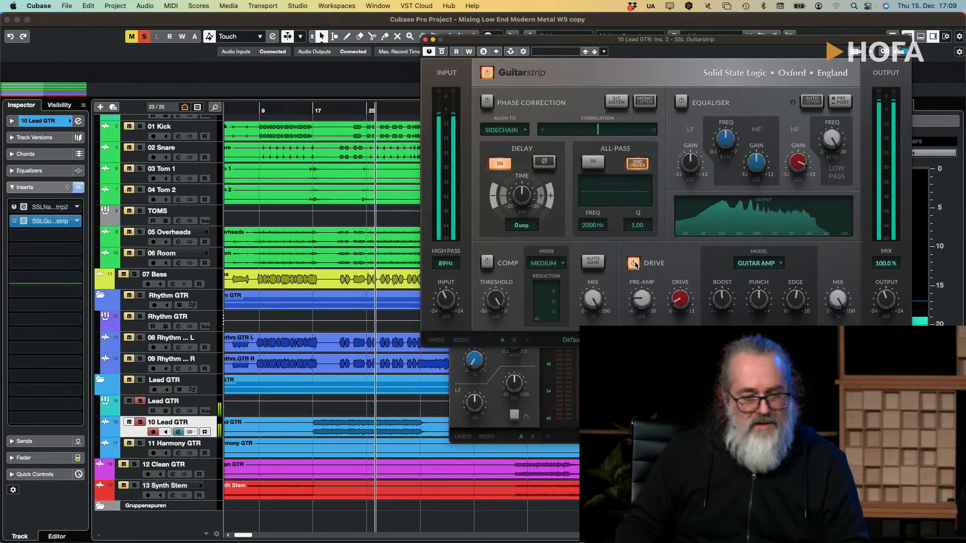
Step: Set the Guitarstrip's Boost to about -6.3 %, and audition different Punch settings before resetting Punch to its default
mouse_move(726, 294)
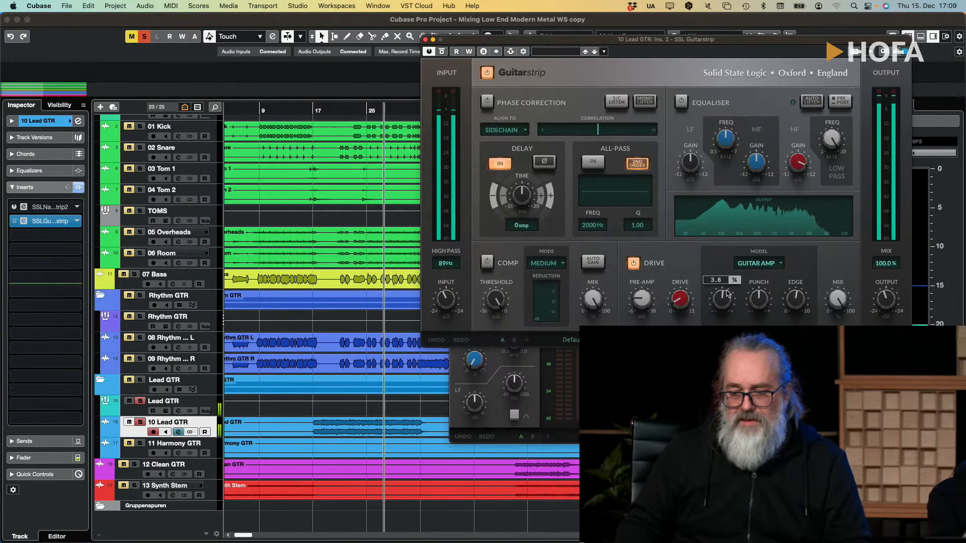
left_click_drag(727, 294, 713, 318)
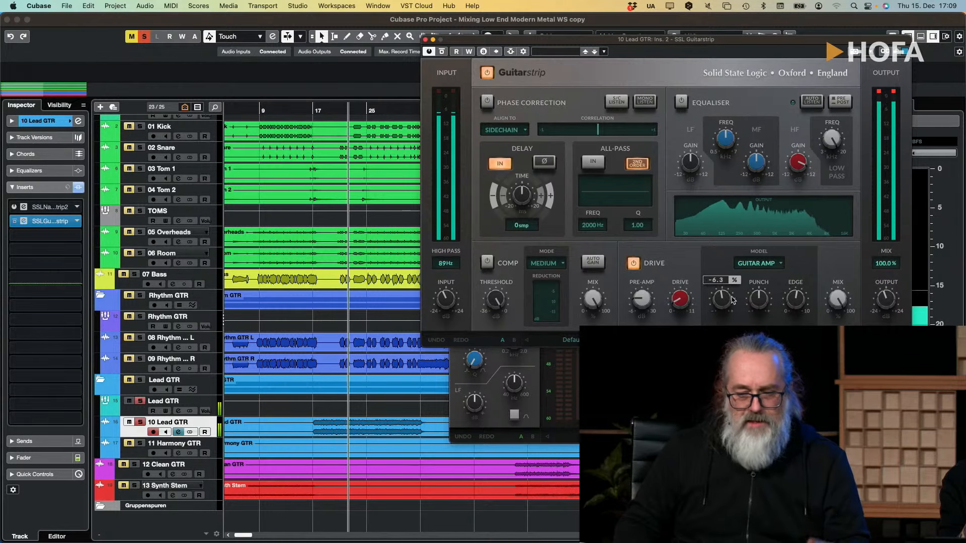
mouse_move(761, 300)
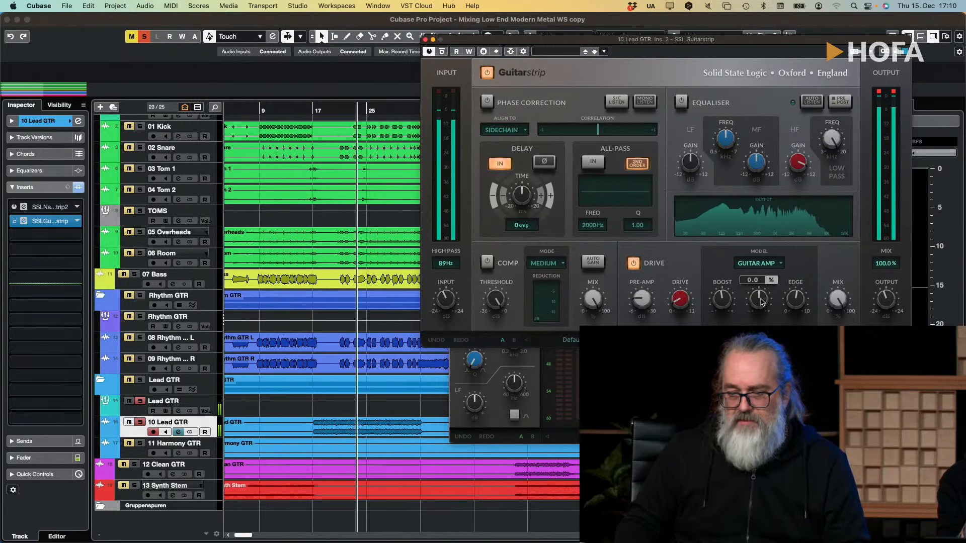
left_click_drag(790, 301, 747, 301)
mouse_move(755, 286)
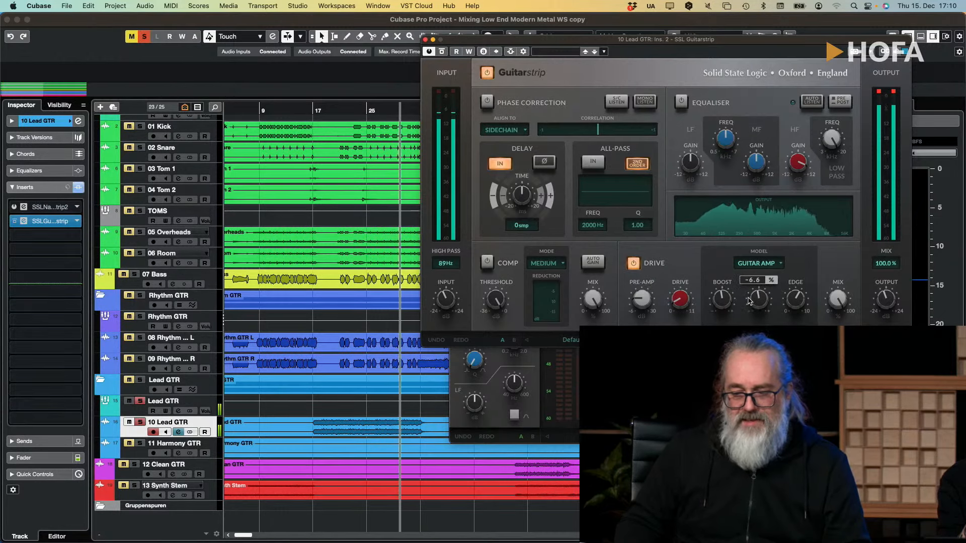
double_click(759, 301)
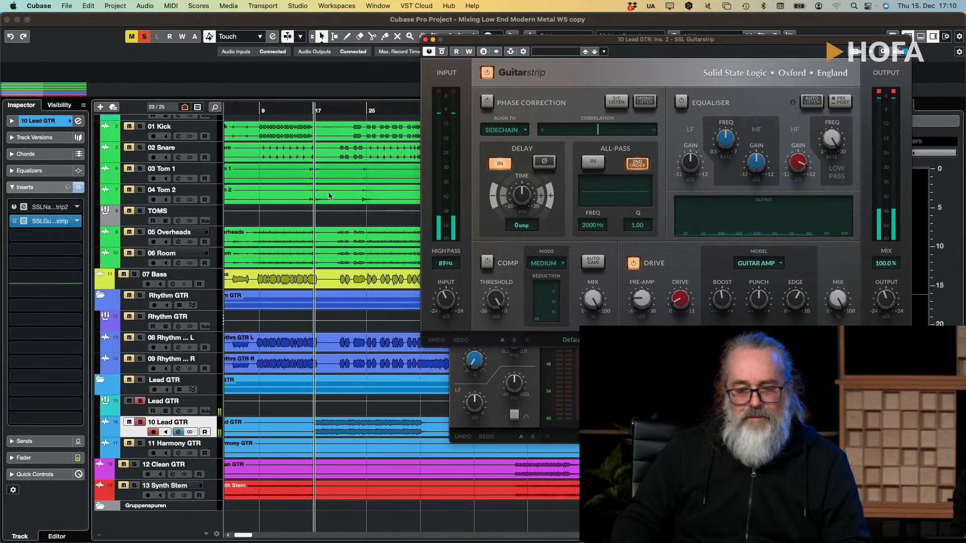
Step: Unsolo the 10 Lead GTR track, compare the Guitarstrip bypassed and engaged in the full mix, and leave its Equaliser section off
left_click(141, 422)
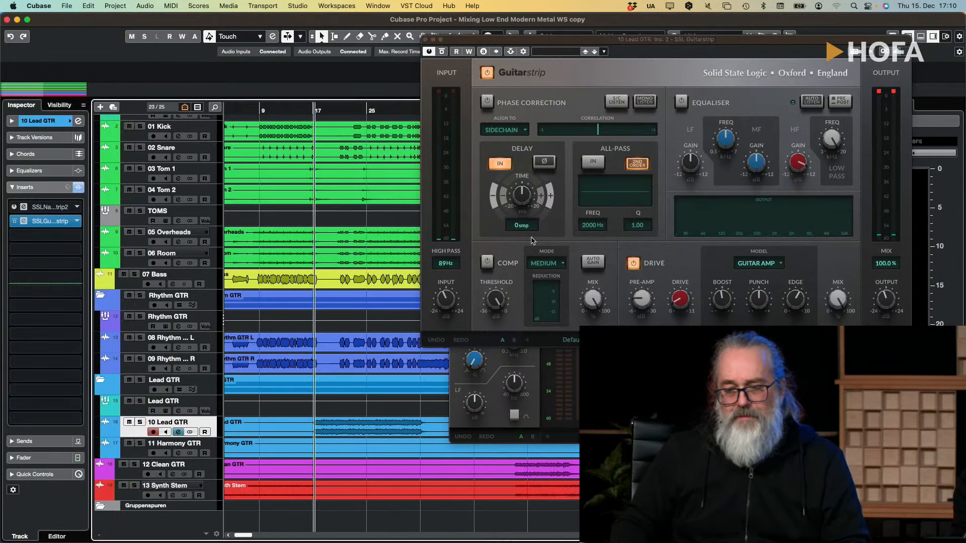
key("space")
left_click(486, 74)
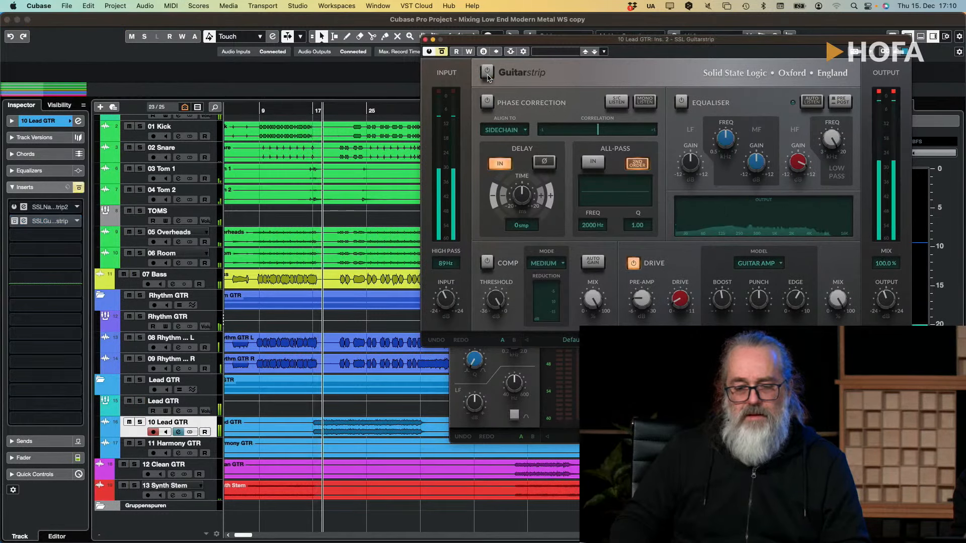
left_click(487, 74)
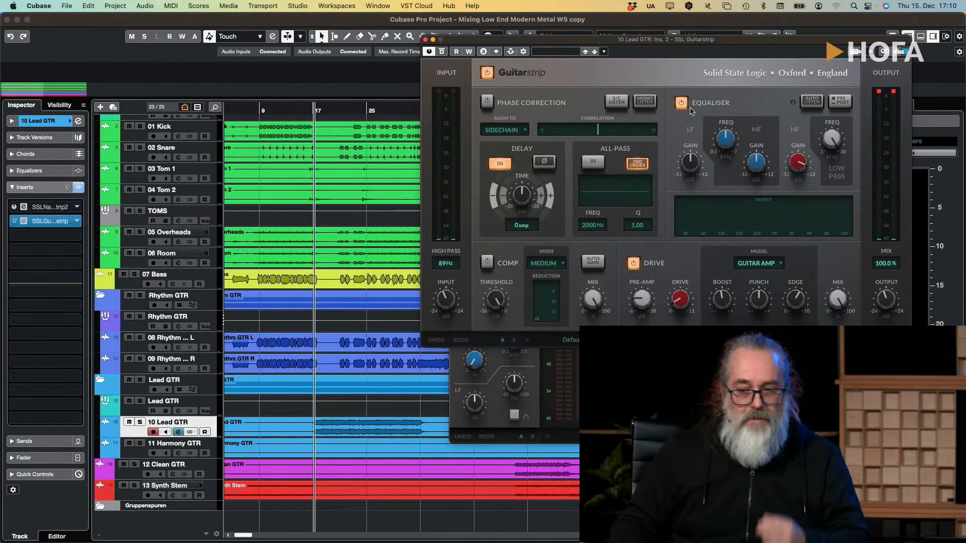
left_click(681, 104)
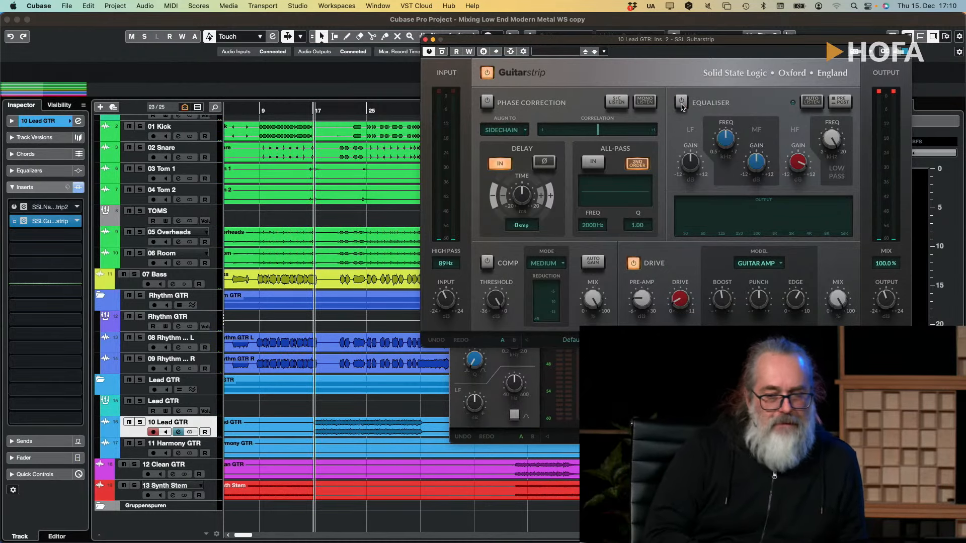
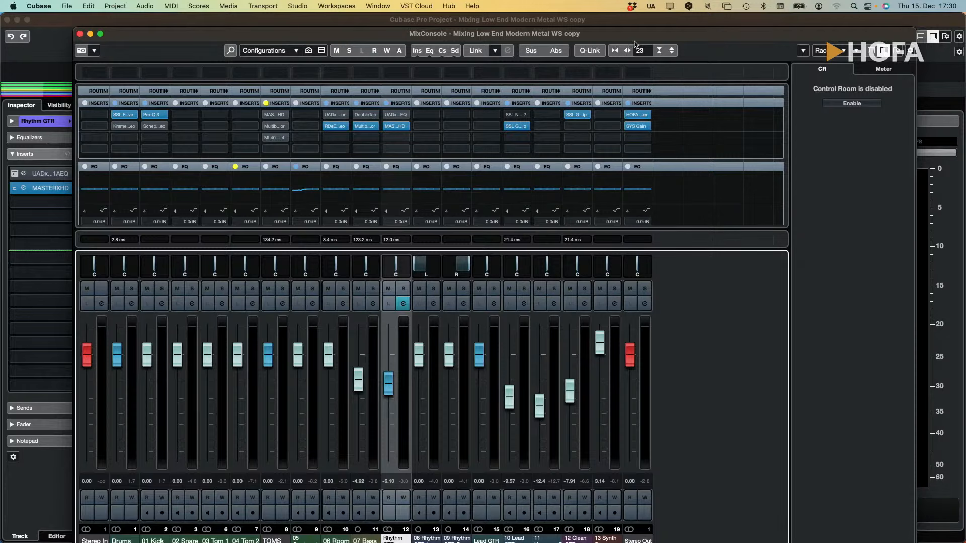
Step: Play the full mix from about bar 17 and reposition the MixConsole so the Stereo Out channel's inserts are accessible
left_click_drag(637, 38, 894, 38)
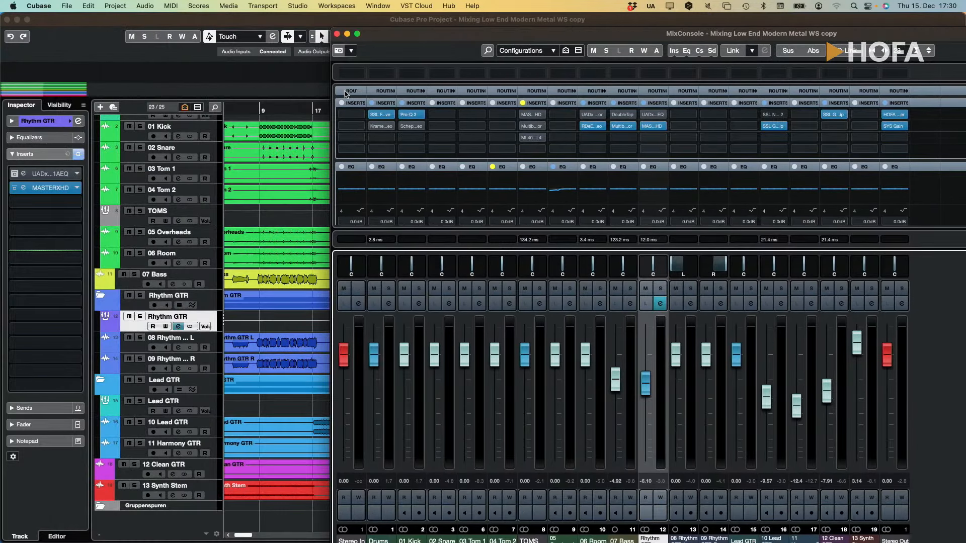
left_click(314, 107)
key("space")
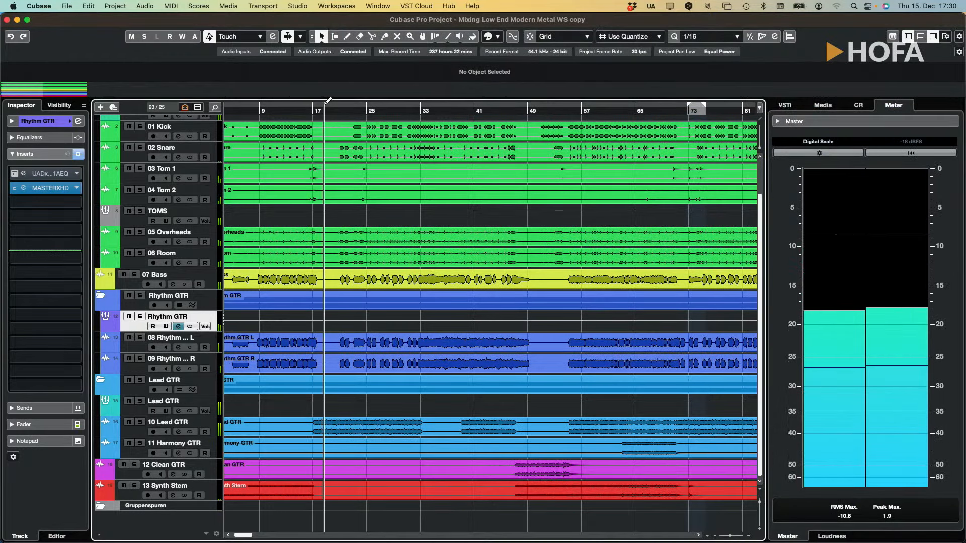
key("F3")
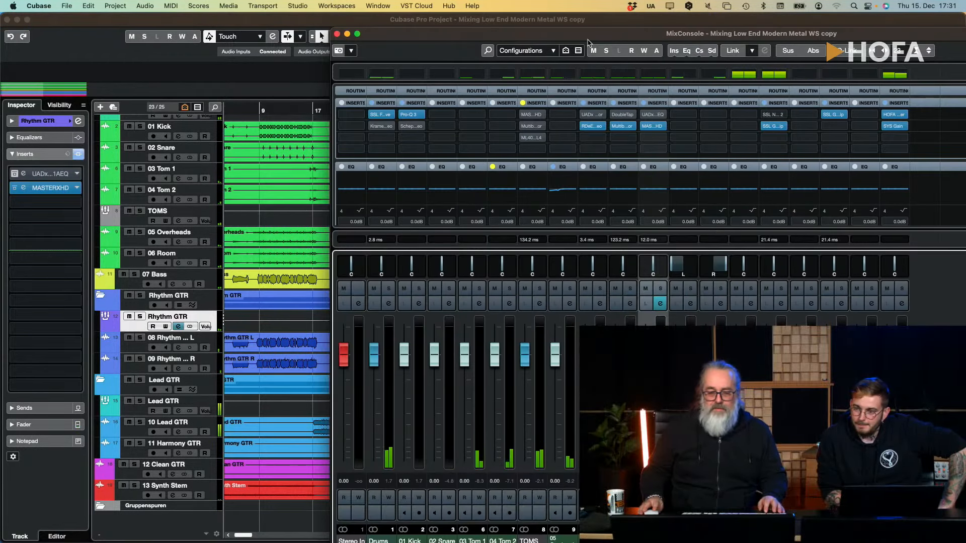
left_click_drag(587, 34, 435, 14)
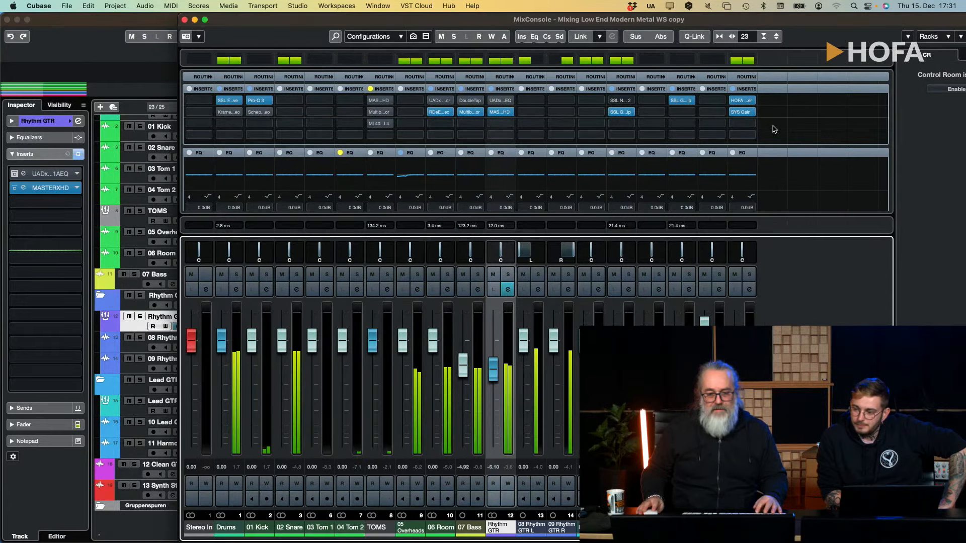
Step: Insert Scheps Omni Channel Stereo in the Stereo Out's third insert slot and play the mix through it
left_click(751, 123)
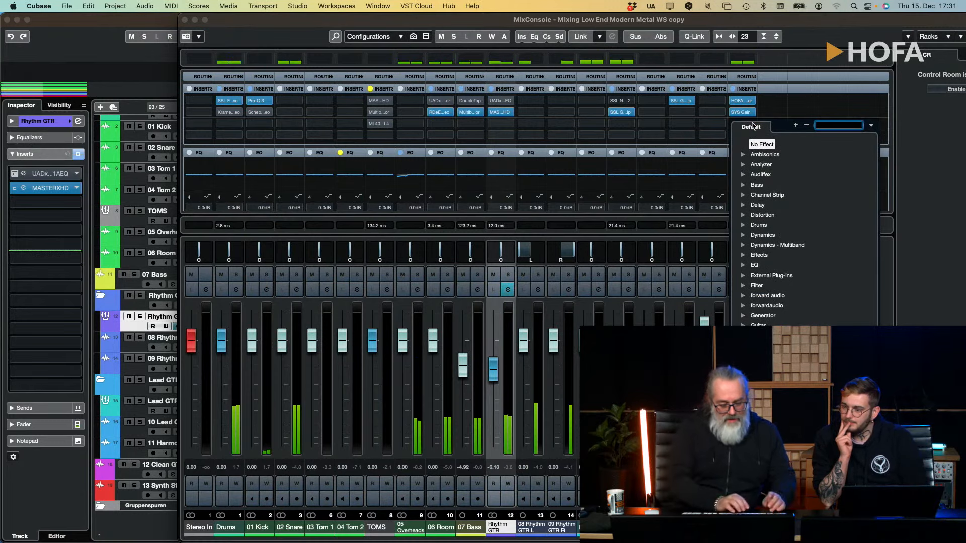
type("sch")
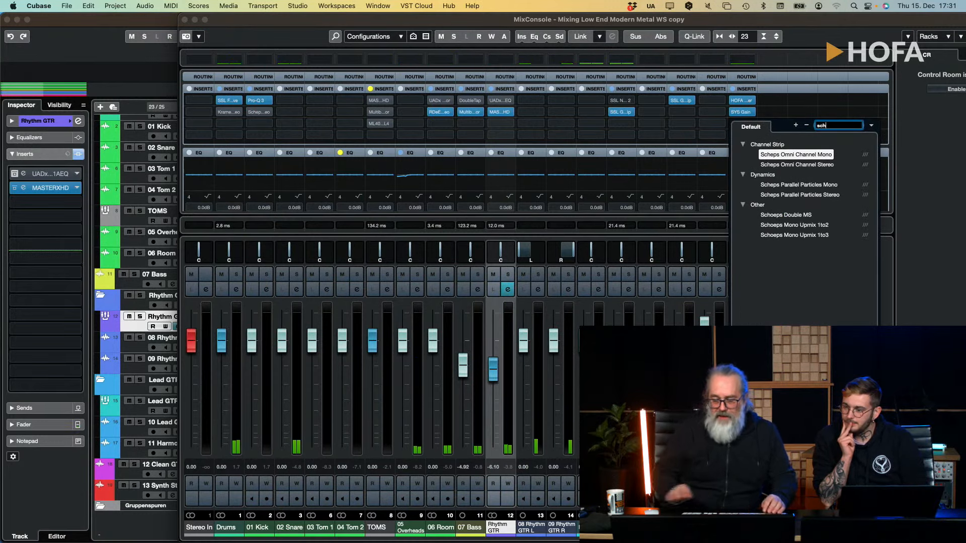
left_click(805, 165)
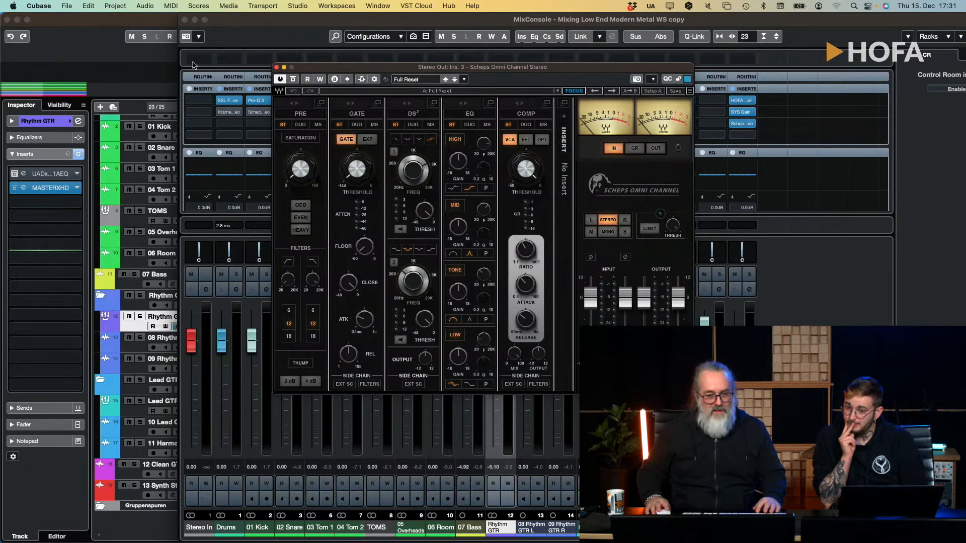
left_click(191, 26)
key("space")
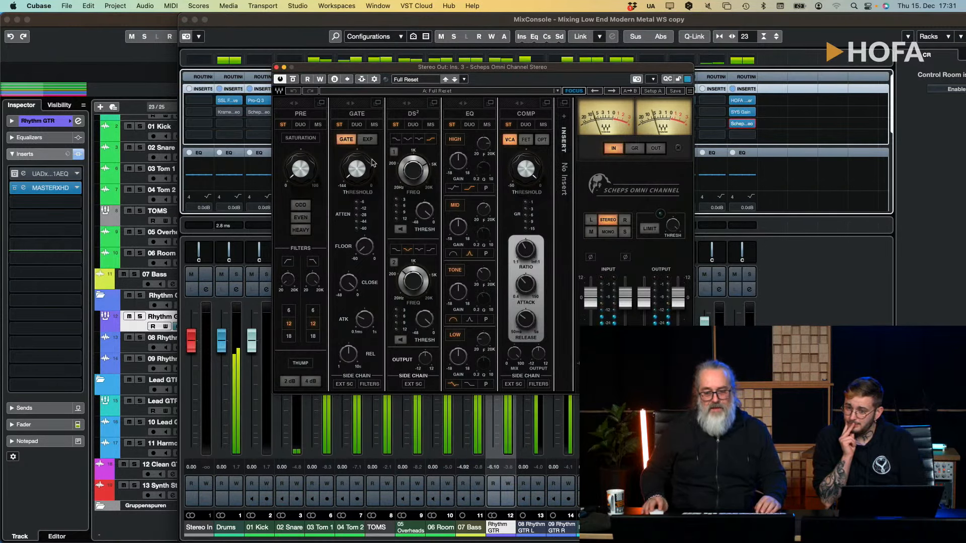
Step: Audition the Scheps Omni Channel's Thump at 2 dB, off and 4 dB, and remove the plug-in from the Stereo Out
left_click(290, 381)
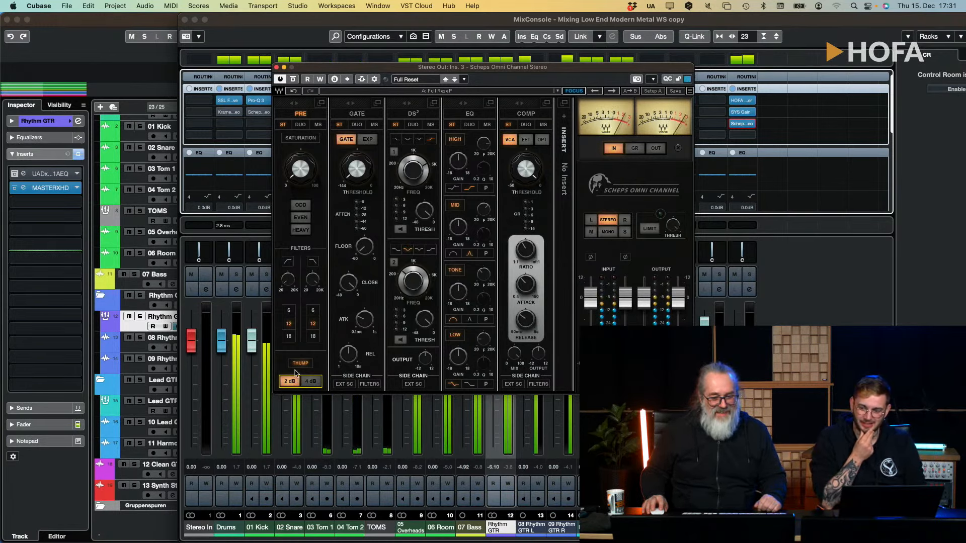
left_click(298, 365)
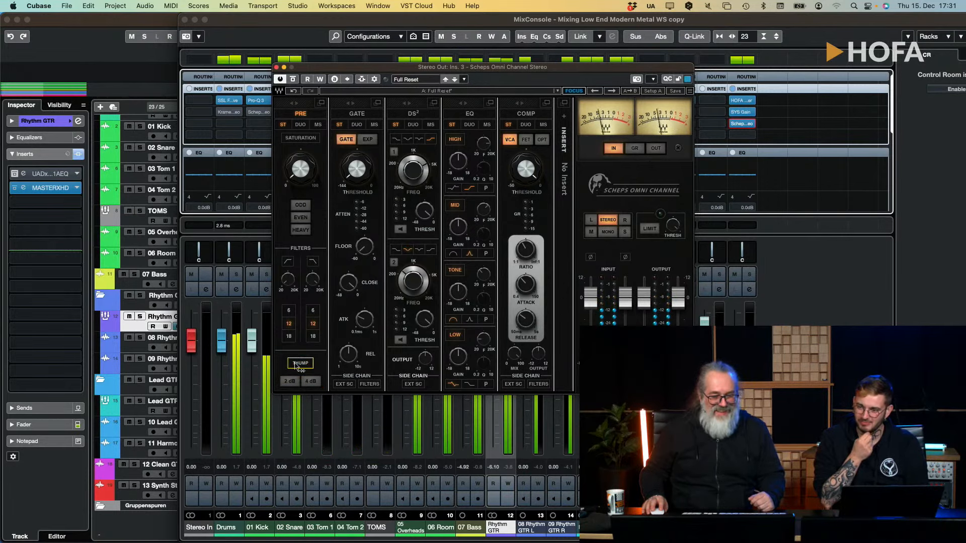
left_click(299, 364)
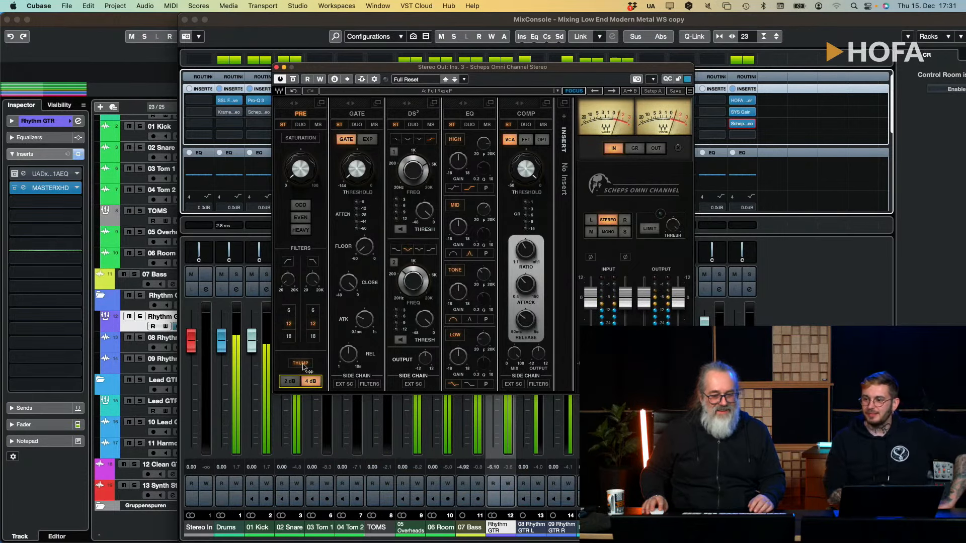
left_click(302, 364)
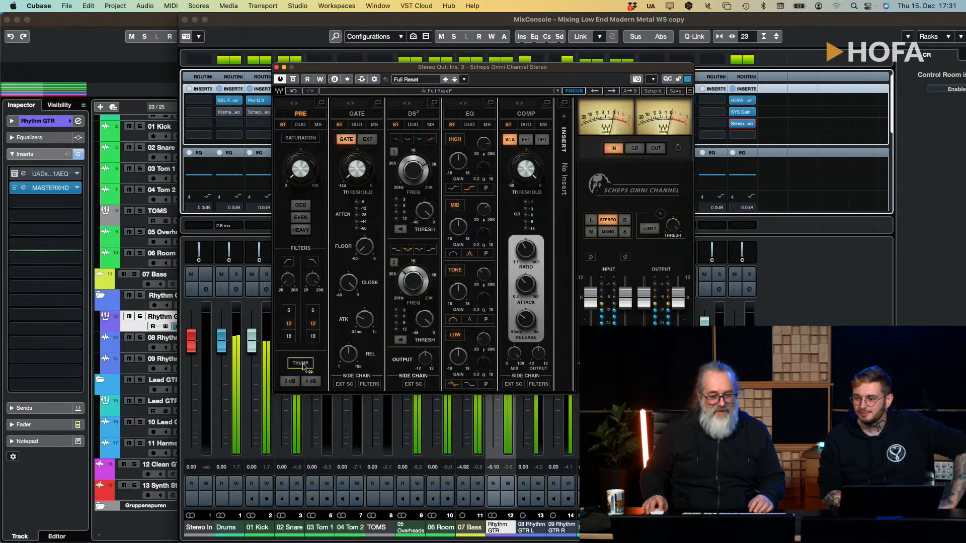
left_click(276, 68)
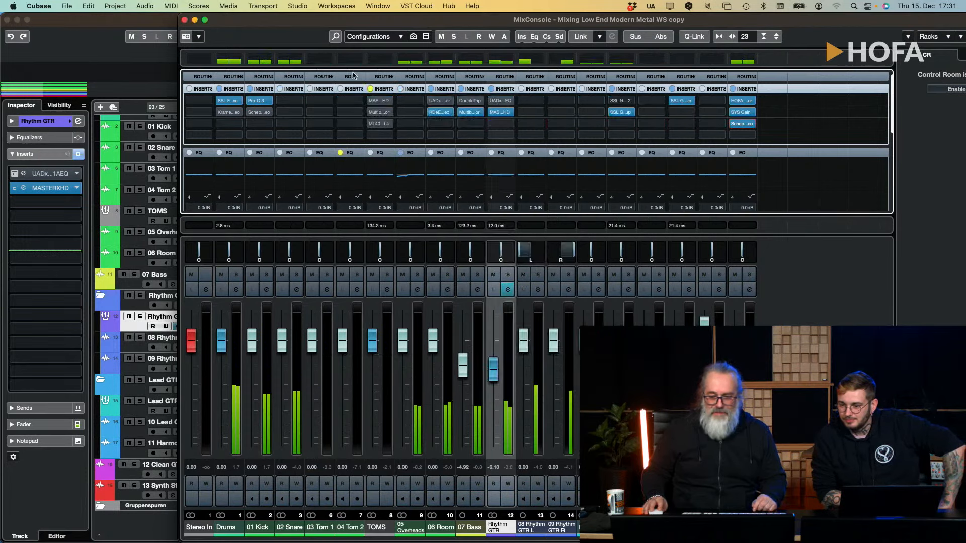
left_click_drag(734, 39, 735, 41)
Step: Insert UADx Pultec EQP-1A EQ in the Stereo Out's third insert slot and start playback
left_click(745, 123)
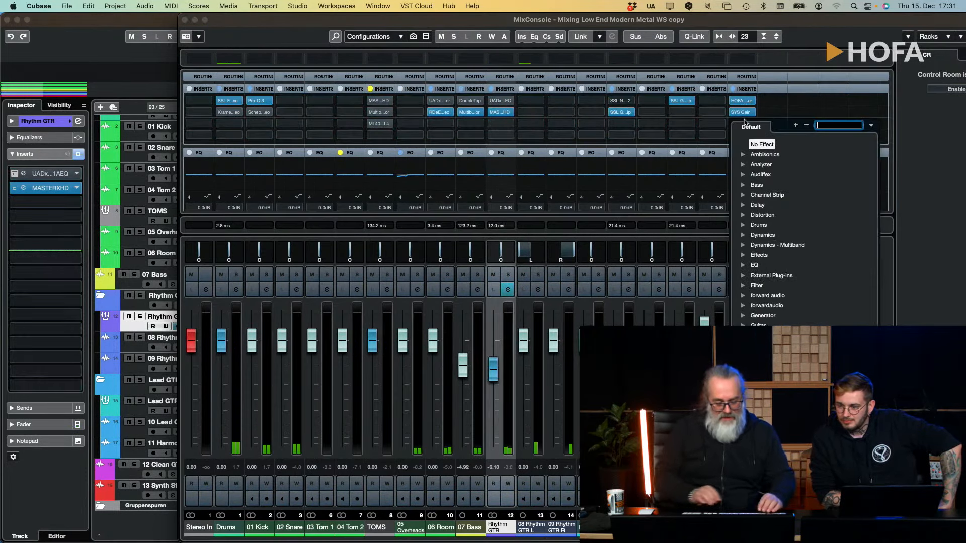
type("pul")
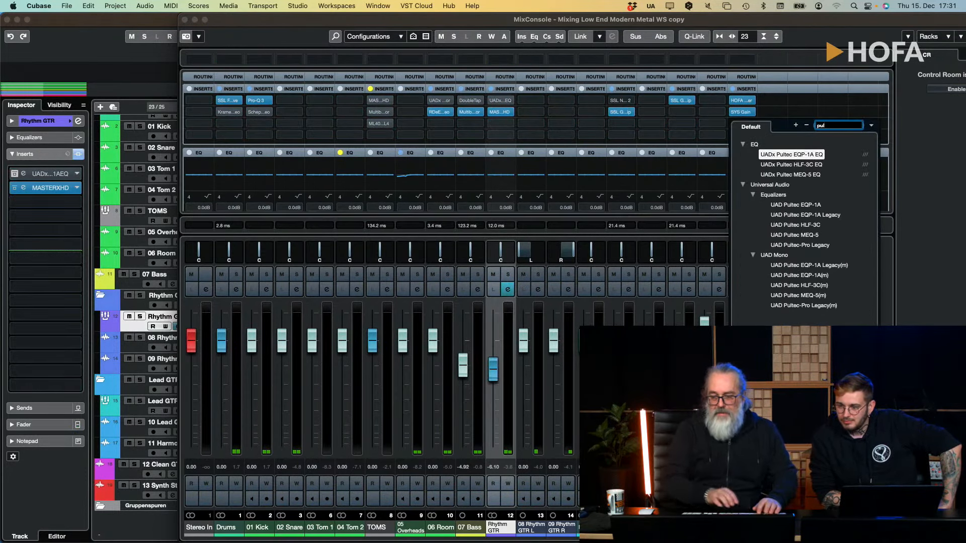
left_click(793, 156)
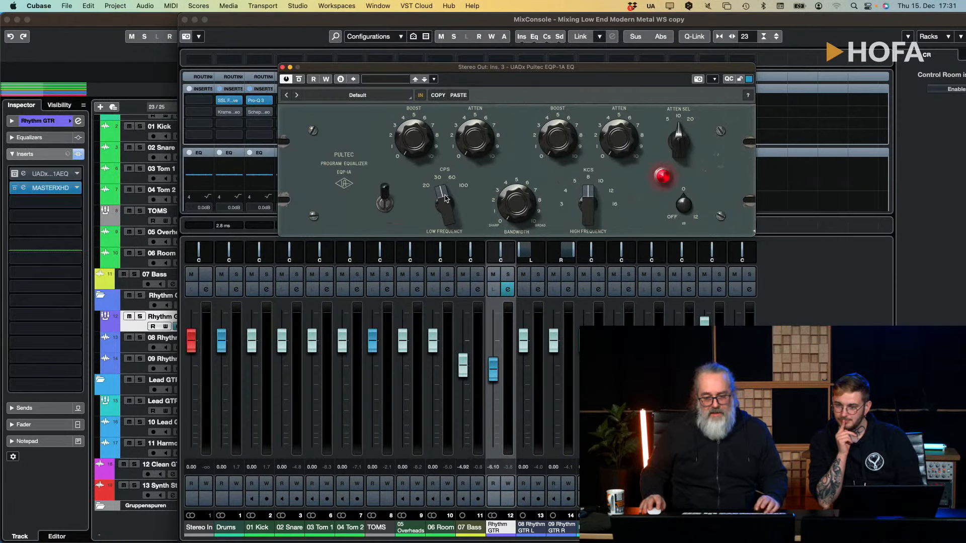
key("space")
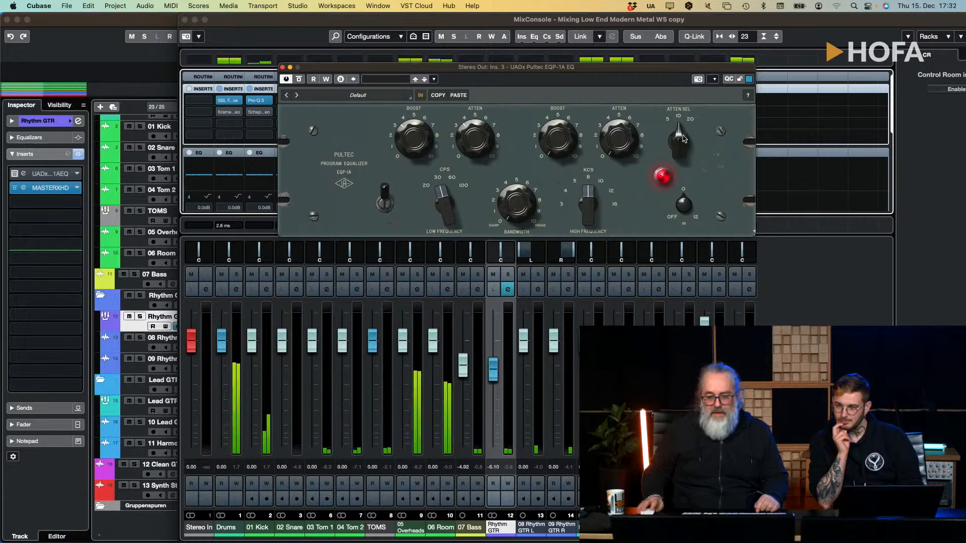
Step: Set the Pultec's Atten Sel to 5 and its high frequency to 10 KCS, compare it switched in and out, and close it
left_click_drag(673, 142, 672, 163)
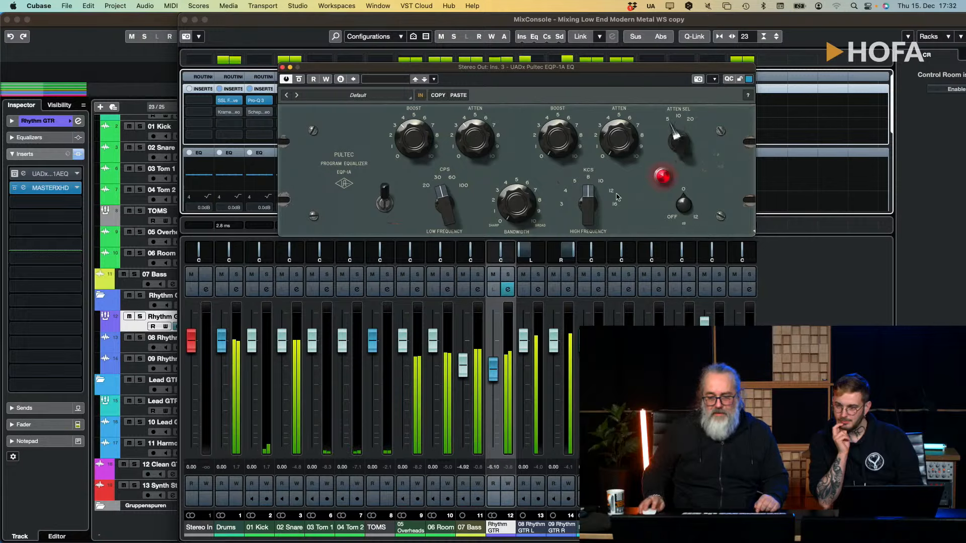
left_click_drag(598, 206, 601, 185)
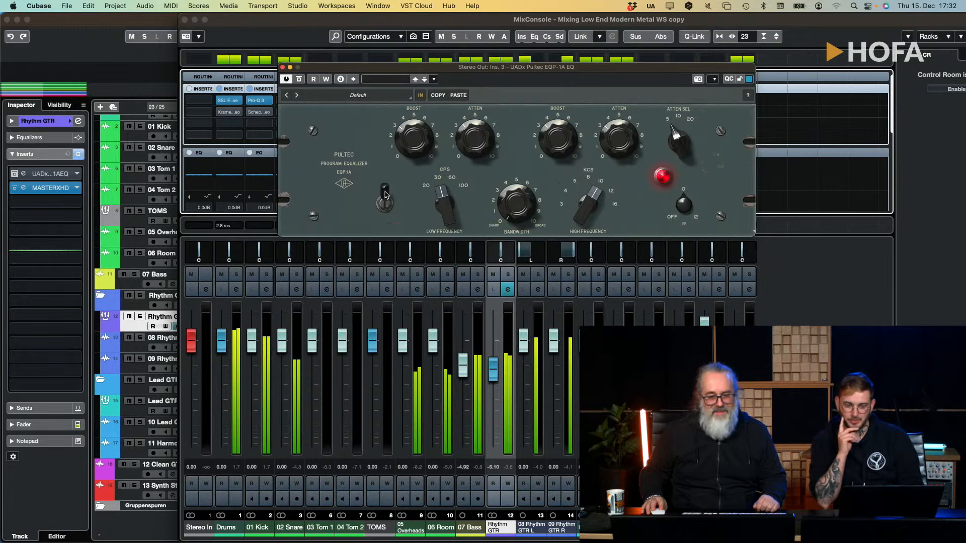
left_click(385, 207)
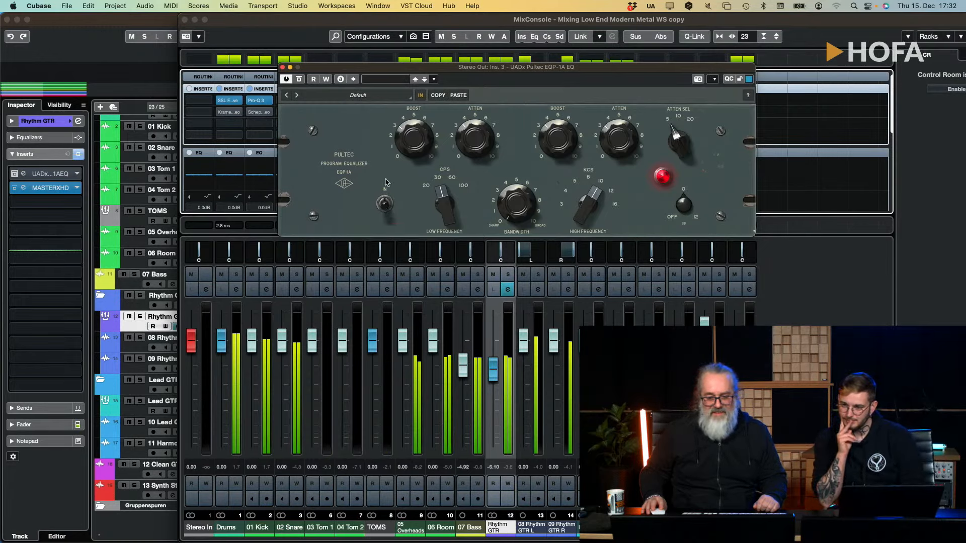
left_click(384, 200)
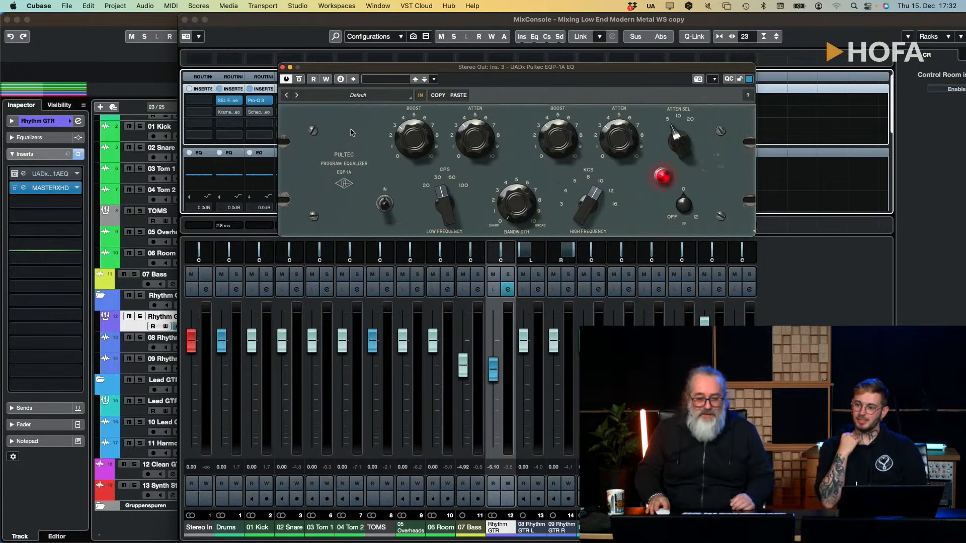
left_click(283, 67)
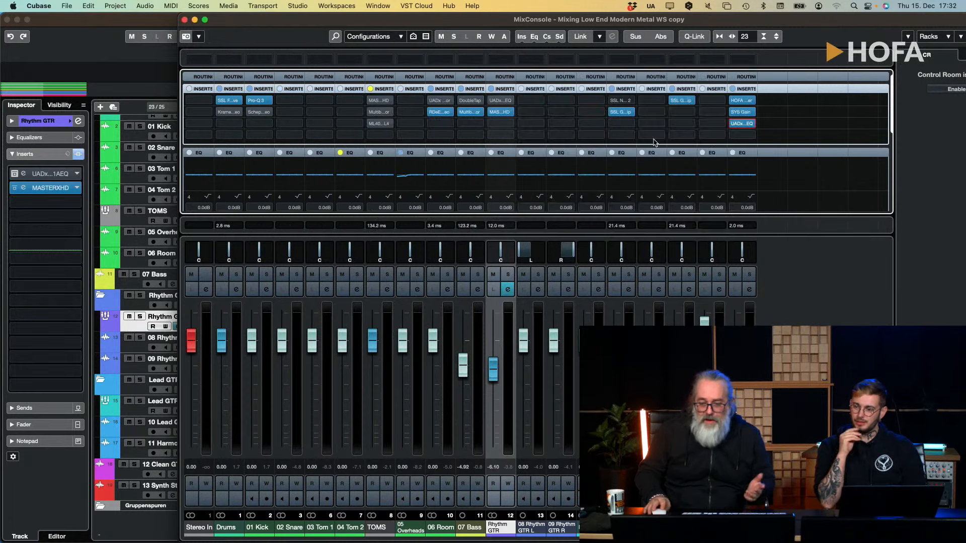
Step: Set the Stereo Out Pultec's low frequency to 100 CPS, compare it bypassed and engaged during playback, and close it bypassed
left_click_drag(741, 126, 761, 53)
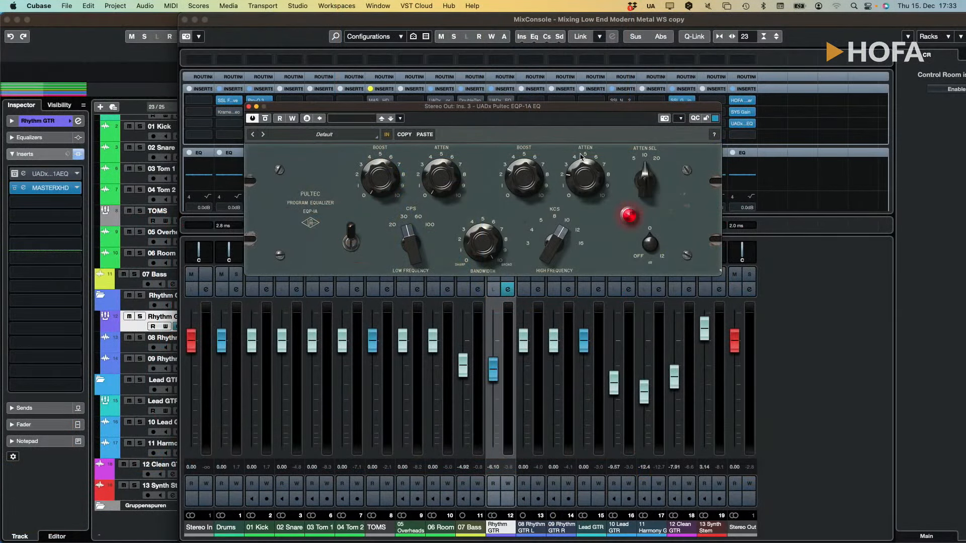
left_click_drag(420, 240, 411, 182)
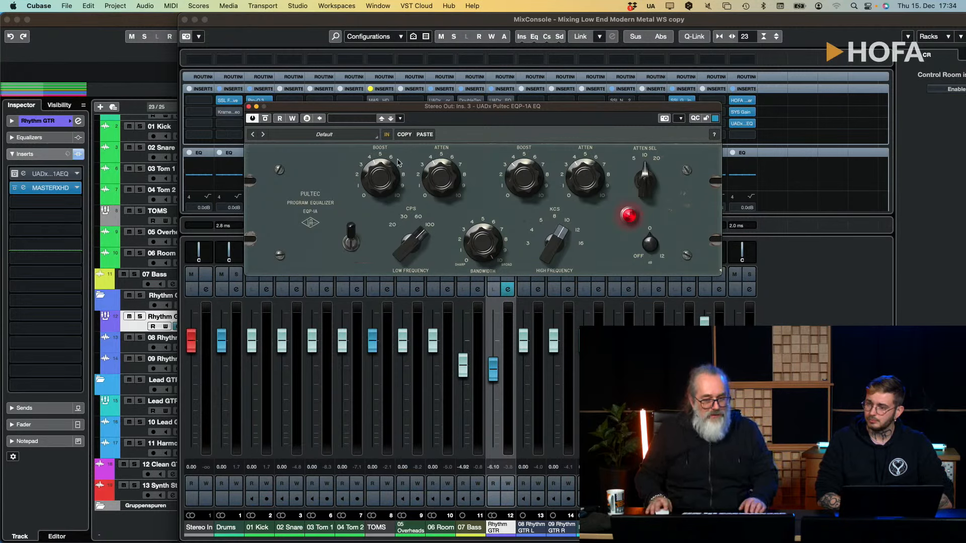
key("space")
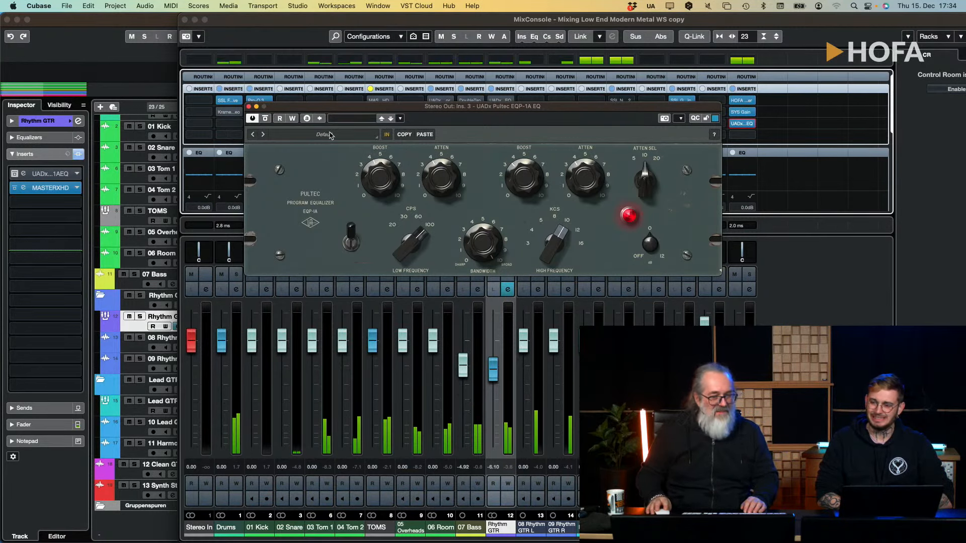
left_click(266, 119)
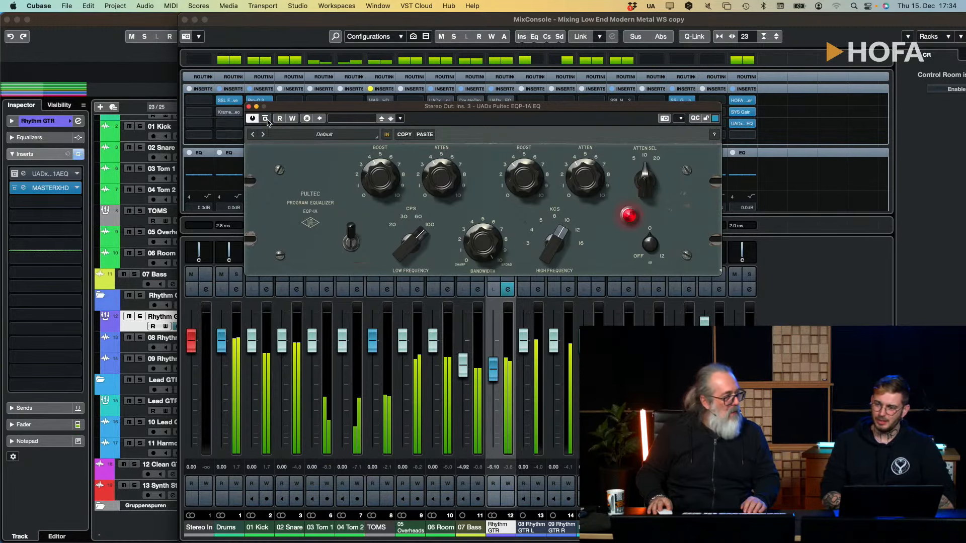
left_click(266, 120)
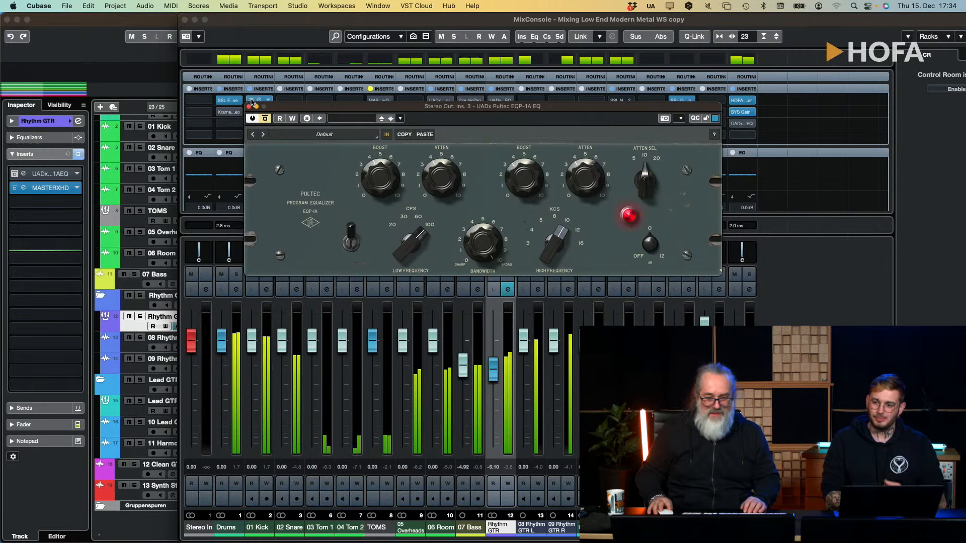
left_click(248, 106)
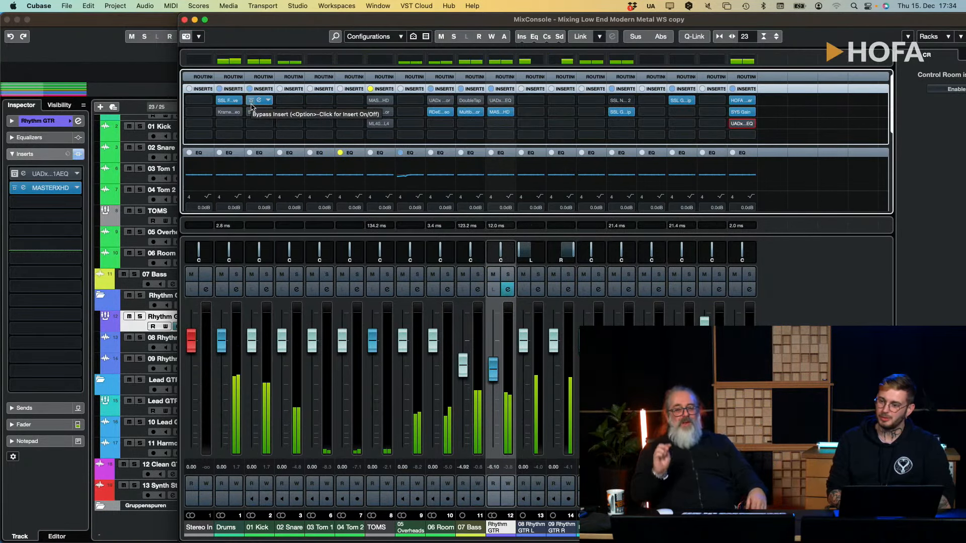
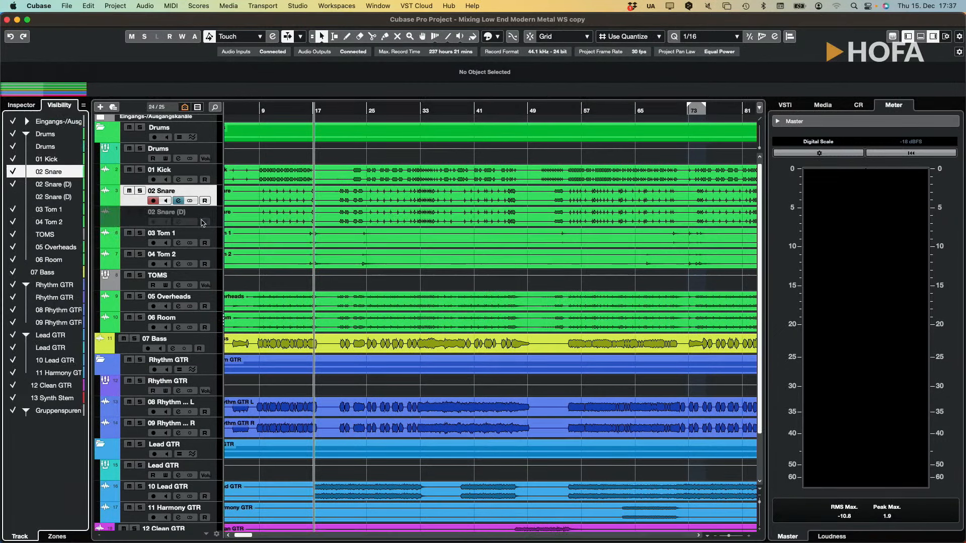
Step: Select the disabled 02 Snare (D) track and enable it
left_click(218, 219)
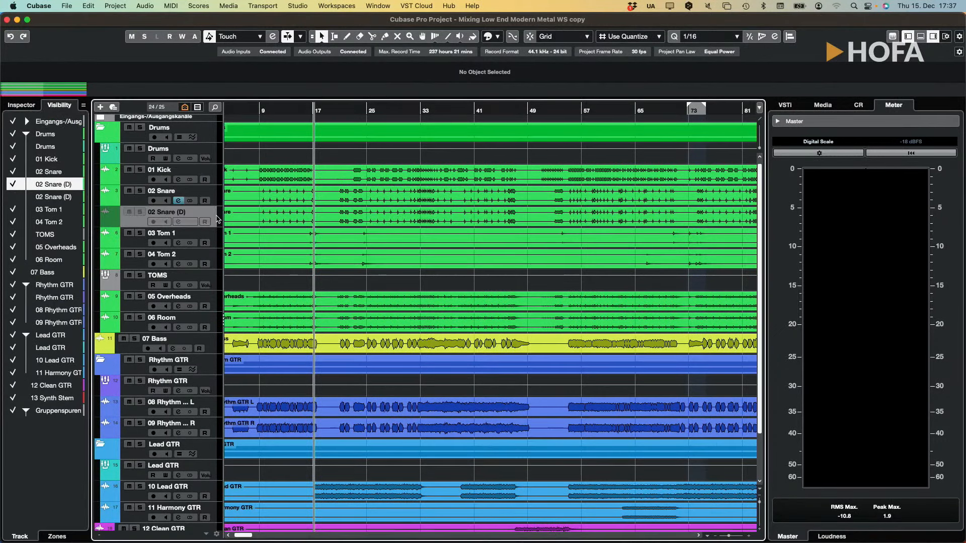
right_click(133, 223)
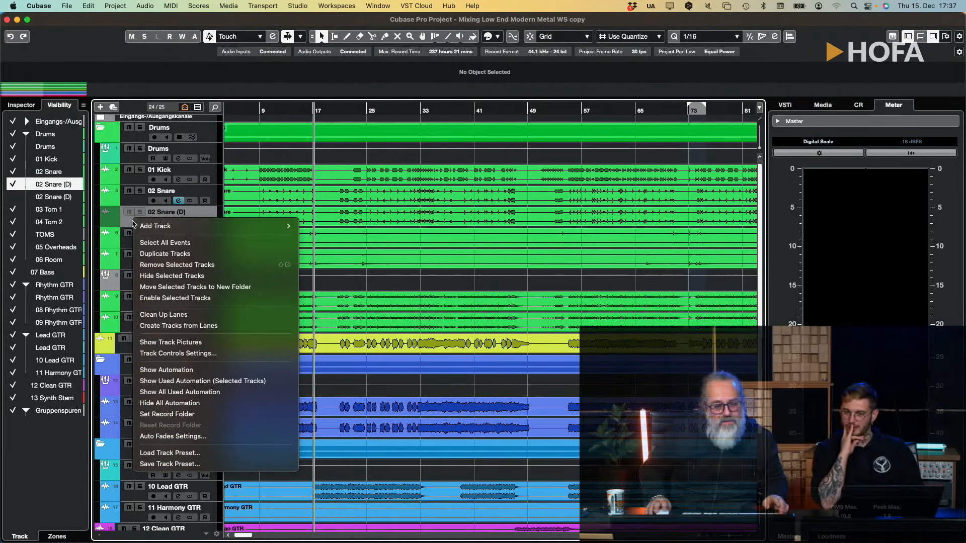
left_click(208, 298)
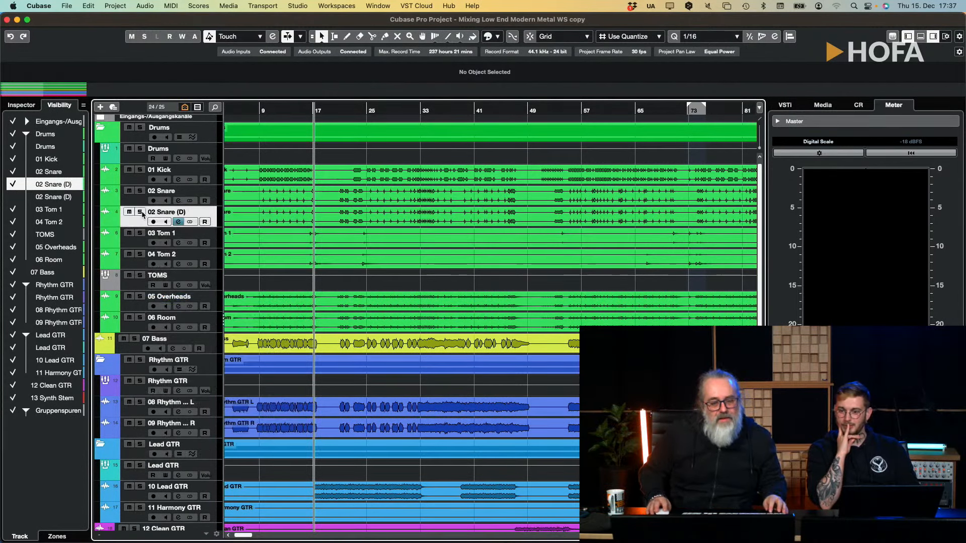
Step: Solo the 02 Snare (D) track, show its inserts in the Inspector, and place the playhead shortly after bar 25
left_click(140, 212)
left_click(20, 104)
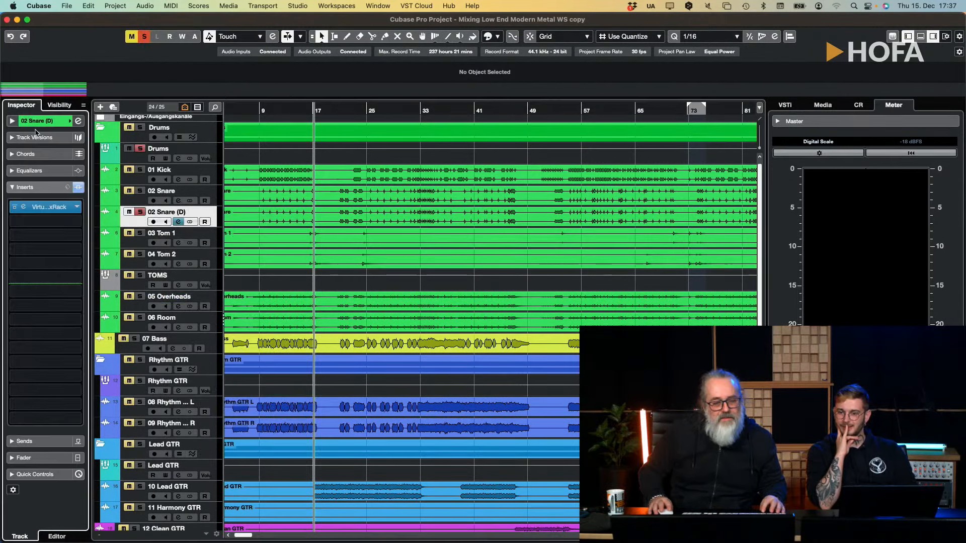
left_click(140, 213)
left_click(140, 213)
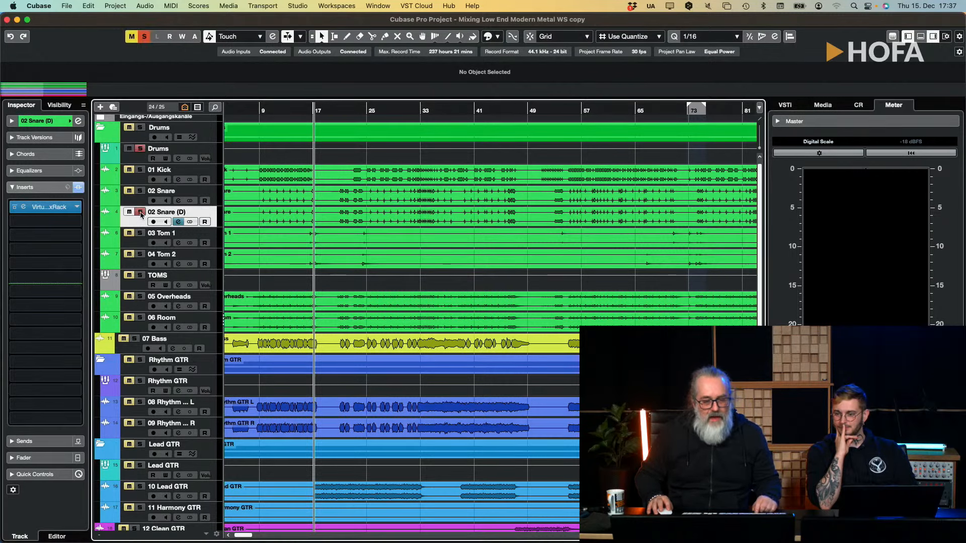
left_click(382, 111)
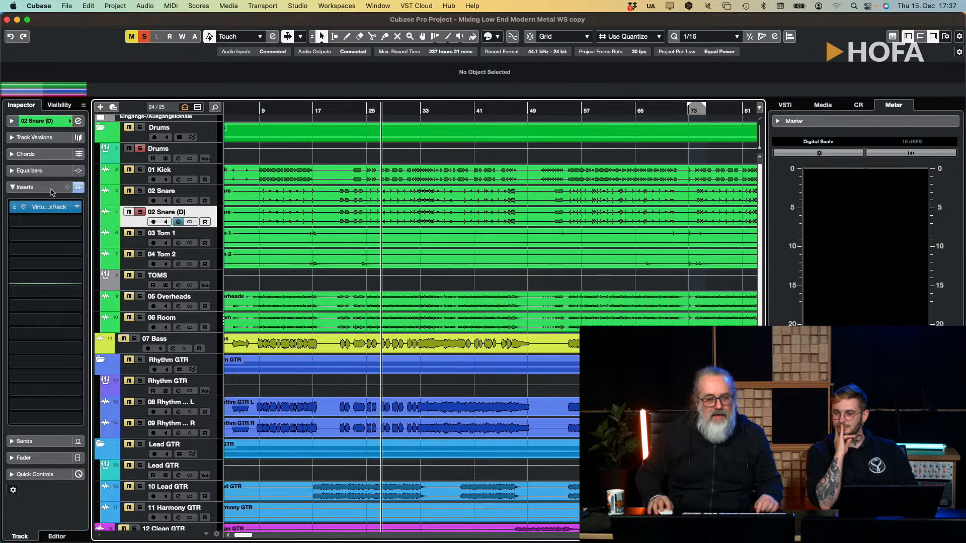
Step: Compare the soloed 02 Snare (D) with its Virtual Mix Rack insert bypassed and engaged during playback, and open the insert's editor
left_click(15, 207)
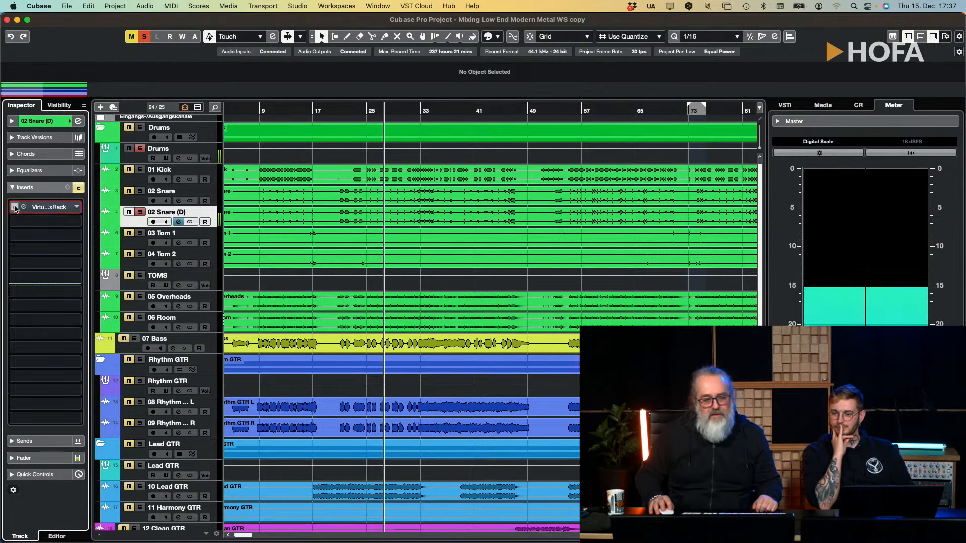
key("space")
left_click(15, 208)
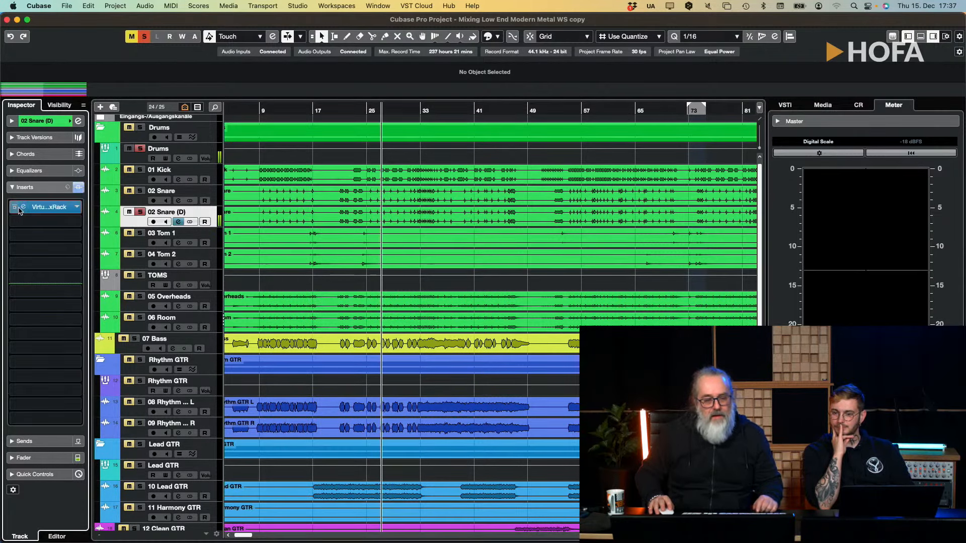
left_click(23, 210)
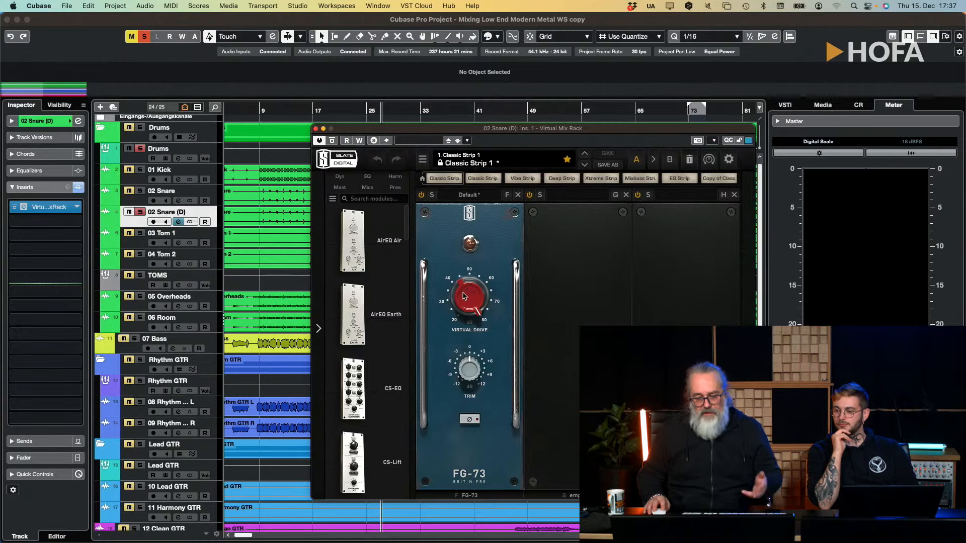
Step: Play the soloed snare with the FG-73 drive stage, compare the rack bypassed and engaged from its editor, and close it
key("space")
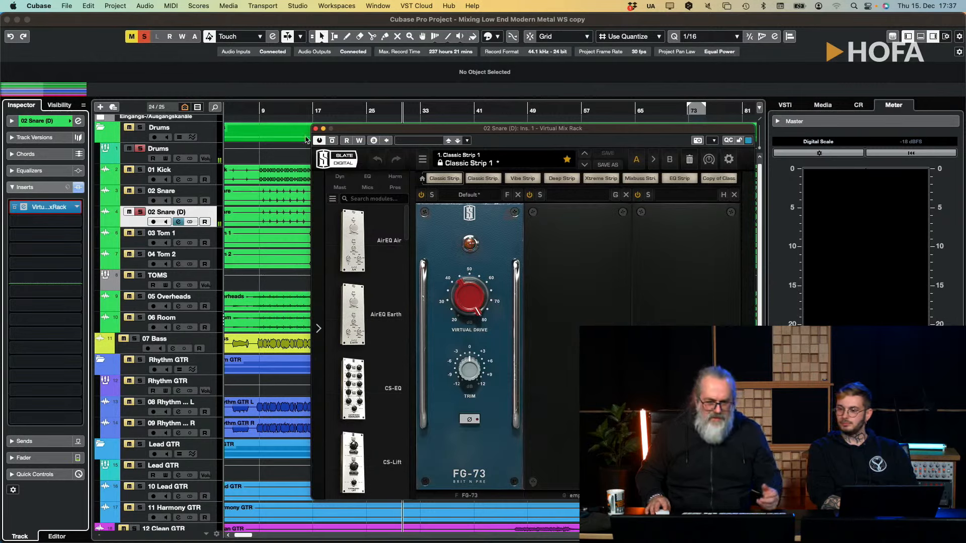
left_click(331, 141)
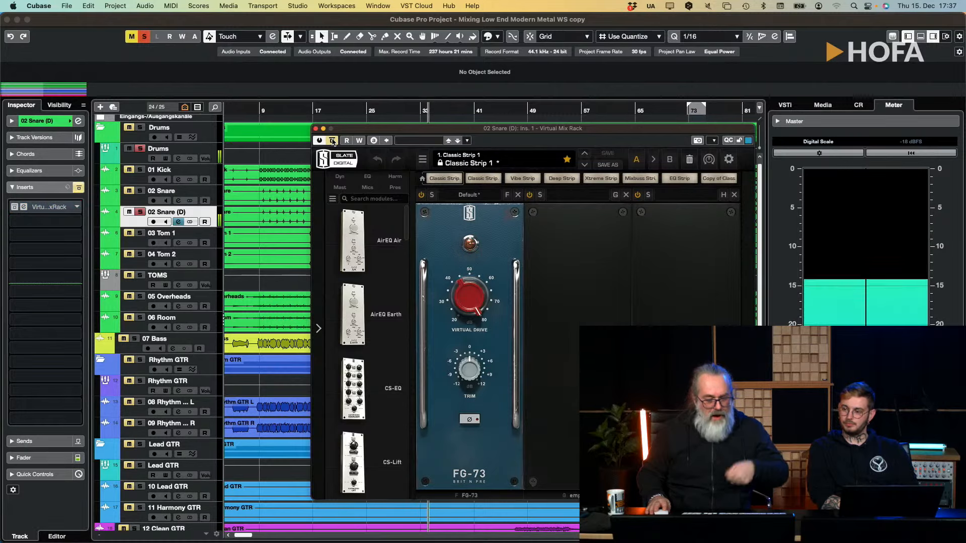
left_click(332, 140)
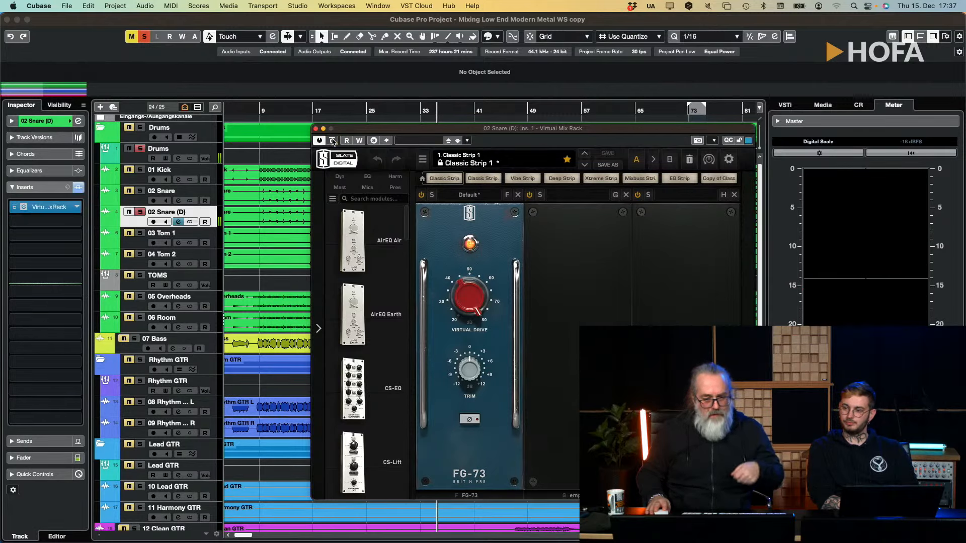
left_click(316, 129)
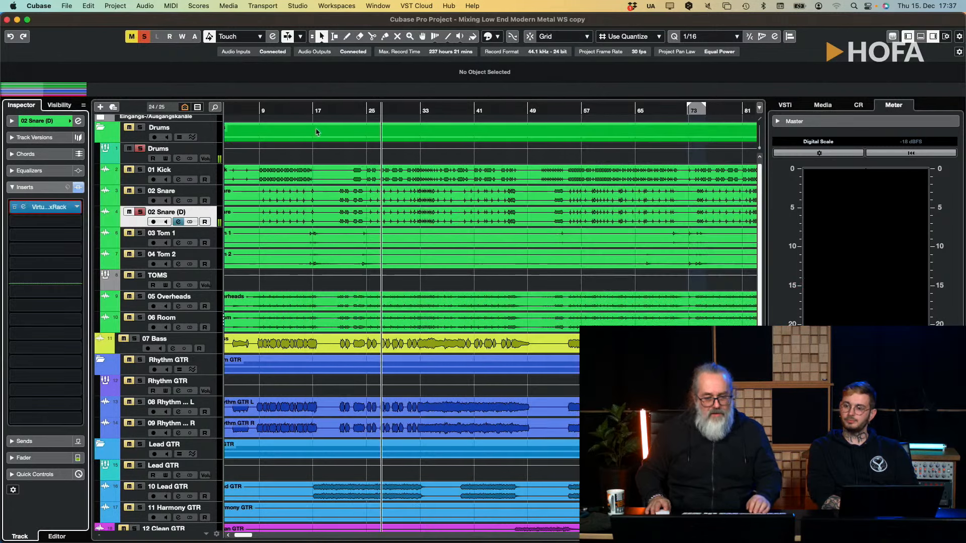
Step: Solo the original 02 Snare as well and blend in the 02 Snare (D) duplicate by raising its fader to -5.50 dB
left_click(144, 192)
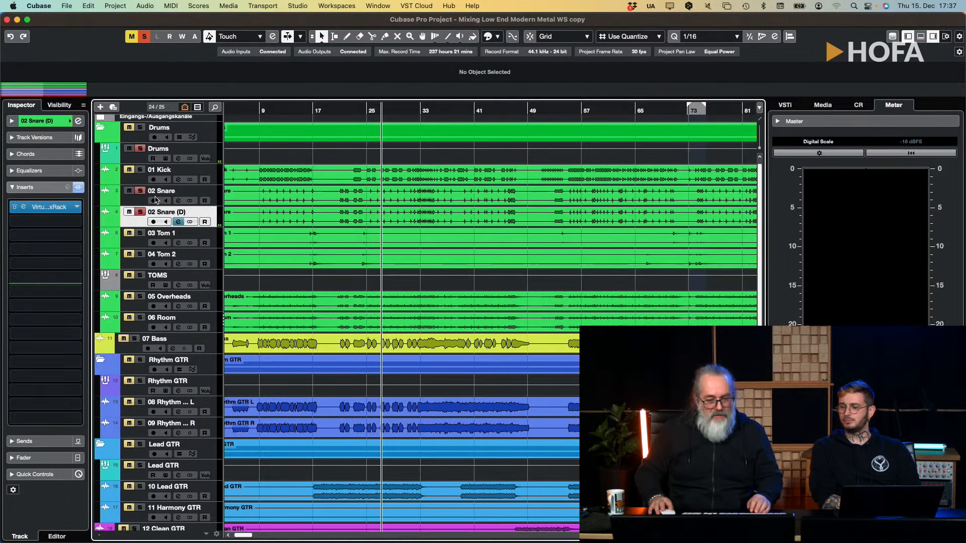
left_click(23, 458)
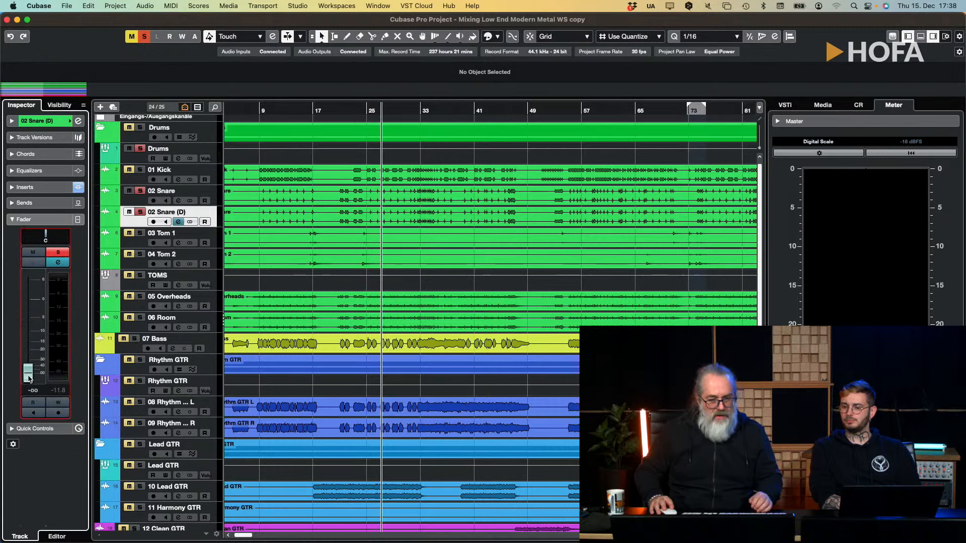
left_click_drag(28, 378, 43, 324)
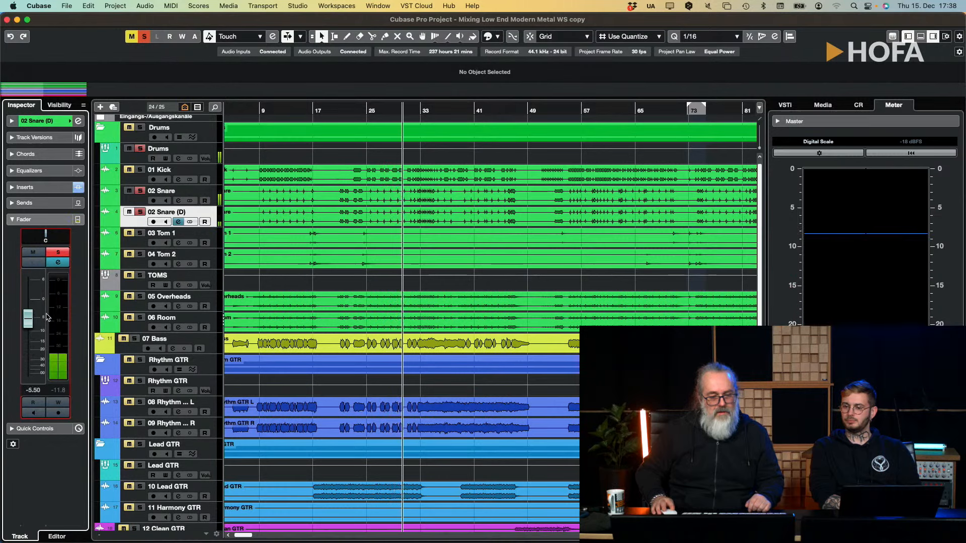
Step: Deactivate all solos and compare the 02 Snare (D) duplicate muted and unmuted in the full mix, and restart from the starting position
left_click(144, 36)
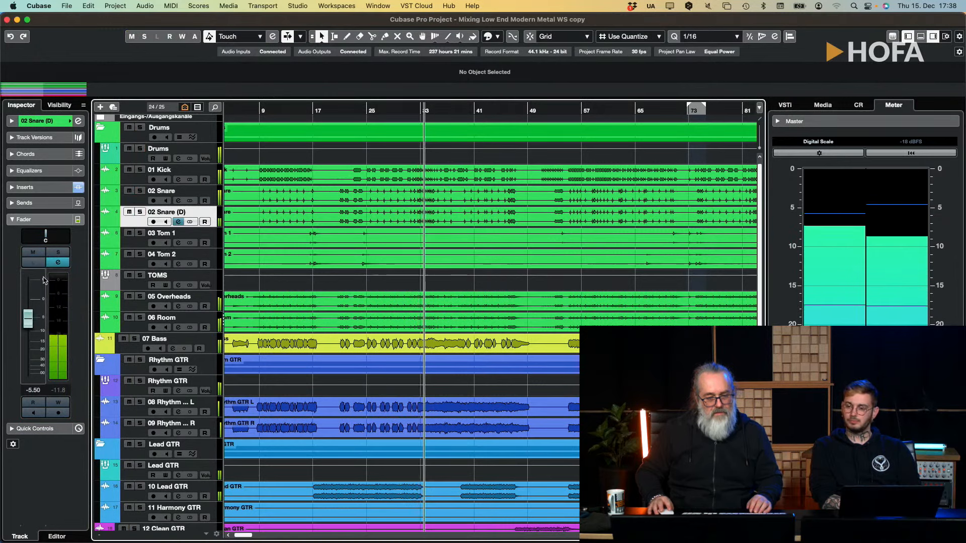
left_click(35, 252)
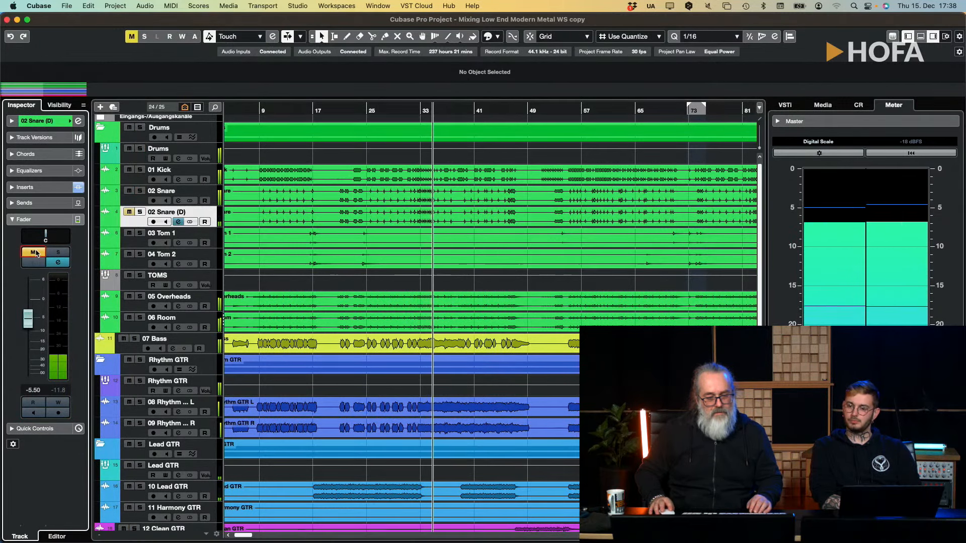
left_click(35, 253)
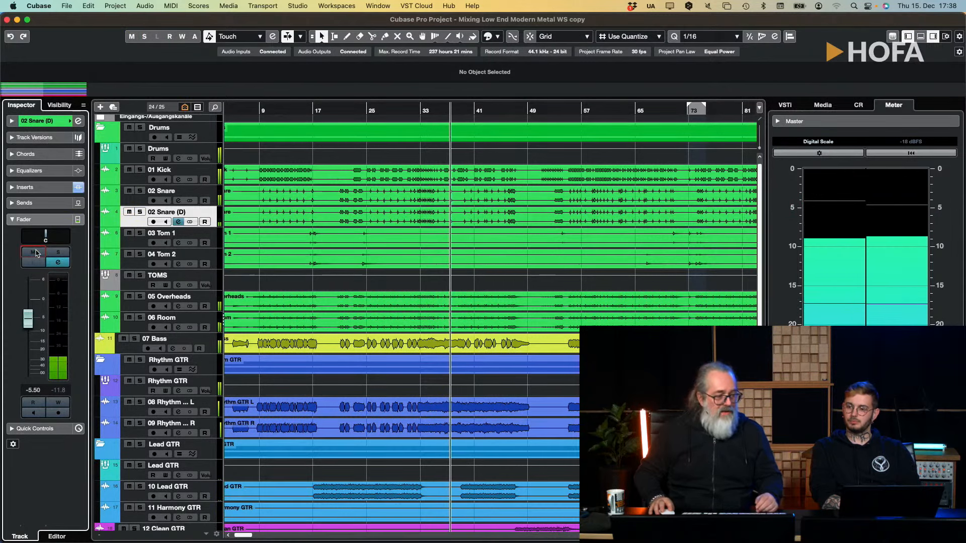
left_click(35, 252)
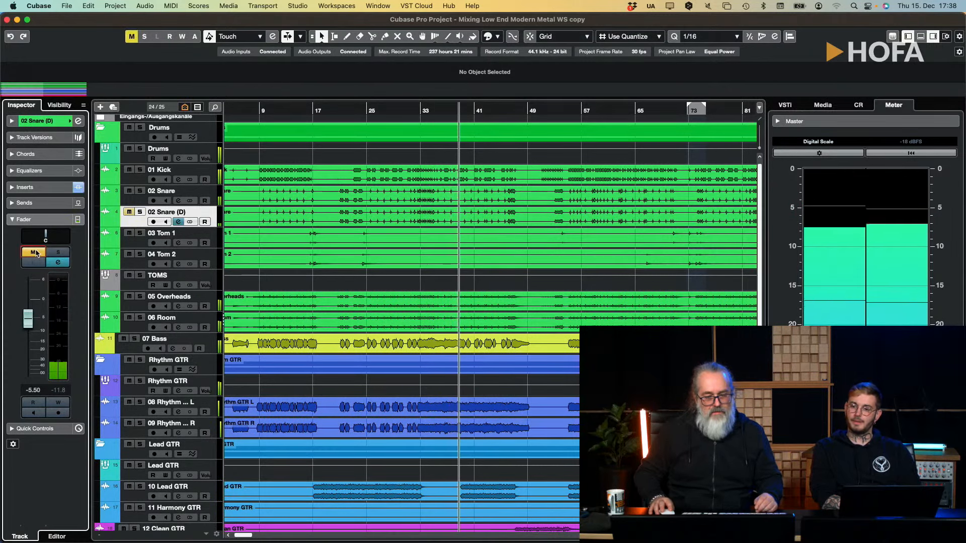
left_click(35, 253)
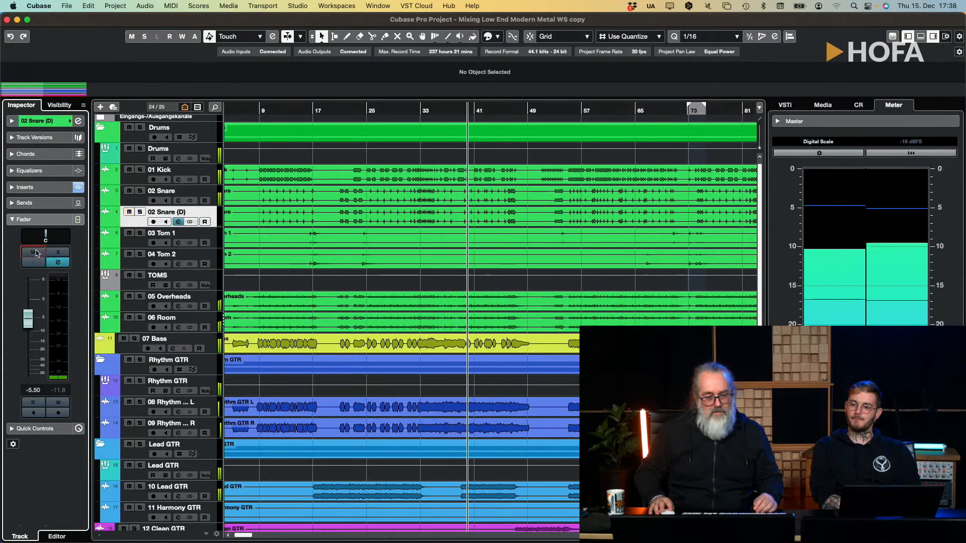
key("space")
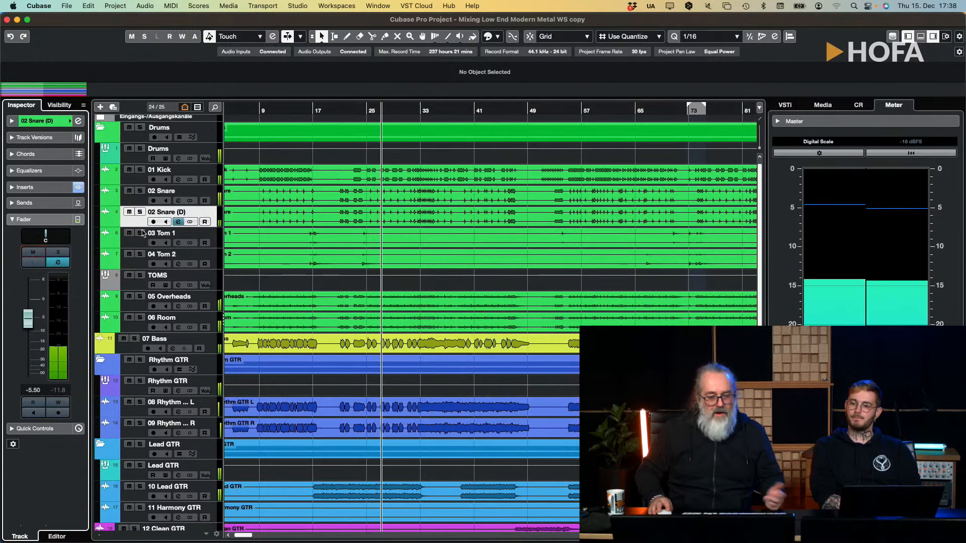
Step: Disable the current 02 Snare (D) track and make the hidden second 02 Snare (D) track visible
right_click(195, 213)
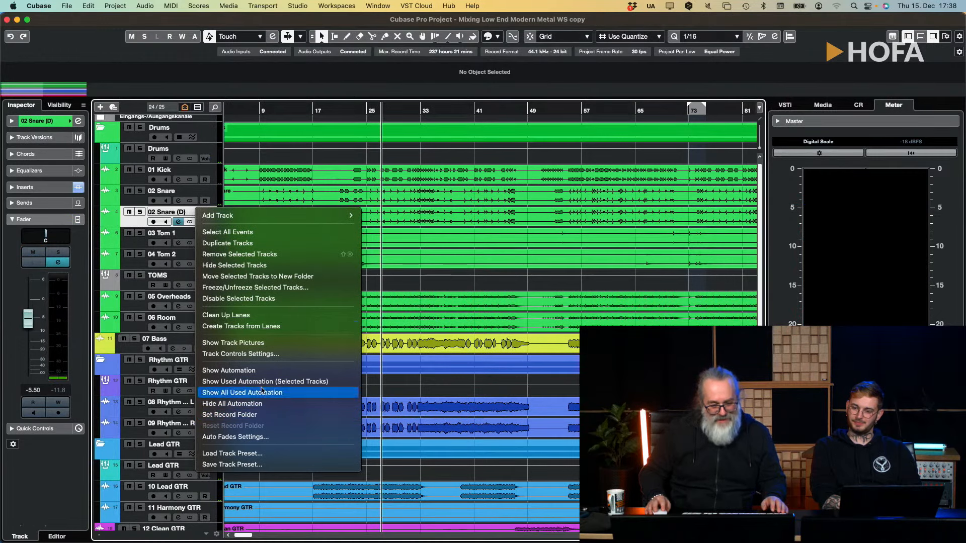
left_click(259, 300)
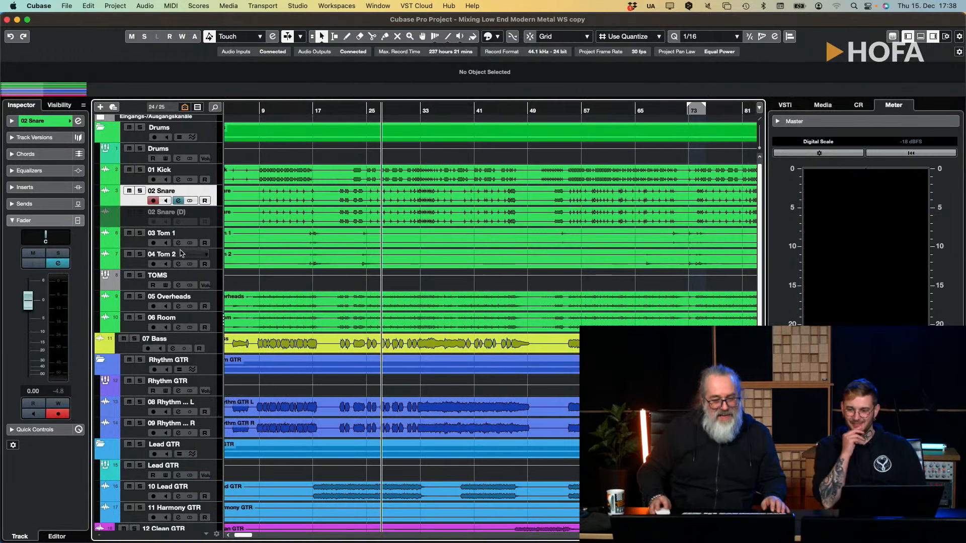
left_click(57, 106)
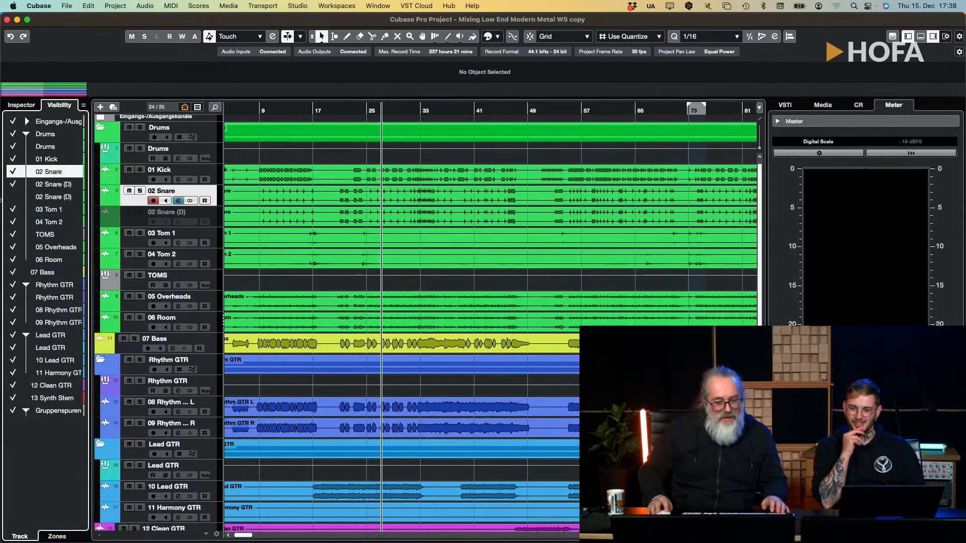
left_click(13, 196)
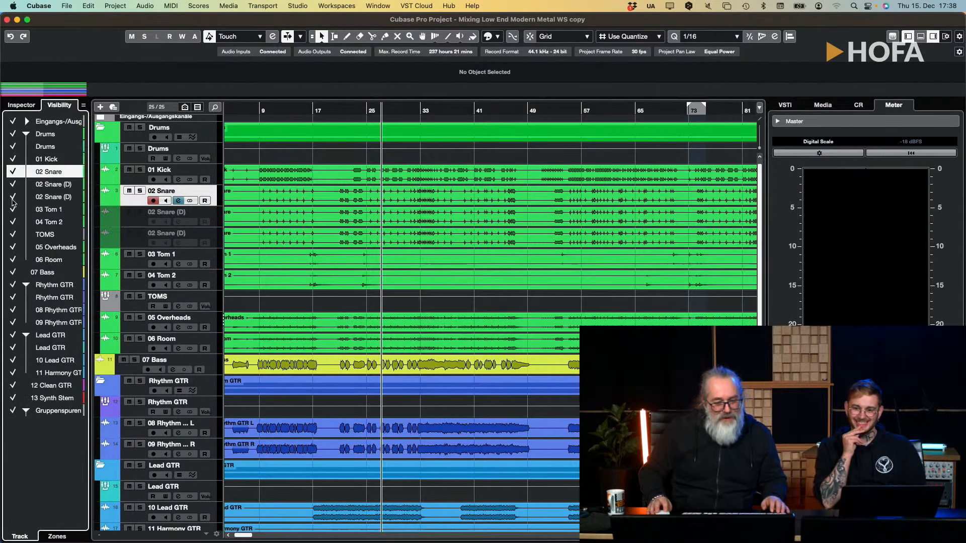
Step: Enable the second 02 Snare (D) track and open the editor of its STL Tonality Will Putney insert
left_click(211, 237)
right_click(212, 237)
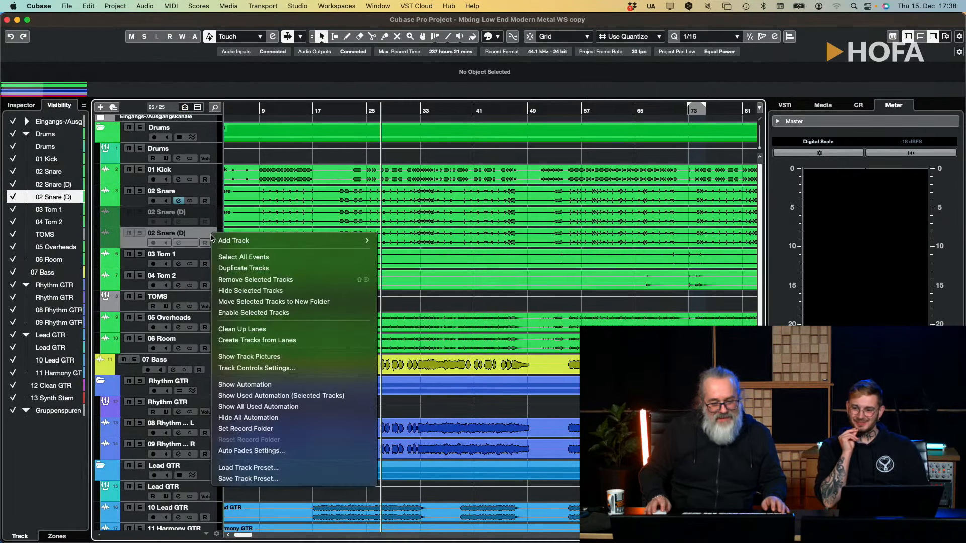
left_click(248, 313)
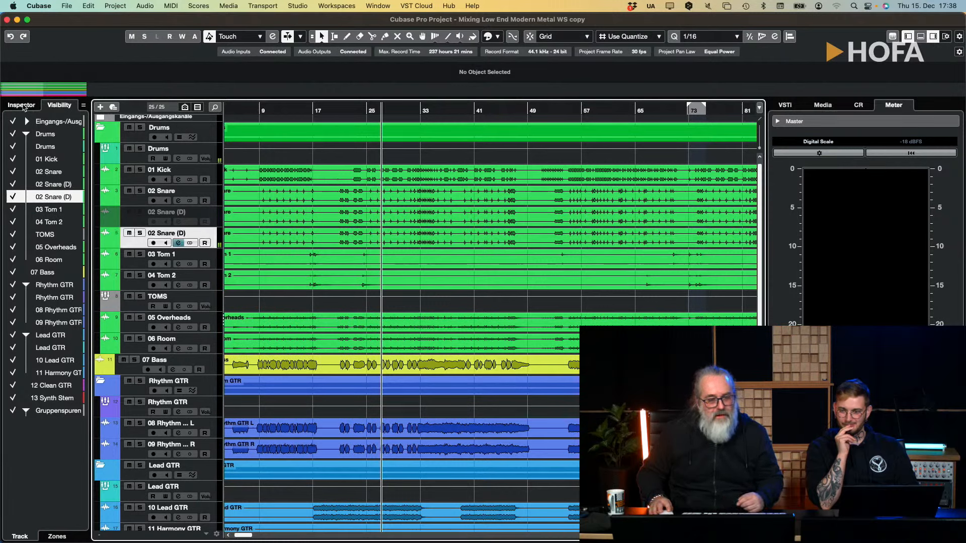
left_click(22, 105)
left_click(62, 185)
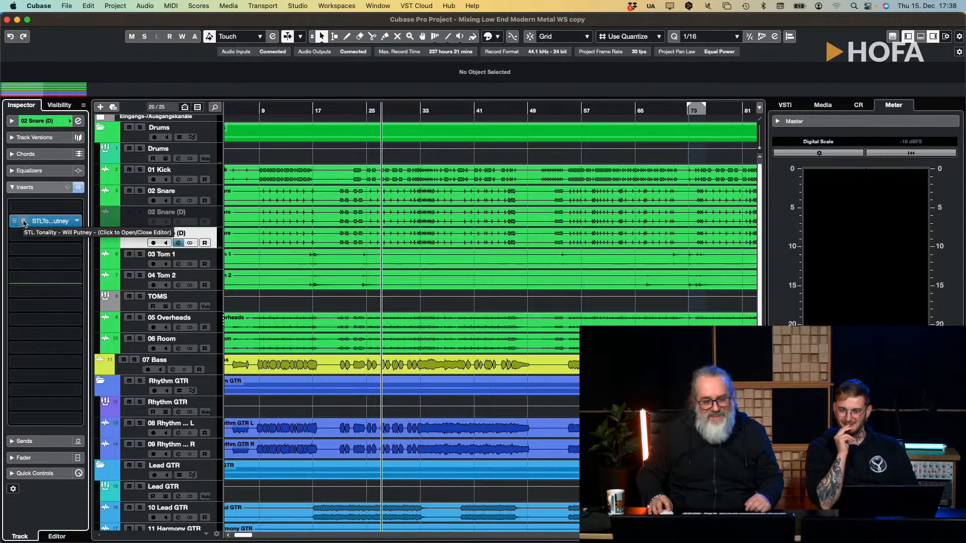
left_click(57, 221)
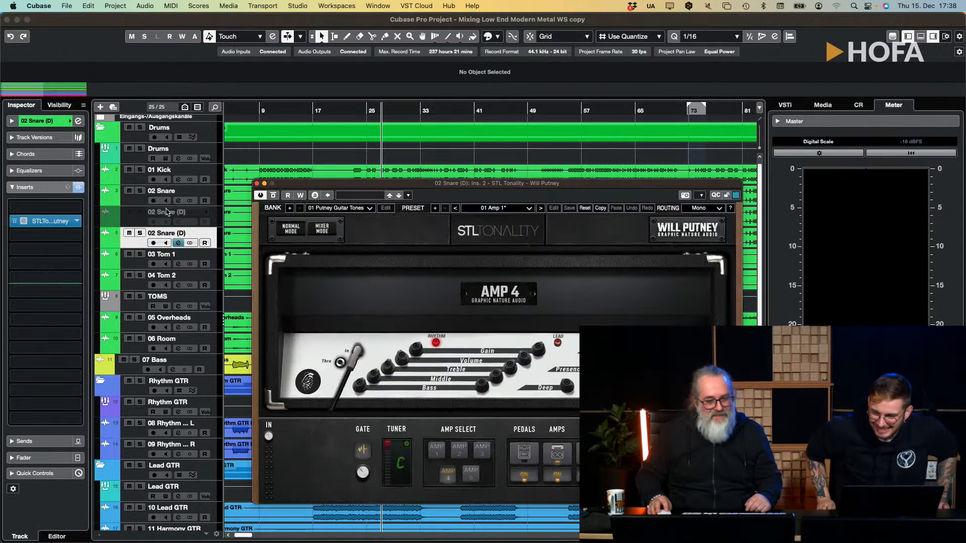
Step: Solo the second 02 Snare (D) track and set its fader to -6.61 dB during playback
left_click(139, 233)
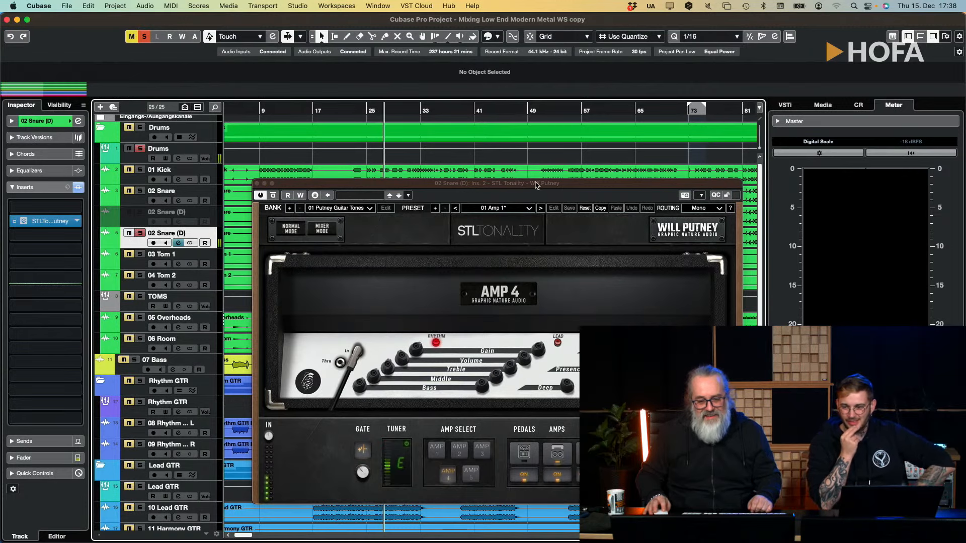
left_click_drag(537, 182, 576, 174)
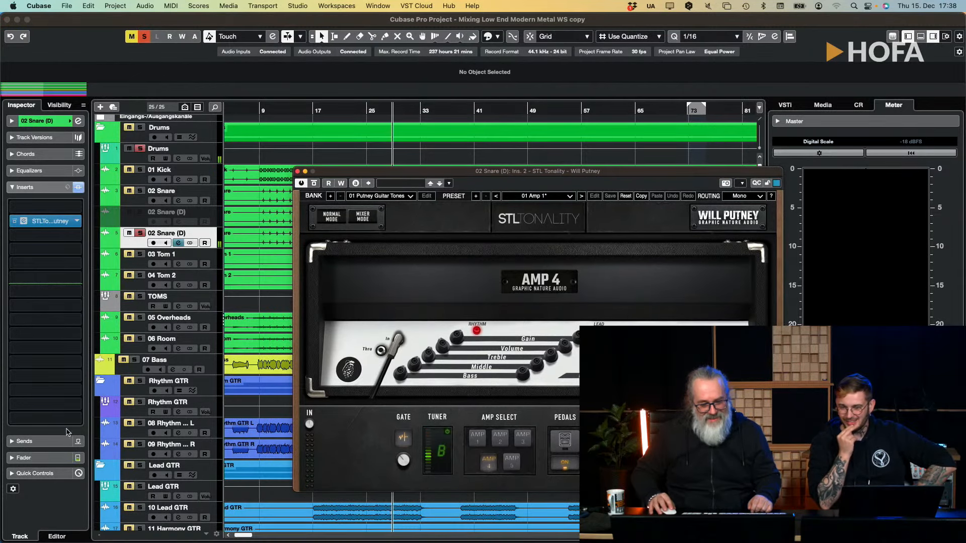
left_click(40, 458)
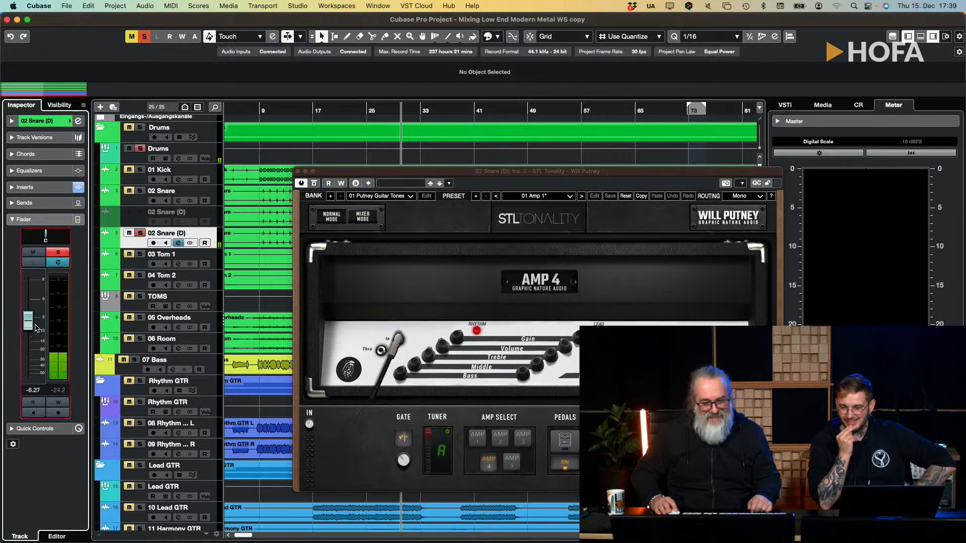
left_click_drag(29, 323, 29, 325)
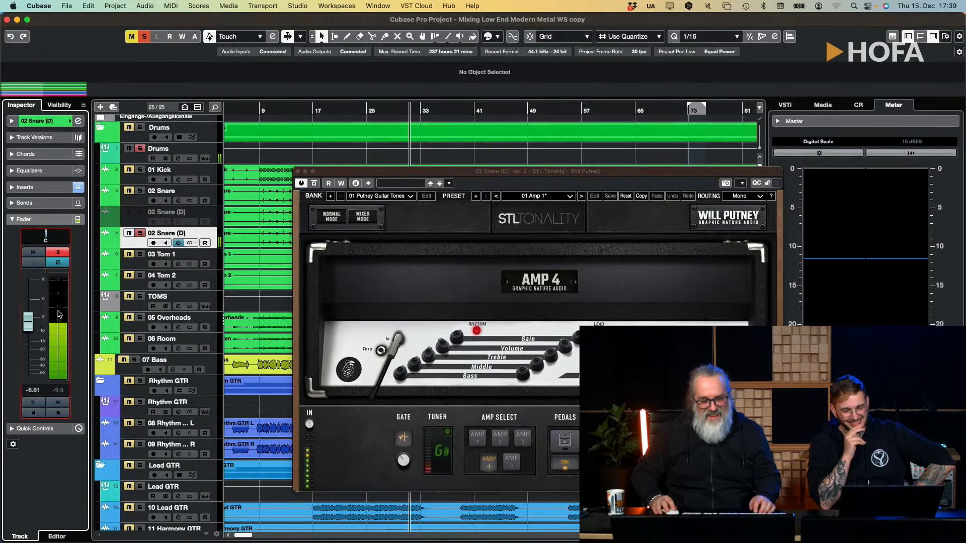
Step: Unsolo the second 02 Snare (D) and balance its fader at -9.78 dB in the full mix, comparing it muted and unmuted
left_click(56, 252)
mouse_move(31, 322)
left_mouse_down()
mouse_move(30, 372)
mouse_move(40, 328)
left_mouse_up()
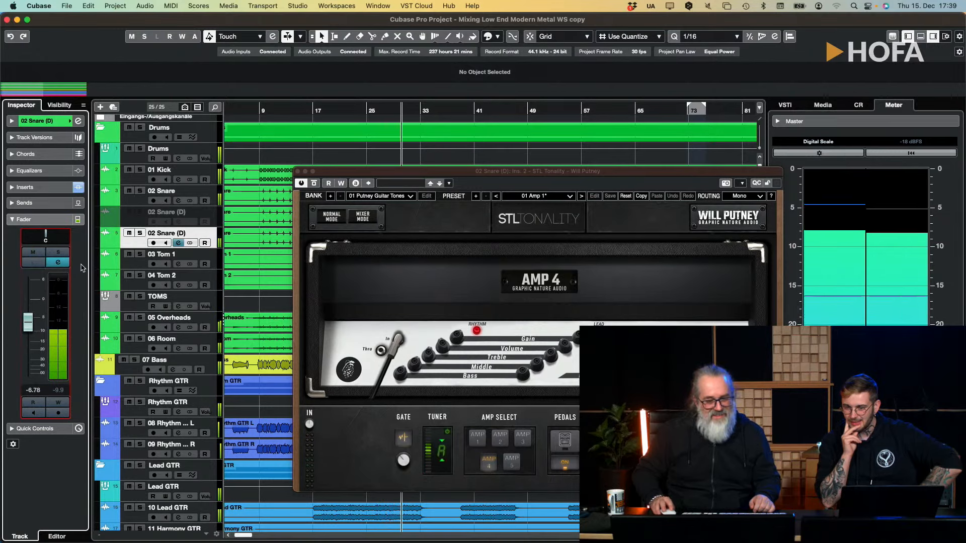
left_click(33, 252)
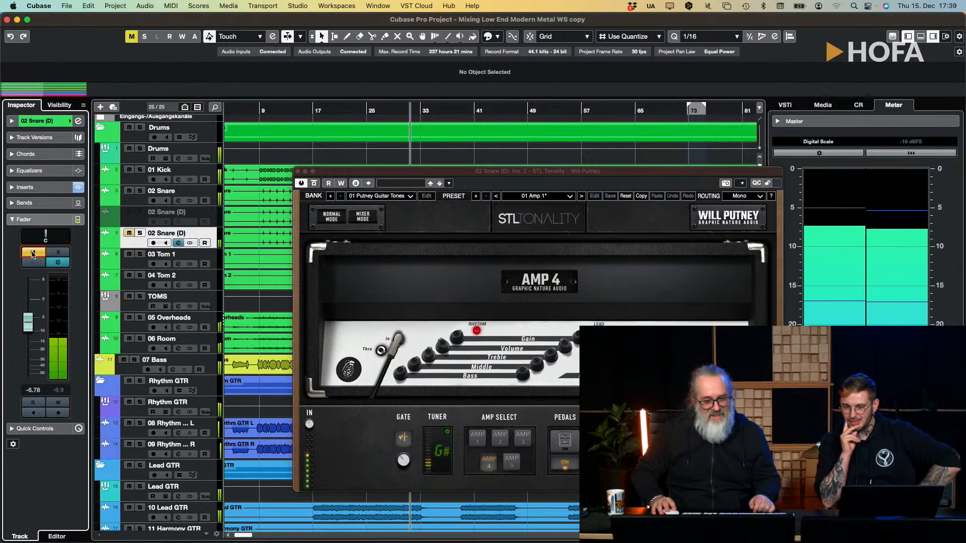
left_click(32, 253)
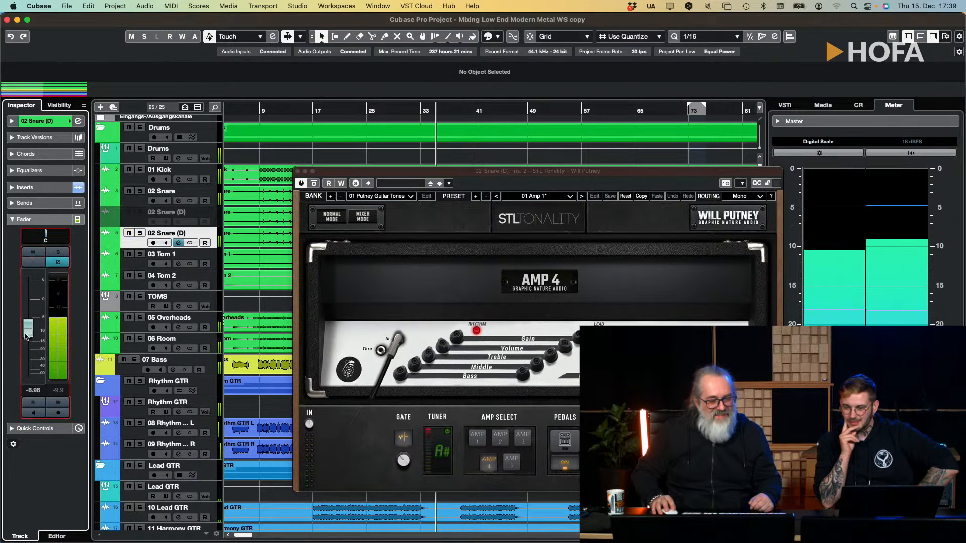
left_click(37, 254)
left_click(36, 252)
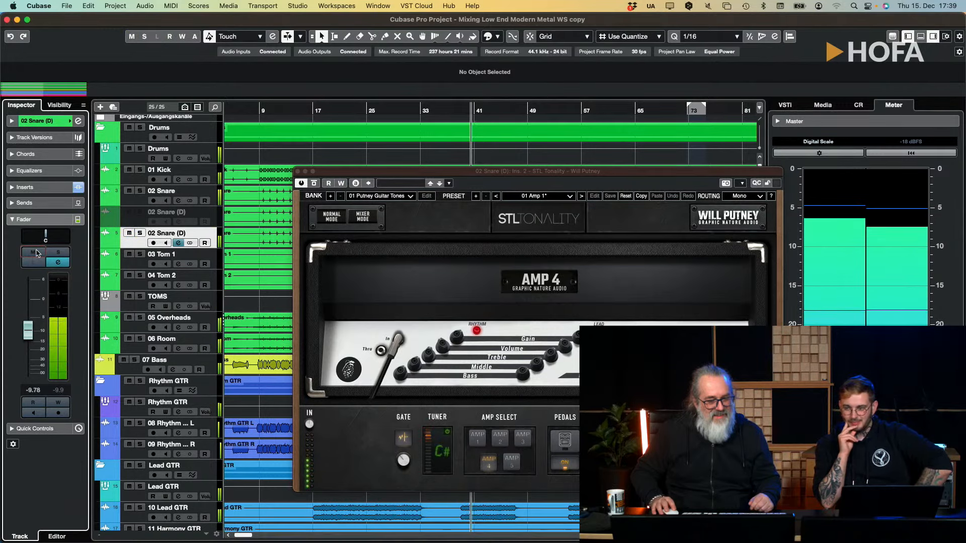
left_click(36, 253)
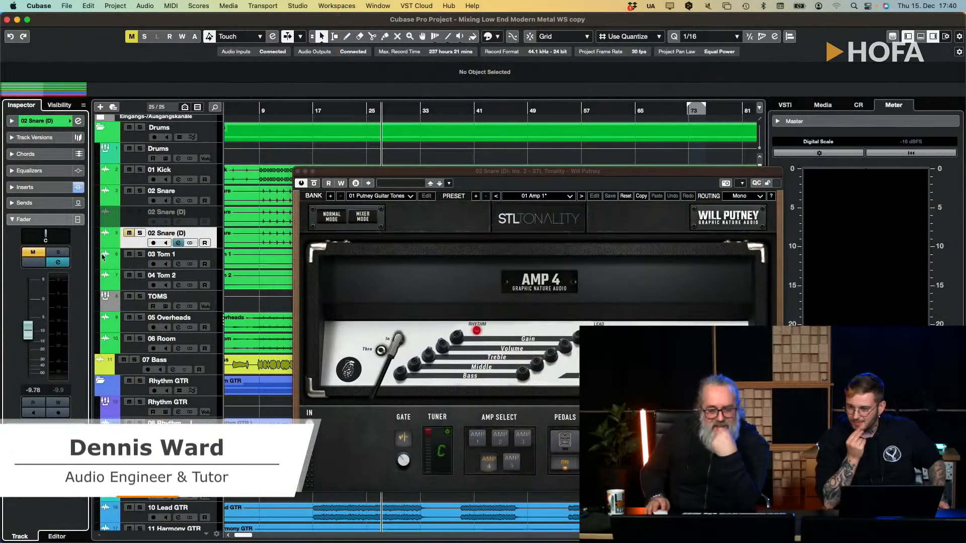
Step: Solo the amp-processed second 02 Snare (D) track again and audition it on its own during playback
left_click(140, 234)
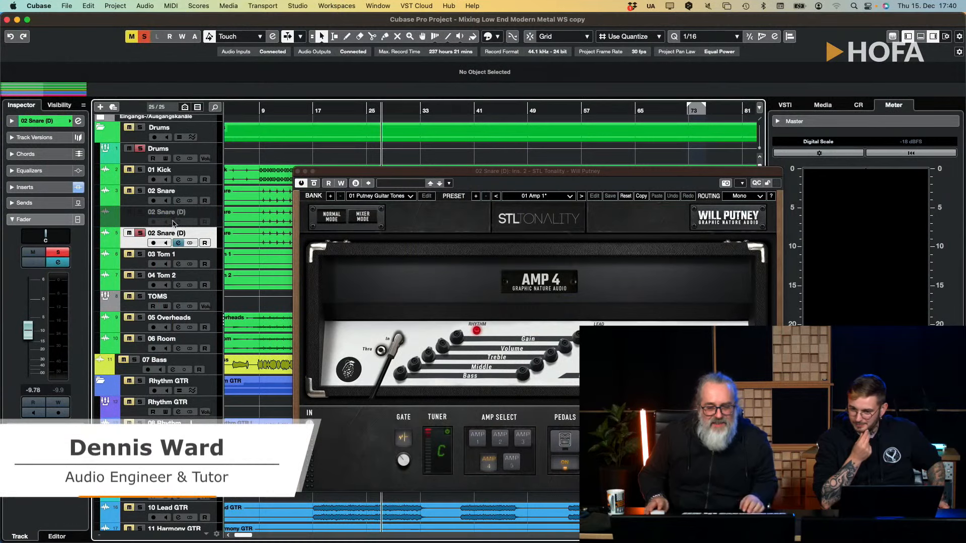
scroll(203, 179, "down", 1)
key("space")
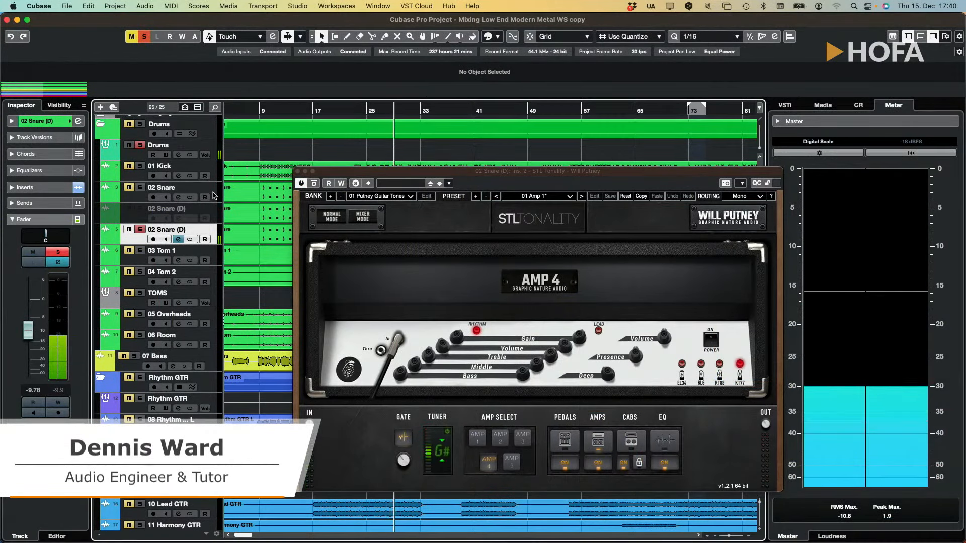
scroll(215, 196, "down", 1)
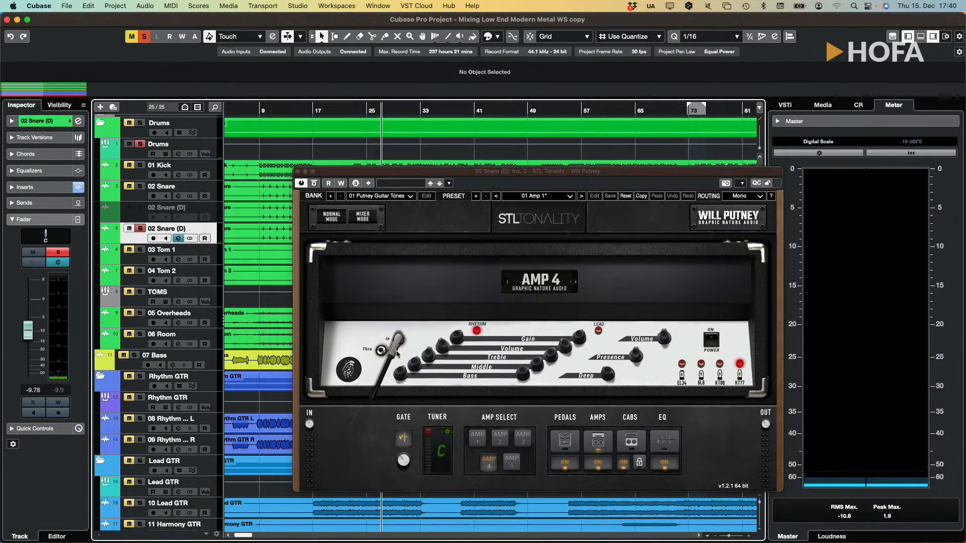
Step: Unsolo the second 02 Snare (D) track and compare it muted and unmuted in the full mix
left_click(140, 229)
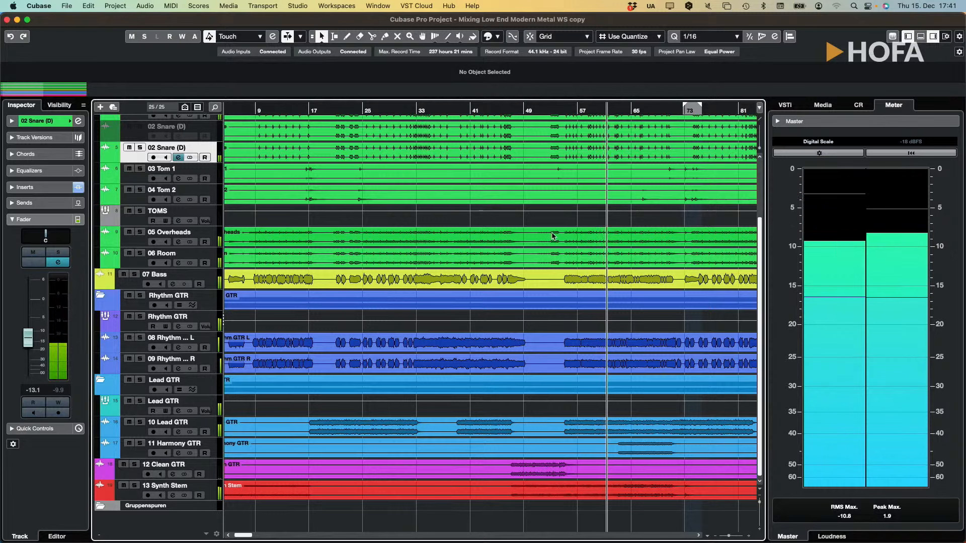
left_click(128, 148)
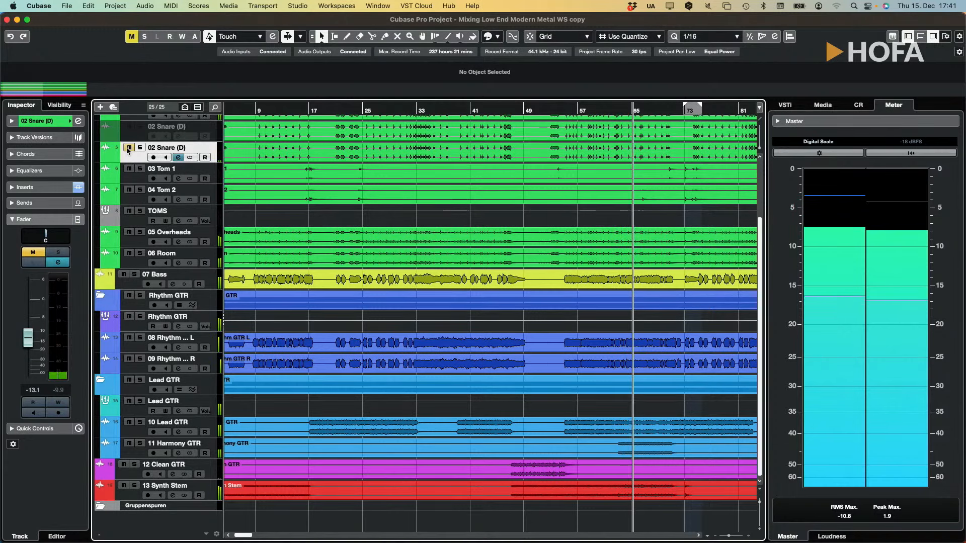
left_click(129, 148)
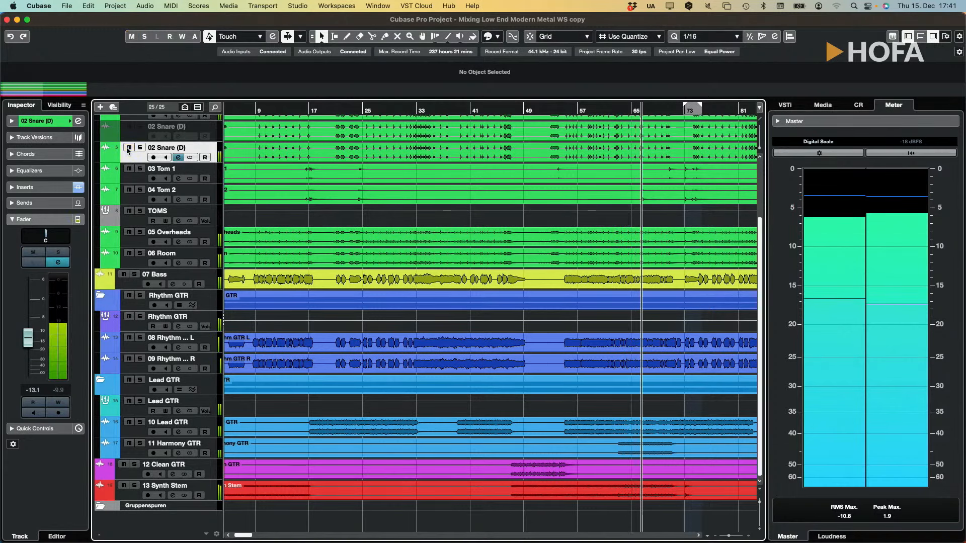